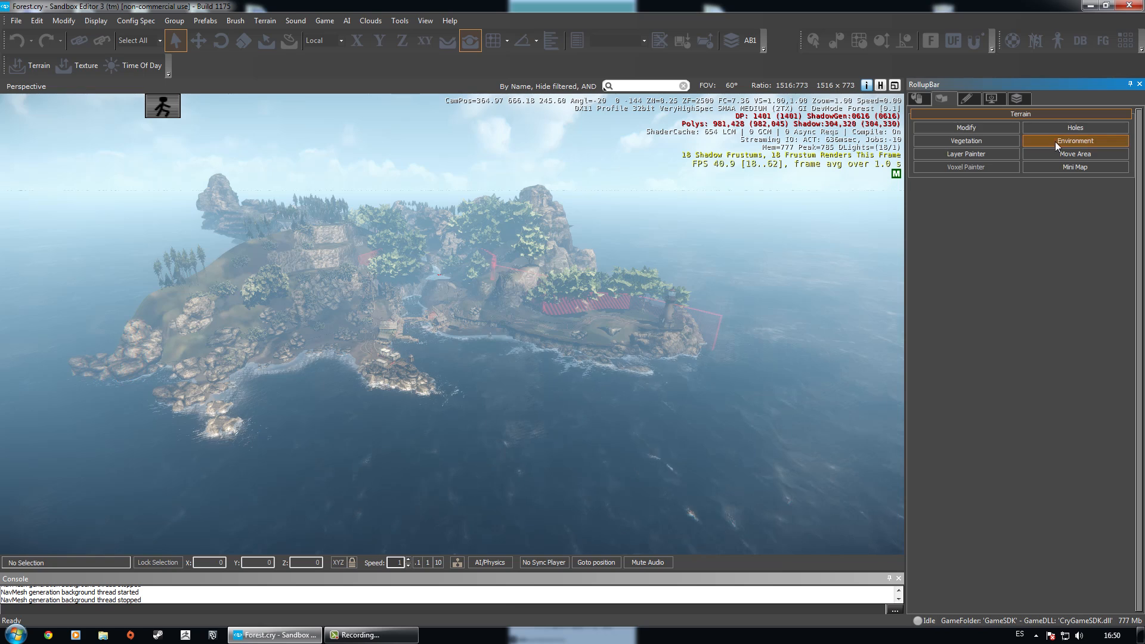
Open the terrain Environment settings and view the island from several angles.
mouse_move(1134, 218)
mouse_down()
mouse_move(1134, 257)
mouse_move(1135, 216)
mouse_up()
right_drag(472, 219, 438, 219)
right_drag(474, 180, 480, 195)
key(w)
right_drag(423, 361, 627, 258)
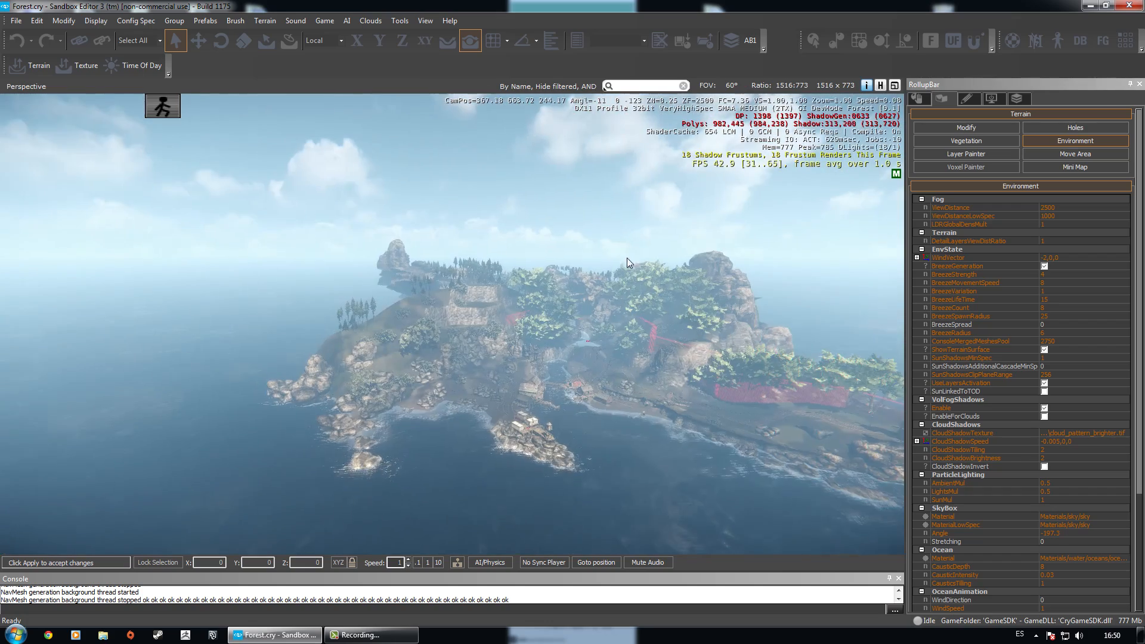
right_drag(301, 286, 560, 205)
key(w)
right_drag(536, 275, 613, 323)
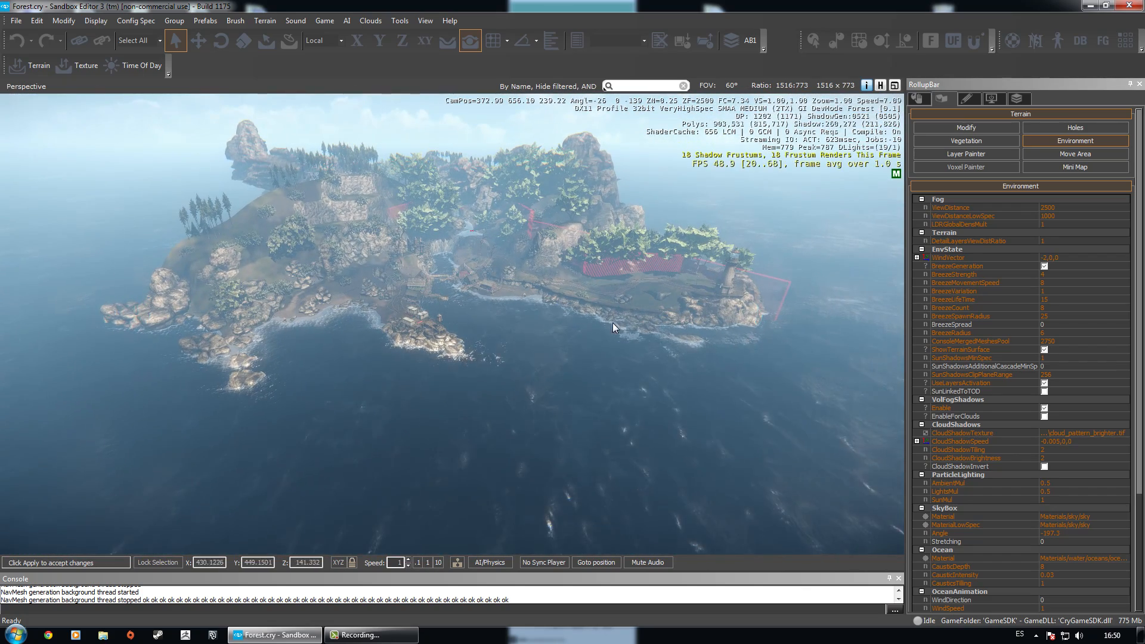
key(w)
right_drag(545, 400, 535, 399)
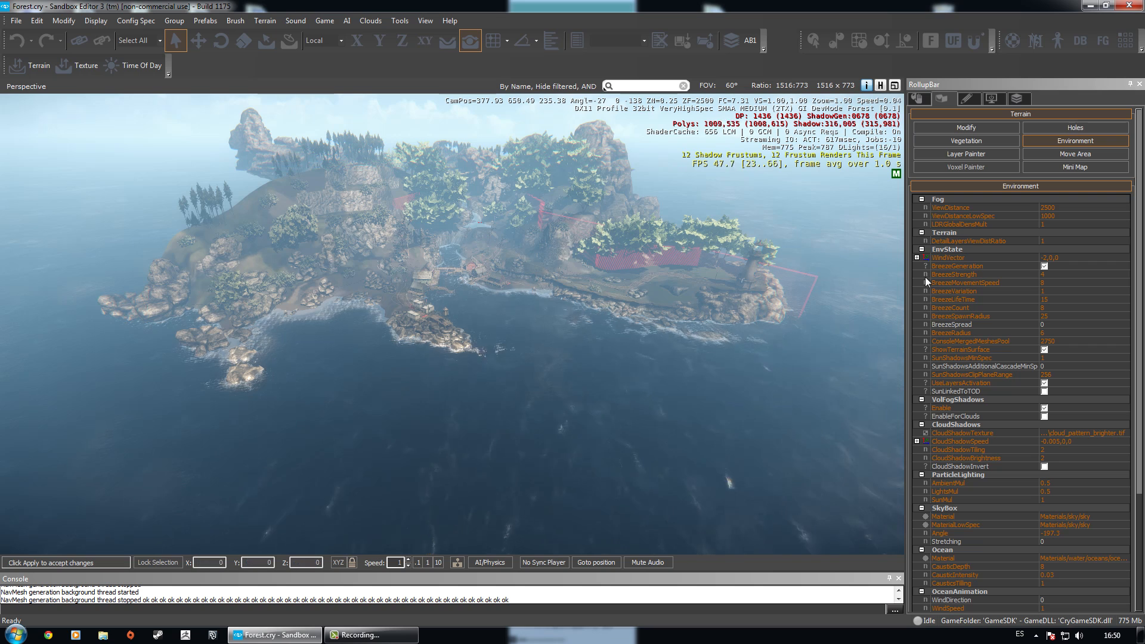
Look through the environment properties, examining BreezeGeneration and BreezeStrength in the EnvState group.
click(956, 266)
scroll(1133, 274, down, 2)
scroll(1142, 273, up, 2)
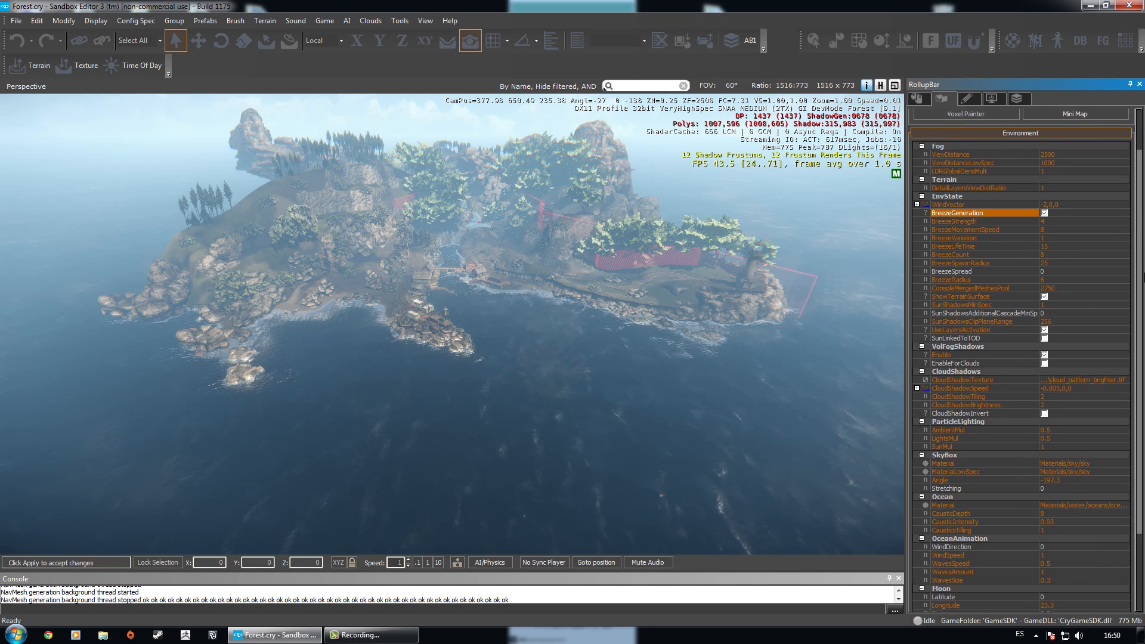
scroll(1138, 233, down, 2)
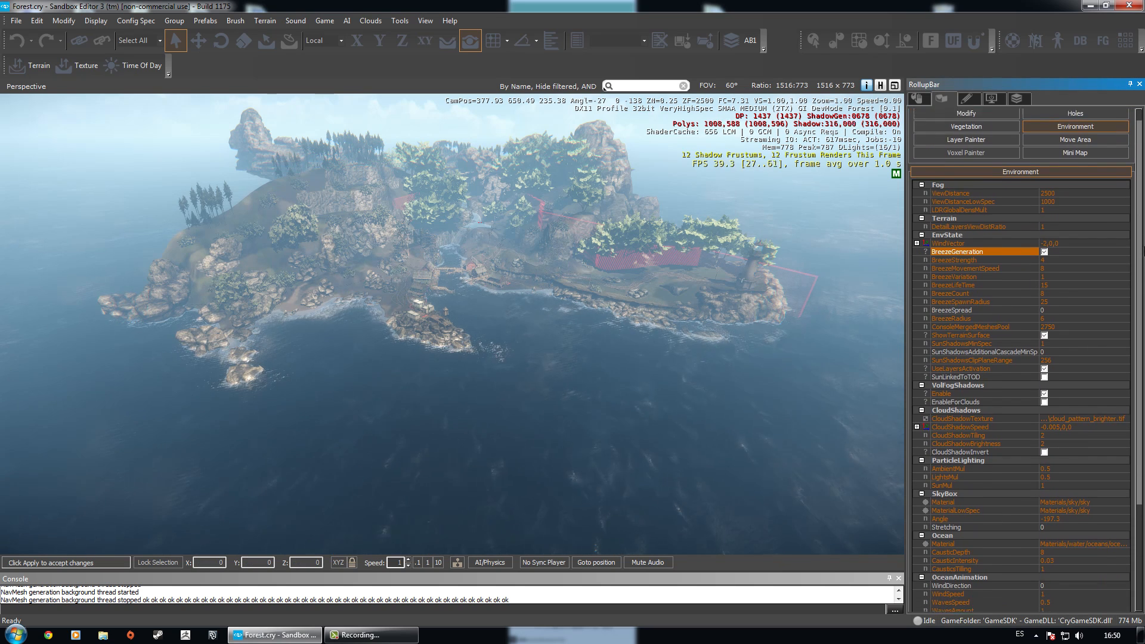
click(952, 227)
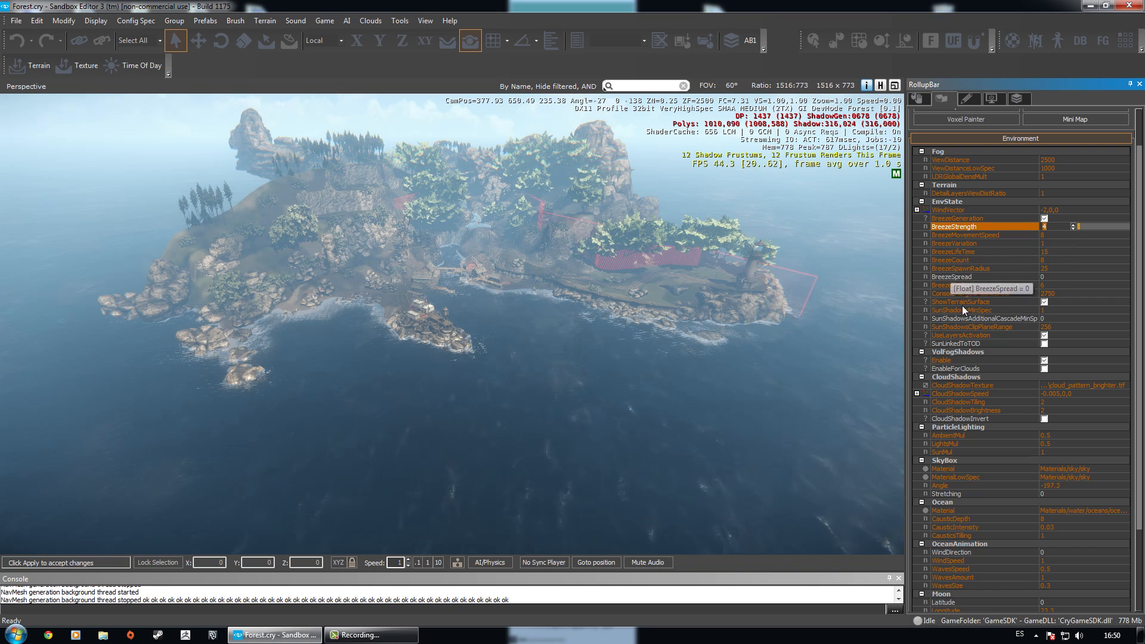
click(957, 218)
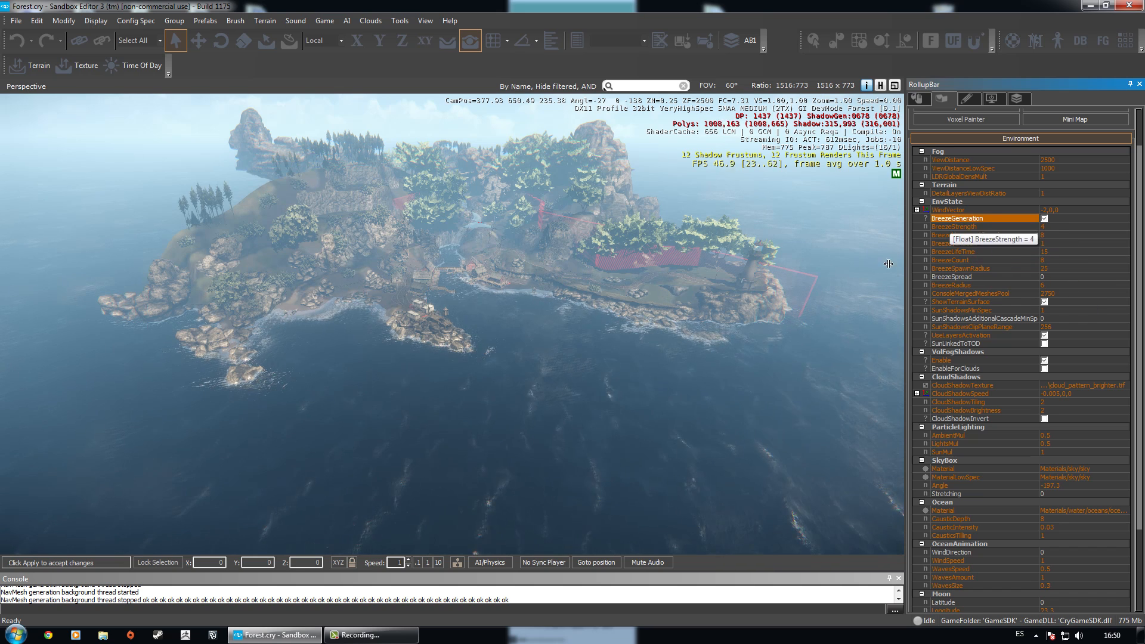
right_drag(529, 313, 550, 313)
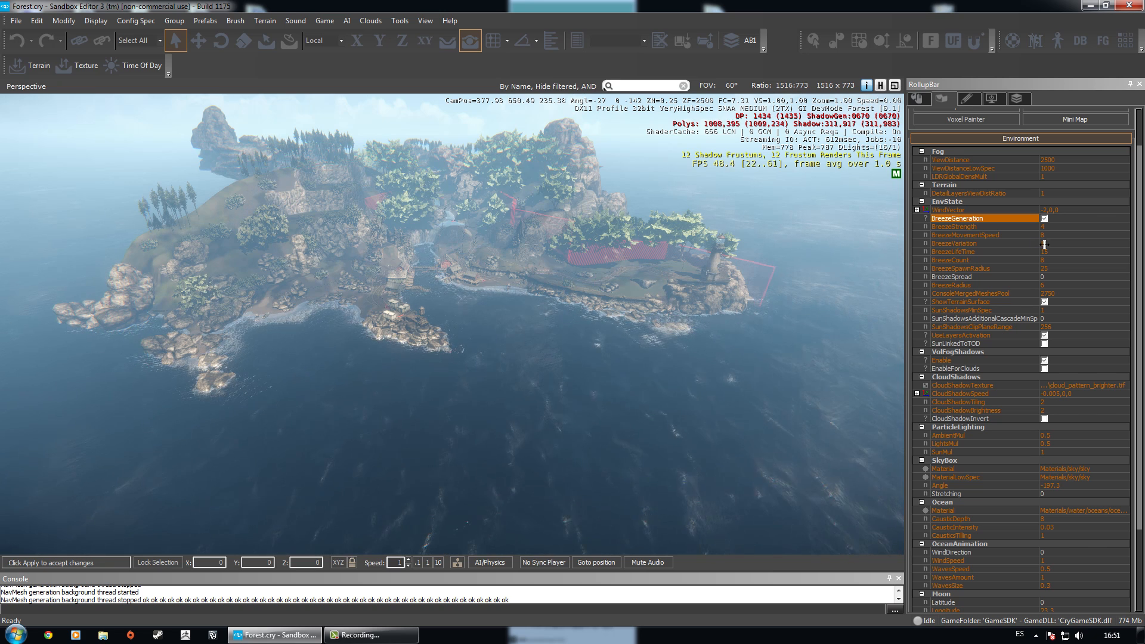
Examine the ViewDistance and LDRGlobalDensMult fog properties while viewing the island.
drag(1139, 247, 1139, 202)
click(957, 221)
click(958, 218)
click(960, 209)
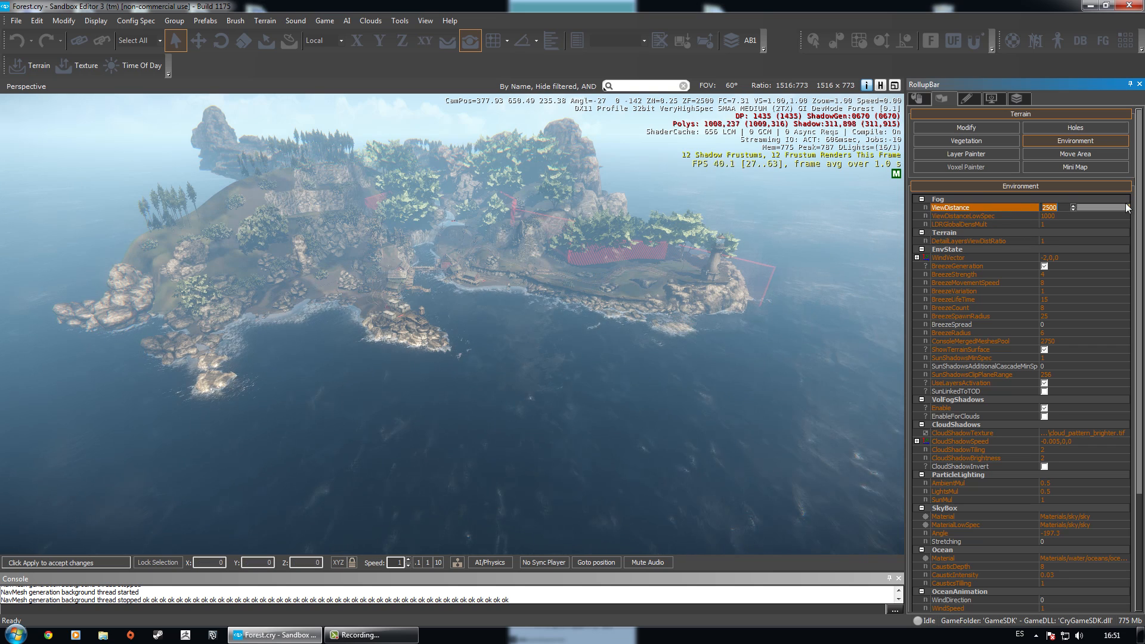
drag(1139, 213, 1143, 272)
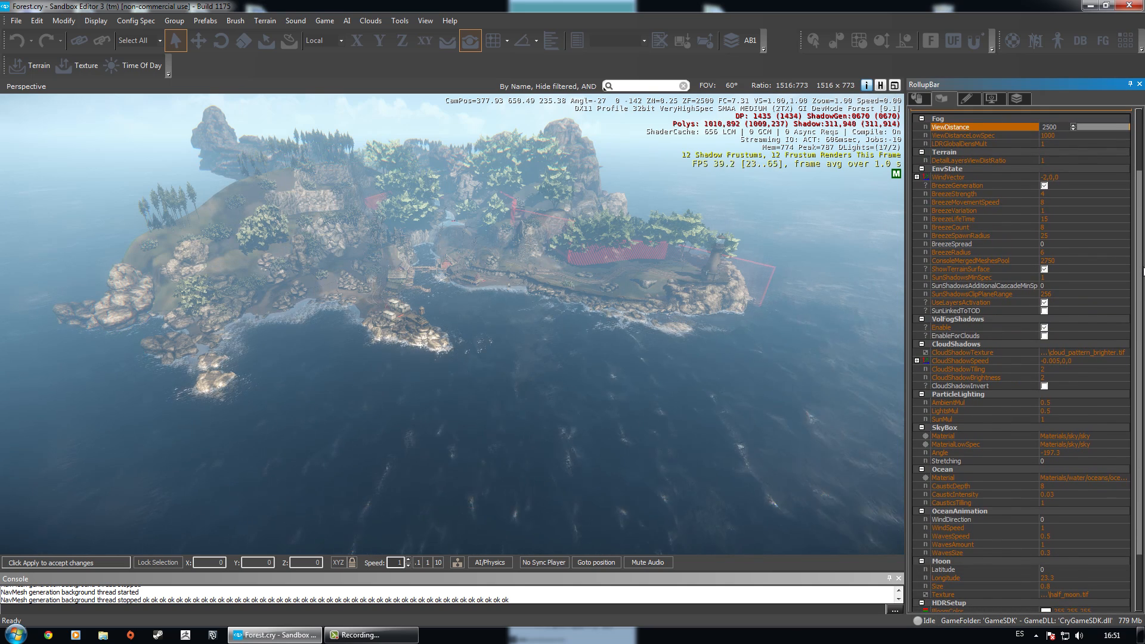
right_drag(465, 322, 450, 321)
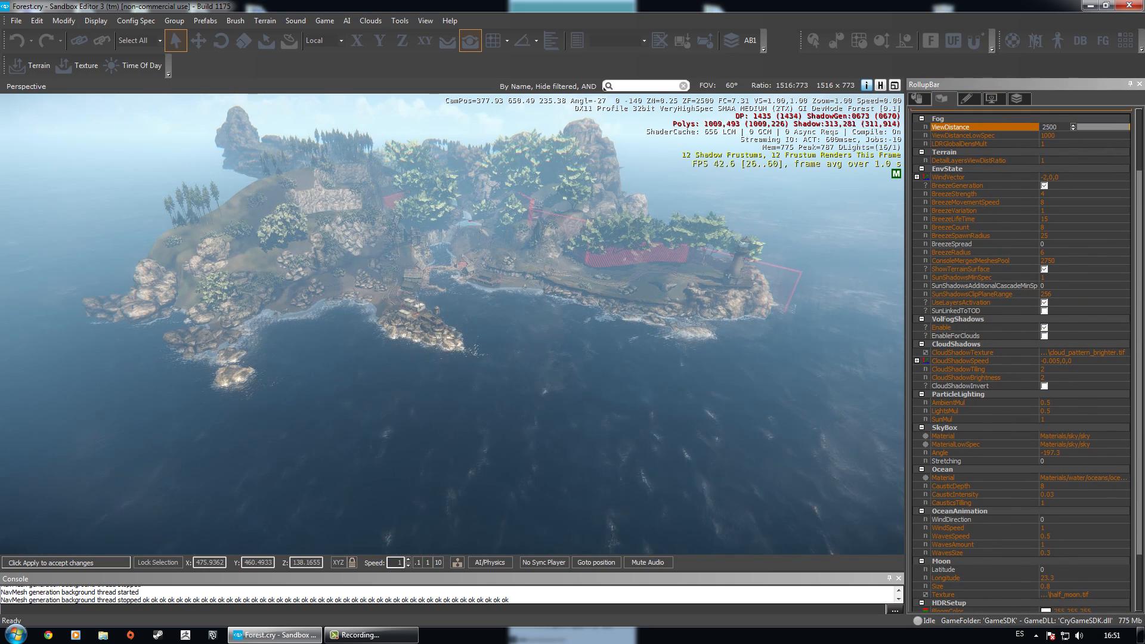
click(928, 143)
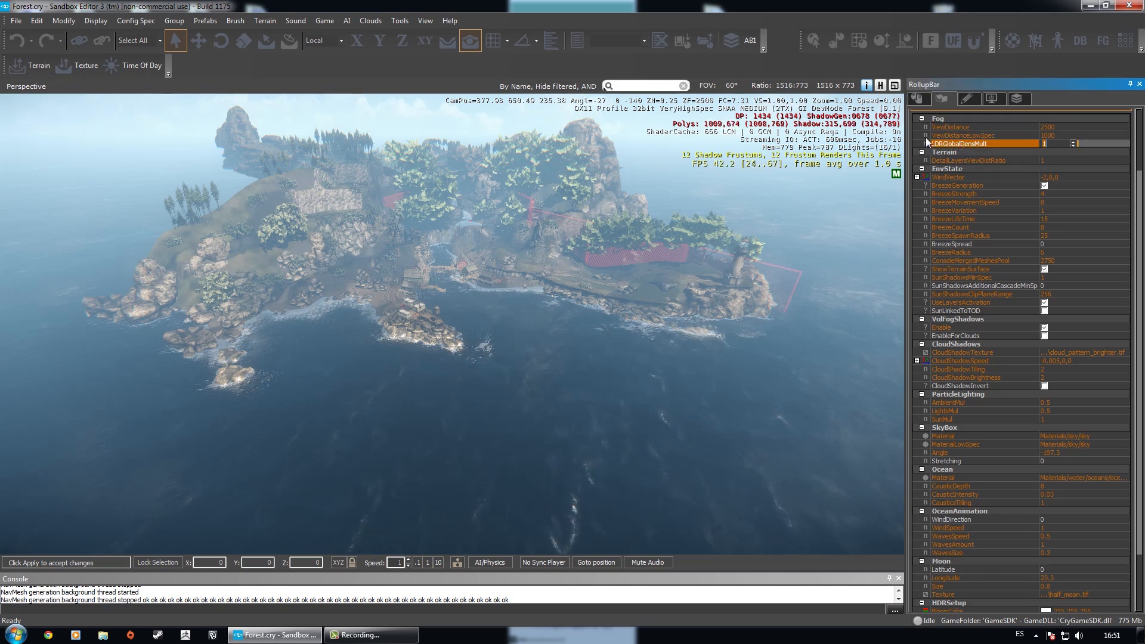
right_click(523, 309)
scroll(524, 309, up, 3)
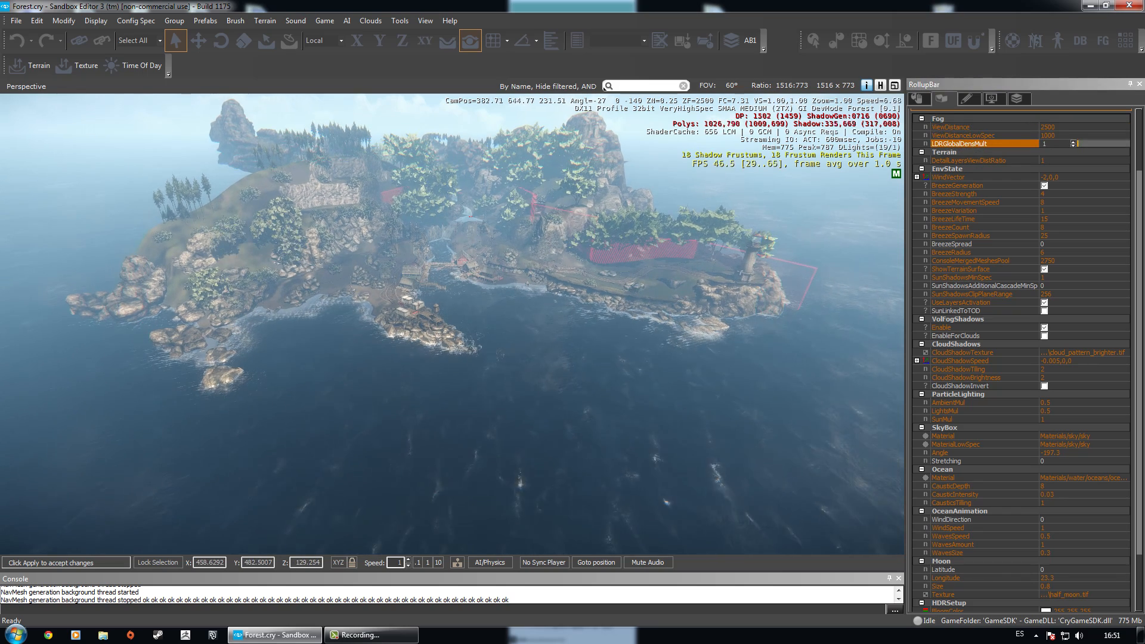
right_drag(403, 382, 376, 377)
key(s)
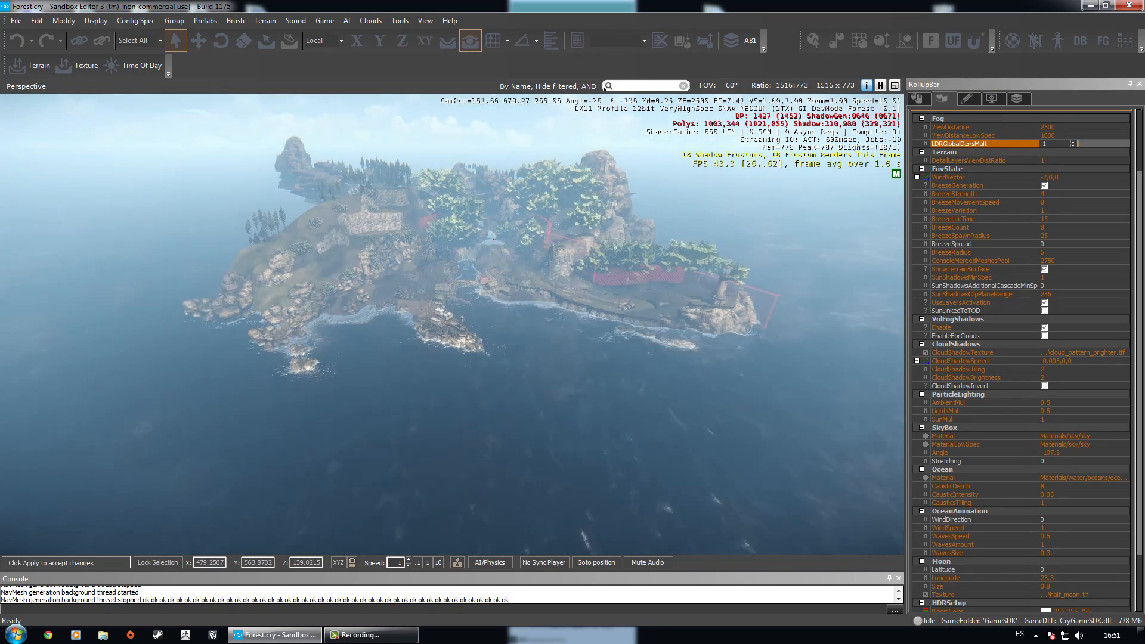
Select the fog ViewDistance property and fly far back from the island to examine where distant terrain is cut off.
shift+click(957, 127)
mouse_move(779, 180)
right_down()
mouse_move(802, 159)
mouse_move(783, 180)
right_up()
key(s)
key(s)
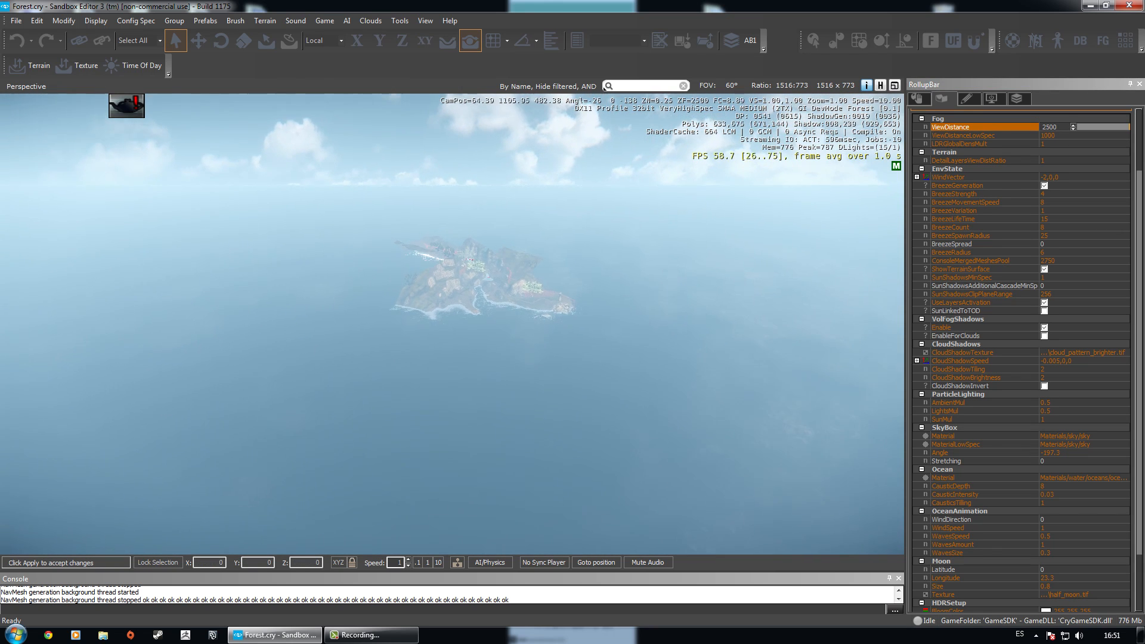
key(s)
right_drag(560, 240, 565, 240)
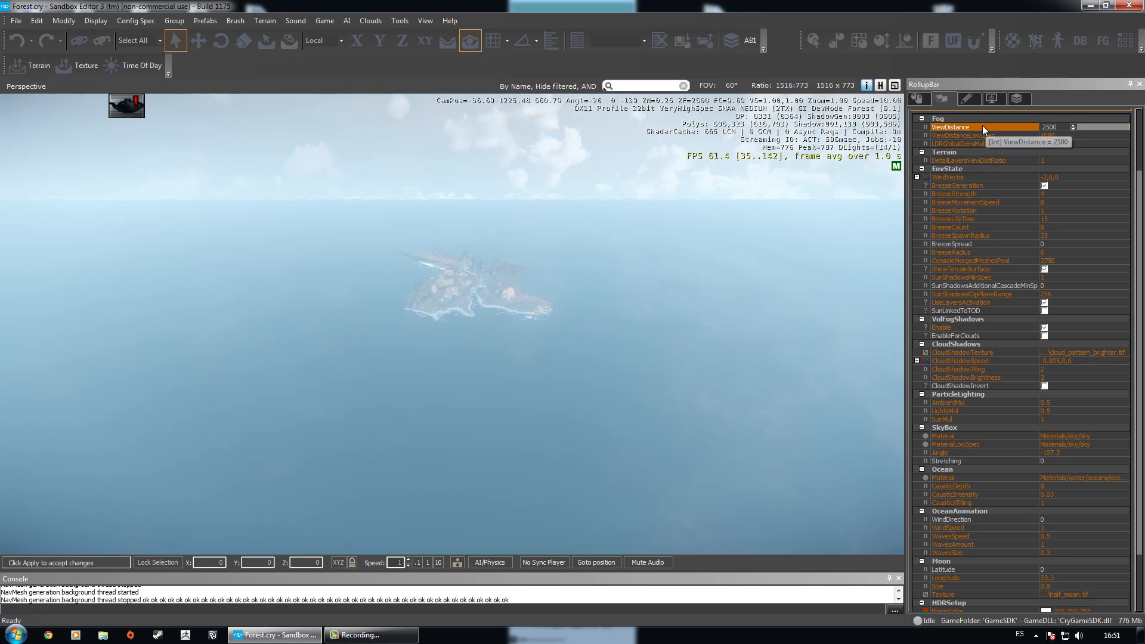
click(1050, 127)
right_drag(696, 271, 696, 270)
key(s)
mouse_move(556, 259)
right_down()
mouse_move(548, 253)
mouse_move(557, 260)
right_up()
key(s)
key(d)
key(s)
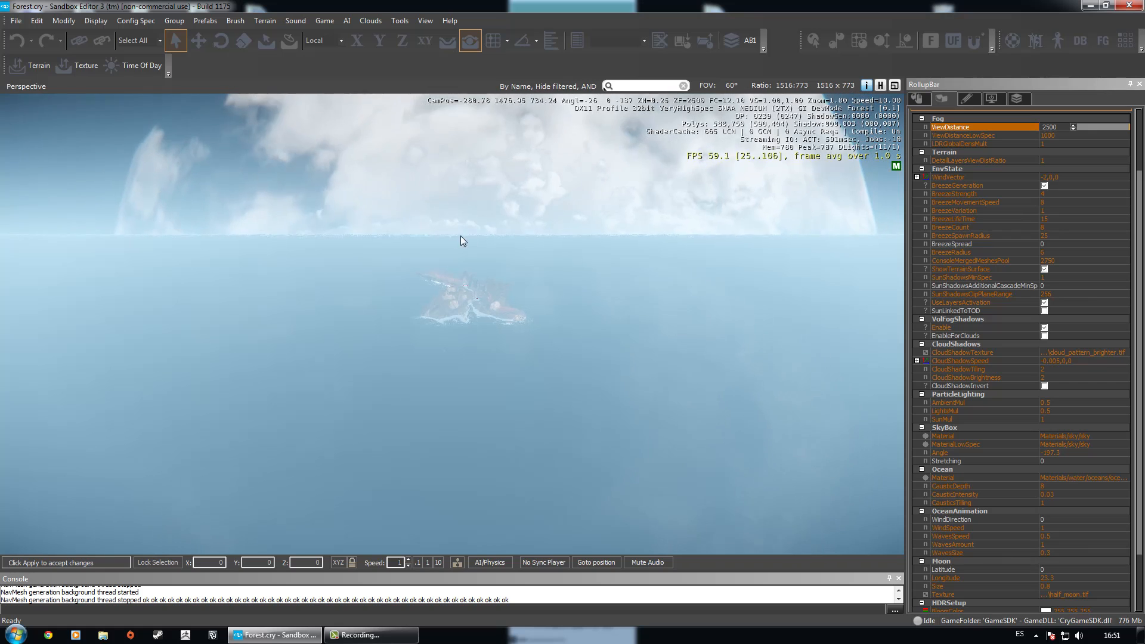
key(s)
key(s)
right_drag(470, 256, 484, 243)
key(s)
key(s)
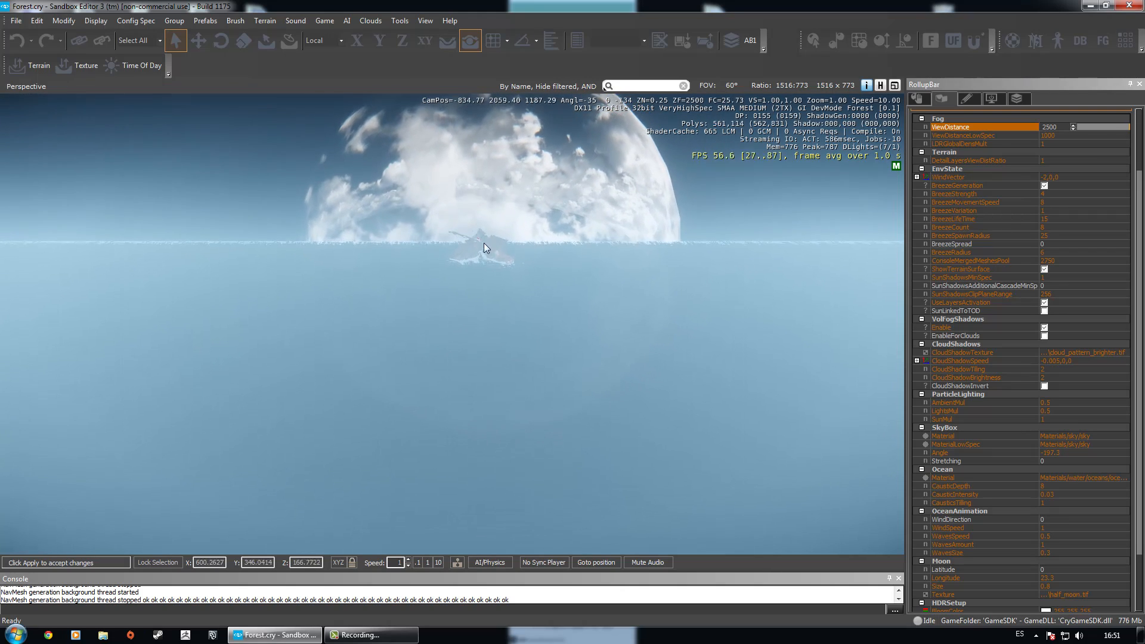
key(s)
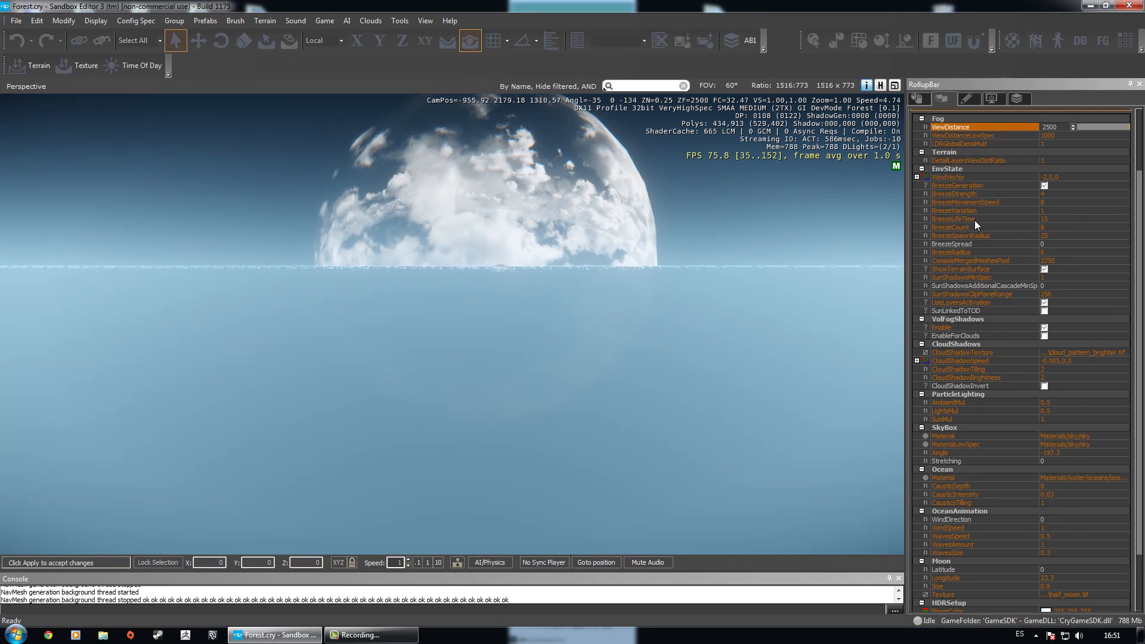
Set the fog ViewDistance to 3000 and fly back to the island with the camera speed at 10.
text(3000)
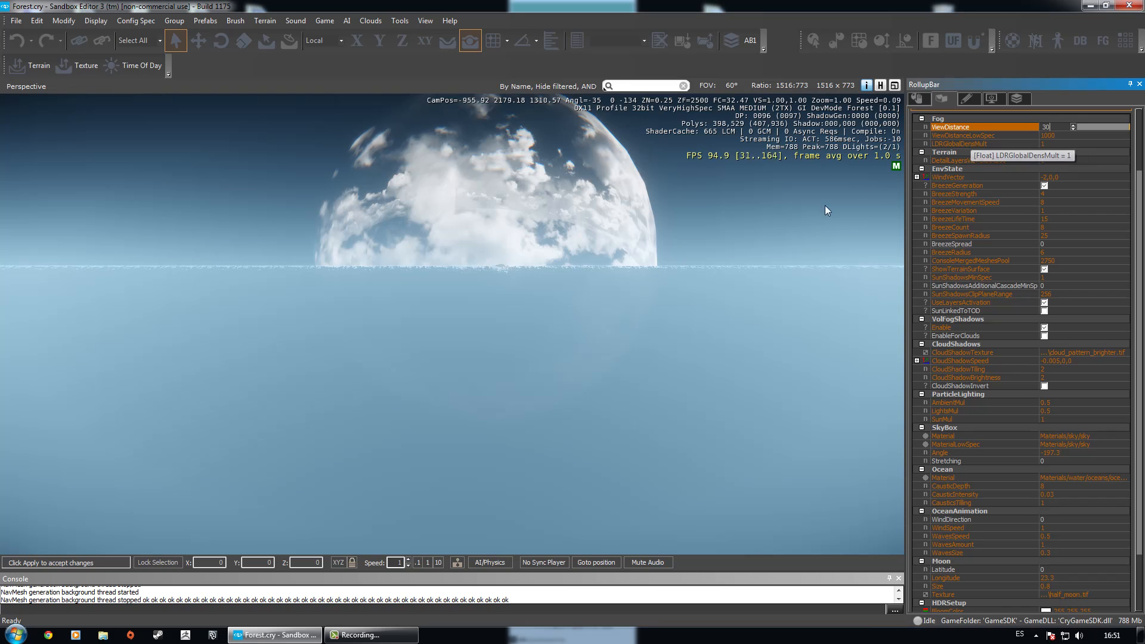
key(Return)
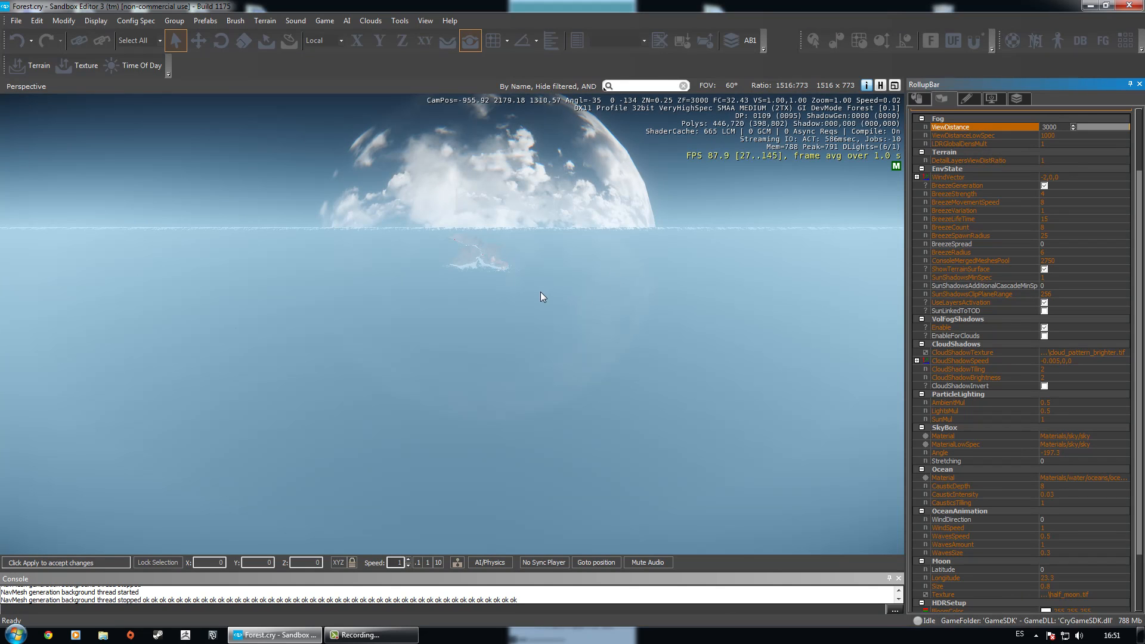
click(435, 563)
key(w)
right_drag(516, 328, 596, 277)
key(w)
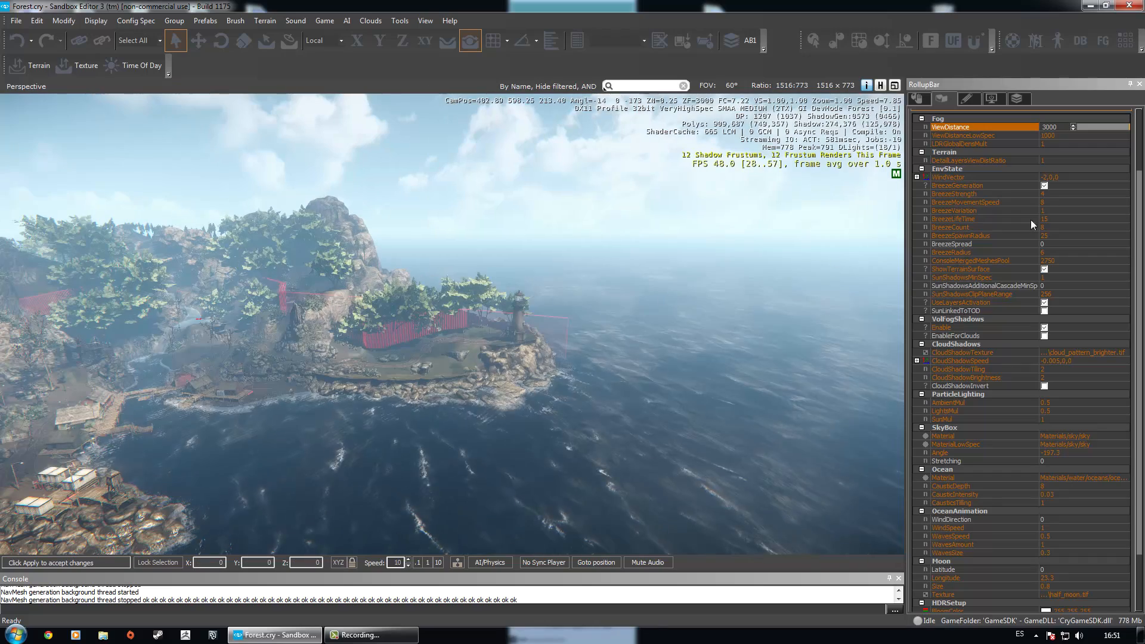
Set the fog ViewDistance to 500 and fly around the island to inspect the horizon over the open sea.
drag(1058, 127, 992, 127)
text(2500)
key(Return)
right_drag(634, 316, 734, 253)
key(w)
key(d)
right_drag(452, 263, 226, 266)
right_drag(577, 294, 489, 287)
key(w)
key(a)
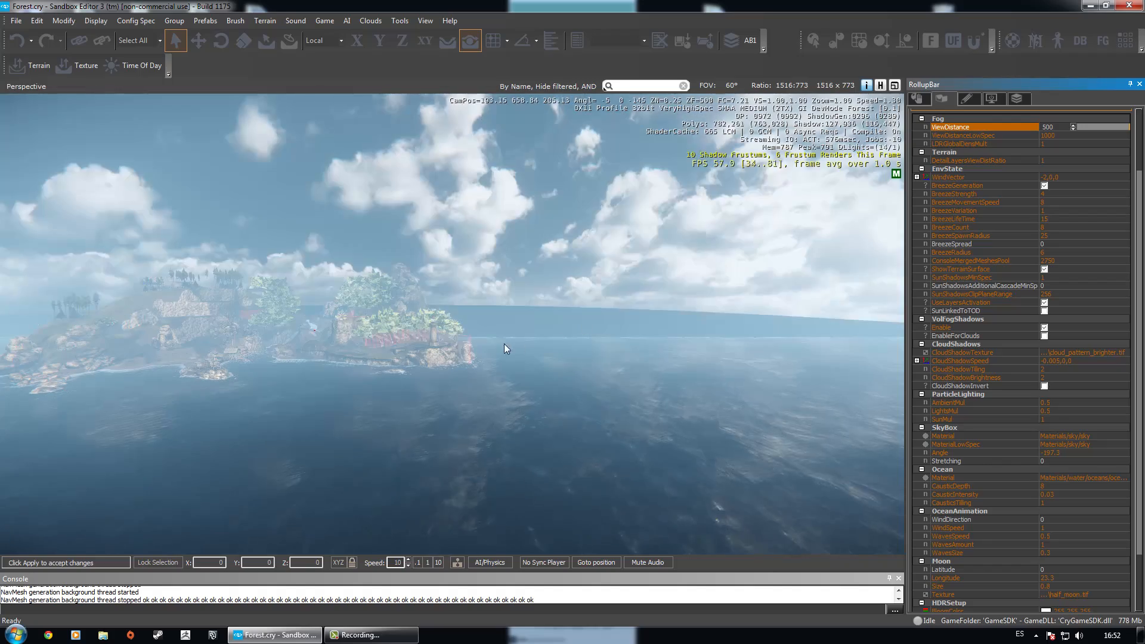
key(shift+w)
key(shift+s)
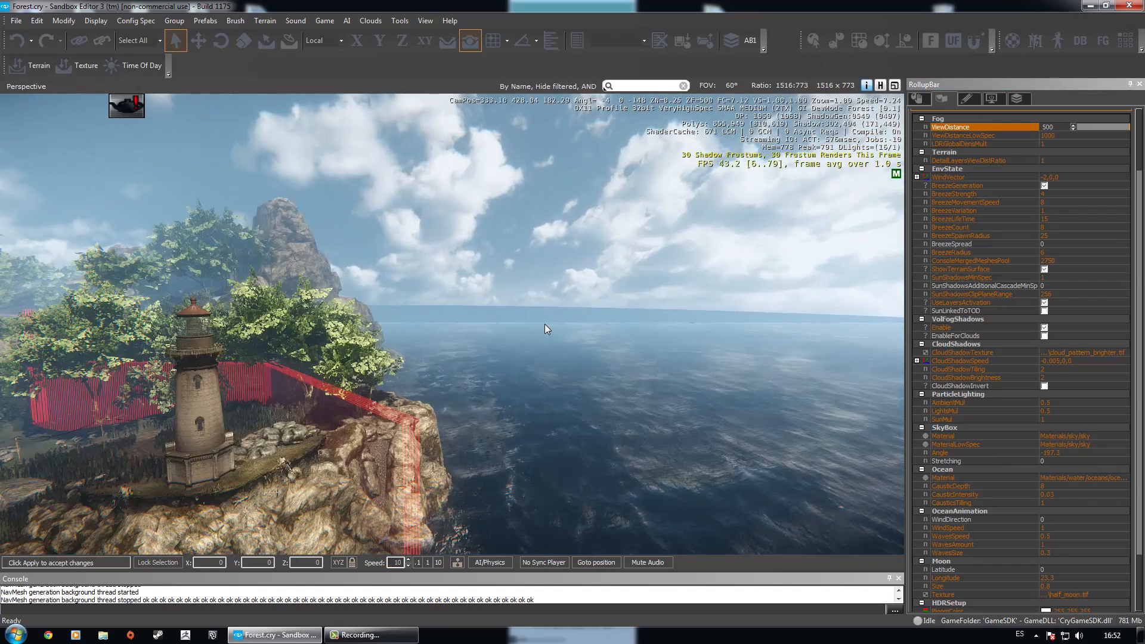
right_drag(527, 340, 812, 224)
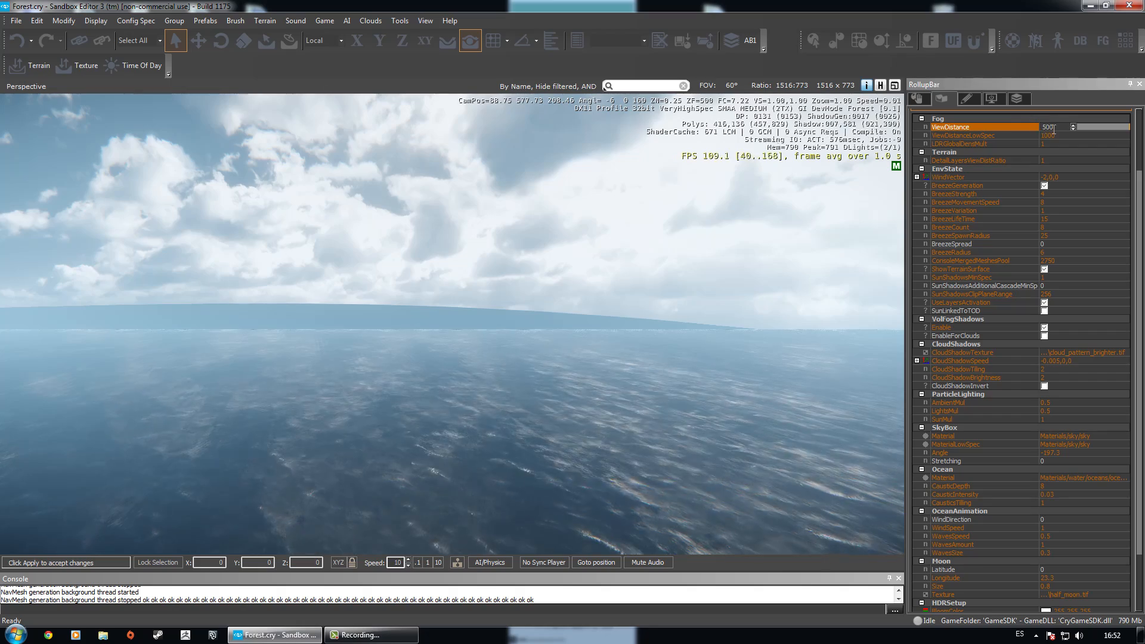
Set the fog ViewDistance to 2500 and move back in to the island's shore.
drag(1053, 128, 989, 136)
text(25)
key(Return)
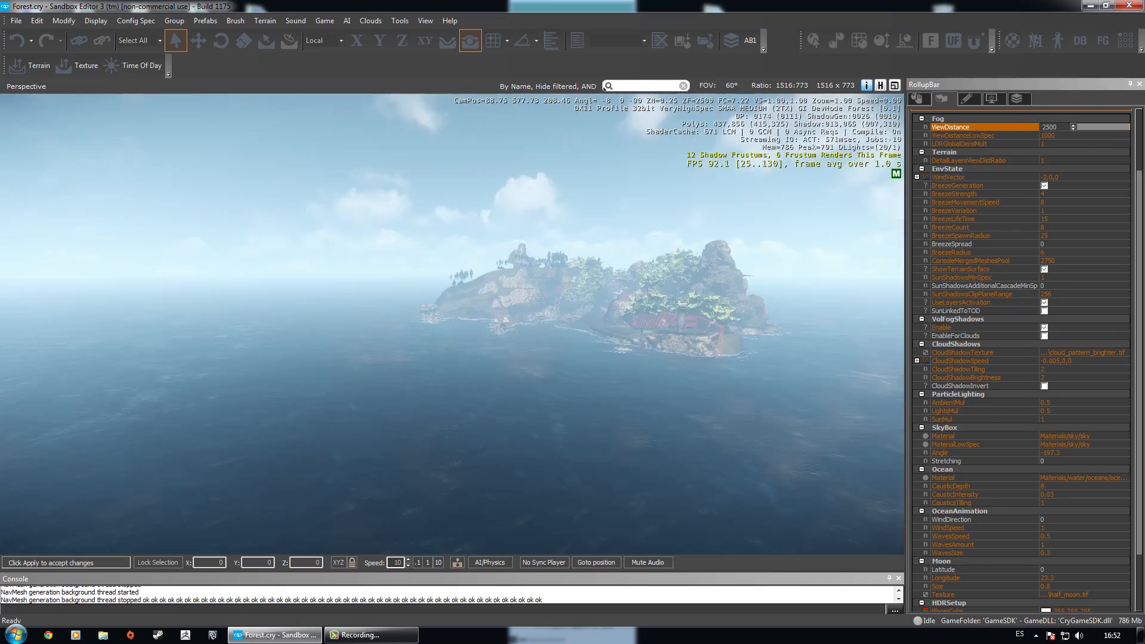
right_drag(434, 348, 473, 337)
key(w)
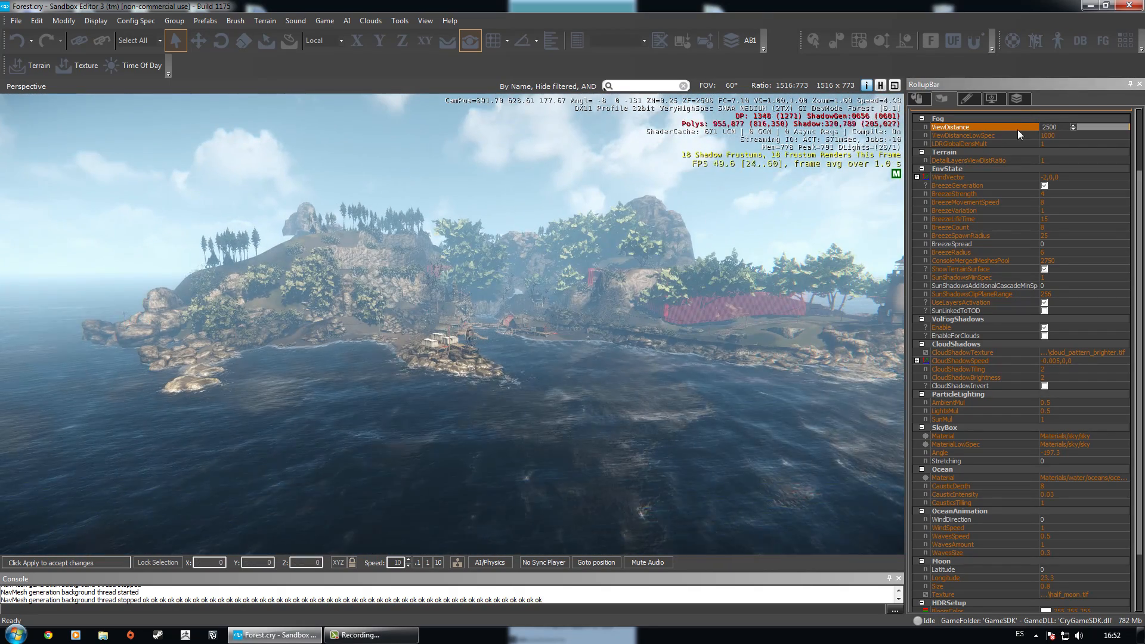
Hide all the level's layers, reduce the camera speed to 1 and fly in to the bare shoreline with the environment settings shown.
click(1016, 98)
click(925, 147)
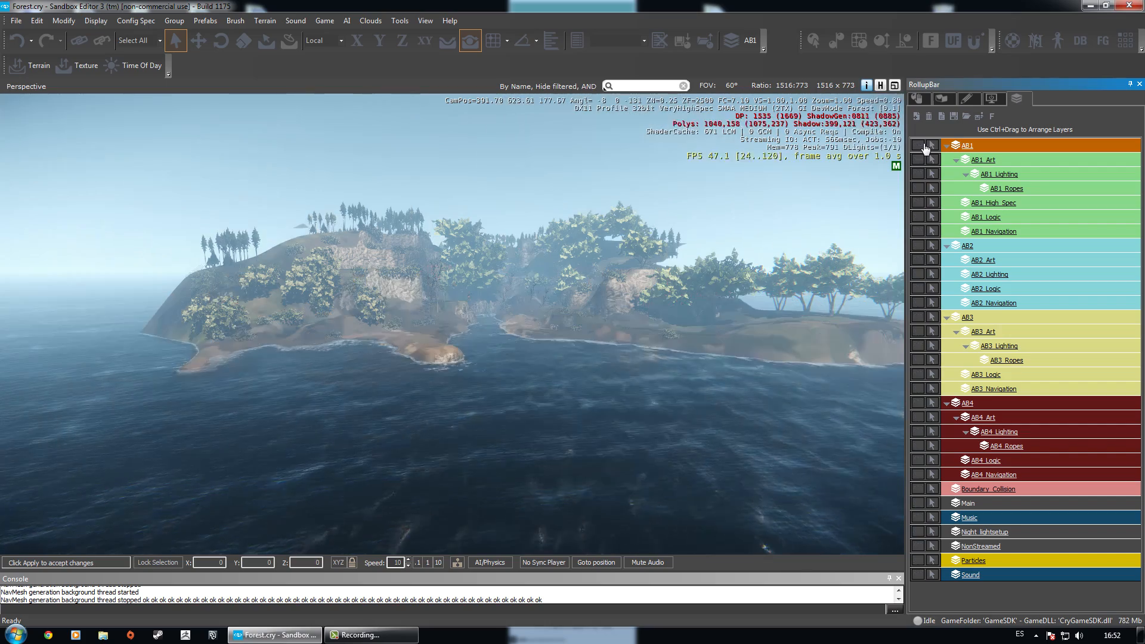
click(953, 100)
mouse_move(593, 224)
right_down()
mouse_move(676, 224)
mouse_move(592, 220)
right_up()
key(w)
click(427, 562)
right_drag(453, 322, 456, 357)
key(d)
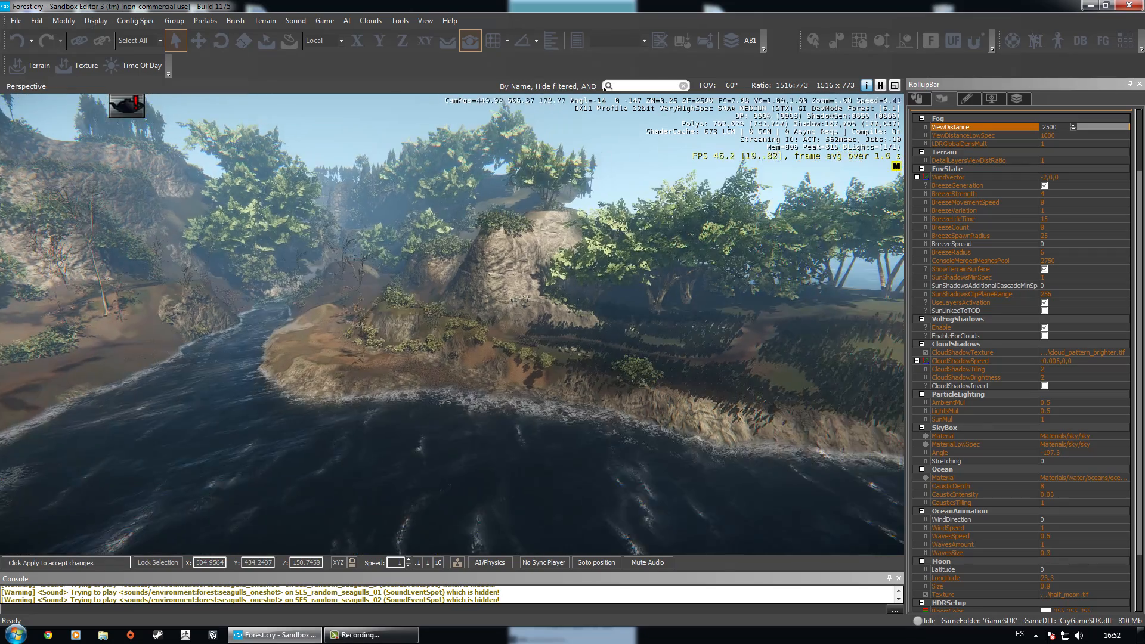
Examine the ViewDistanceLowSpec and LDRGlobalDensMult fog properties along with the available Config Spec quality levels.
click(992, 135)
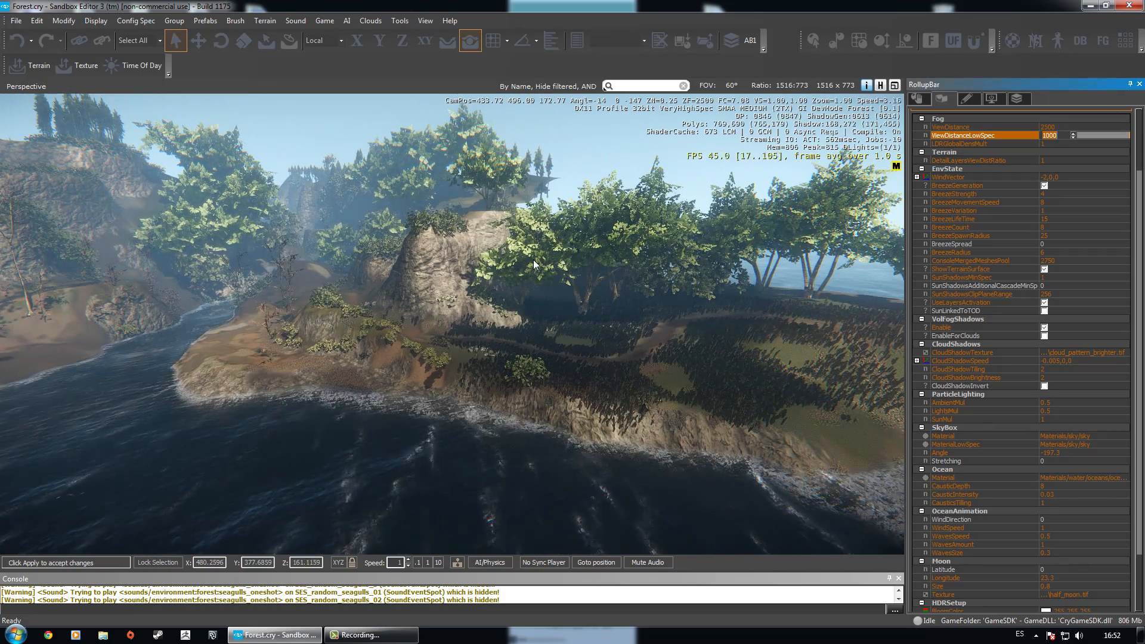
right_drag(656, 238, 453, 229)
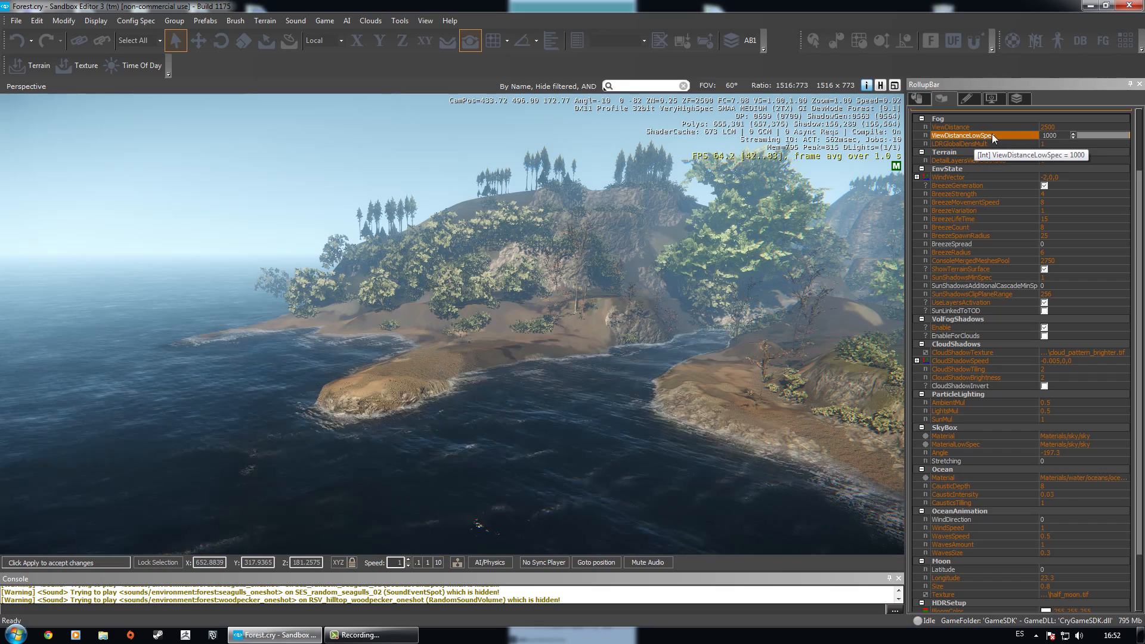
click(971, 128)
click(960, 135)
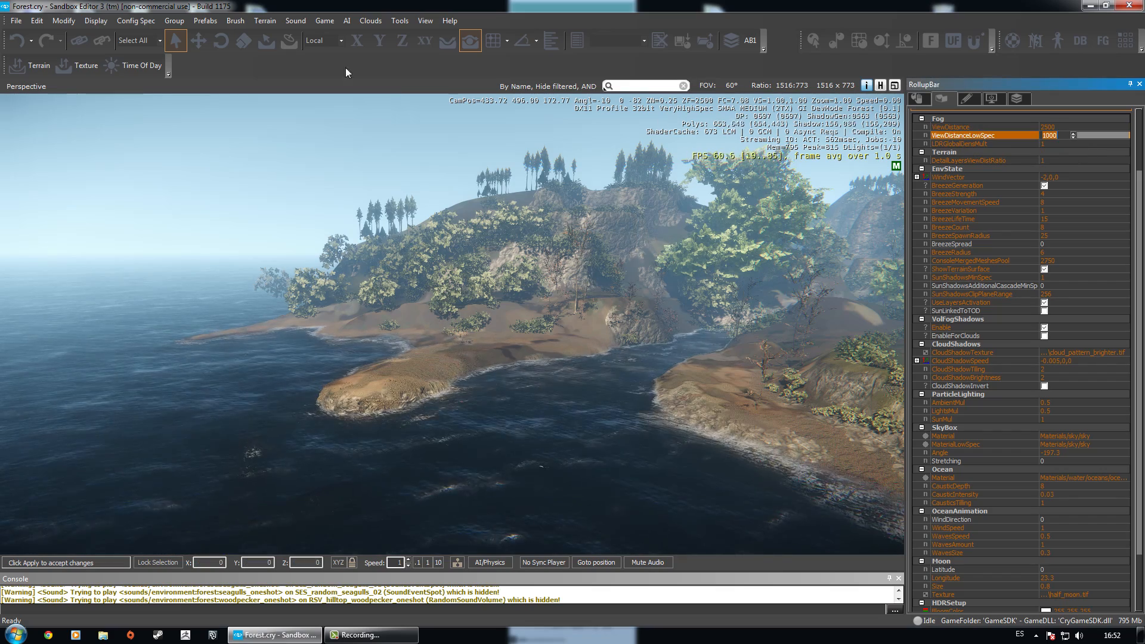
click(141, 19)
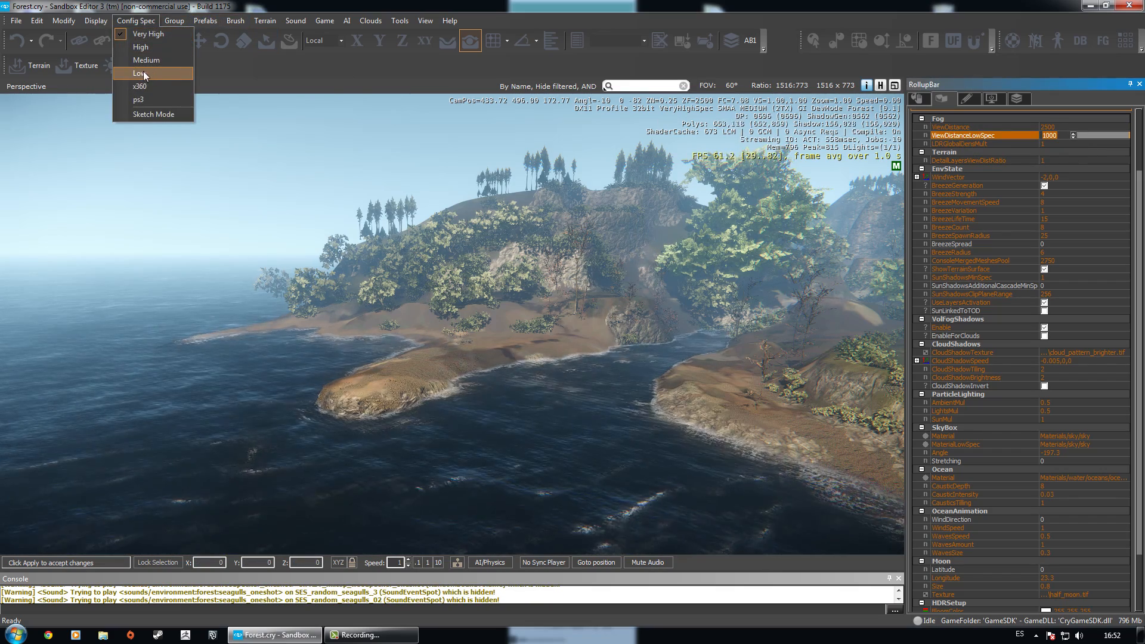
click(146, 73)
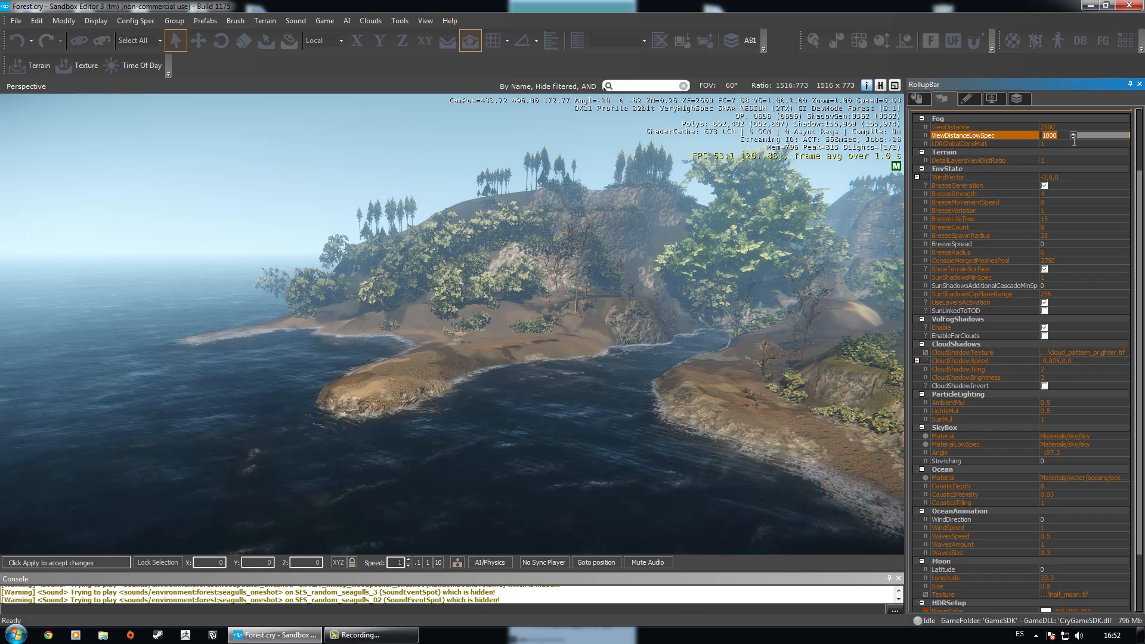
click(976, 143)
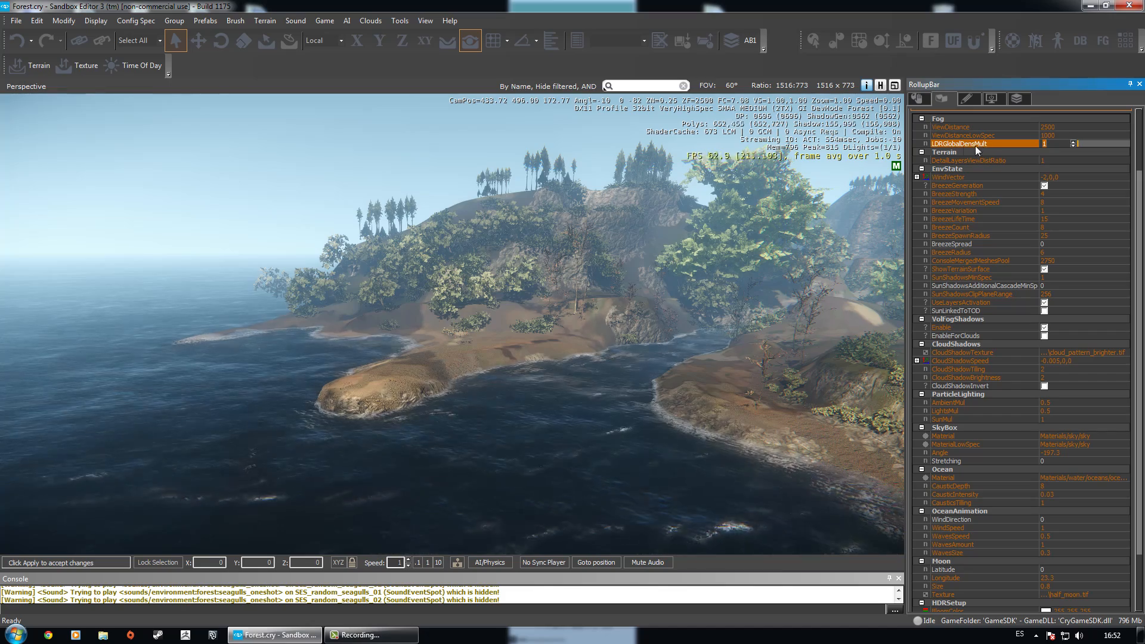
Try an LDRGlobalDensMult fog value of 27 while viewing the island, and return it to 1.
key(w)
right_drag(785, 208, 794, 211)
key(s)
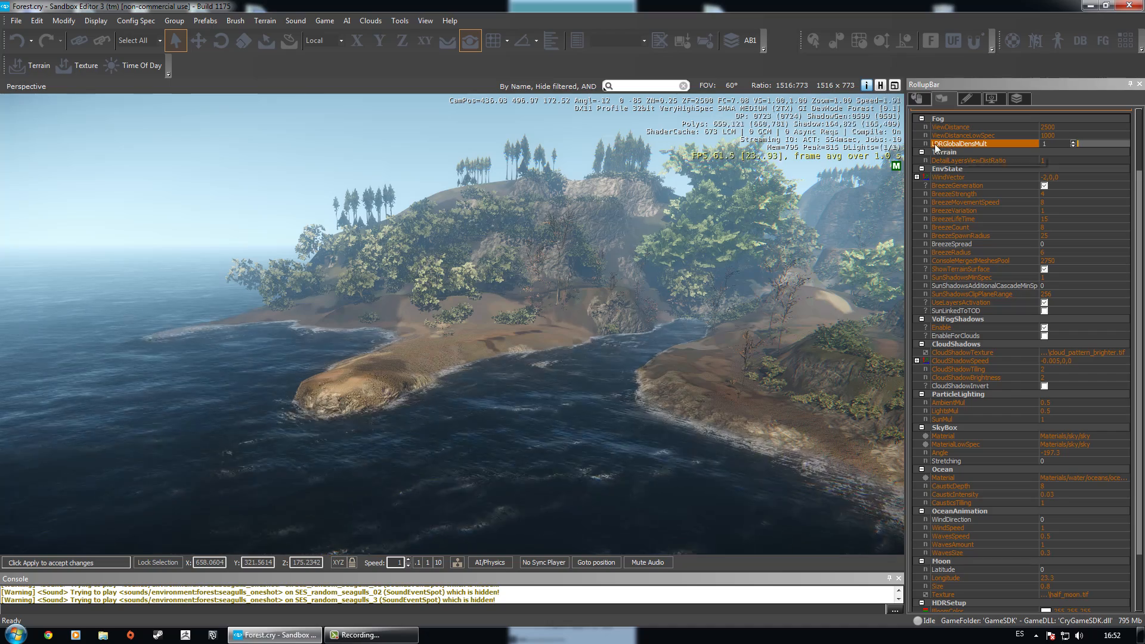
drag(1078, 143, 990, 148)
click(1091, 144)
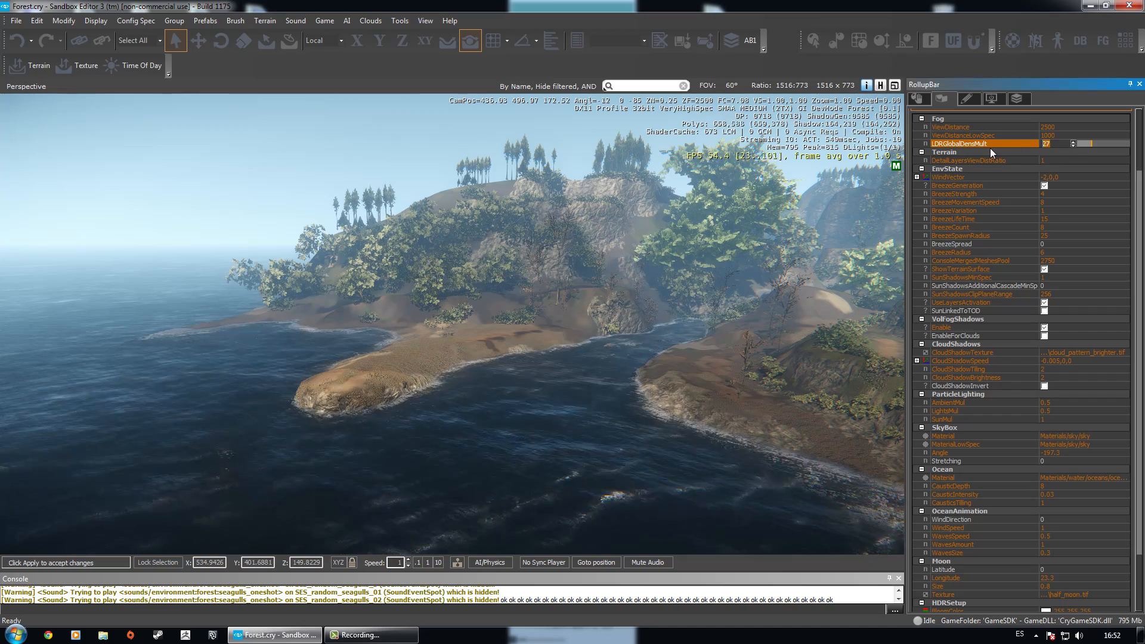
text(1)
Bring up the DetailLayersViewDistRatio terrain property and fly down to the rocky shore to inspect the ground detail up close.
key(w)
right_drag(692, 286, 683, 298)
click(1005, 160)
key(w)
right_drag(558, 325, 805, 357)
key(w)
key(w)
right_drag(901, 192, 895, 221)
key(s)
right_drag(474, 255, 474, 255)
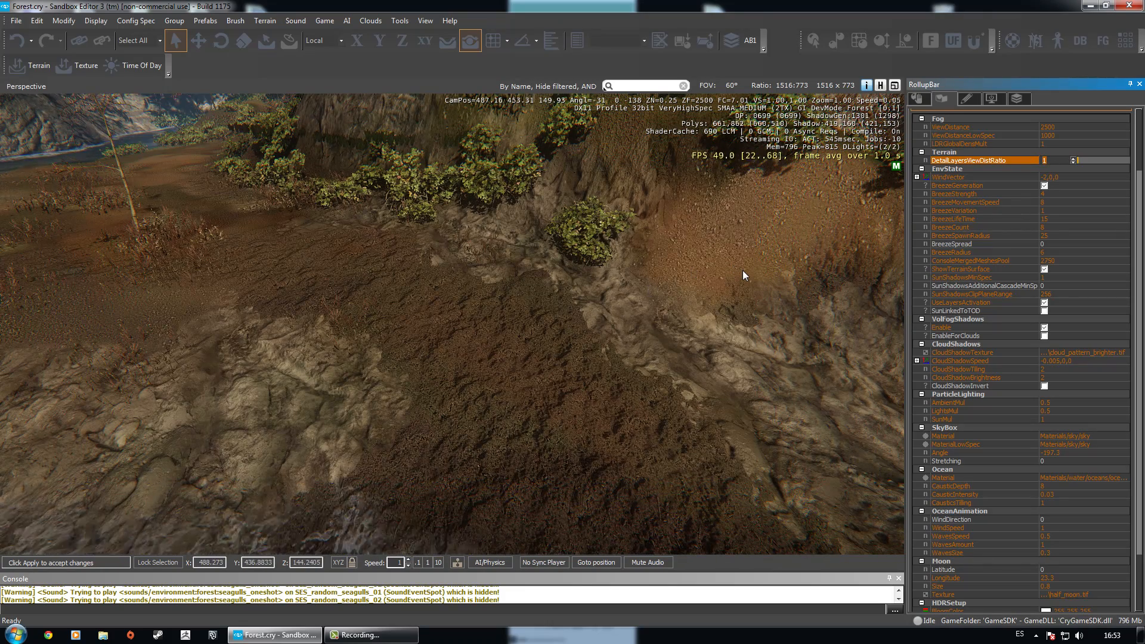
Inspect the rocky ground and pull away from the shore to a high view of the inlet.
key(w)
mouse_move(556, 337)
right_down()
mouse_move(590, 367)
mouse_move(549, 343)
right_up()
right_drag(303, 230, 435, 332)
key(w)
key(s)
key(s)
key(s)
scroll(439, 326, down, 6)
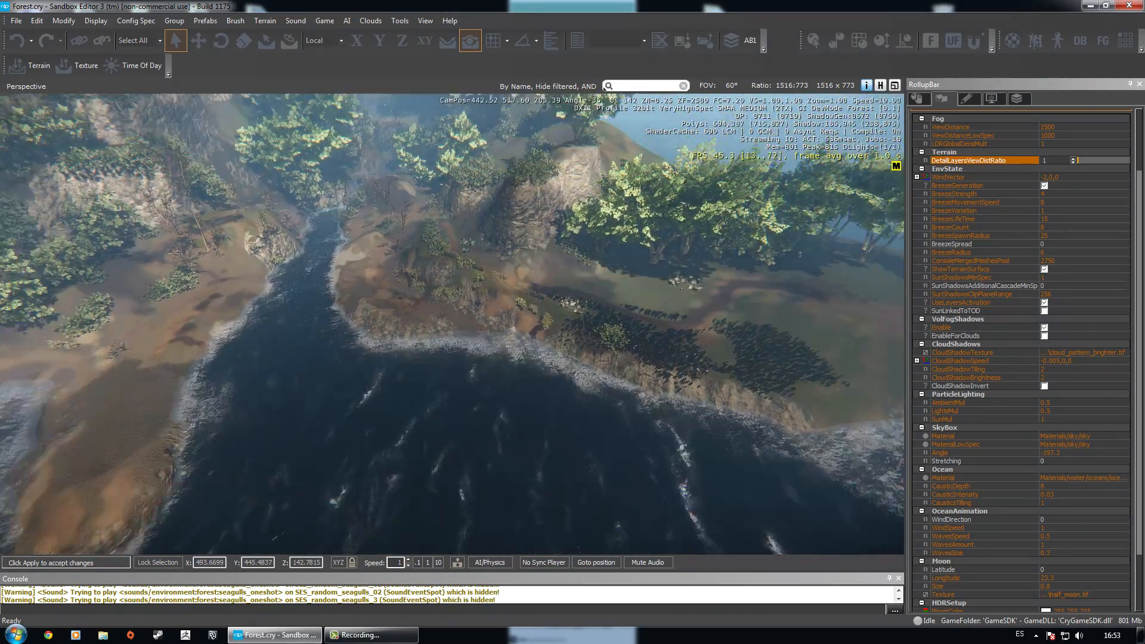
Move repeatedly closer to and farther from the inlet to examine the distance at which the terrain detail layers switch.
scroll(467, 331, up, 3)
scroll(476, 331, down, 4)
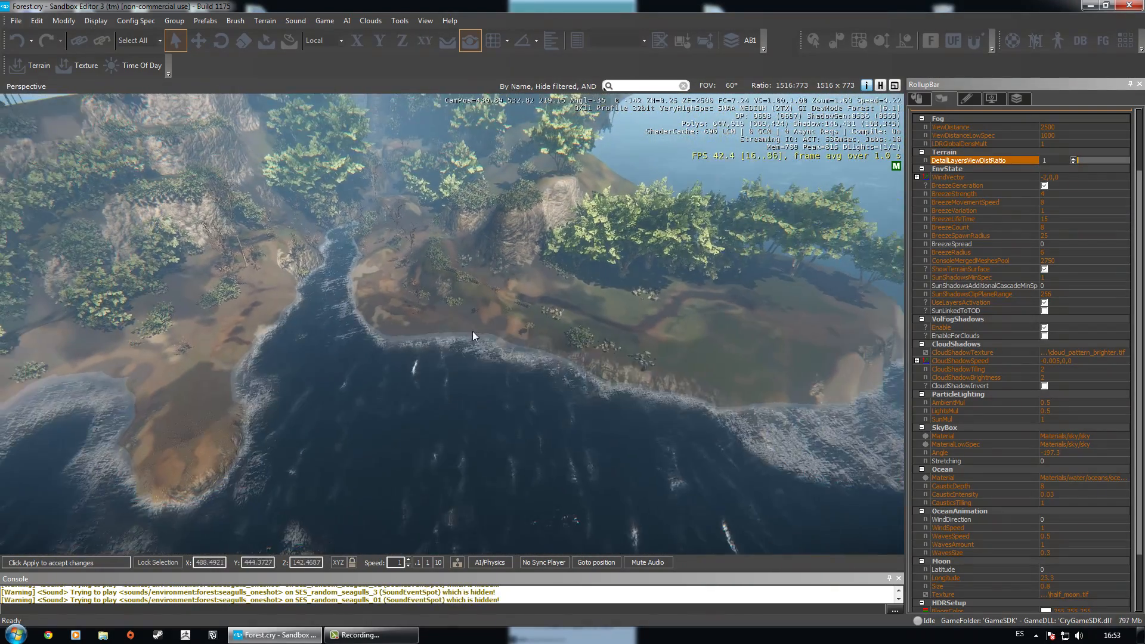
scroll(471, 331, up, 5)
scroll(467, 330, down, 3)
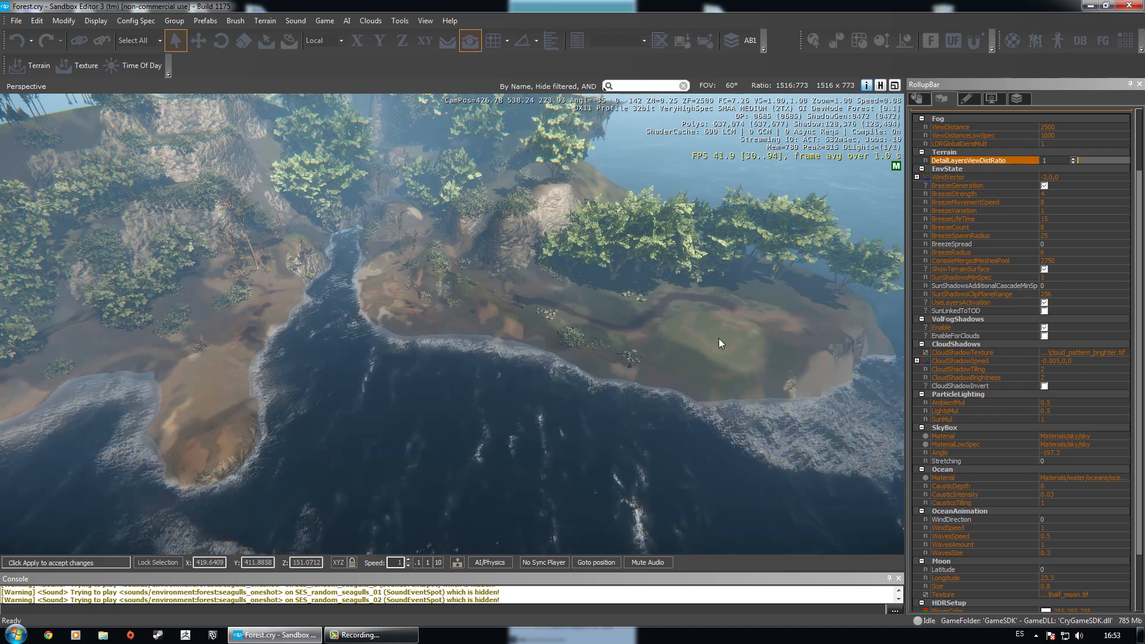
key(w)
key(s)
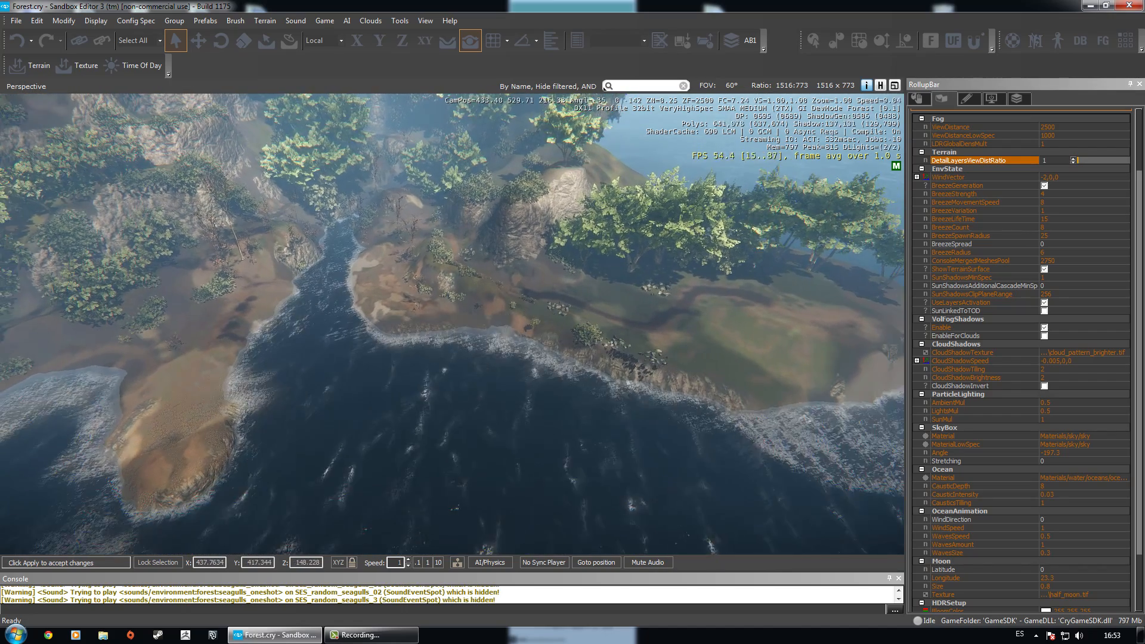
scroll(564, 353, up, 1)
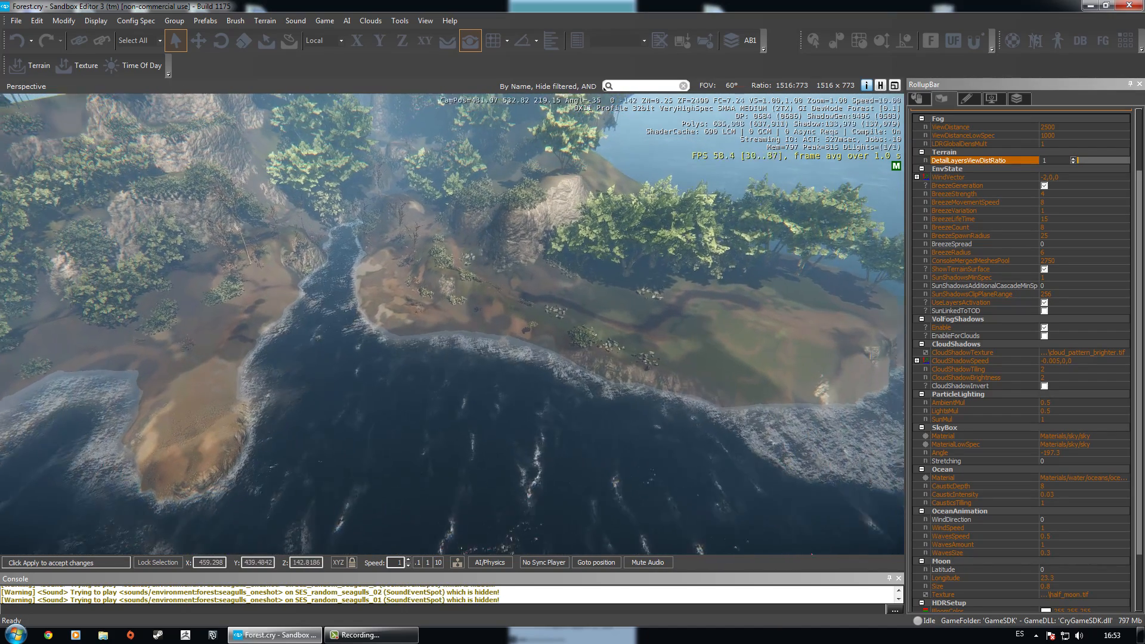
Try a DetailLayersViewDistRatio of 2 while flying to and from the island, and return it to 1.
key(s)
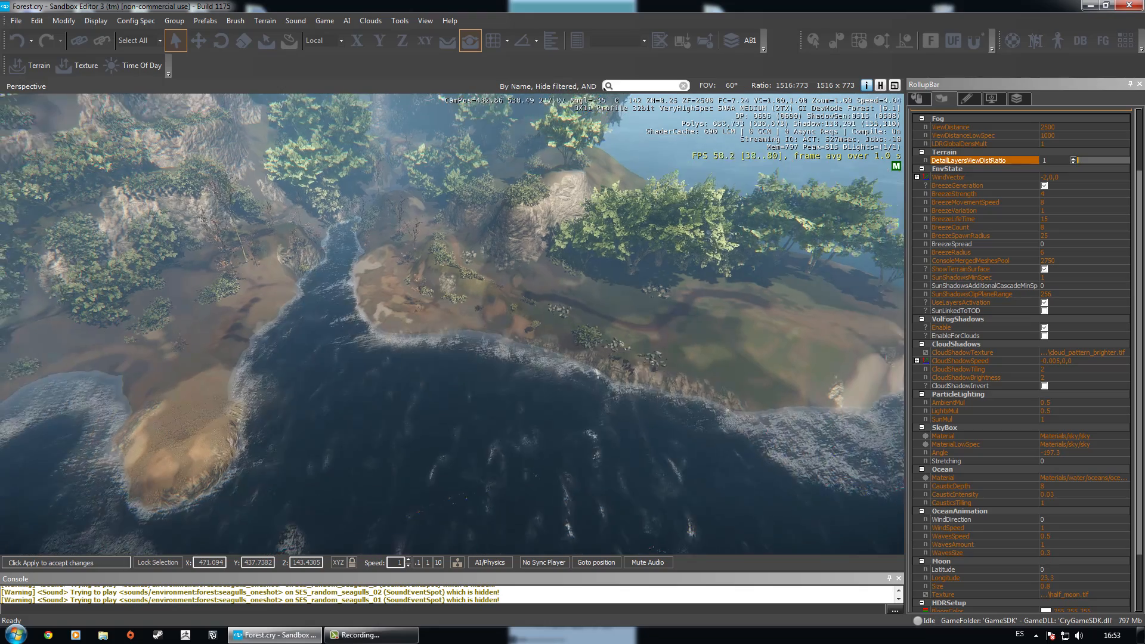
key(s)
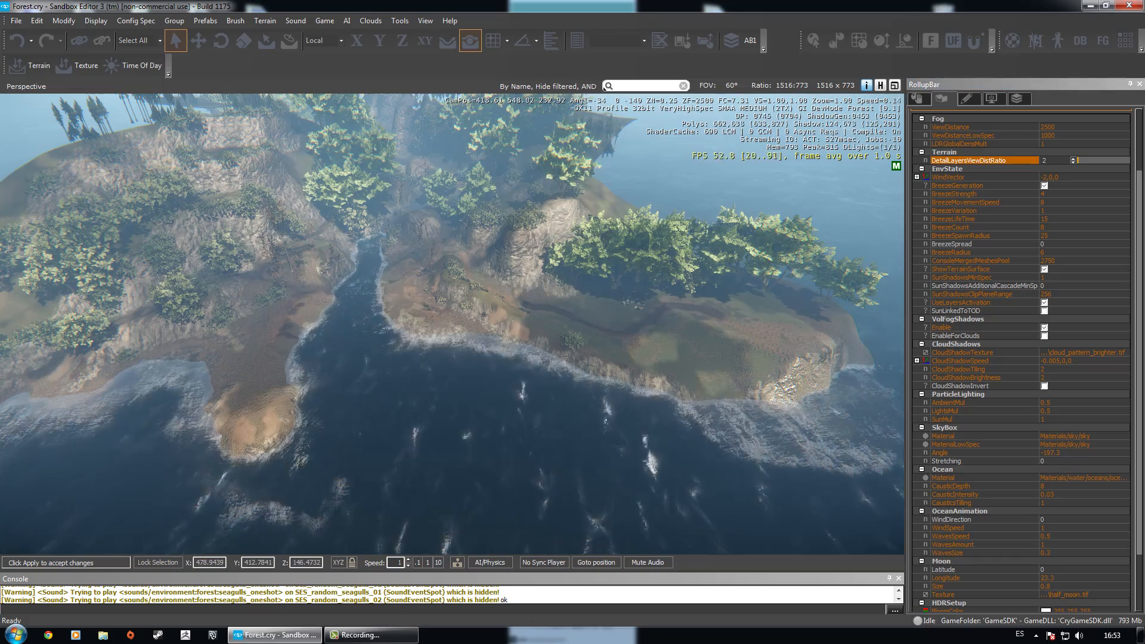
key(w)
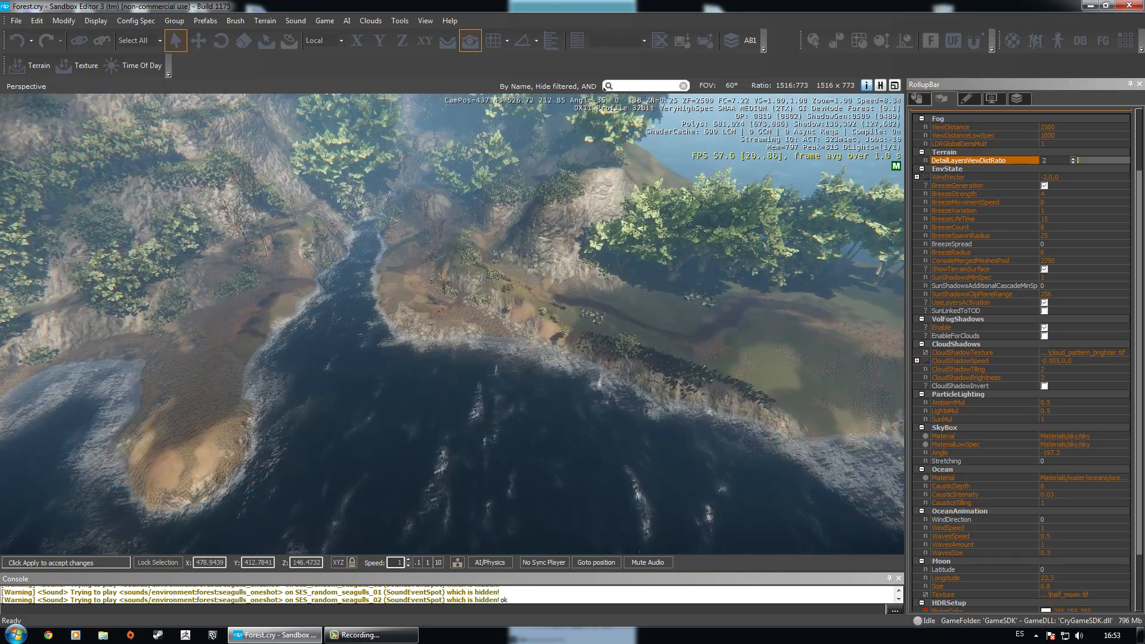
key(s)
key(w)
mouse_move(448, 253)
right_down()
mouse_move(409, 238)
mouse_move(462, 279)
mouse_move(453, 236)
right_up()
key(w)
key(w)
drag(1055, 166, 988, 165)
text(1)
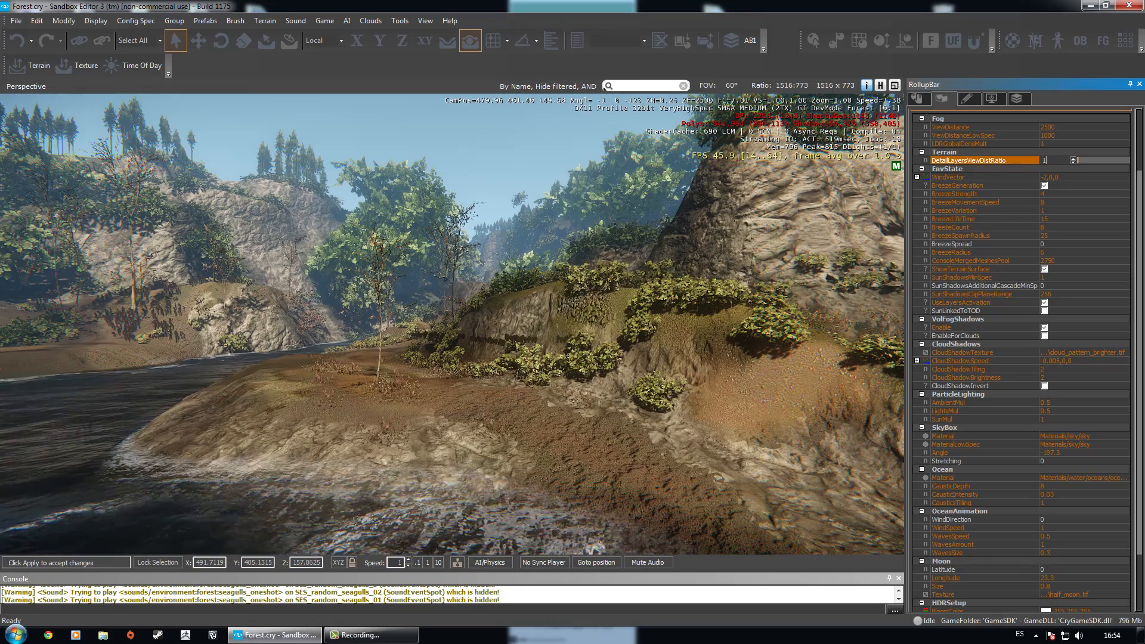
key(Return)
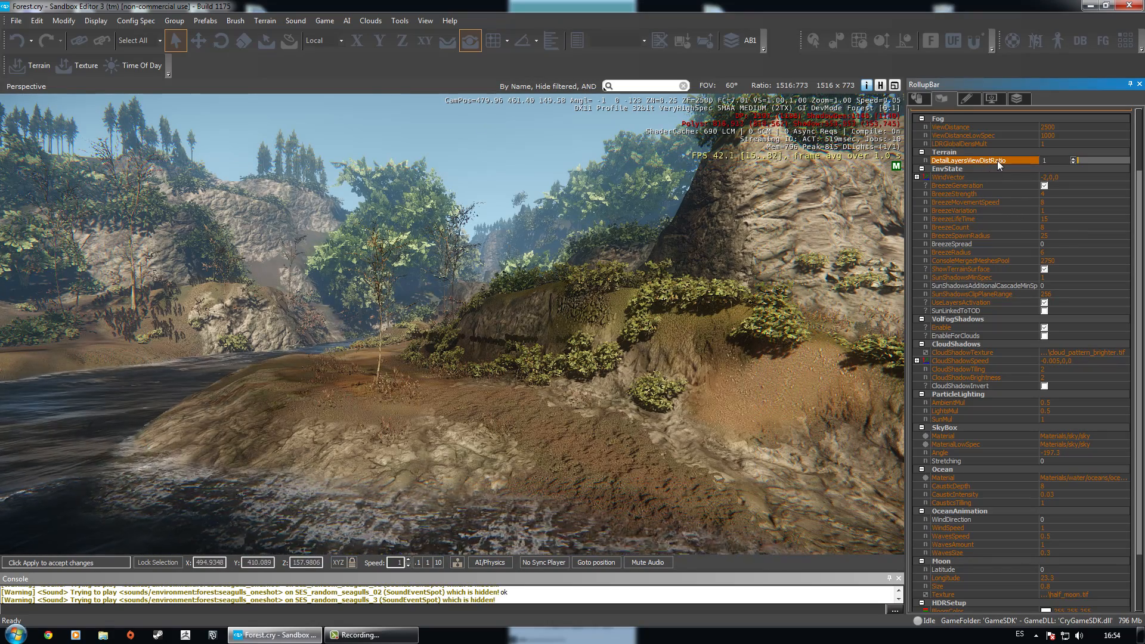
Look along the inlet and fly up onto the grassy clifftop beside the dirt path overlooking the sea.
mouse_move(260, 227)
right_down()
mouse_move(285, 223)
mouse_move(259, 228)
right_up()
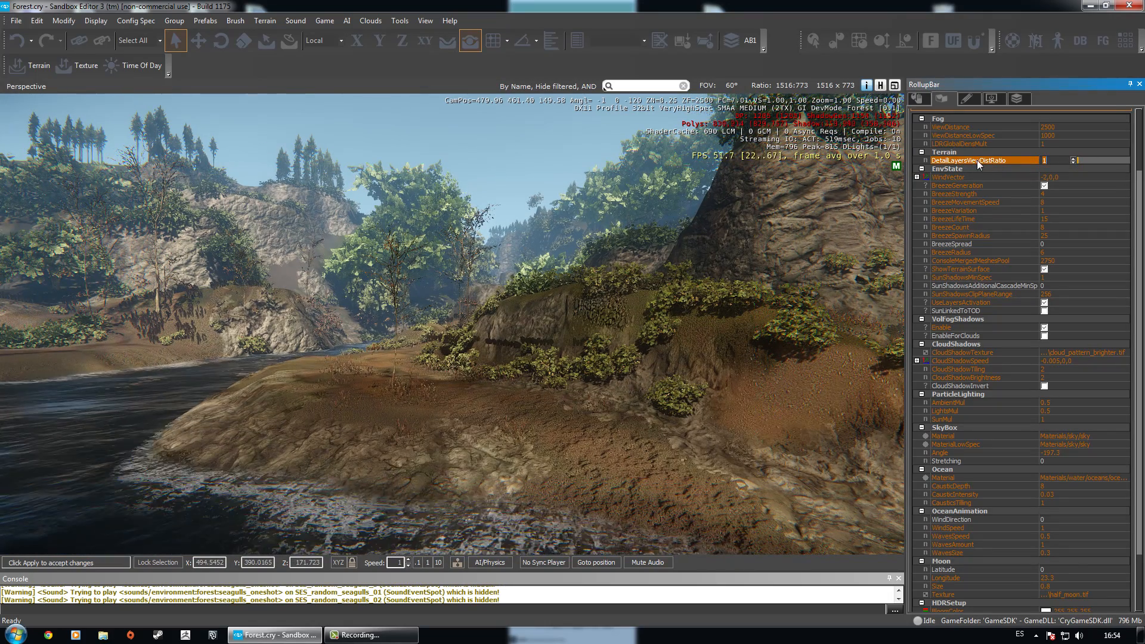
right_drag(501, 180, 540, 214)
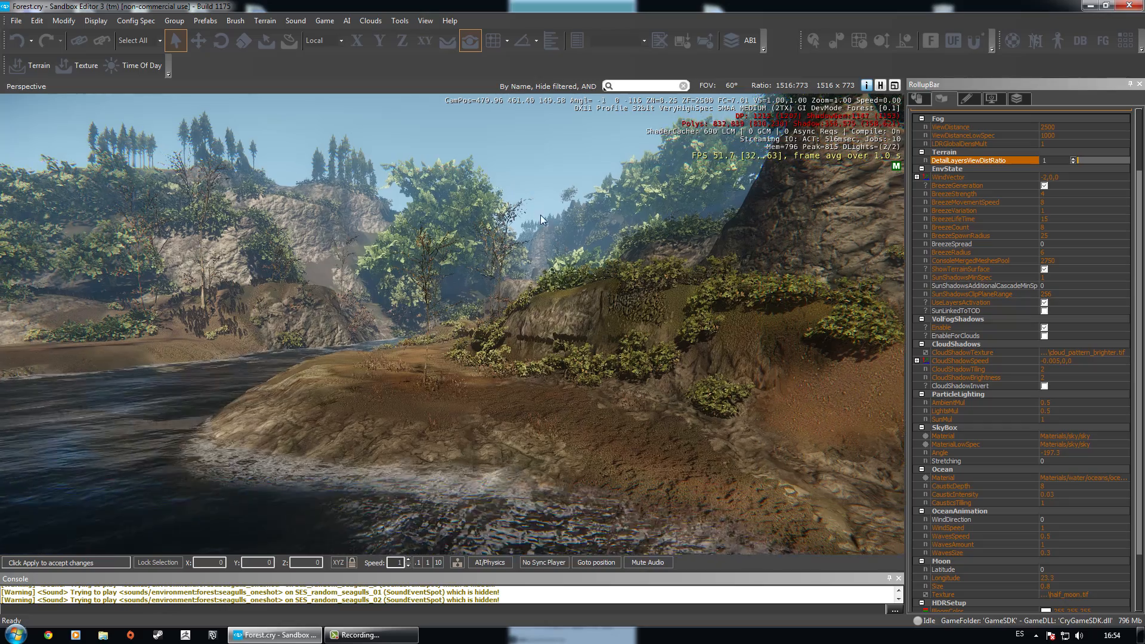
key(s)
right_drag(590, 178, 627, 200)
key(s)
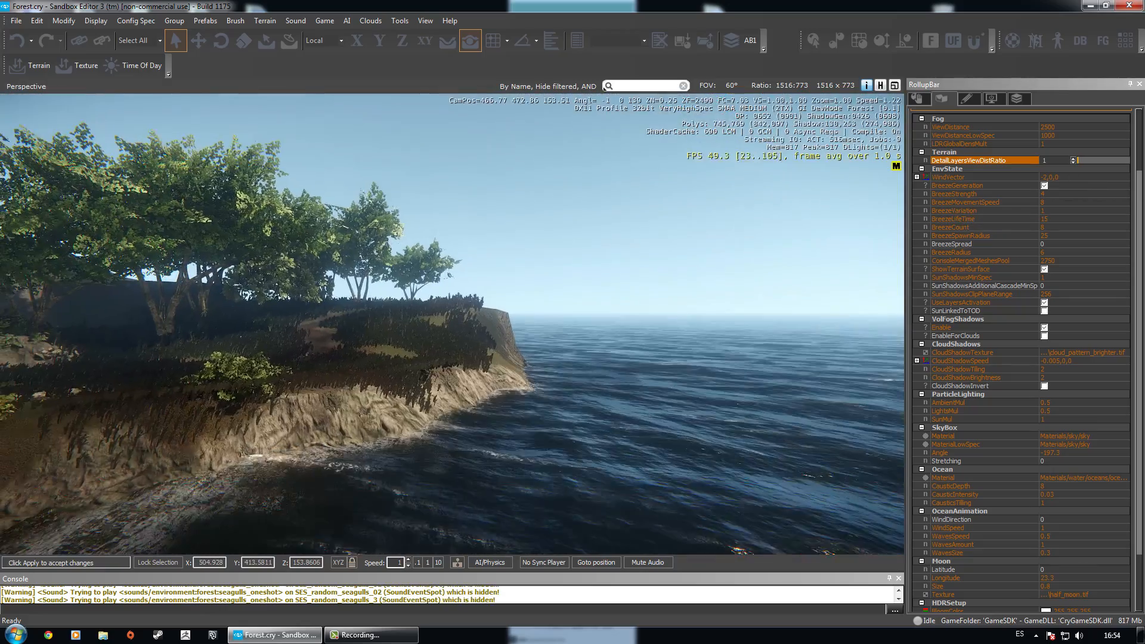
key(w)
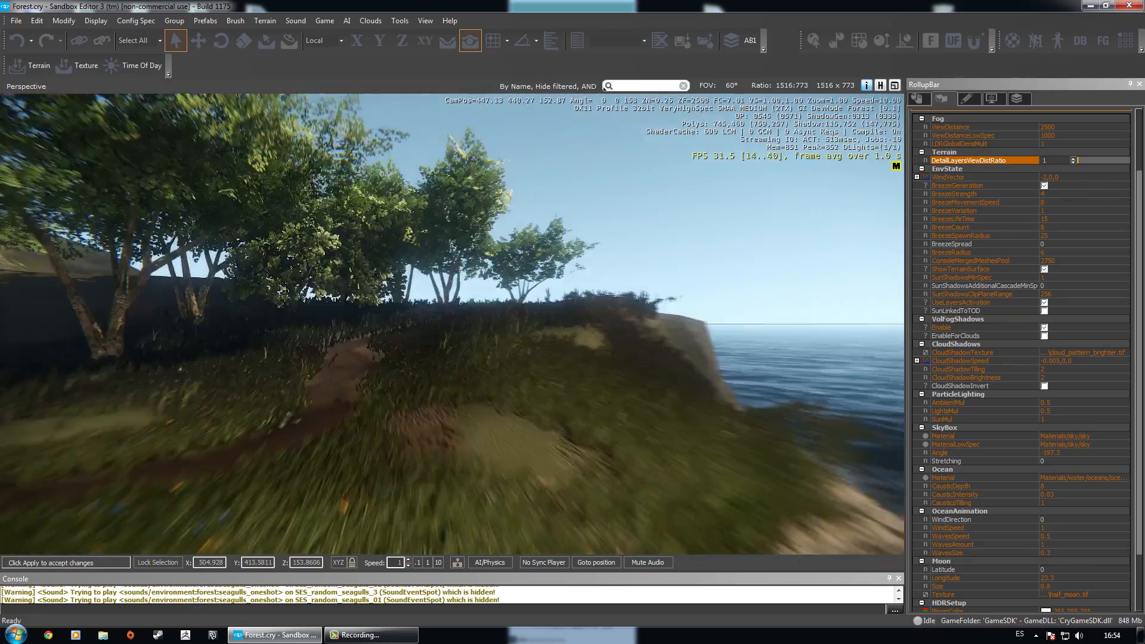
key(w)
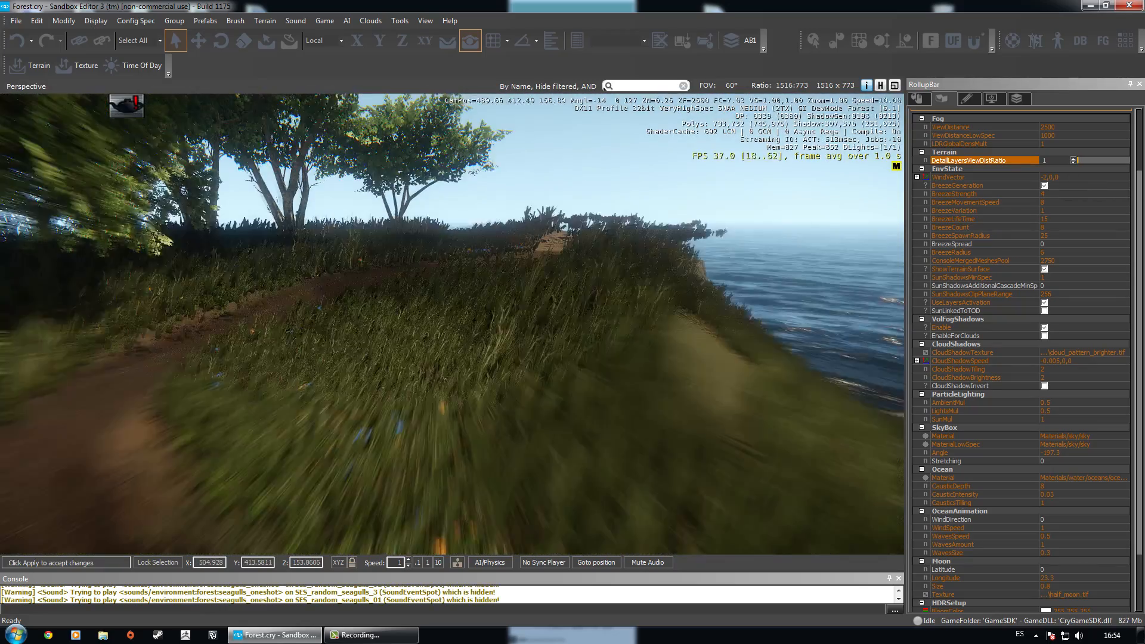
Examine the EnvState WindVector property with its x, y and z components while watching the clifftop grass.
click(947, 177)
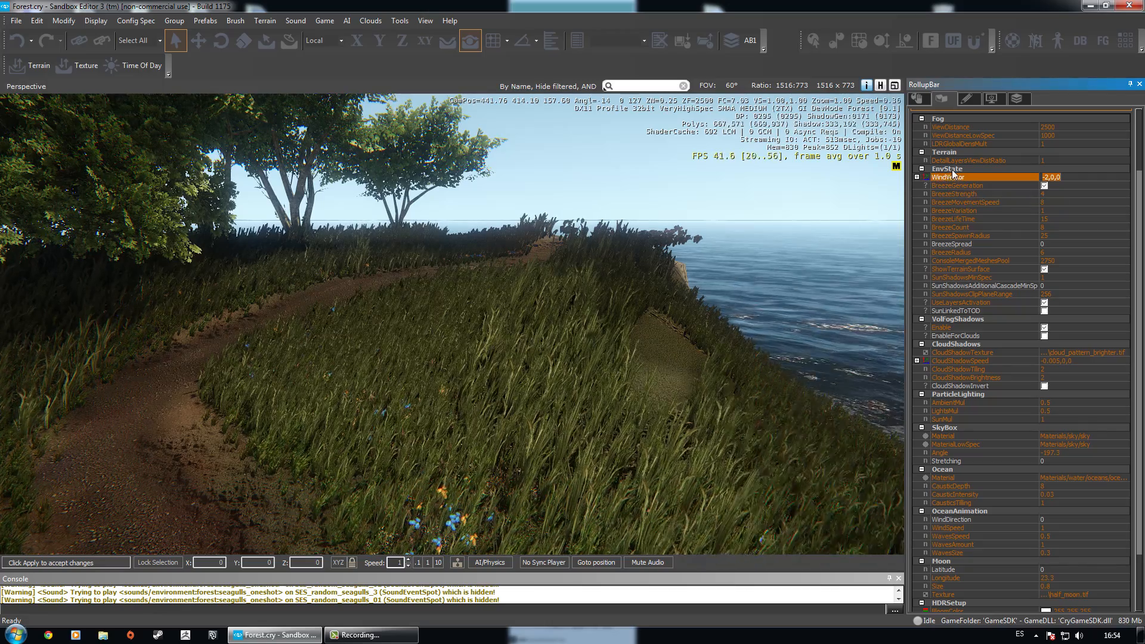
click(917, 177)
click(947, 185)
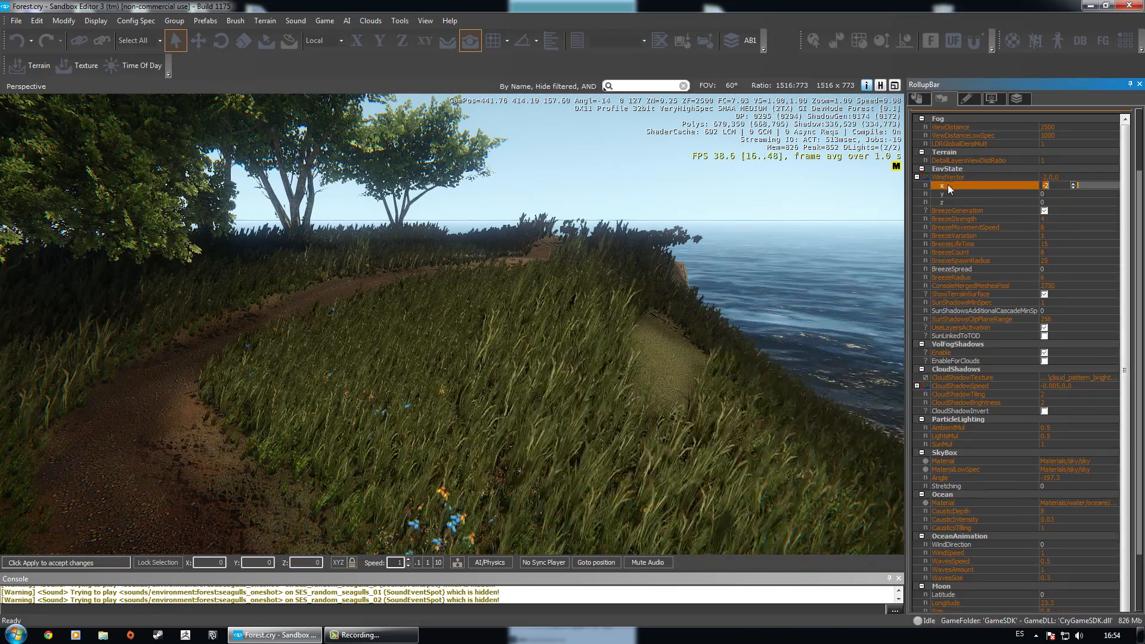
click(954, 177)
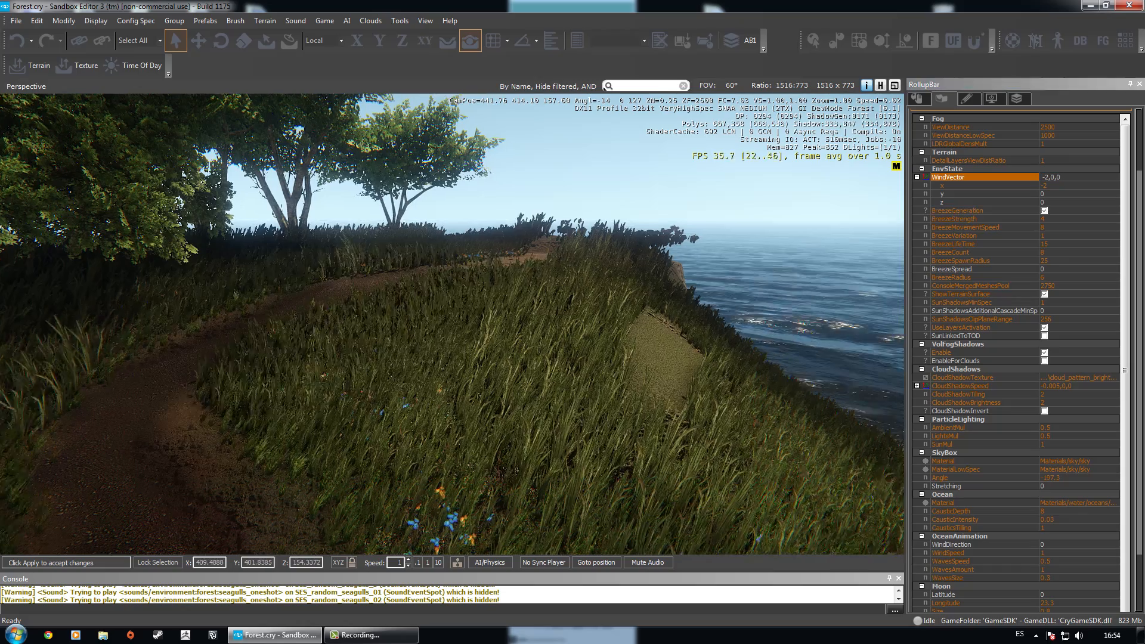
right_drag(568, 260, 583, 254)
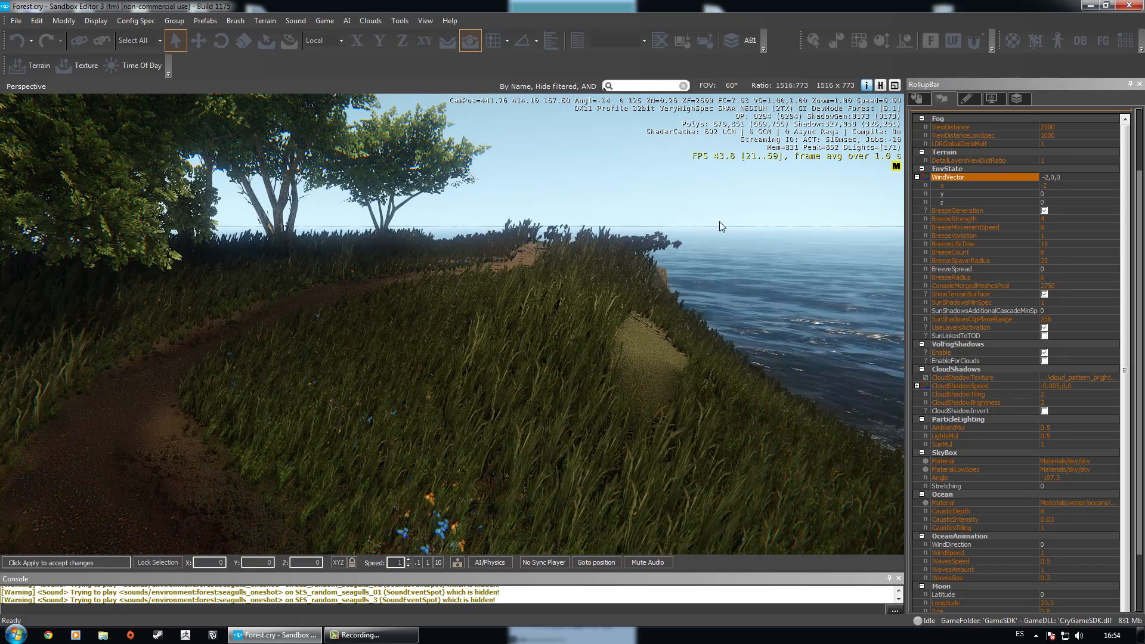
click(917, 177)
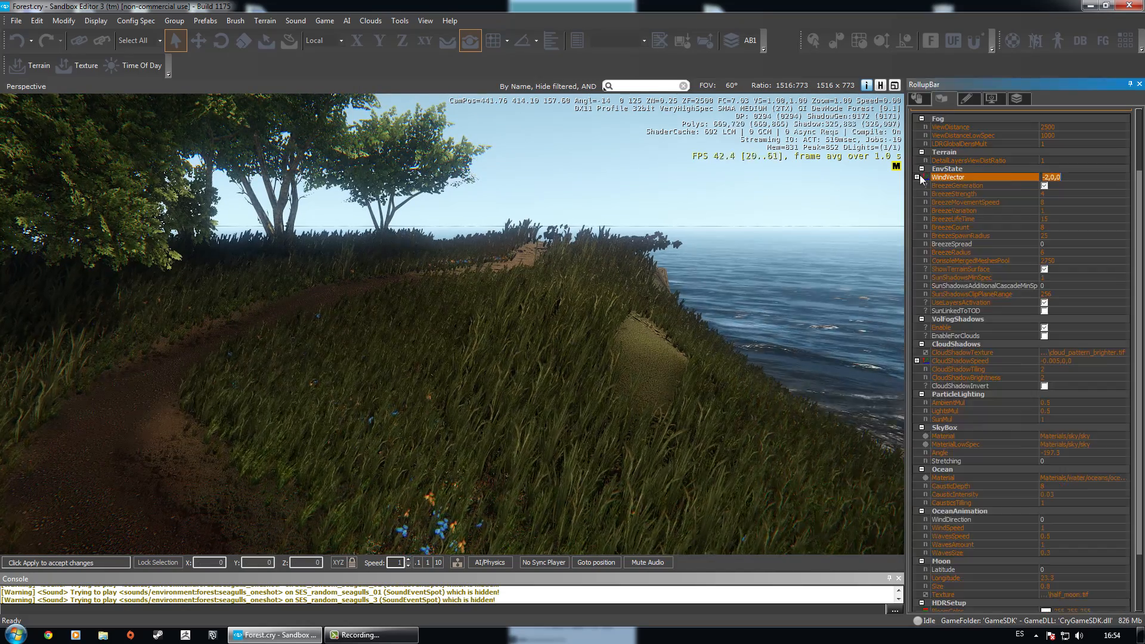
click(1047, 178)
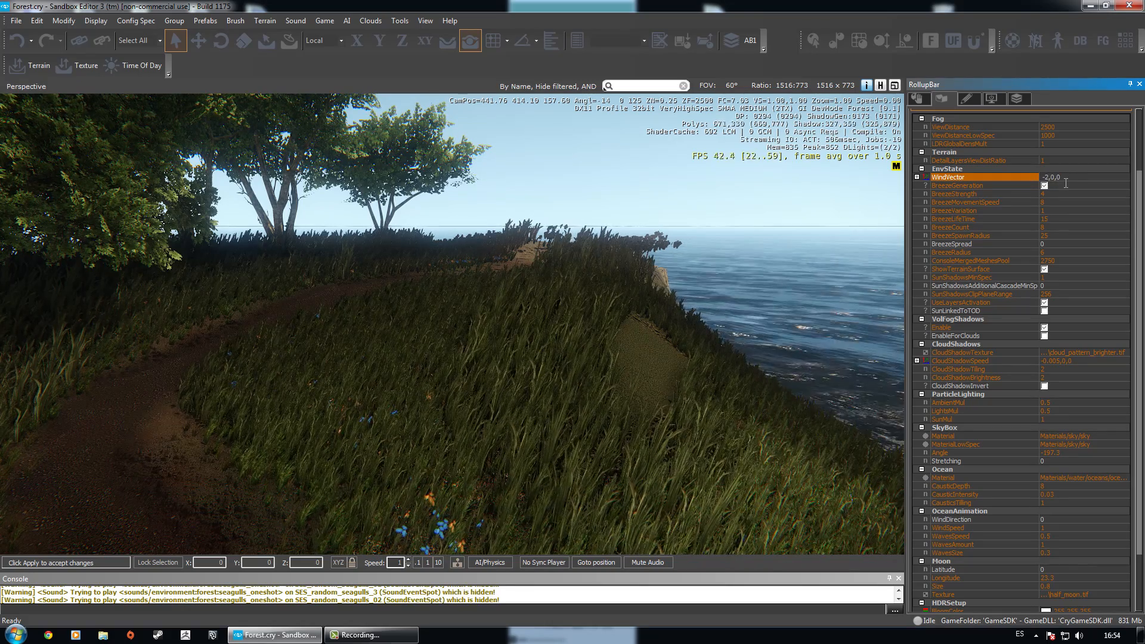
Fly around the clifftop, reduce the camera speed to 0.1 and frame the grass against the sea.
key(w)
right_drag(82, 443, 83, 443)
right_drag(16, 519, 16, 519)
key(w)
key(w)
key(w)
right_drag(281, 490, 281, 490)
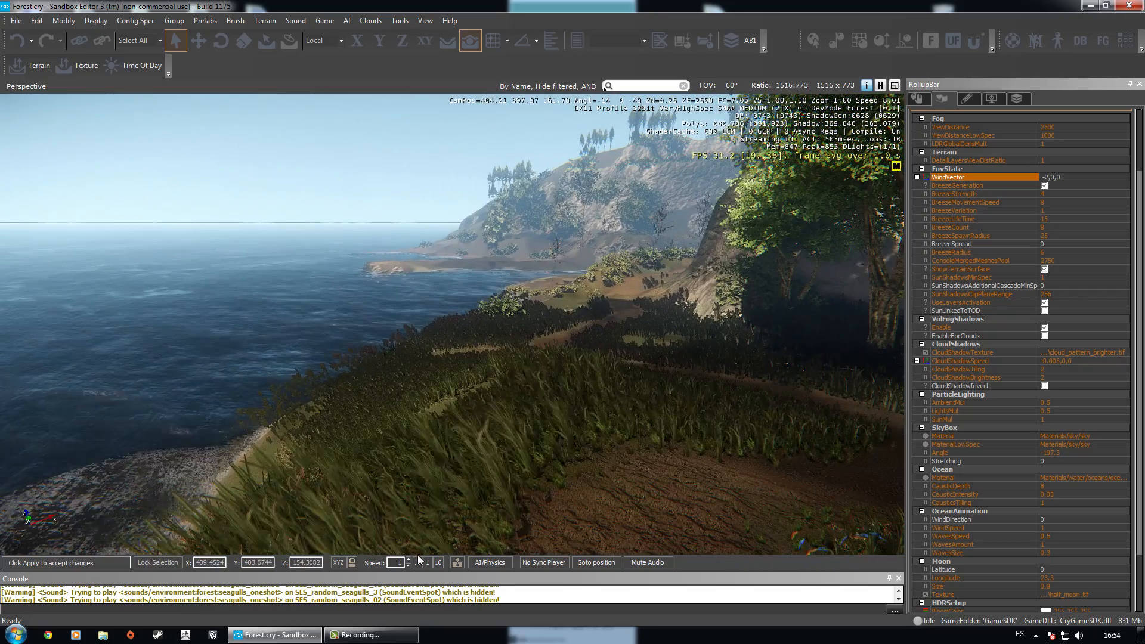
click(417, 560)
key(w)
right_drag(448, 404, 434, 430)
right_drag(604, 87, 604, 88)
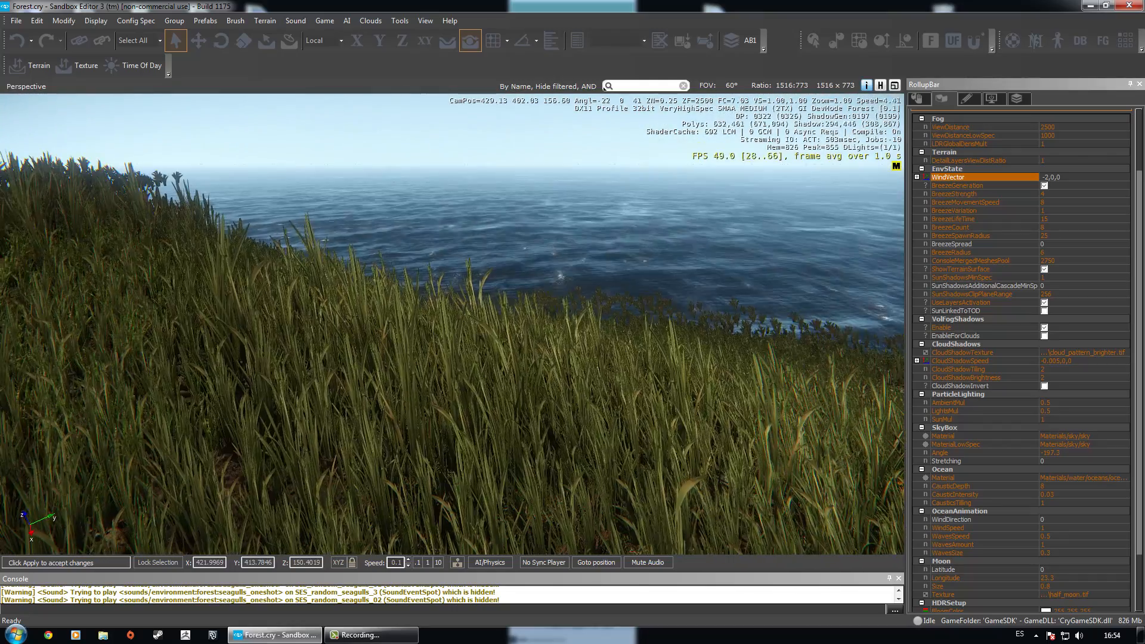
Turn off BreezeGeneration and look over the clifftop grass from another angle.
click(1045, 186)
right_drag(528, 250, 539, 255)
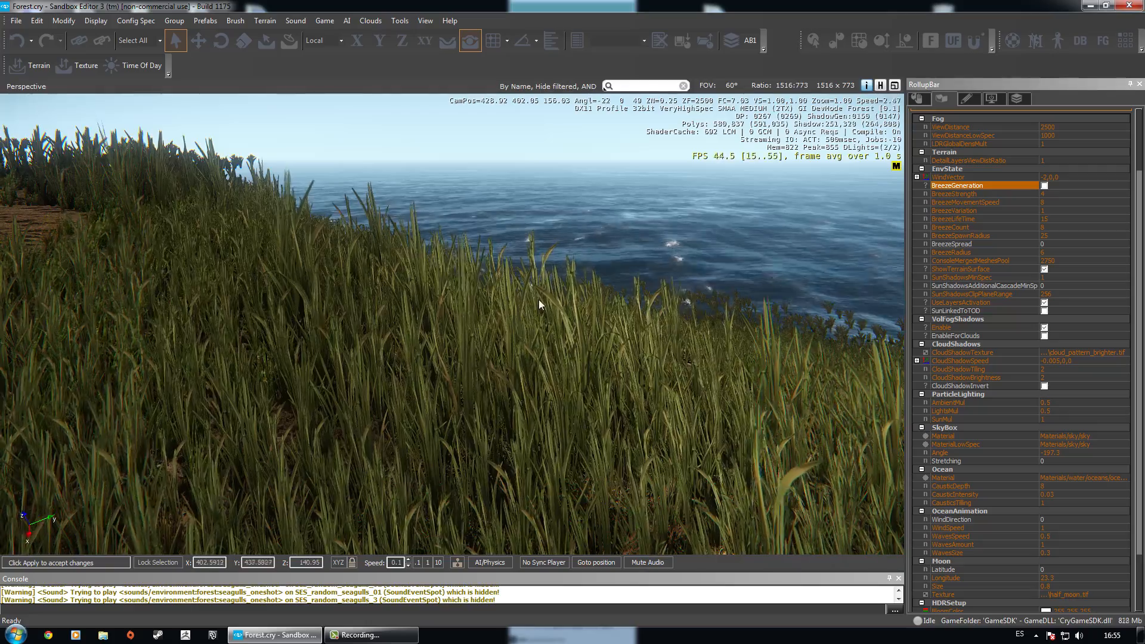
key(d)
right_drag(546, 298, 549, 316)
Set the WindVector to -6,0,0 and inspect how the clifftop grass moves.
click(1051, 178)
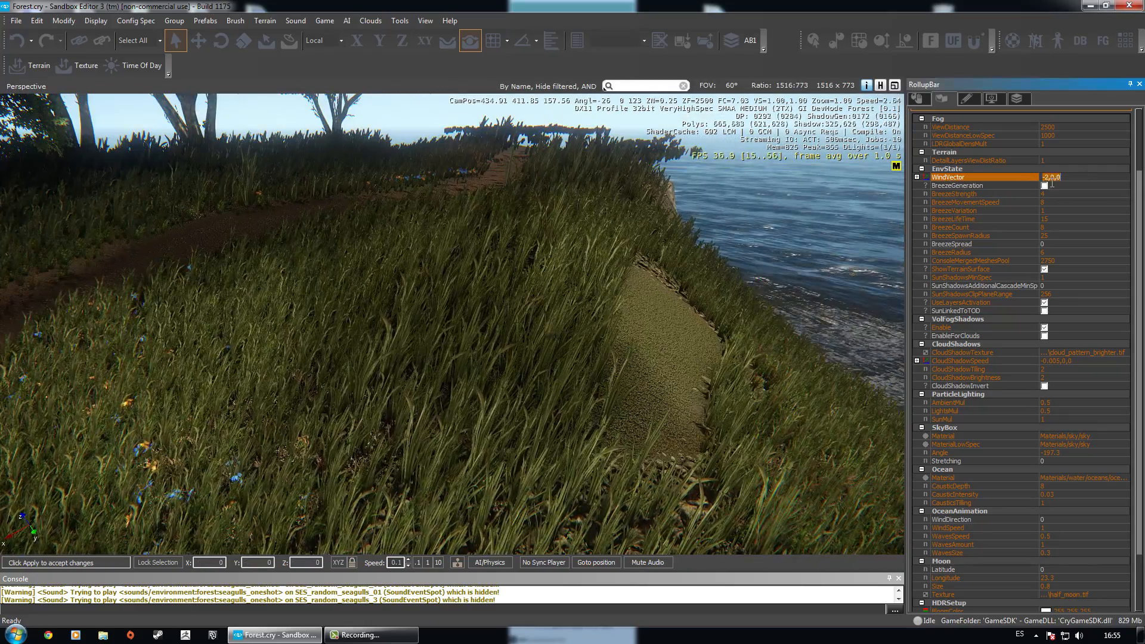
text(-6,0,0)
key(Return)
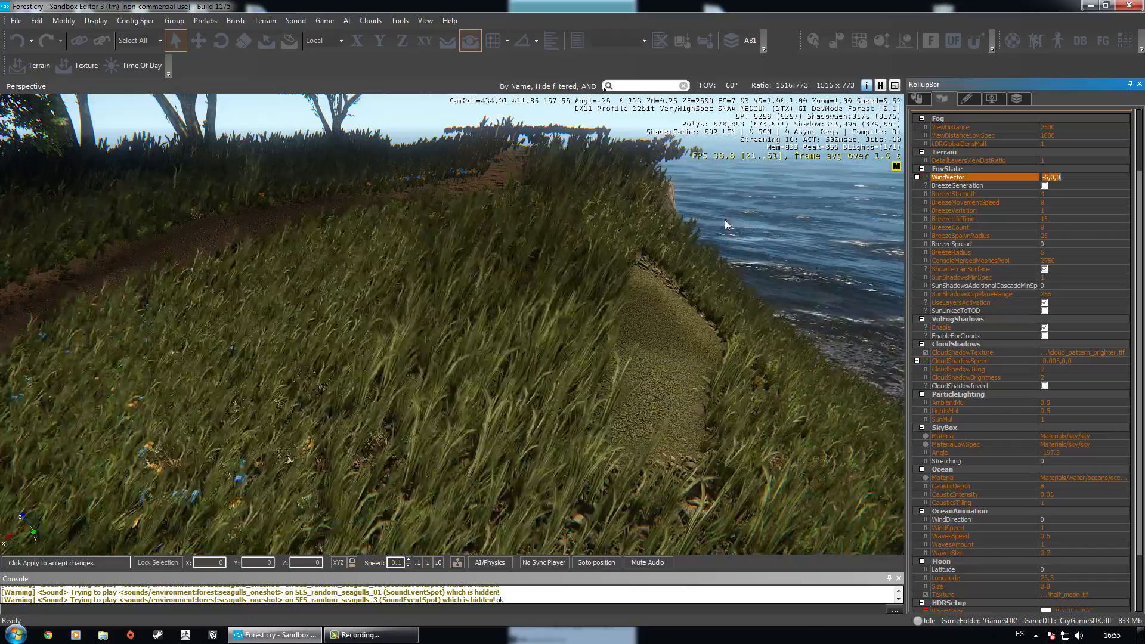
right_drag(535, 303, 517, 321)
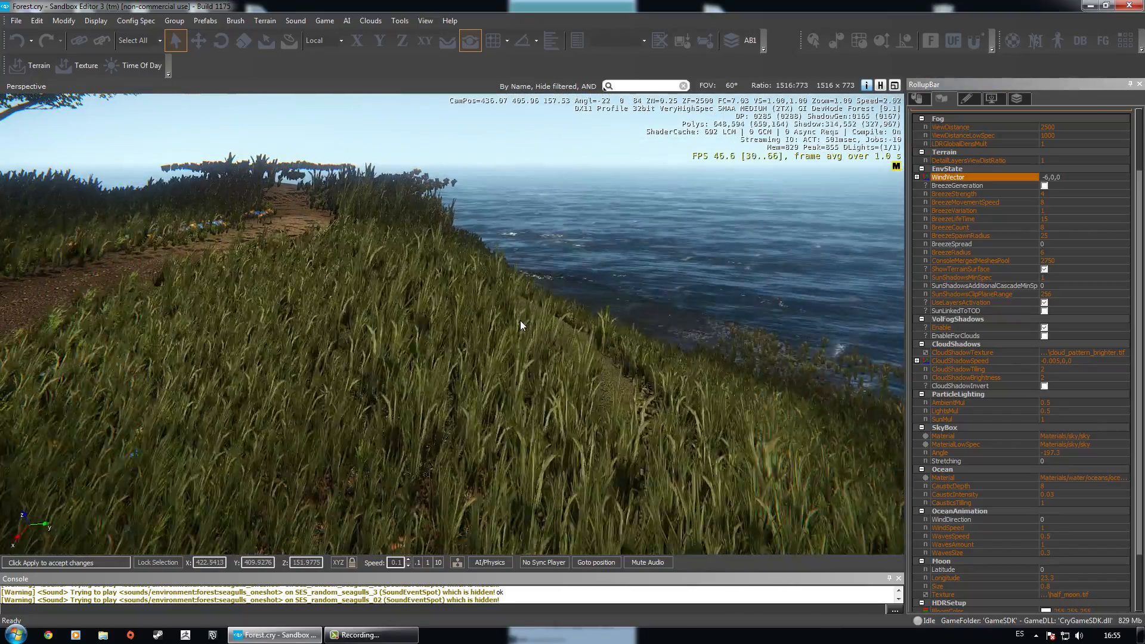
right_drag(519, 325, 561, 340)
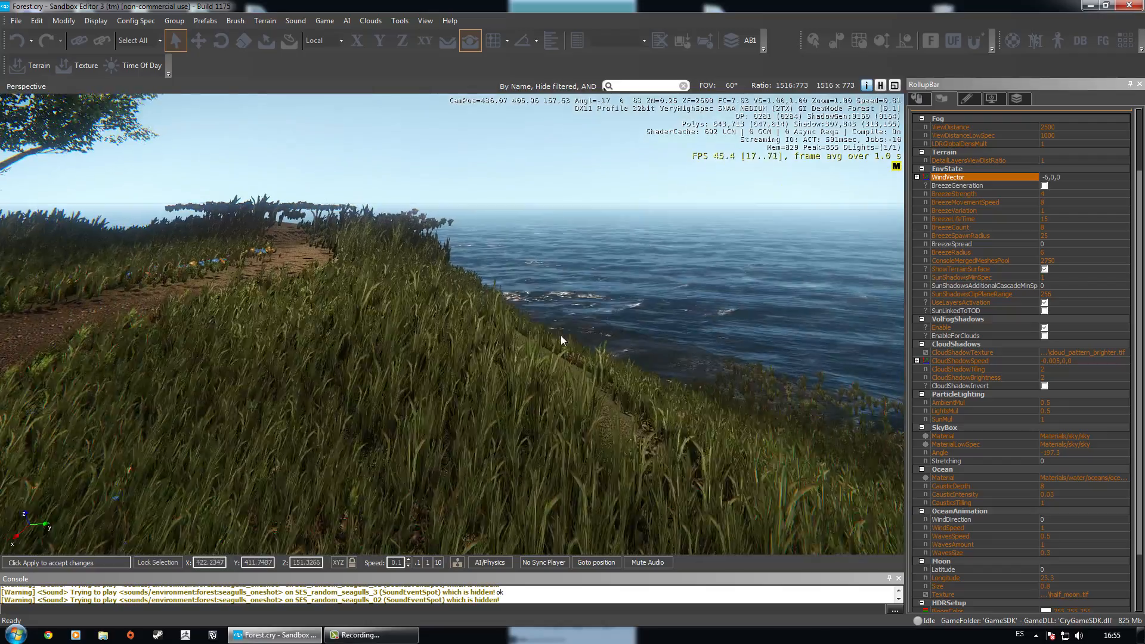
Try a reversed WindVector of 6,0,0 while viewing the grass around the clifftop, and return it to -6,0,0.
click(1048, 178)
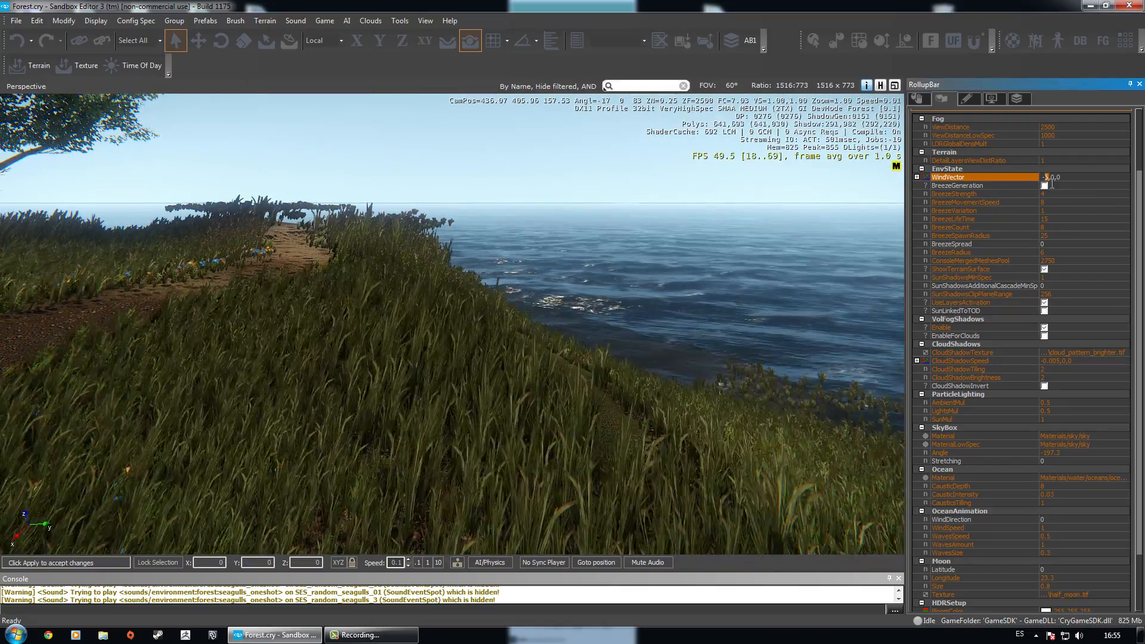
drag(1048, 179, 931, 209)
key(BackSpace)
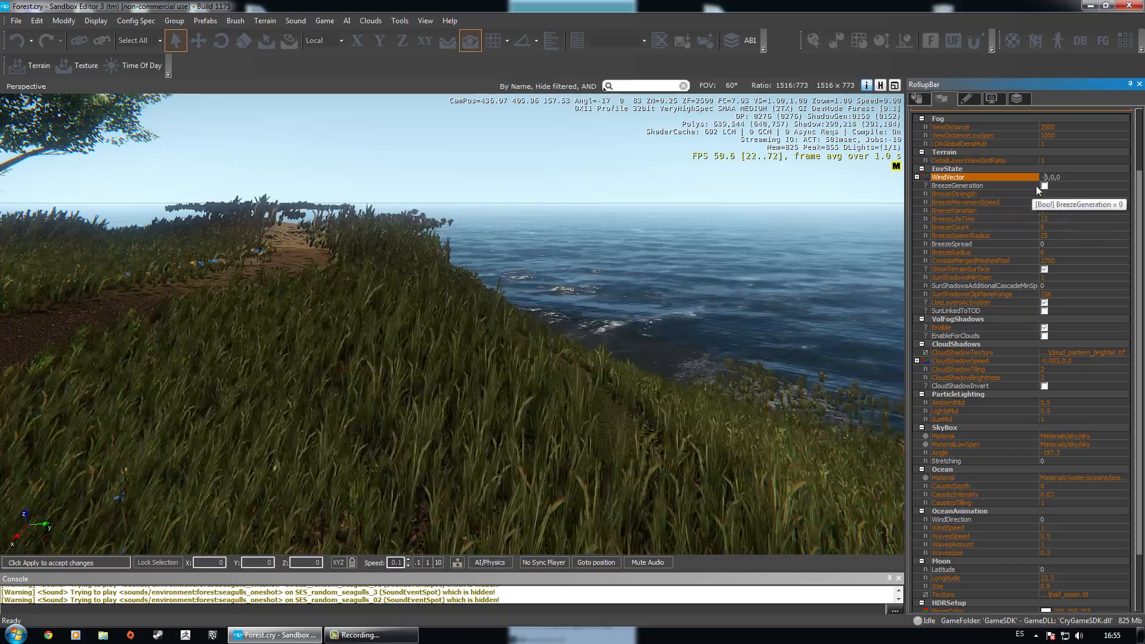
right_drag(632, 257, 310, 301)
key(w)
right_drag(418, 286, 546, 348)
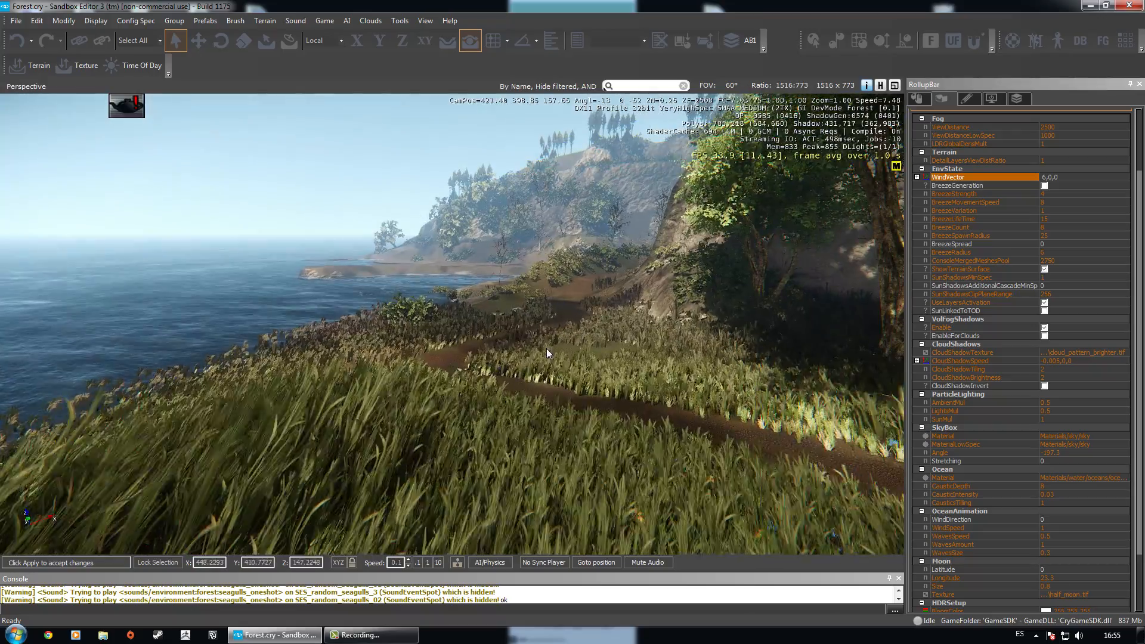
mouse_move(548, 262)
right_down()
mouse_move(520, 262)
mouse_move(775, 260)
mouse_move(870, 274)
mouse_move(552, 259)
mouse_move(565, 259)
right_up()
key(w)
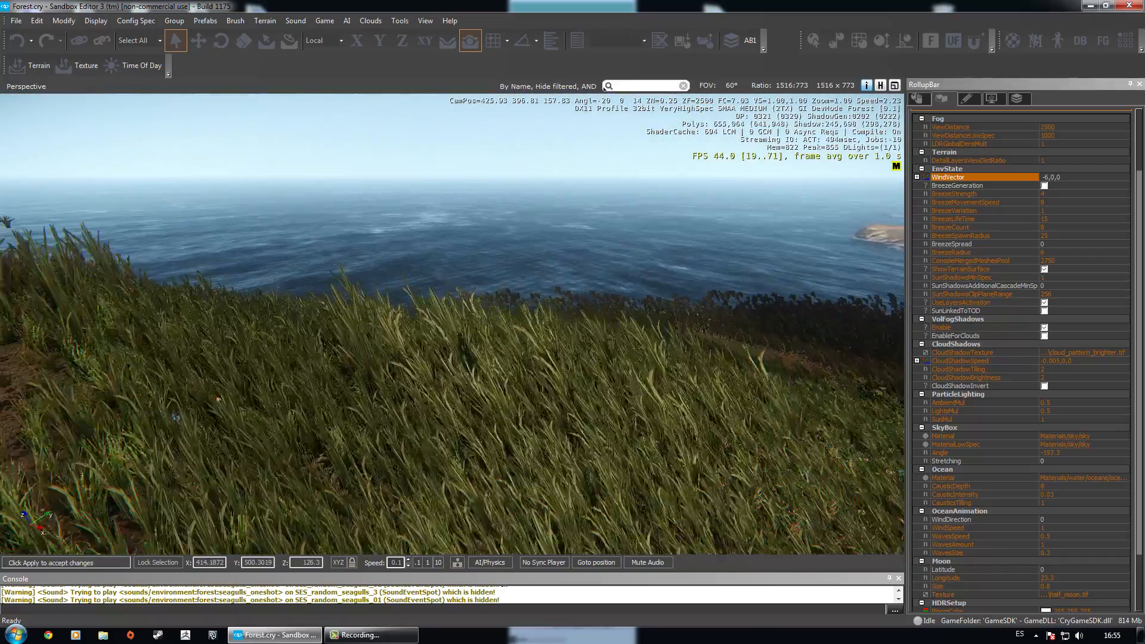
Try a WindVector of -6,4,0 and look over the clifftop grass from a closer angle.
click(1054, 177)
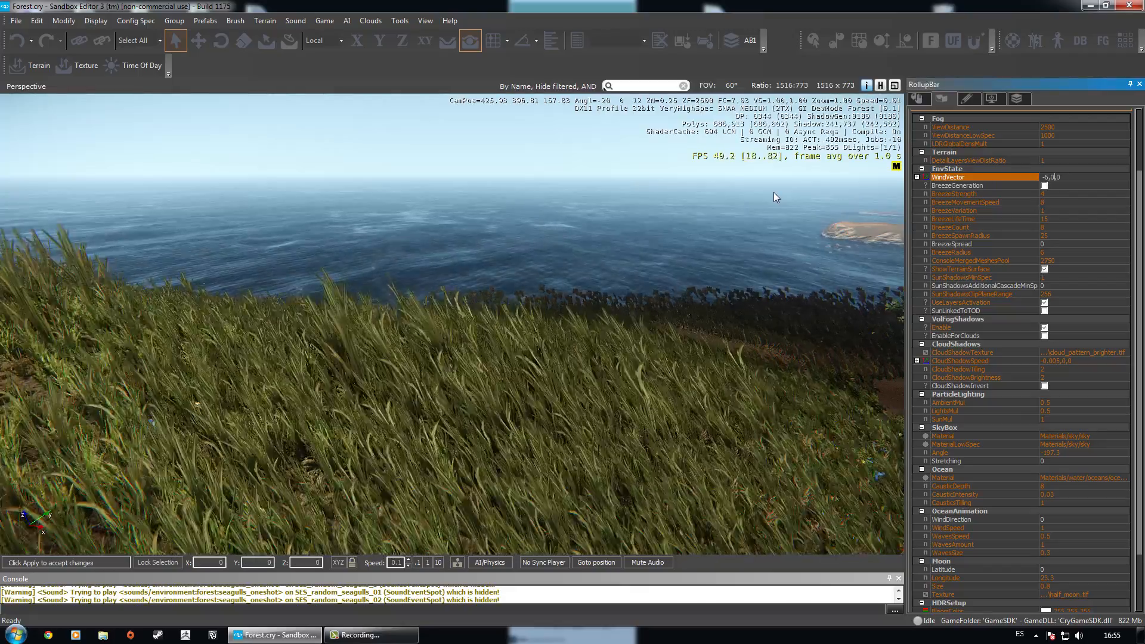
key(BackSpace)
text(4,)
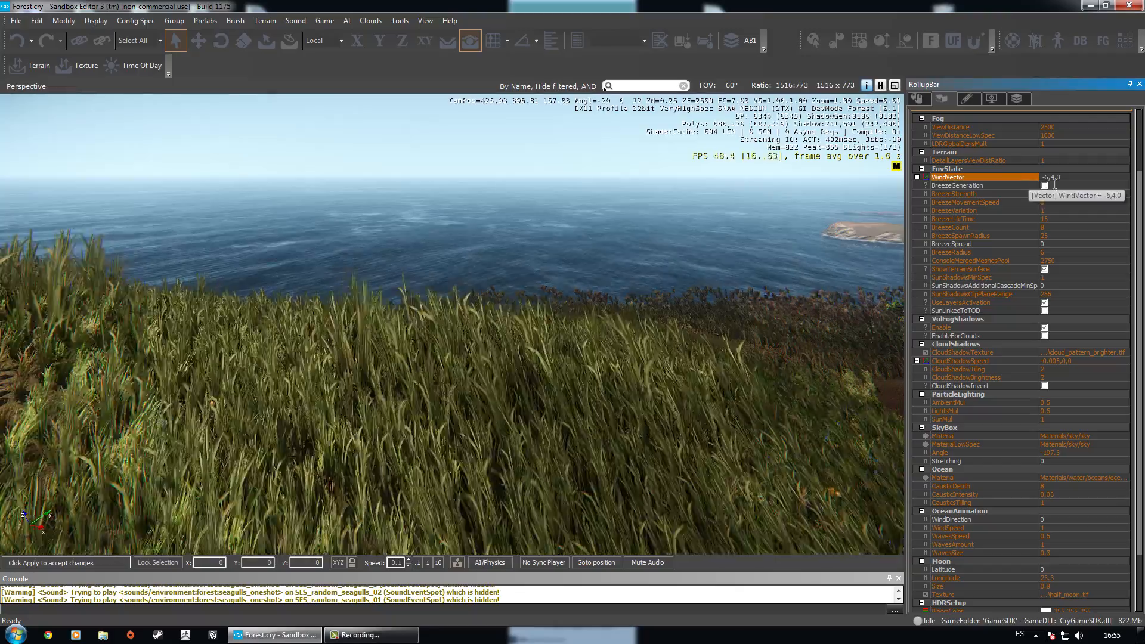
right_drag(668, 373, 548, 281)
key(w)
key(d)
right_drag(605, 303, 506, 306)
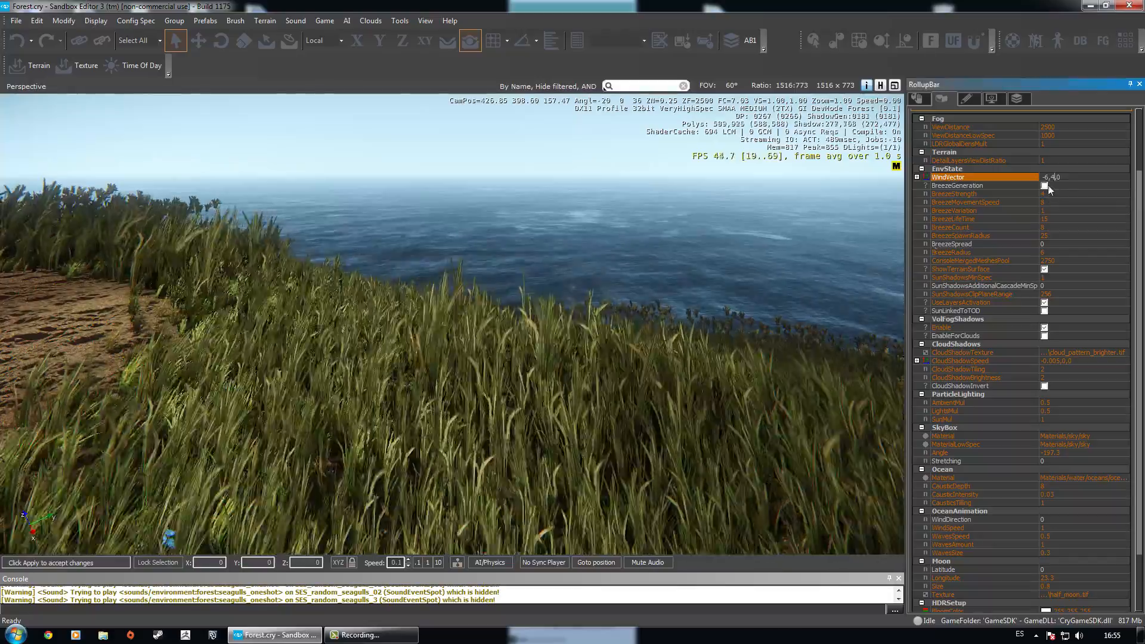
Try a stronger sideways WindVector of -6,20,0 on the grass and return it to -6,0,0.
text(20)
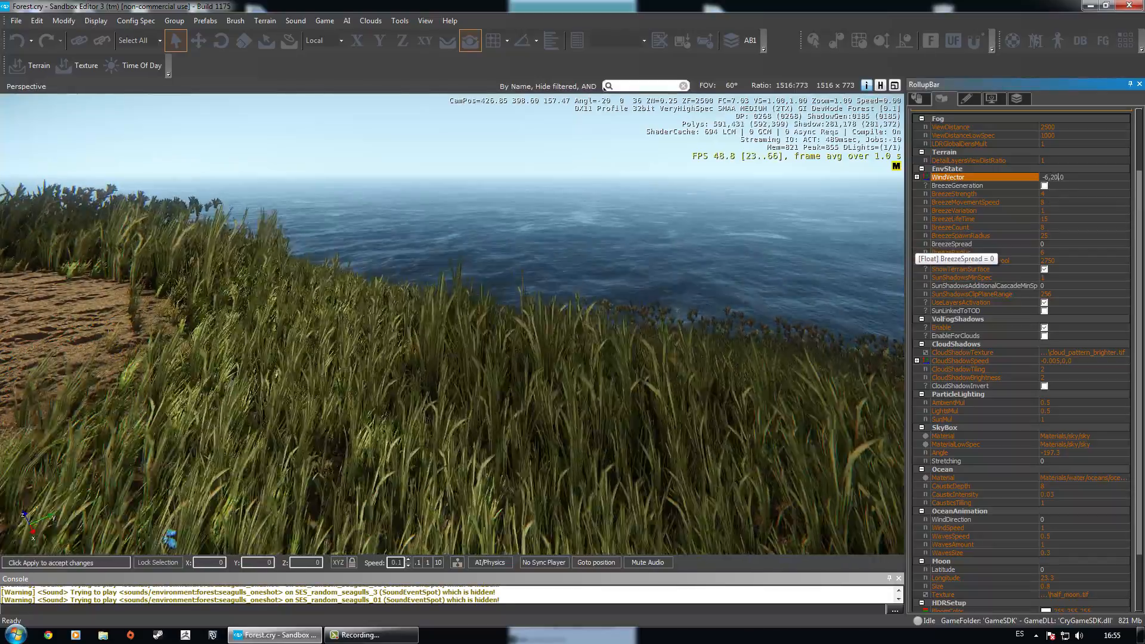
key(Return)
right_drag(602, 305, 627, 311)
right_drag(282, 246, 490, 210)
key(a)
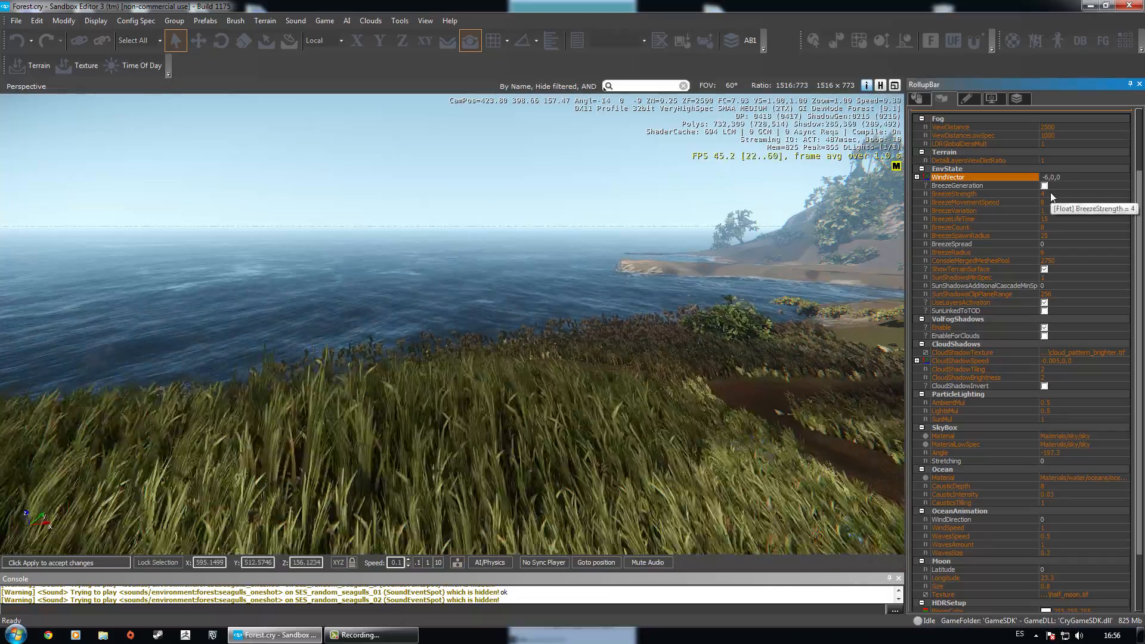
Try a WindVector of -5,0,0 while viewing the grass slope facing the sea.
key(d)
right_drag(624, 285, 417, 307)
click(1051, 178)
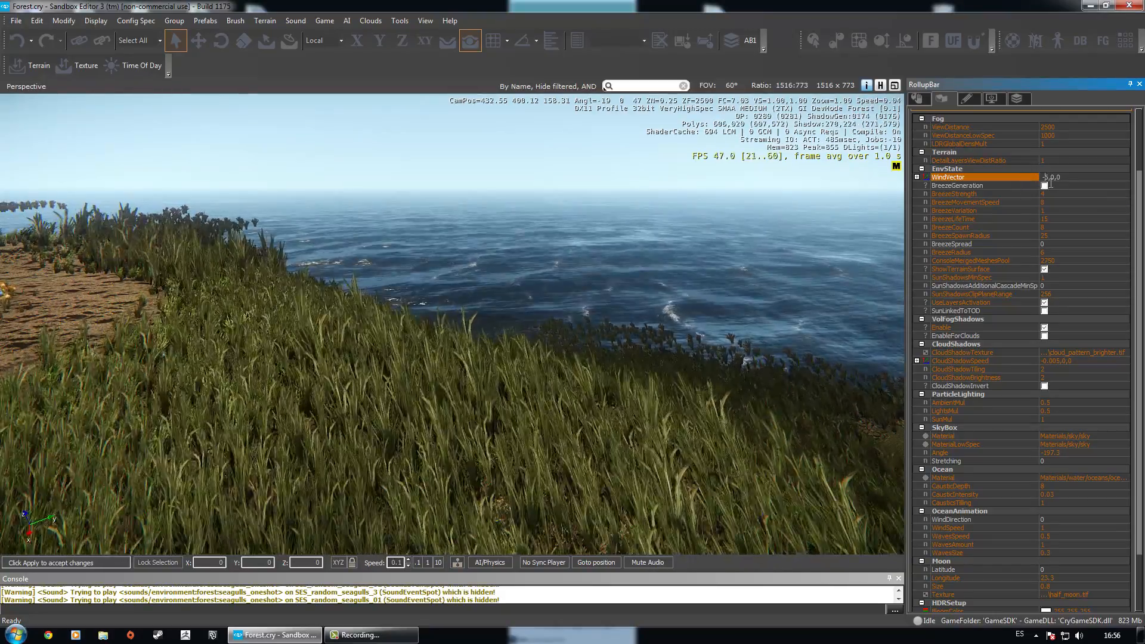
drag(1049, 177, 1041, 177)
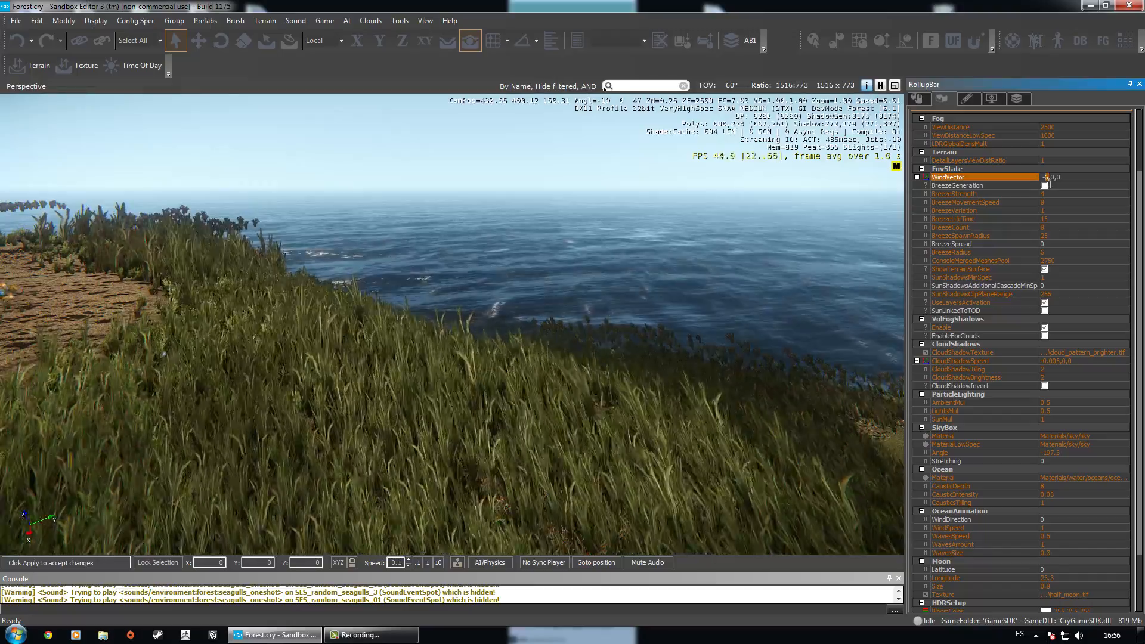
Try WindVector values of -18,20,0 and -18,30,0 while viewing the grass above the dirt path.
right_drag(734, 240, 876, 255)
key(a)
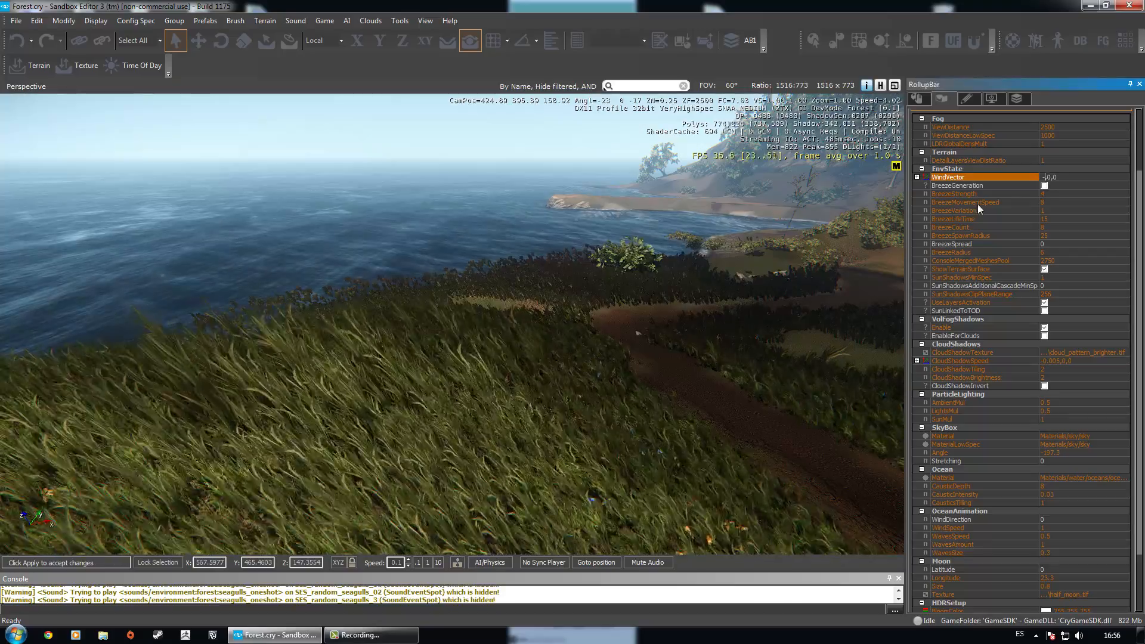
right_drag(735, 240, 673, 247)
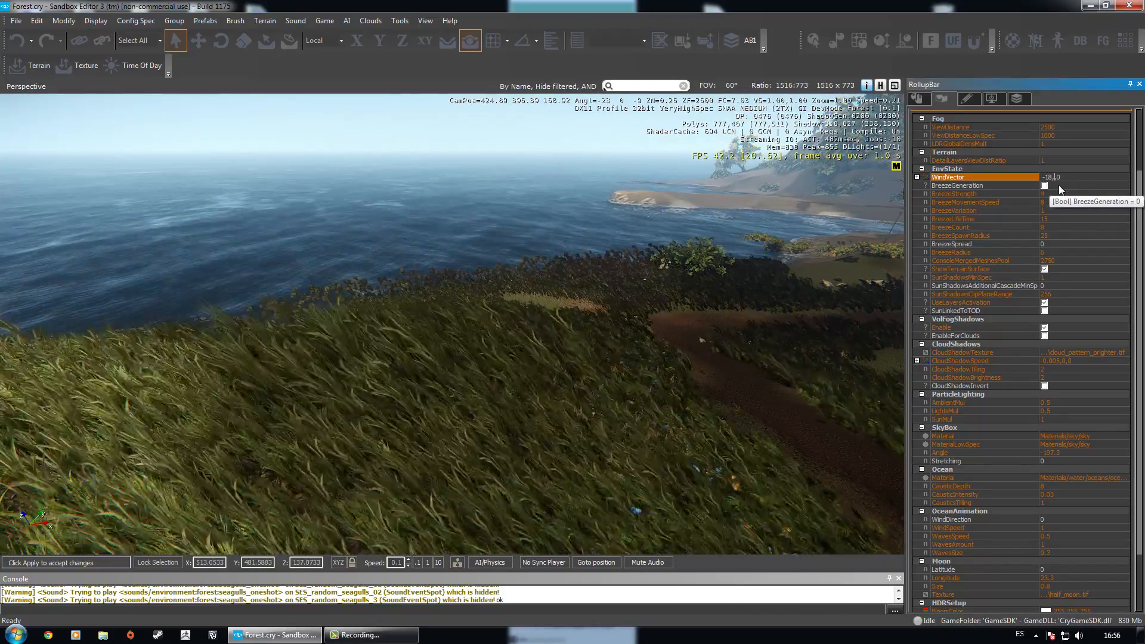
text(,0)
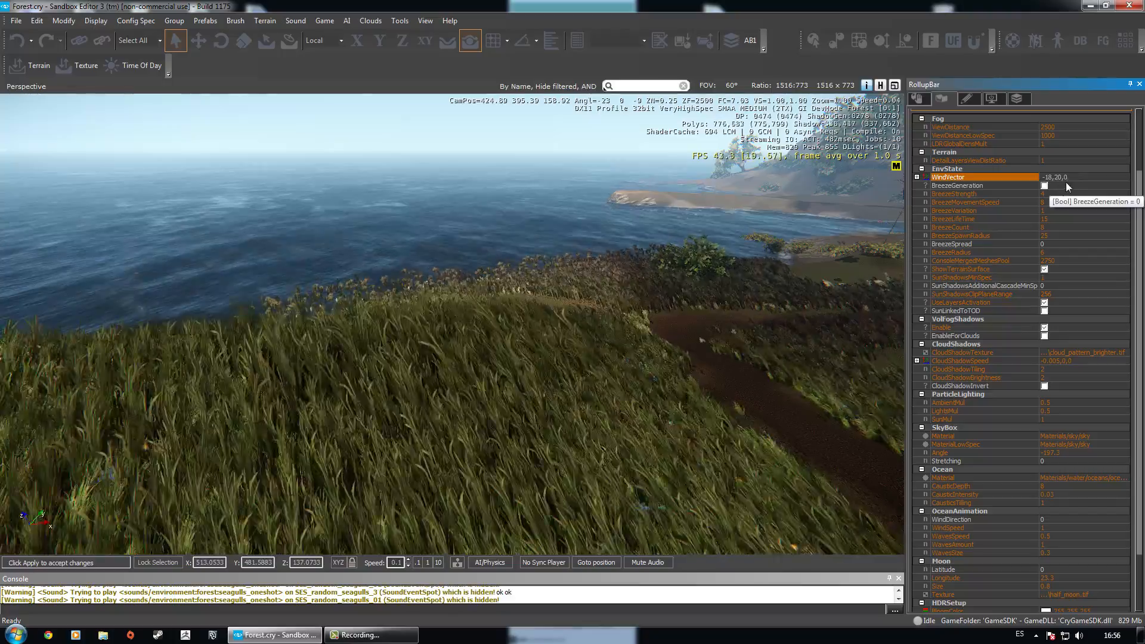
key(BackSpace)
key(BackSpace)
text(30)
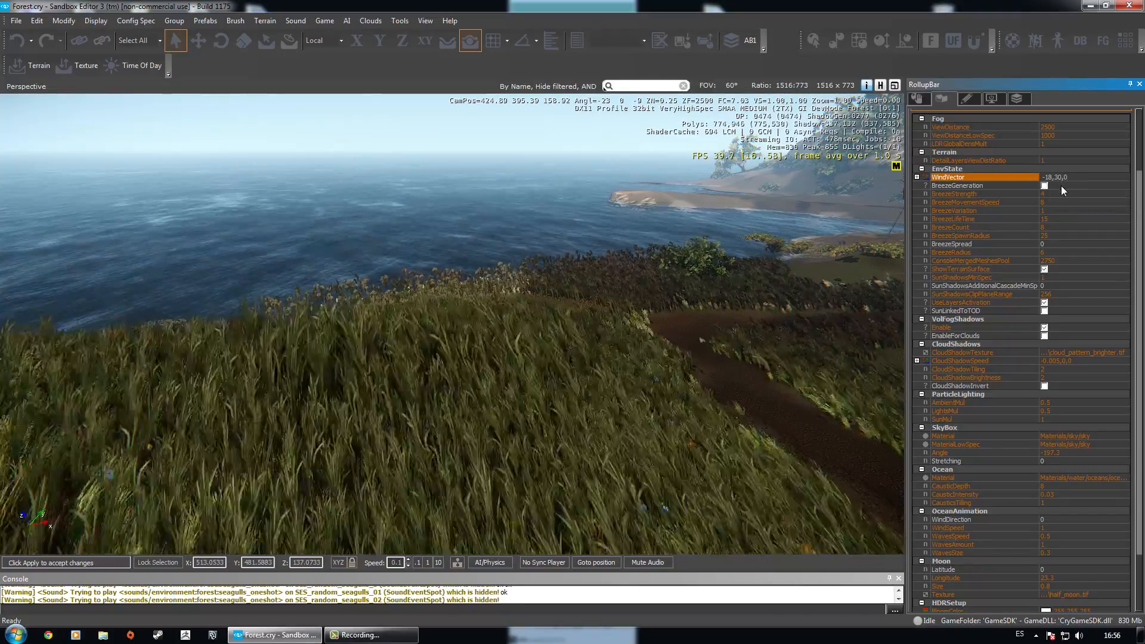
Try a WindVector of -2,-10,0, and set it to 0,0,0 to view the grass without wind.
key(BackSpace)
key(BackSpace)
text(-1)
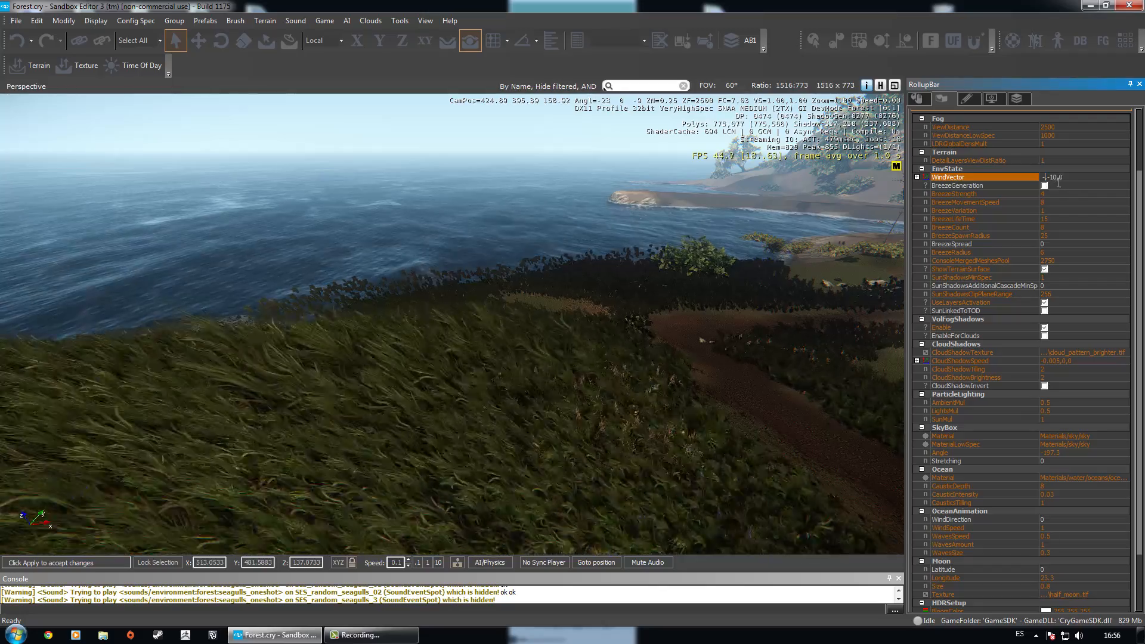
key(BackSpace)
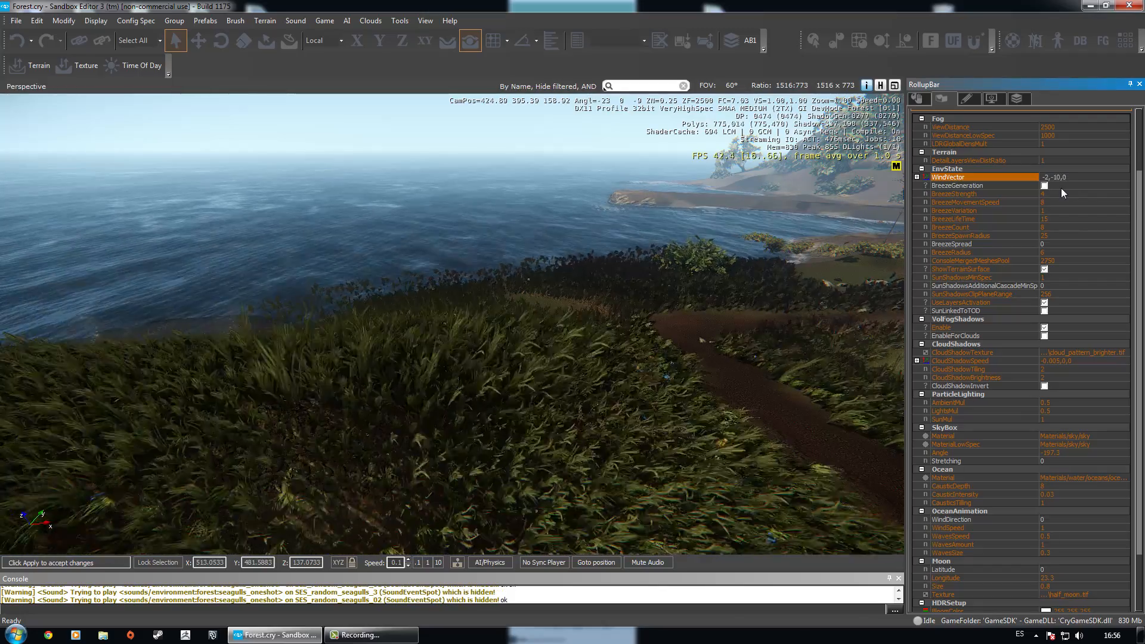
key(d)
key(w)
right_drag(605, 289, 627, 266)
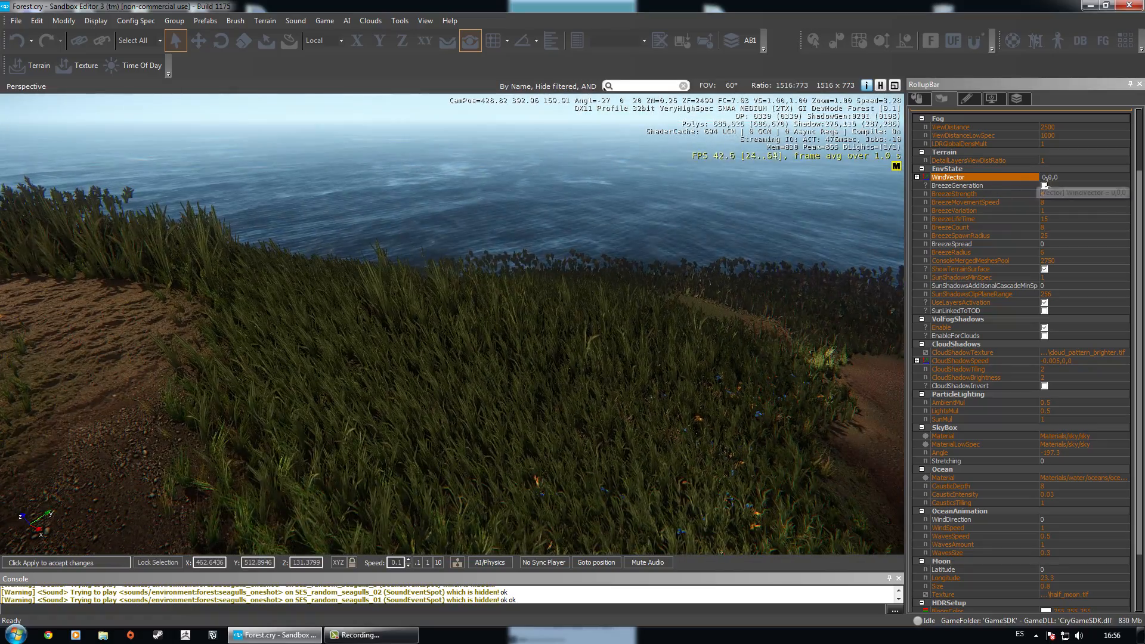
Set the WindVector to -2,0,0 and turn on BreezeGeneration while viewing the grass beside the path.
key(w)
right_drag(671, 228, 812, 194)
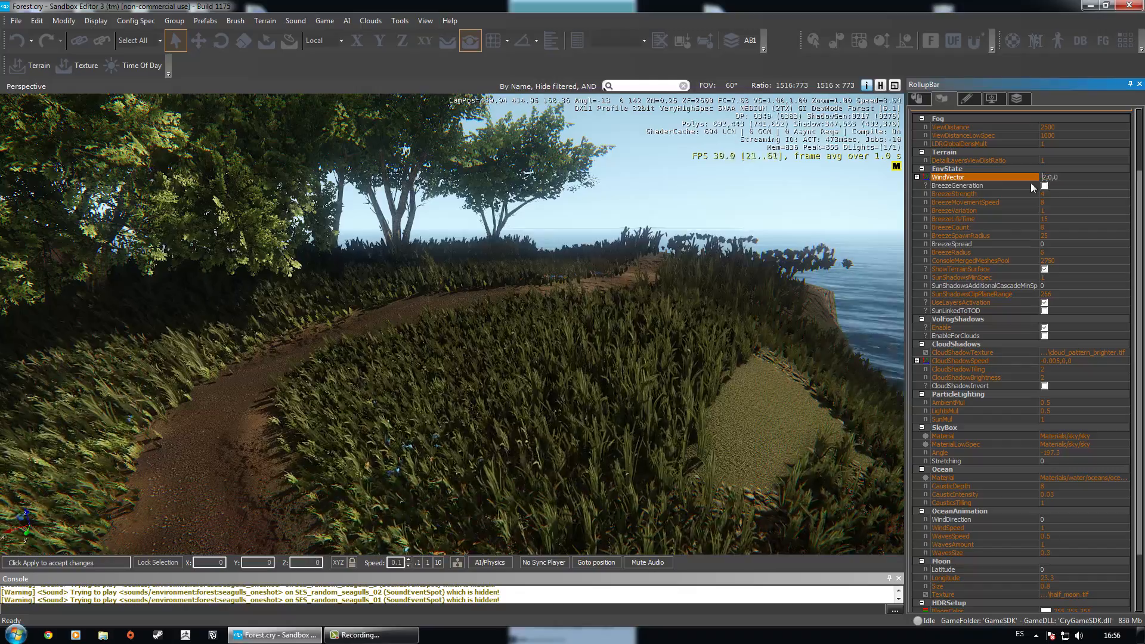
key(w)
key(a)
right_drag(664, 246, 766, 277)
right_drag(561, 225, 573, 226)
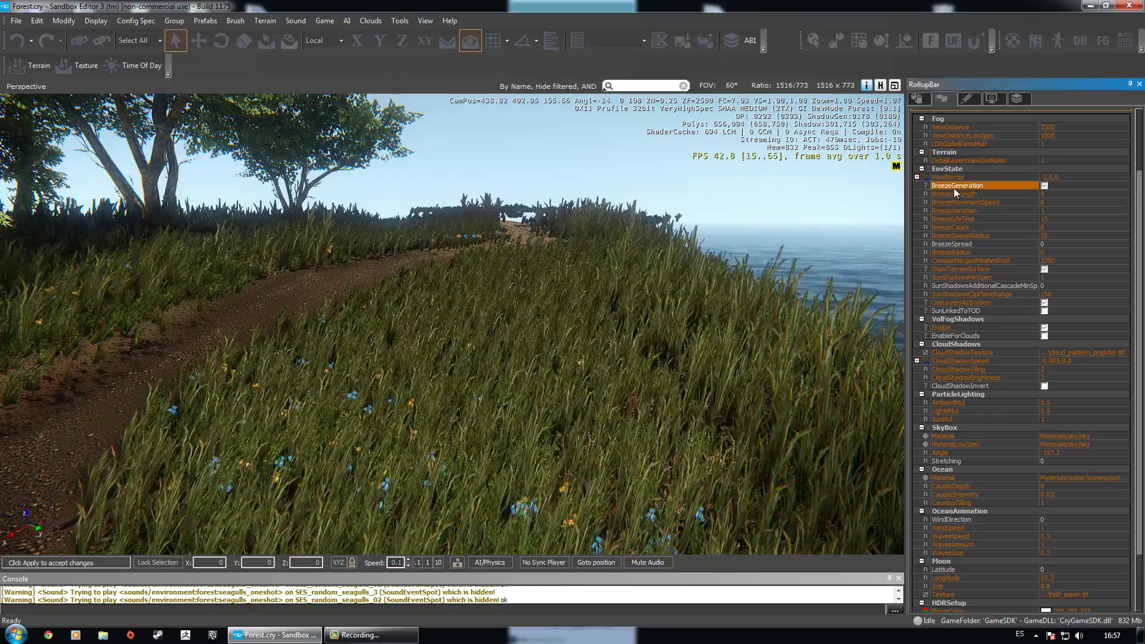
Examine how the generated breeze moves the grass on both sides of the winding path.
key(s)
right_drag(600, 270, 560, 173)
right_drag(527, 226, 528, 262)
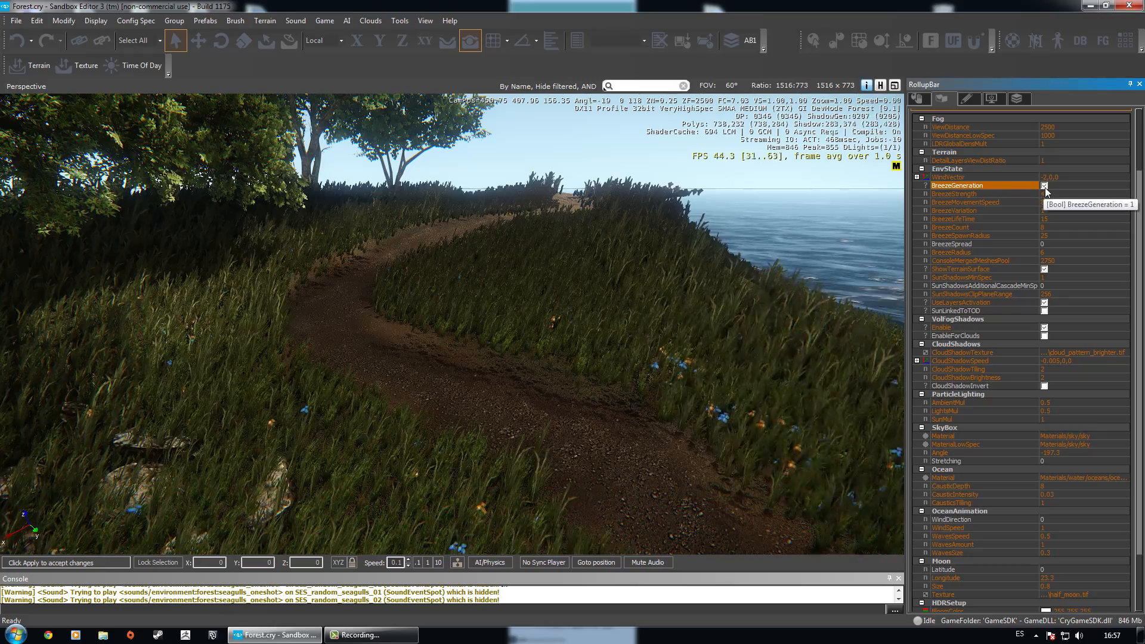
key(w)
right_drag(575, 264, 363, 334)
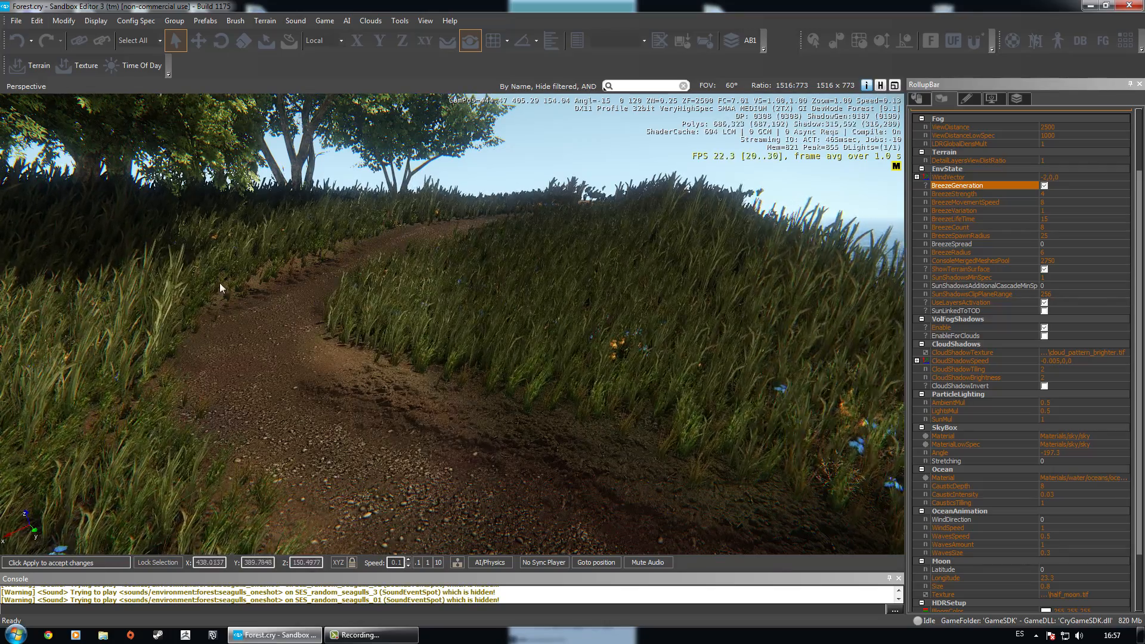
right_drag(422, 281, 382, 292)
key(s)
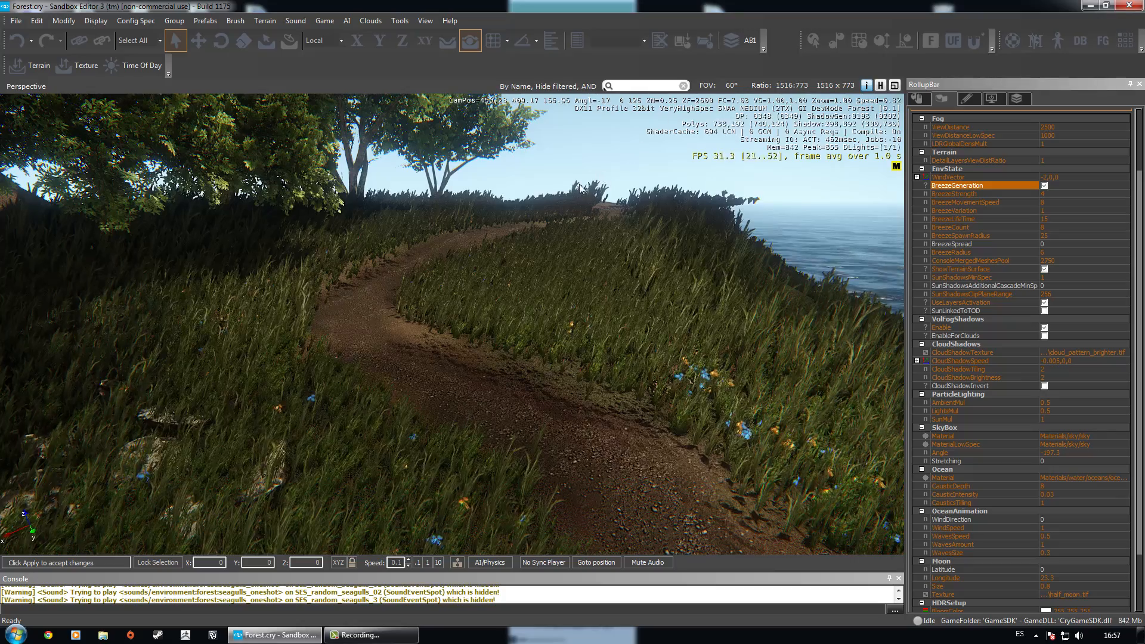
key(w)
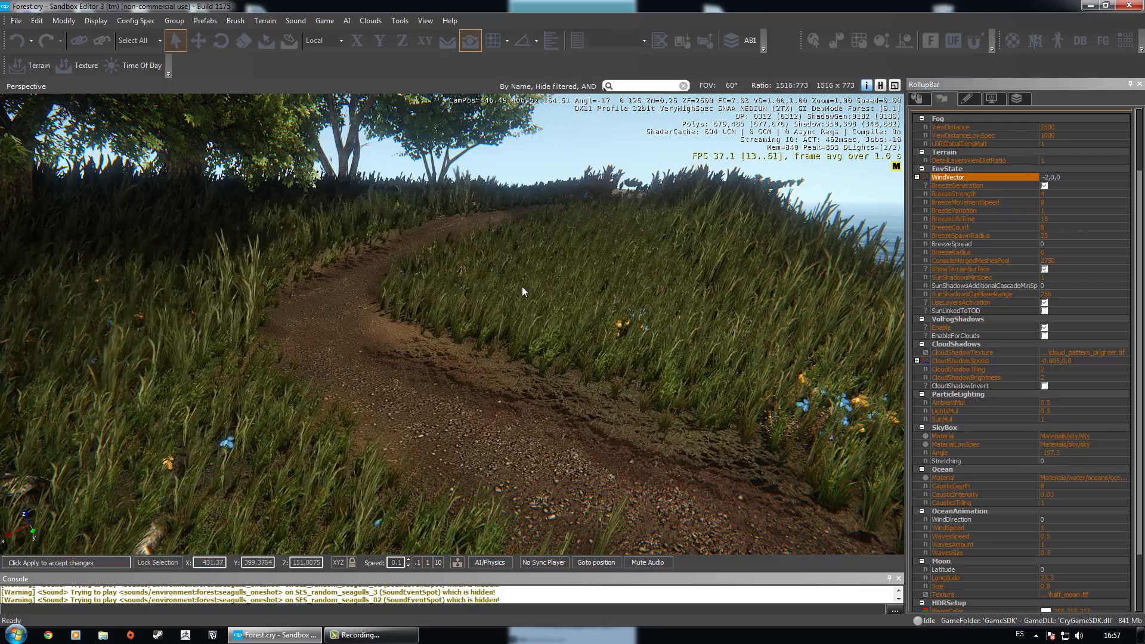
Try a BreezeStrength of 16 on the grass beside the path and return it to 4.
click(981, 193)
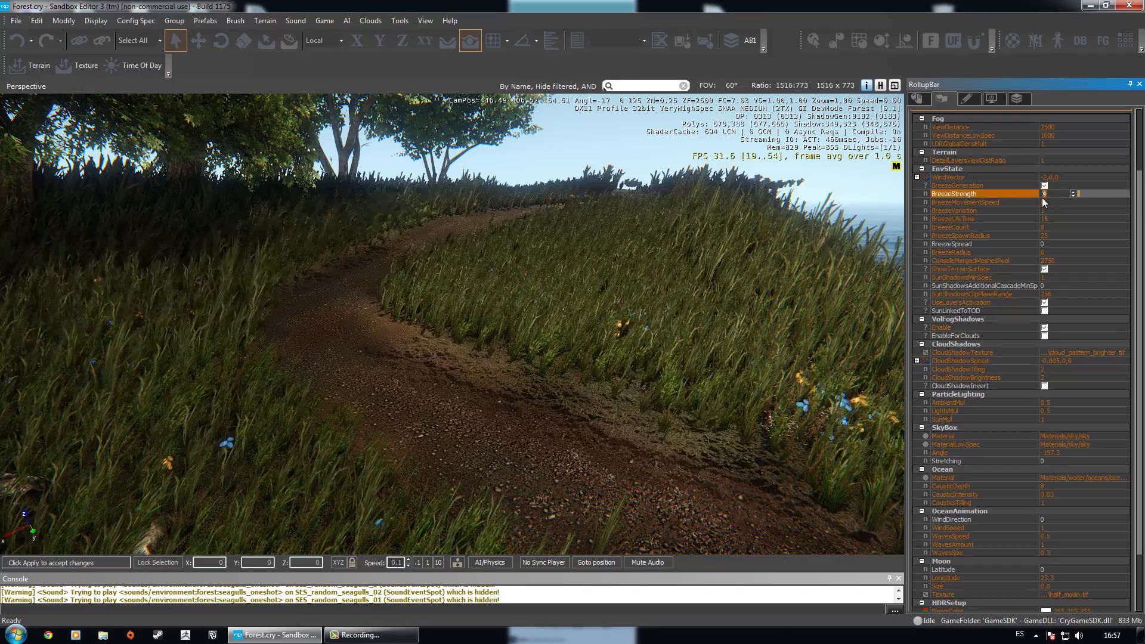
key(Return)
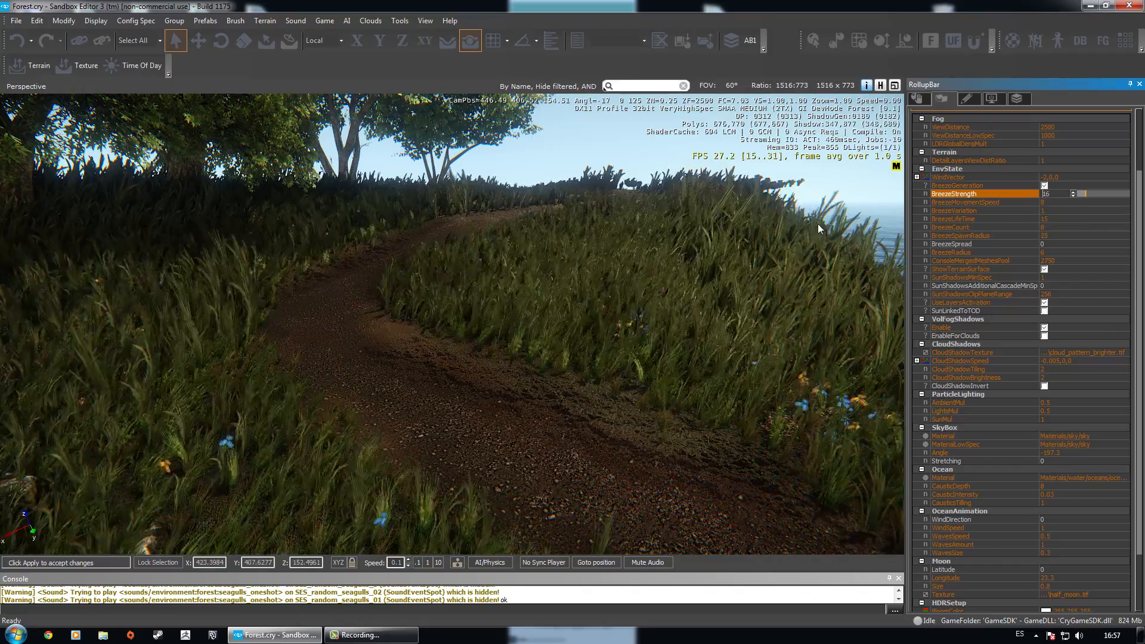
key(w)
mouse_move(605, 292)
right_down()
mouse_move(657, 256)
mouse_move(602, 298)
right_up()
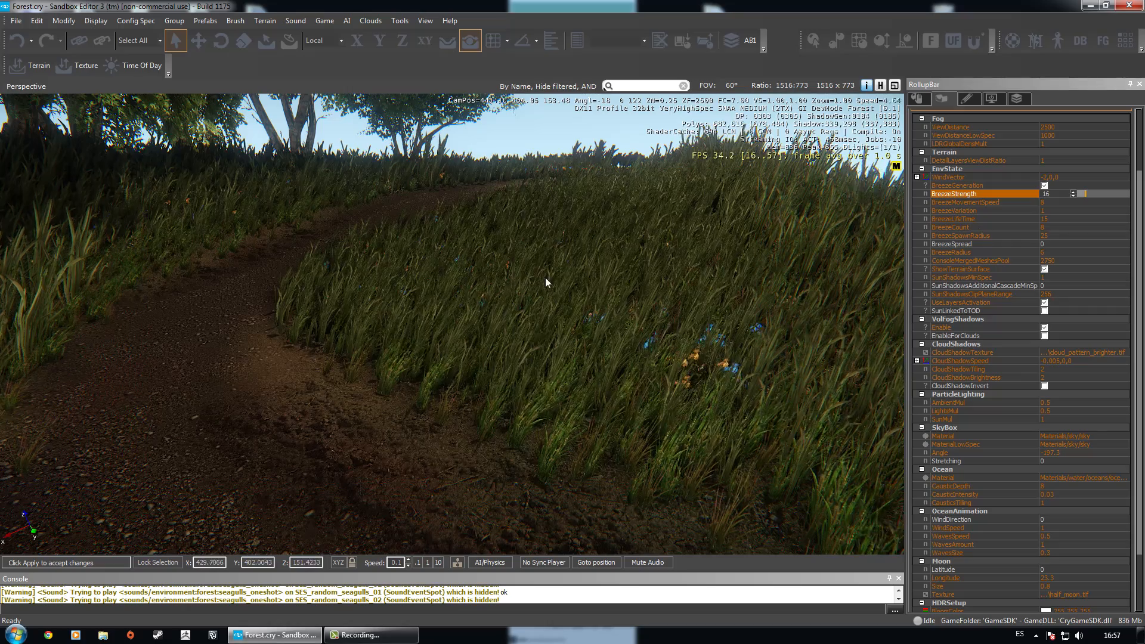
text(4)
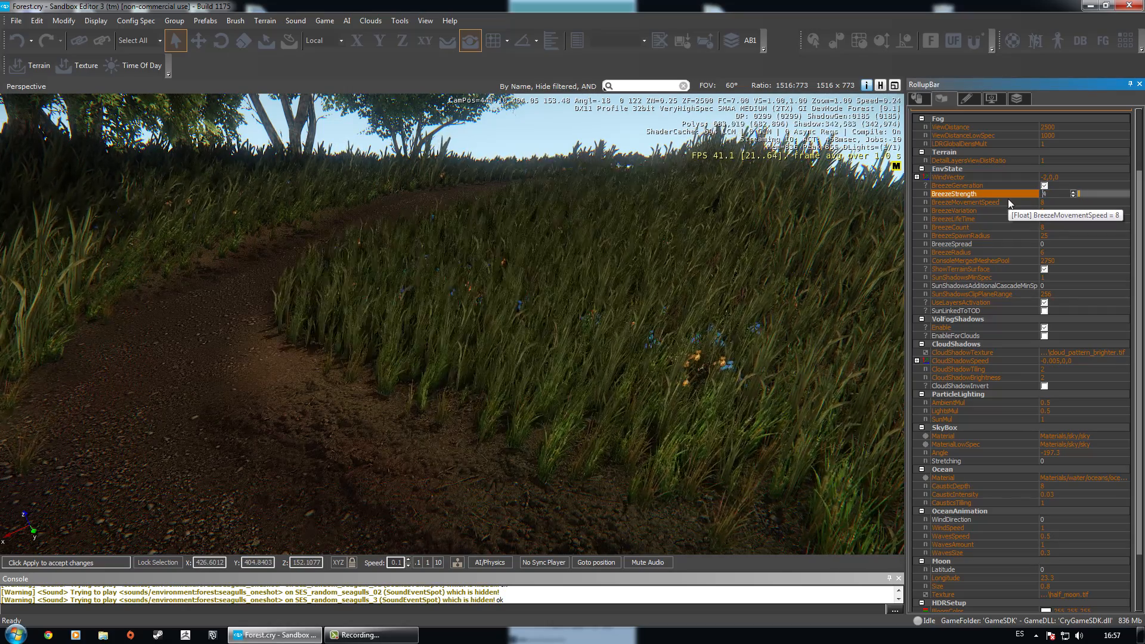
right_drag(625, 295, 626, 298)
key(w)
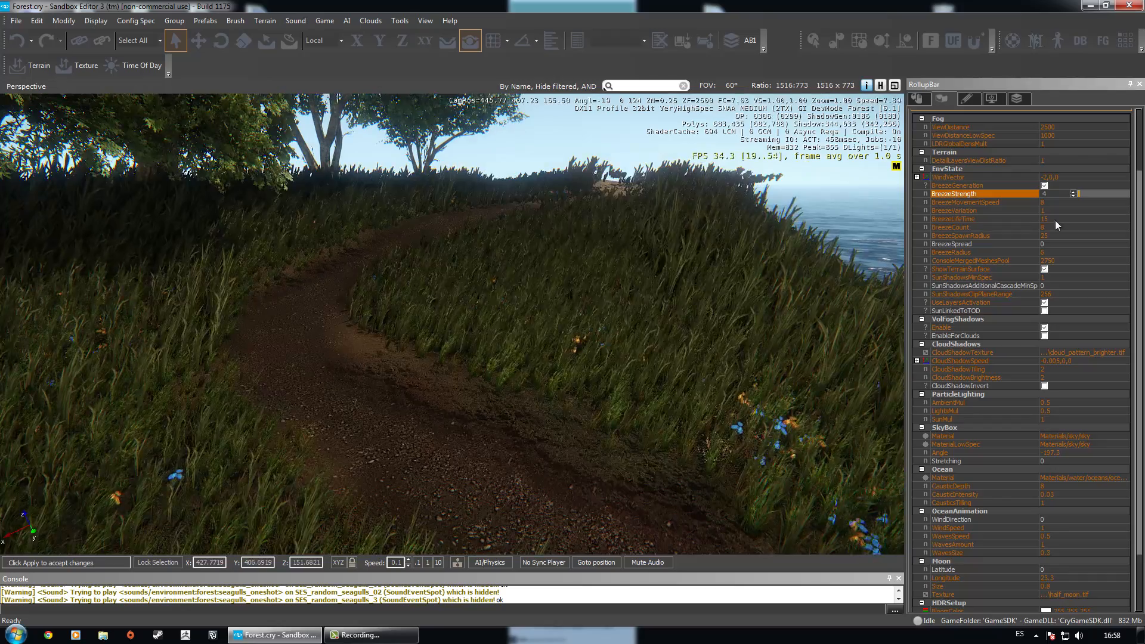
Select BreezeMovementSpeed and examine how fast the breeze travels through the grass along the path.
key(w)
right_drag(271, 319, 274, 319)
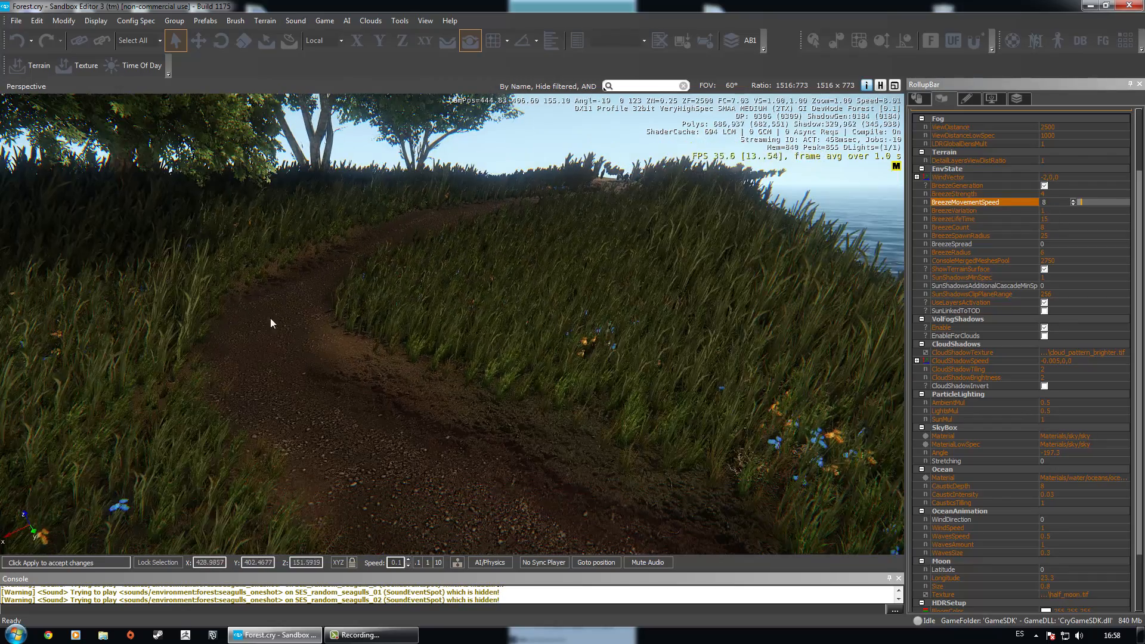
key(w)
right_drag(445, 323, 384, 337)
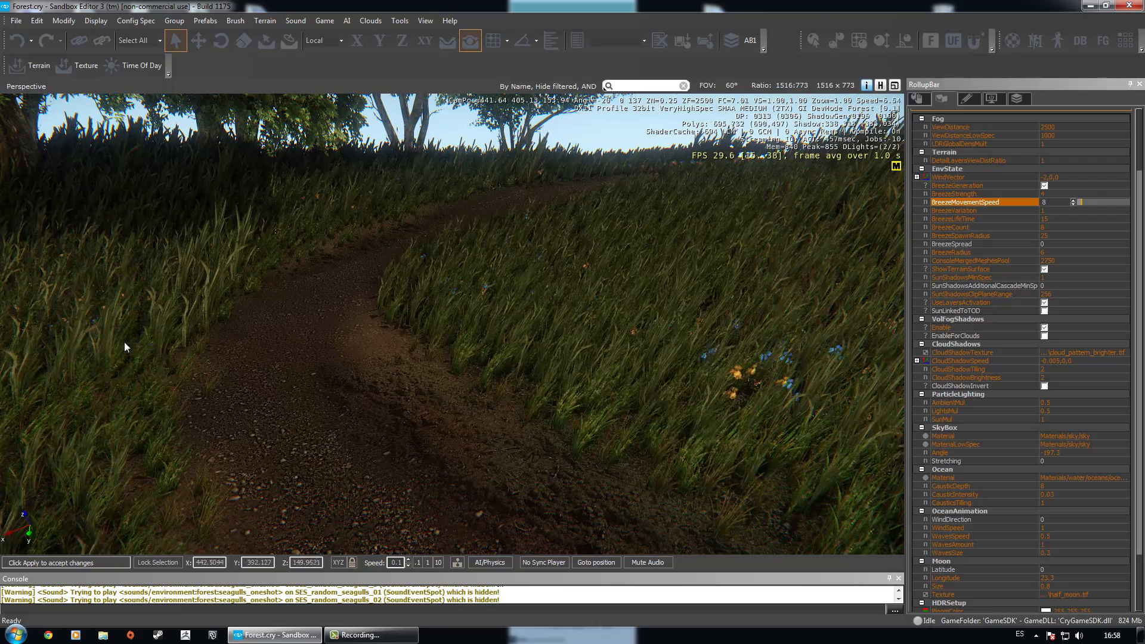
right_drag(499, 273, 359, 308)
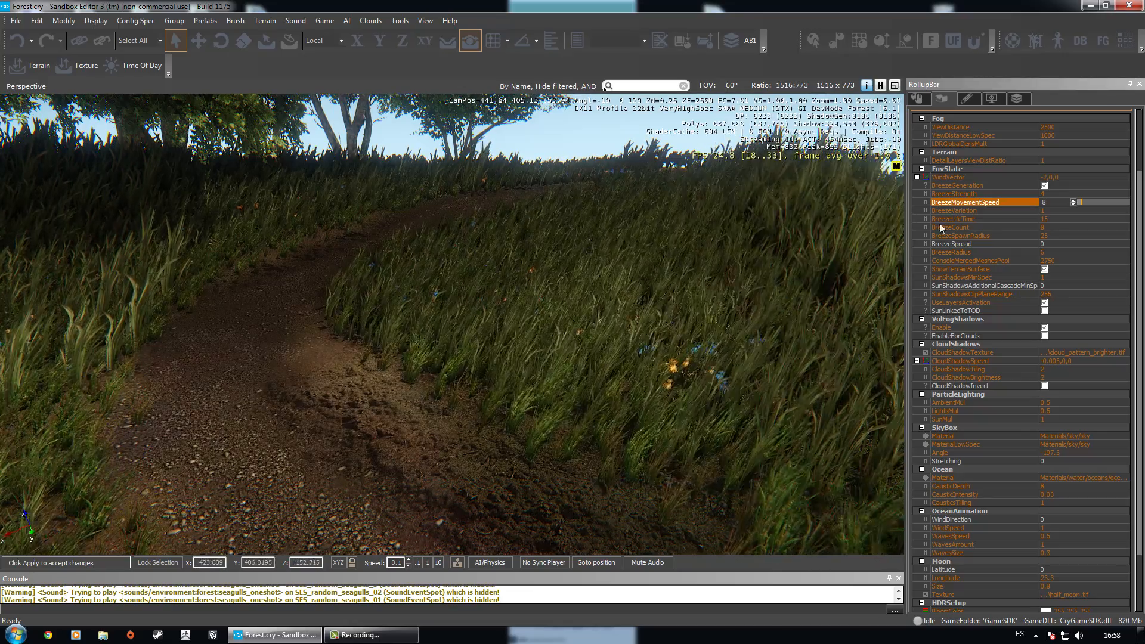
right_drag(601, 223, 577, 223)
key(s)
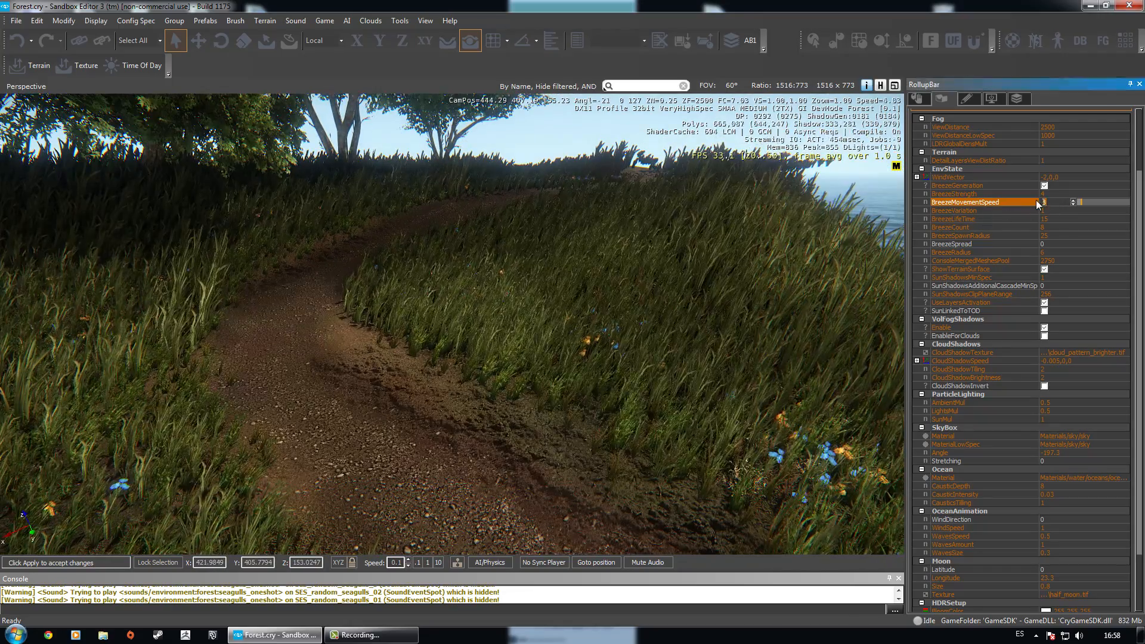
click(993, 201)
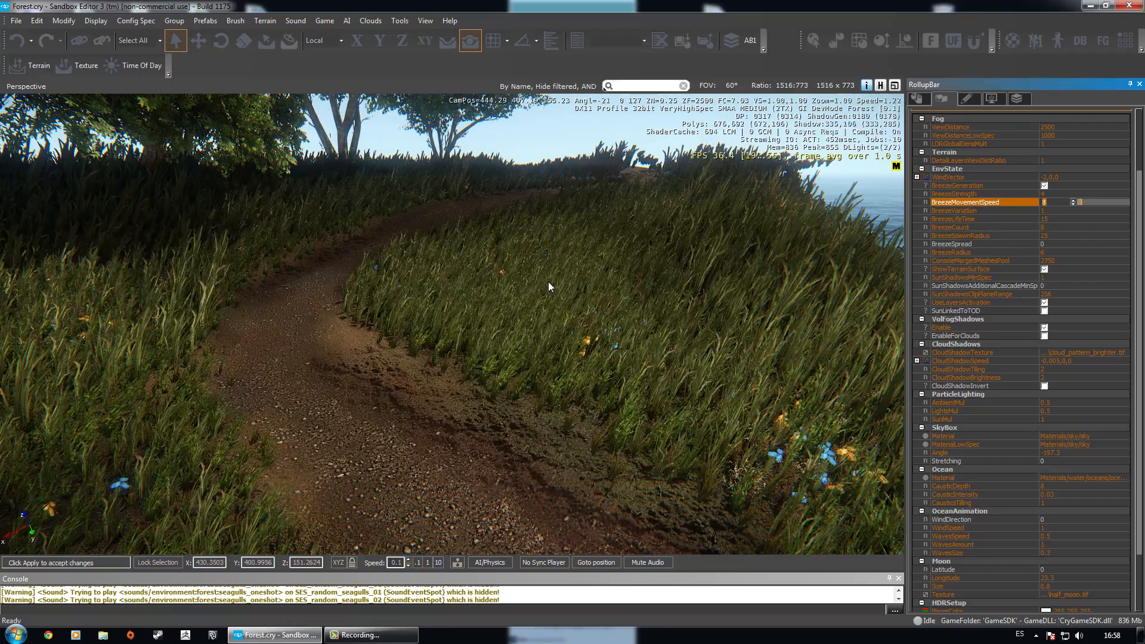
key(w)
right_drag(656, 280, 649, 280)
scroll(539, 289, up, 3)
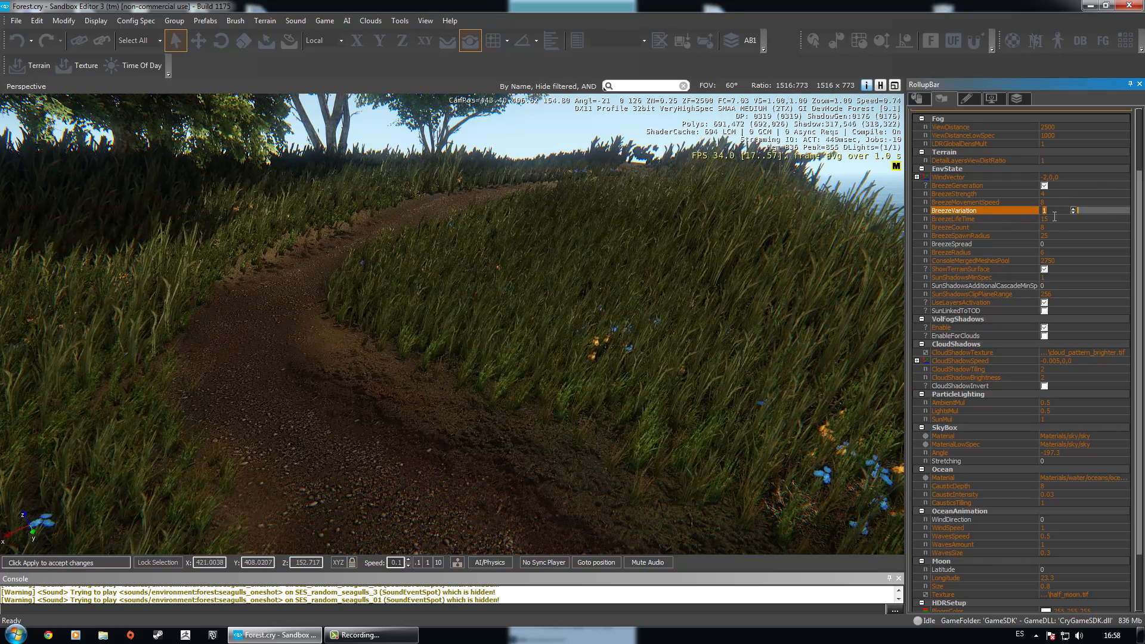
Examine the effect of BreezeVariation on the grass from farther back and close to the path.
scroll(594, 237, up, 4)
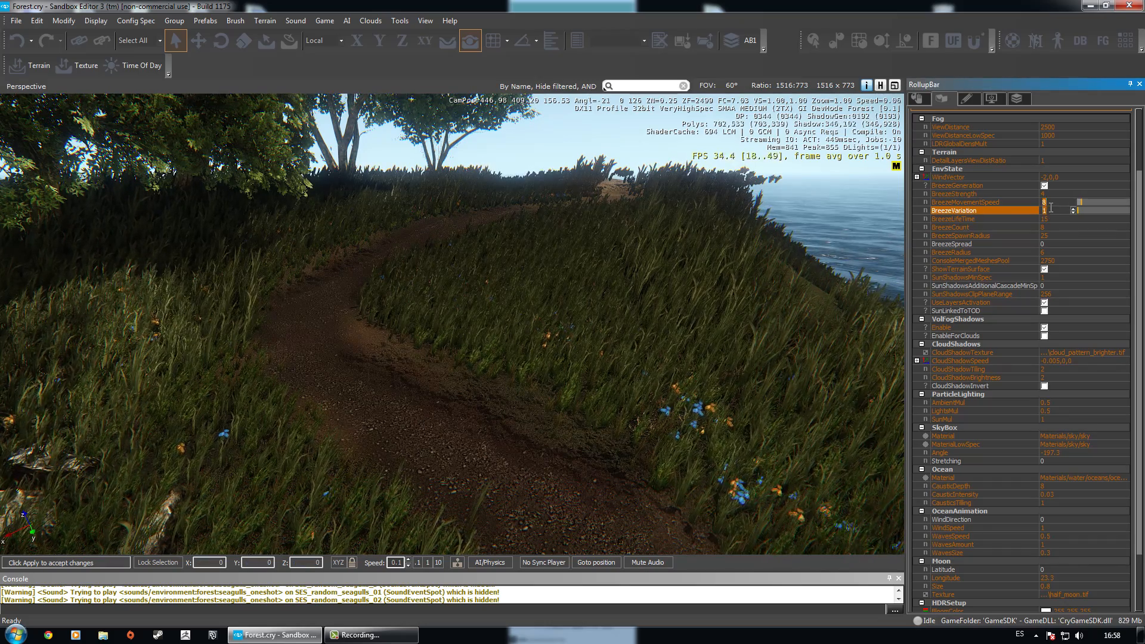
key(w)
right_drag(598, 257, 601, 257)
scroll(774, 225, down, 1)
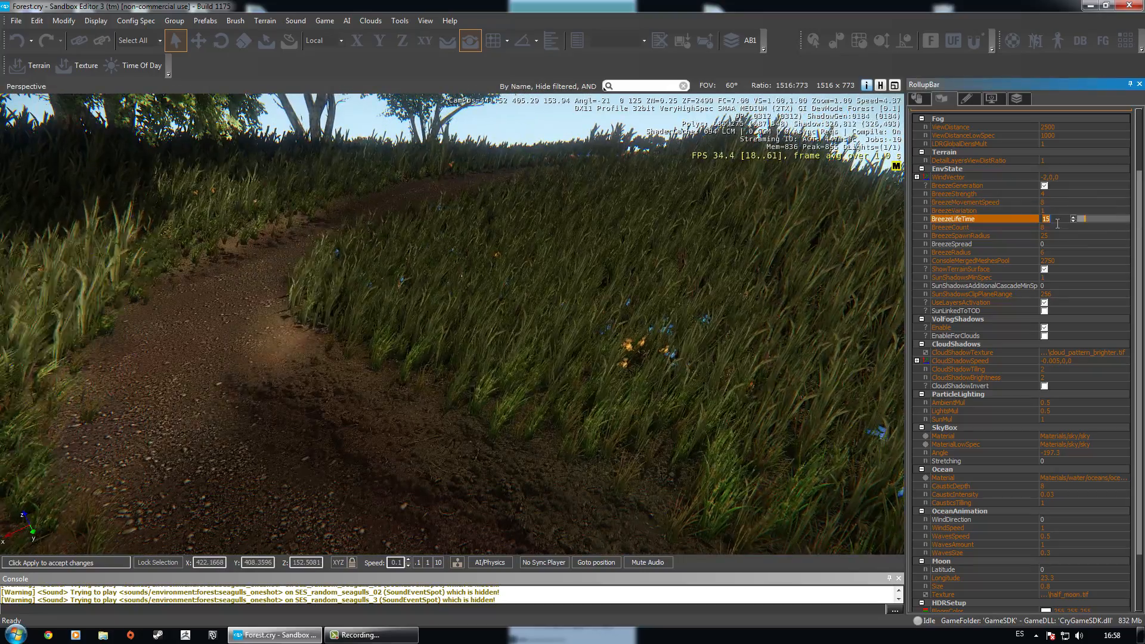
Examine how BreezeLifeTime affects the movement of the grass along the winding path.
key(s)
right_drag(774, 225, 719, 226)
key(w)
key(s)
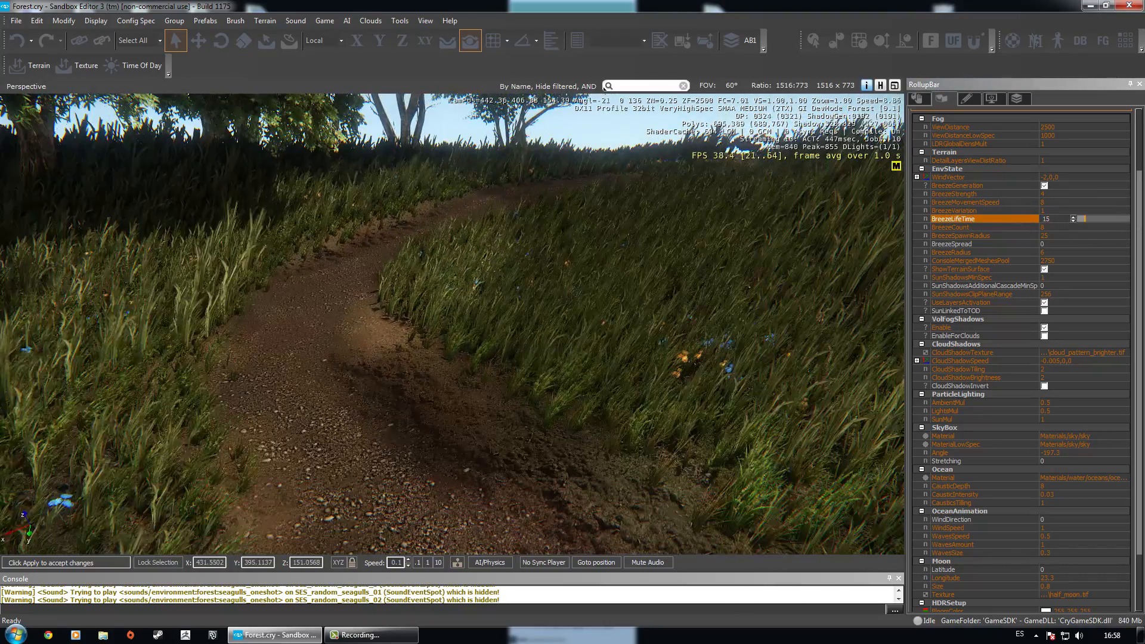
click(1057, 219)
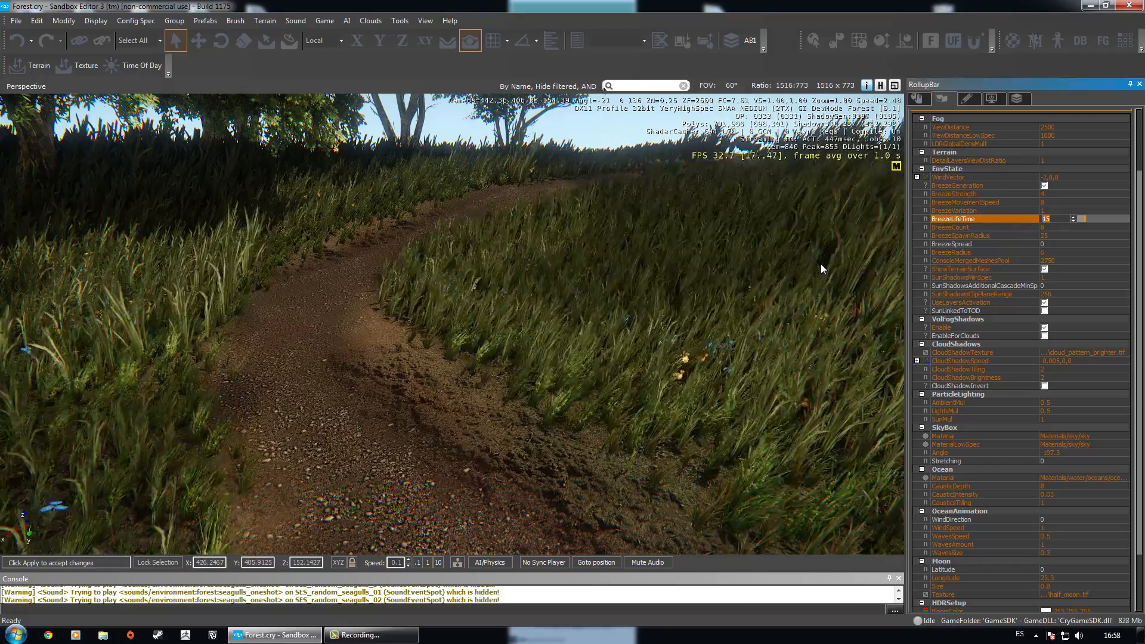
click(962, 227)
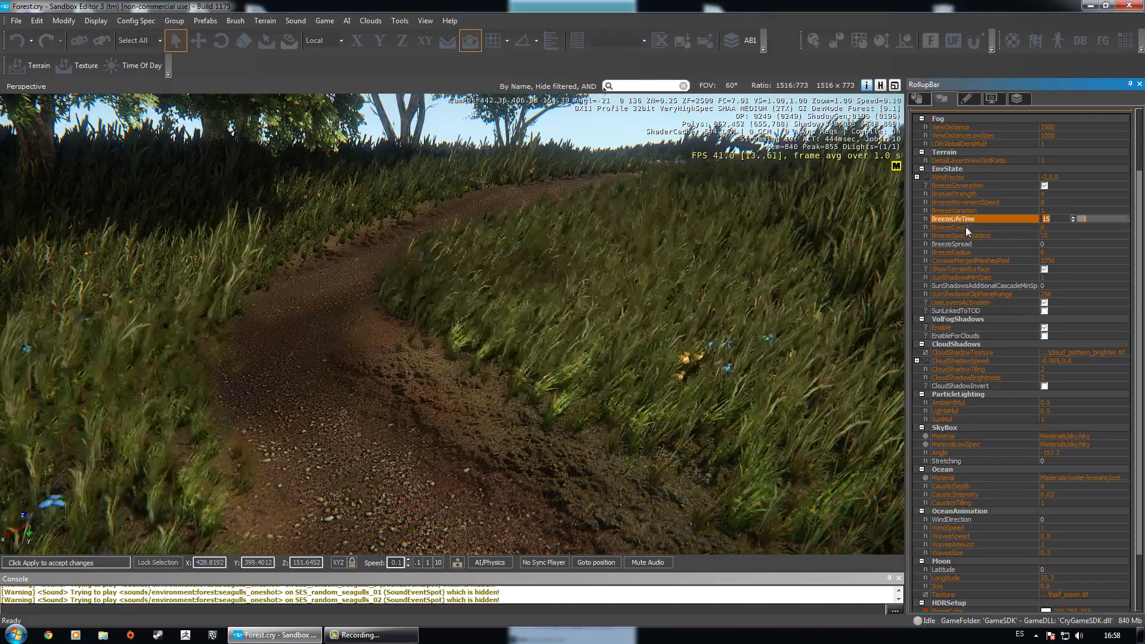
click(987, 219)
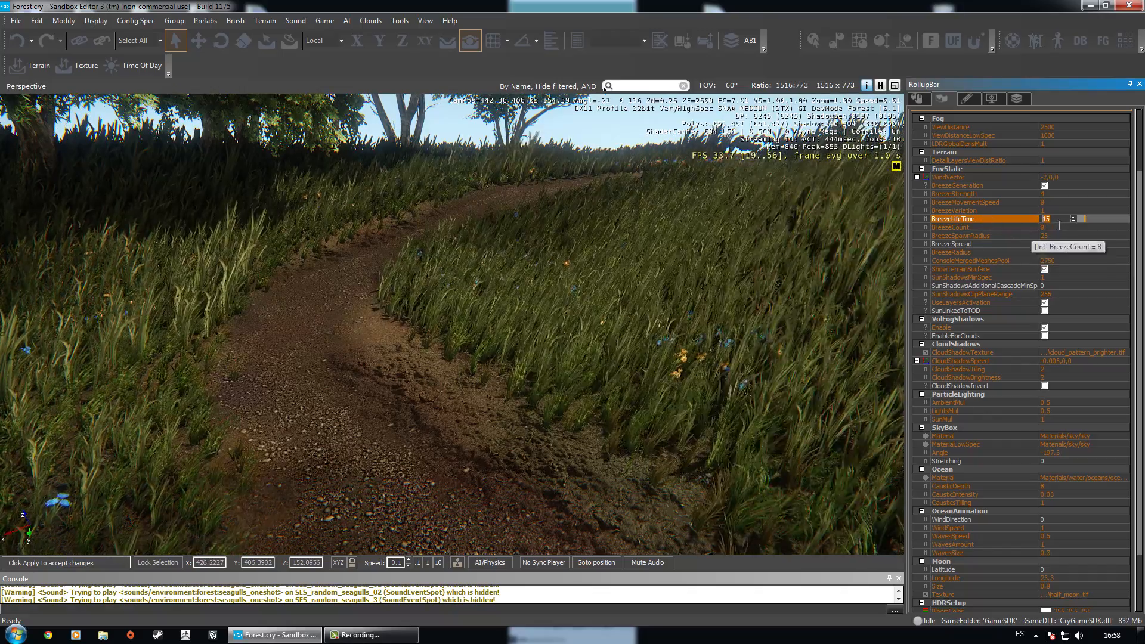
click(983, 228)
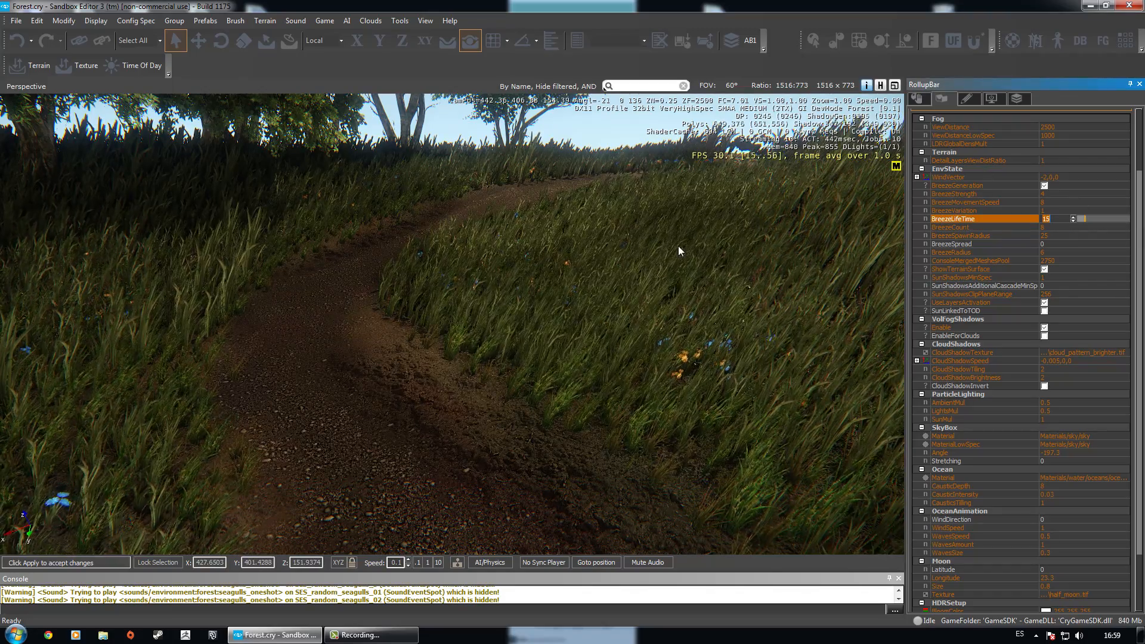
Set BreezeLifeTime to 2 and check the grass beside the path.
text(2)
key(Return)
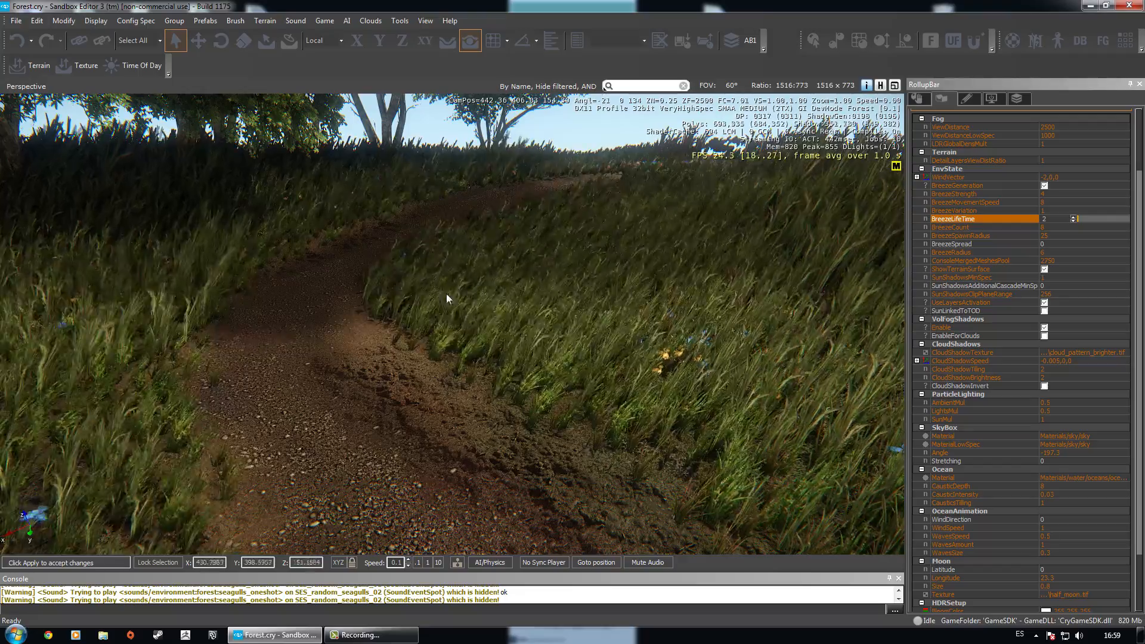
right_drag(471, 308, 492, 303)
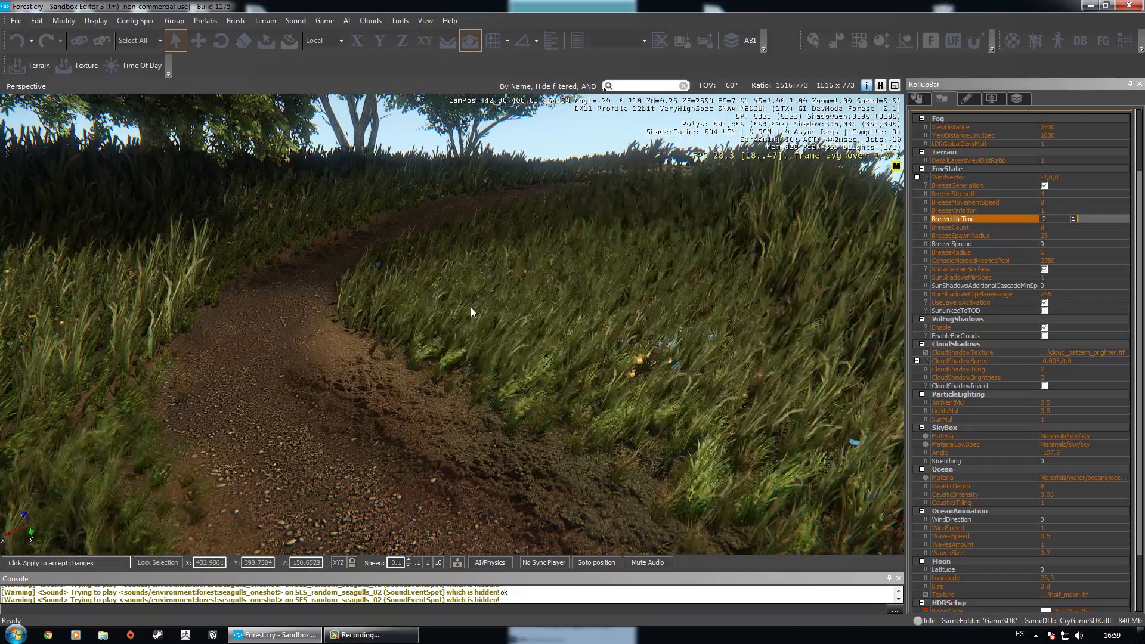
Try a BreezeCount of 16 and observe the grass around the winding path.
click(1055, 227)
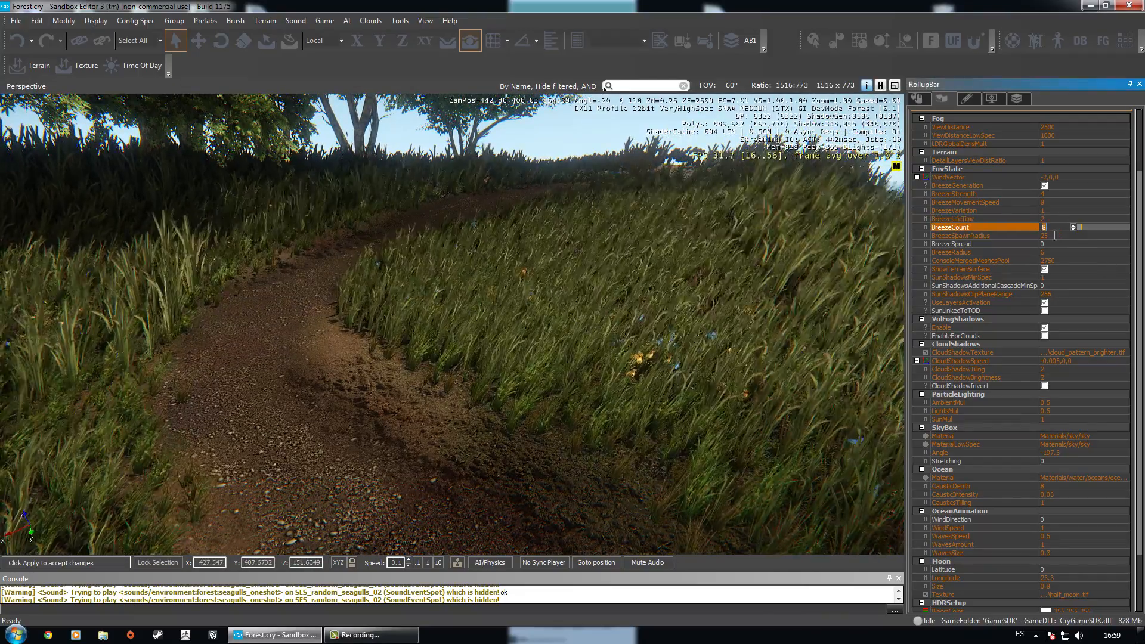
text(16)
key(Return)
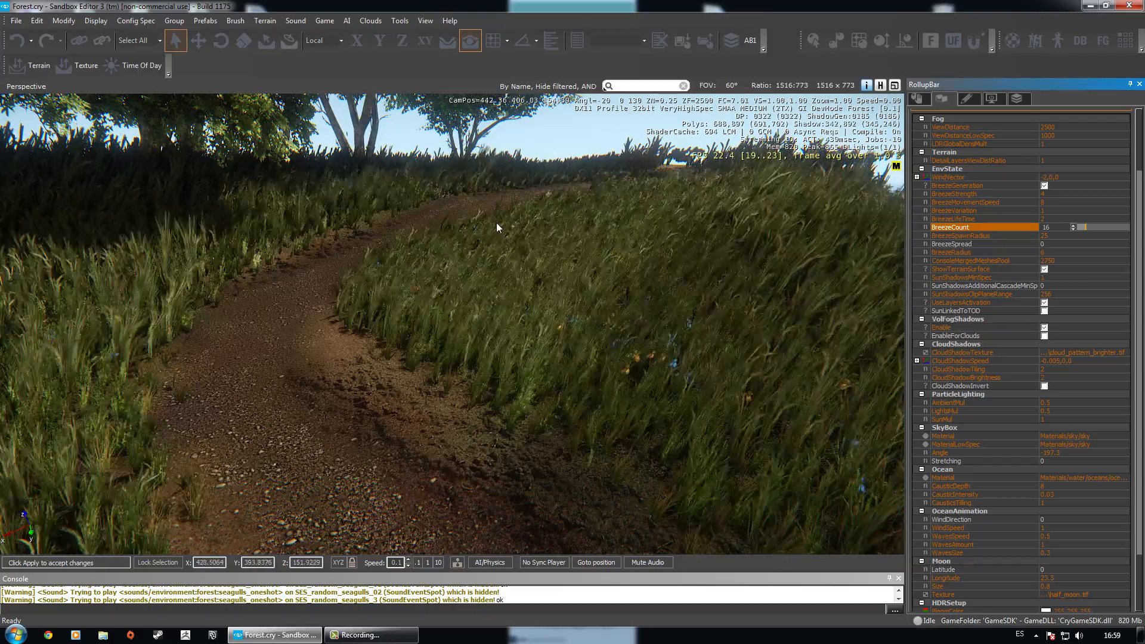
right_drag(538, 276, 184, 390)
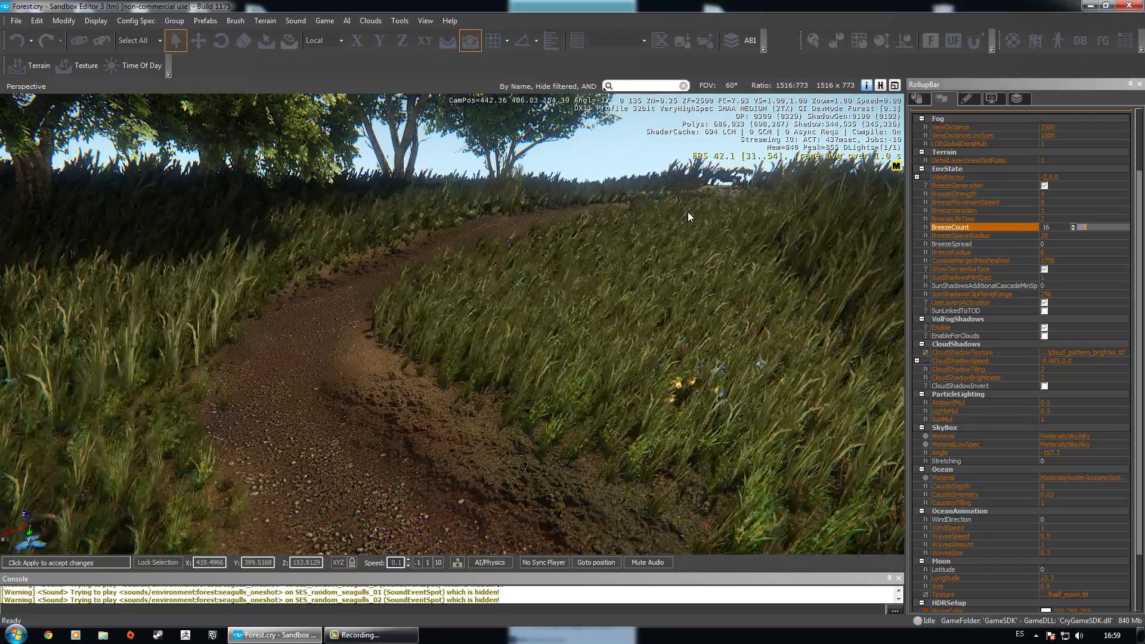
scroll(646, 258, down, 2)
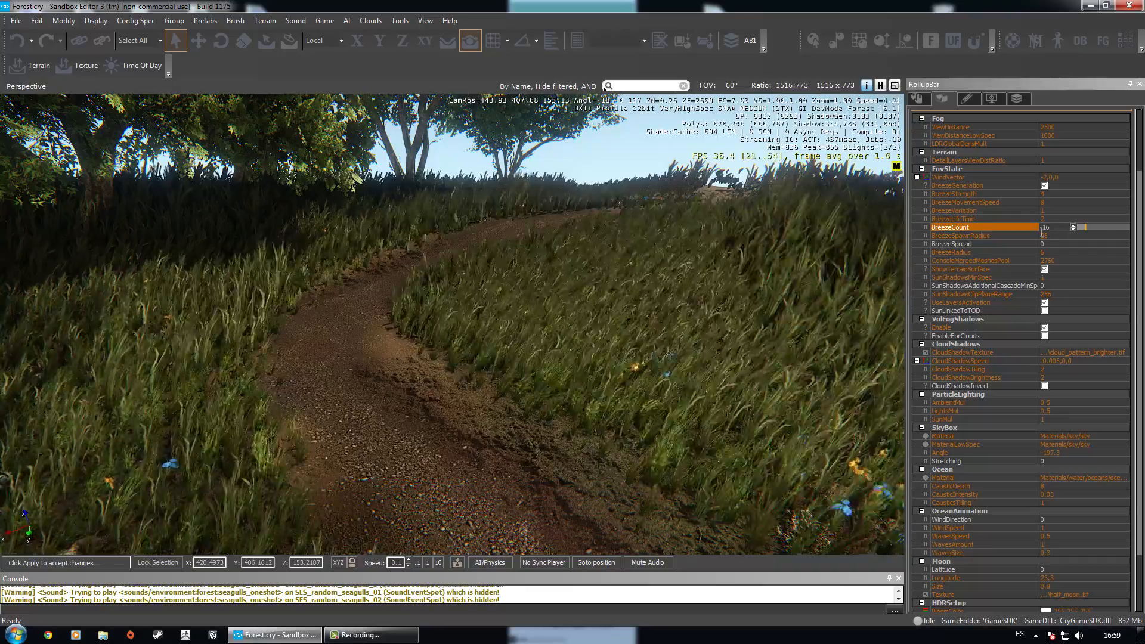
Compare a BreezeCount of 8 with 16, viewing the grass from a steeper angle.
double_click(1041, 230)
text(8)
drag(1057, 229, 1024, 227)
text(16)
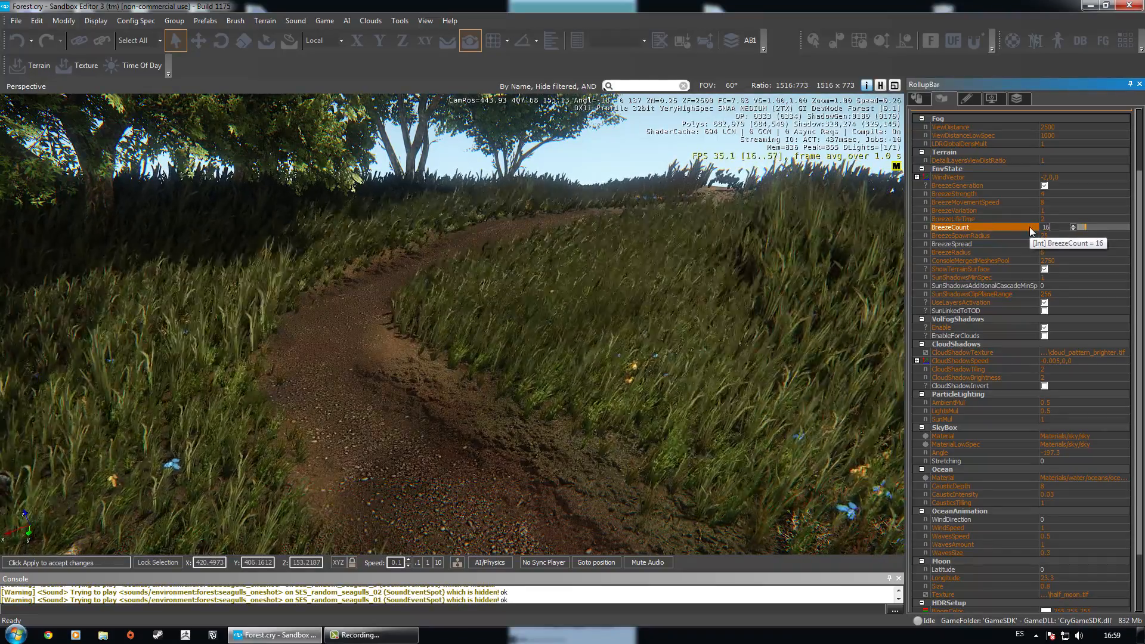
right_drag(597, 251, 596, 310)
key(w)
key(s)
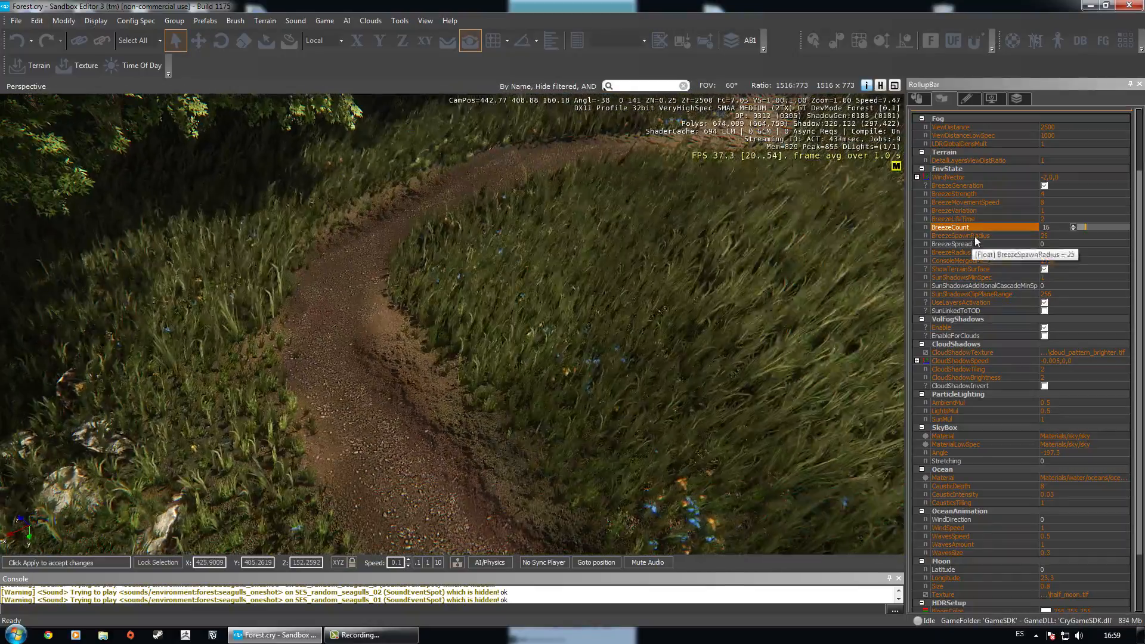
Select BreezeSpread and examine the breeze over the wider grass area along the coastal path.
click(972, 244)
right_drag(481, 291, 507, 238)
key(s)
right_drag(604, 86, 605, 87)
key(w)
mouse_move(431, 324)
right_down()
mouse_move(425, 315)
mouse_move(453, 324)
right_up()
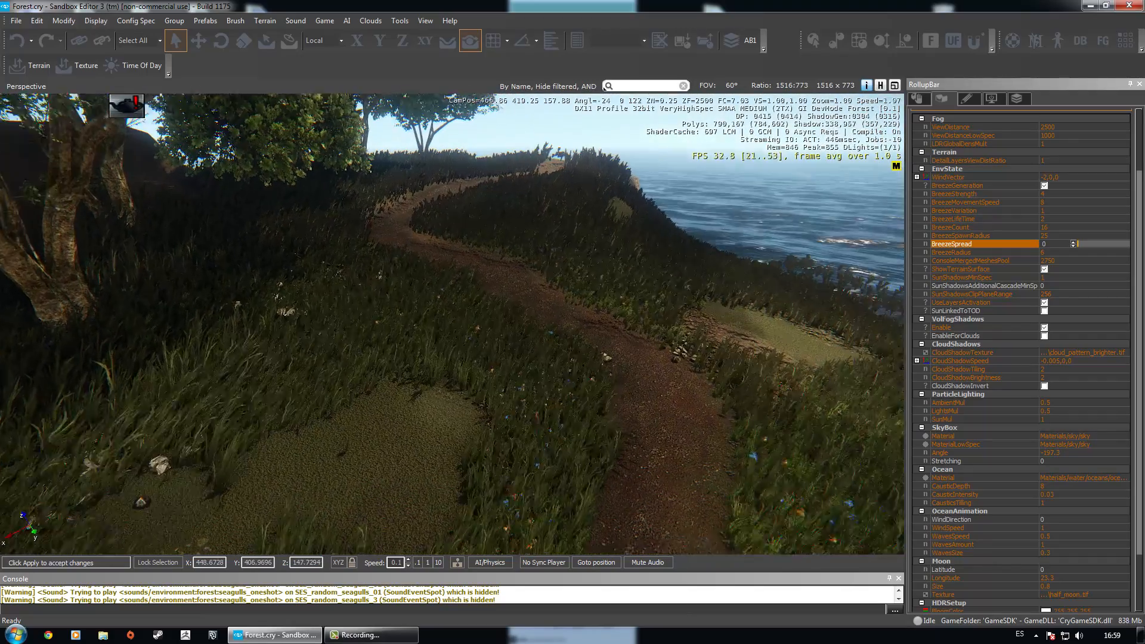
right_drag(419, 358, 420, 359)
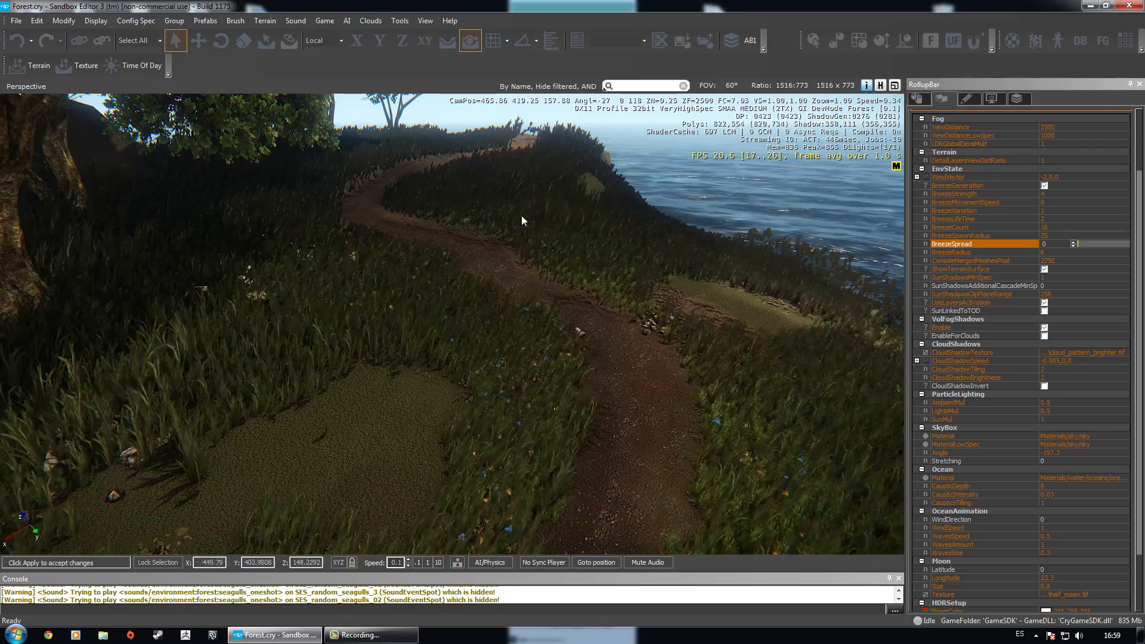
Return BreezeCount to 8.
click(1055, 237)
click(1056, 227)
text(8)
key(Up)
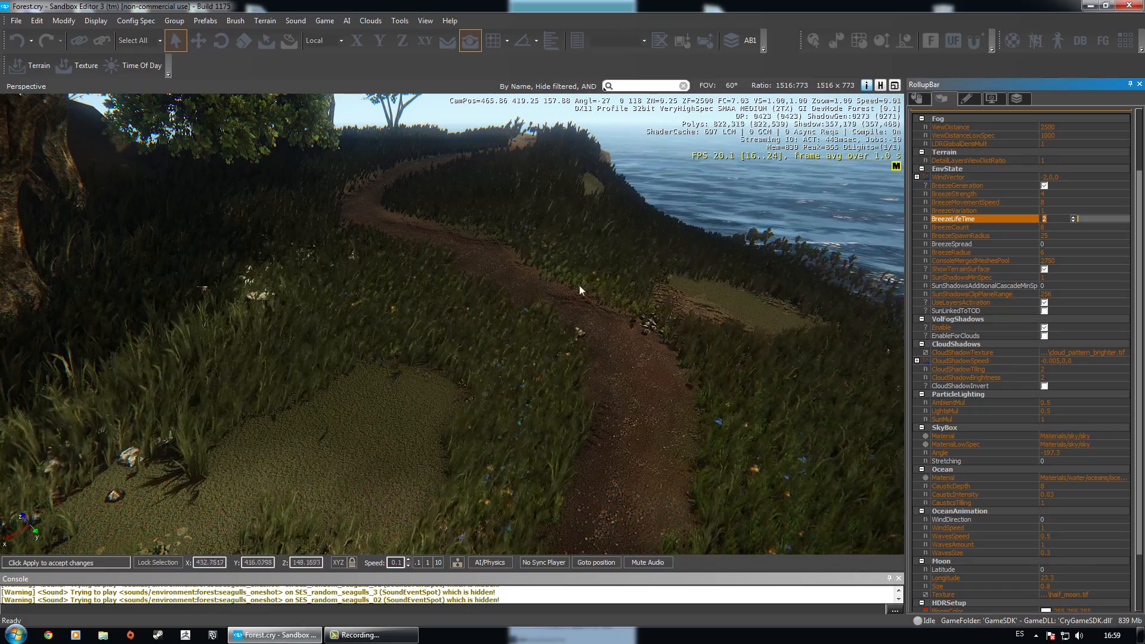
Select BreezeRadius and examine the size of the breeze areas in the grass beside the coastal path.
click(1053, 253)
right_drag(695, 363, 685, 387)
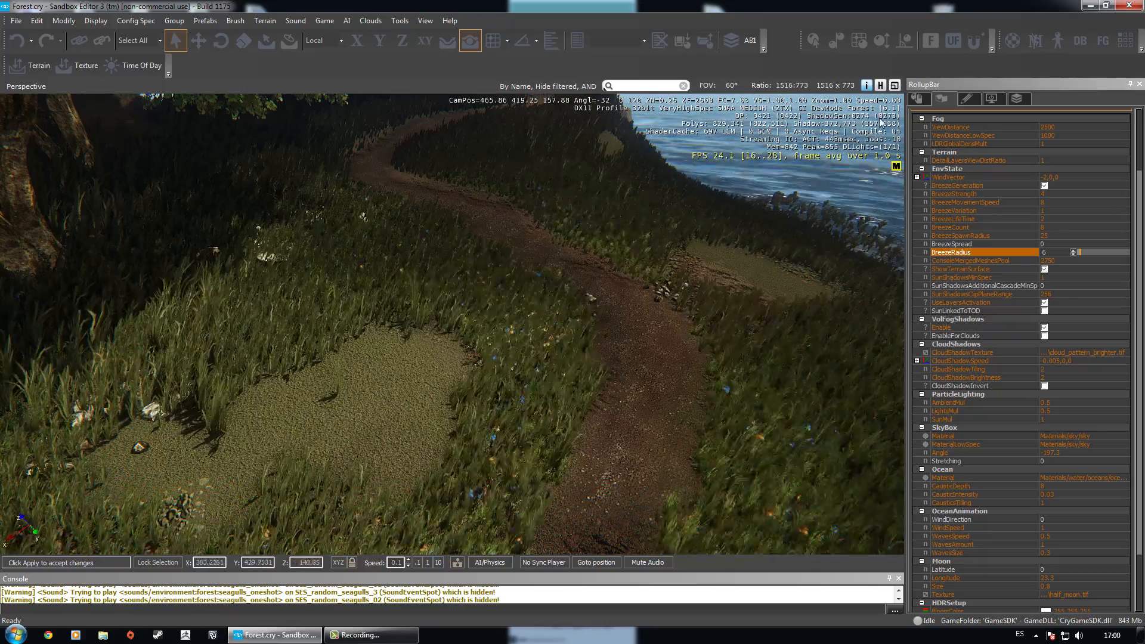
right_drag(410, 444, 335, 265)
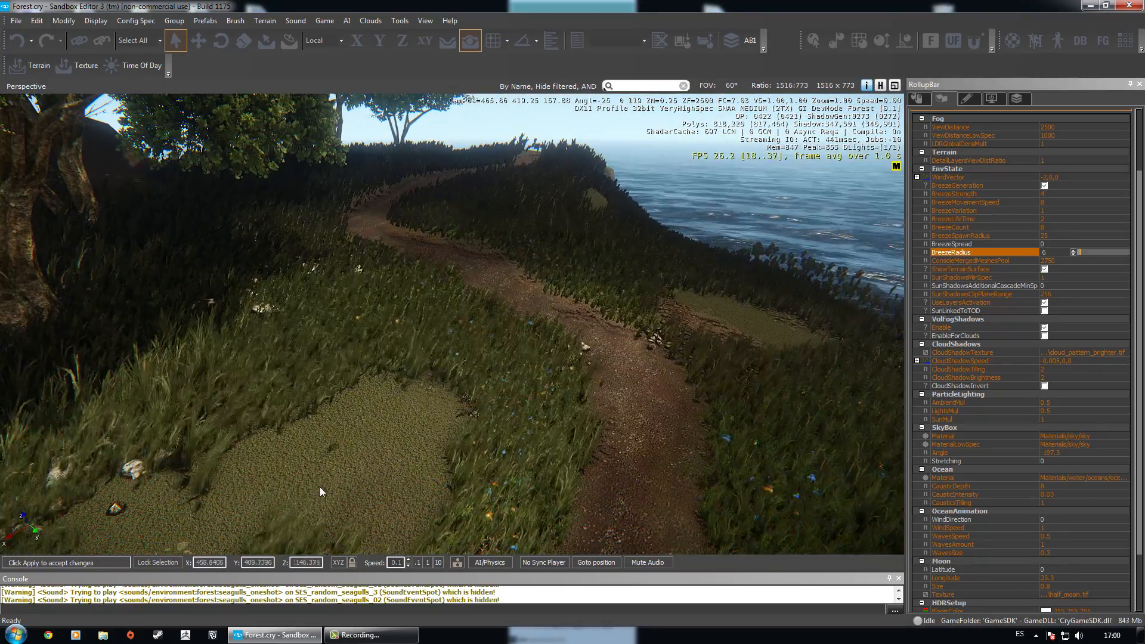
right_drag(298, 509, 296, 510)
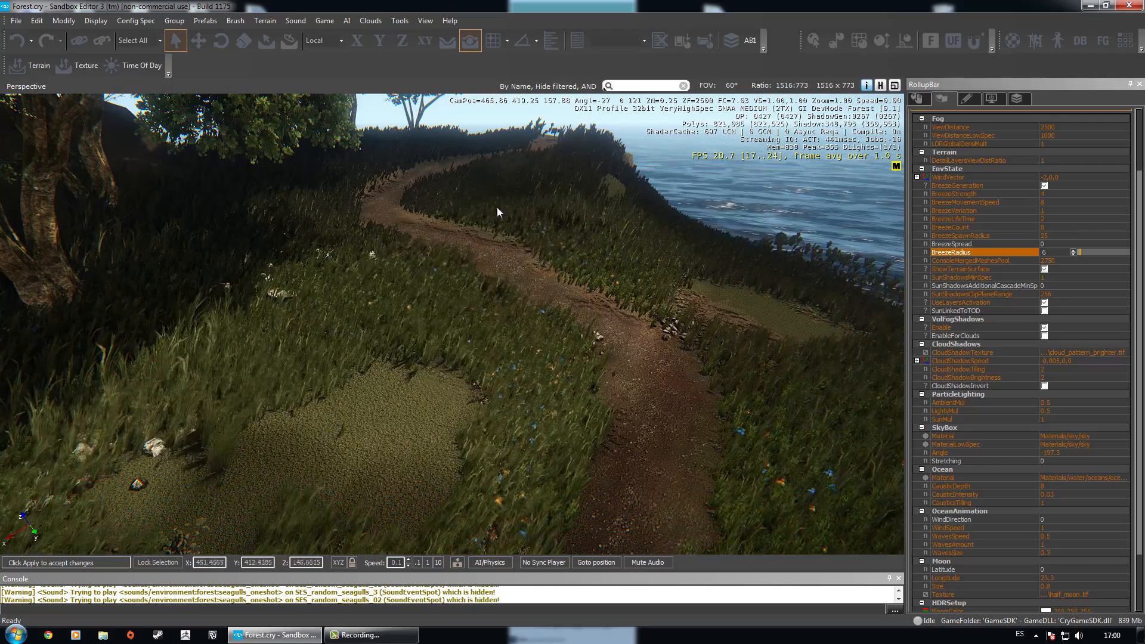
right_drag(497, 208, 511, 203)
Try a BreezeRadius of 2 on the coastal grass and return it to 6.
click(1064, 236)
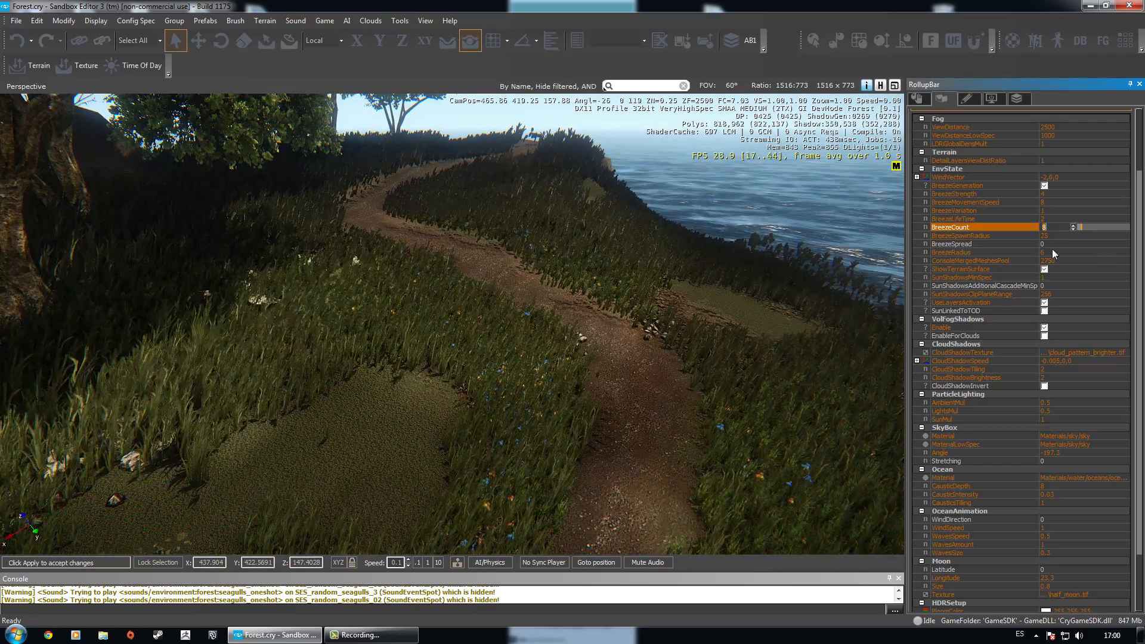
click(1060, 253)
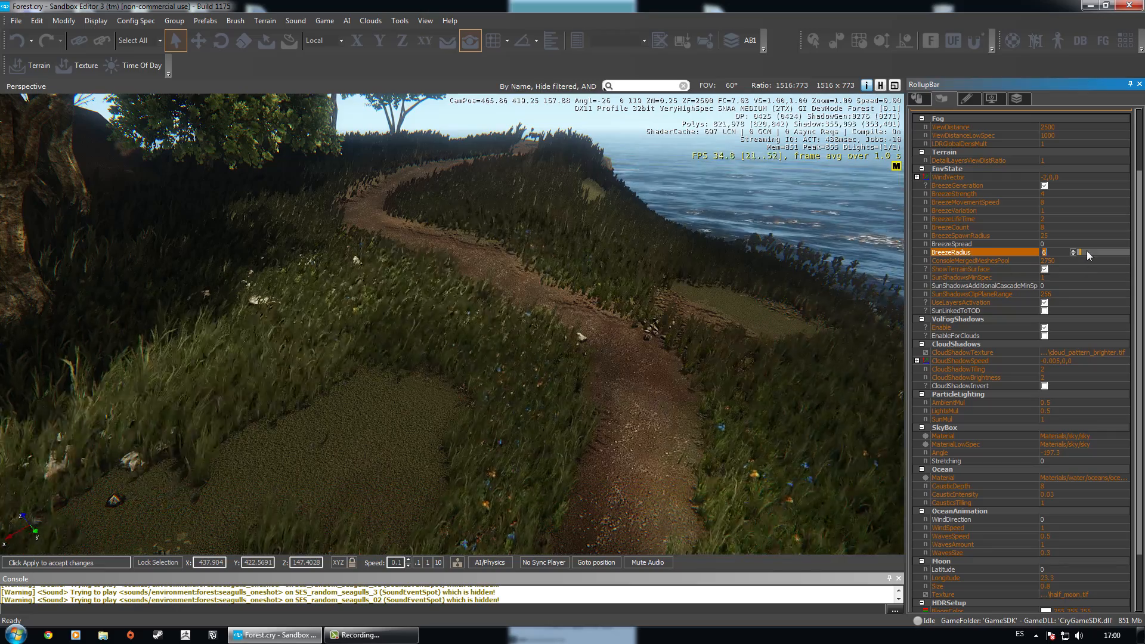
text(2)
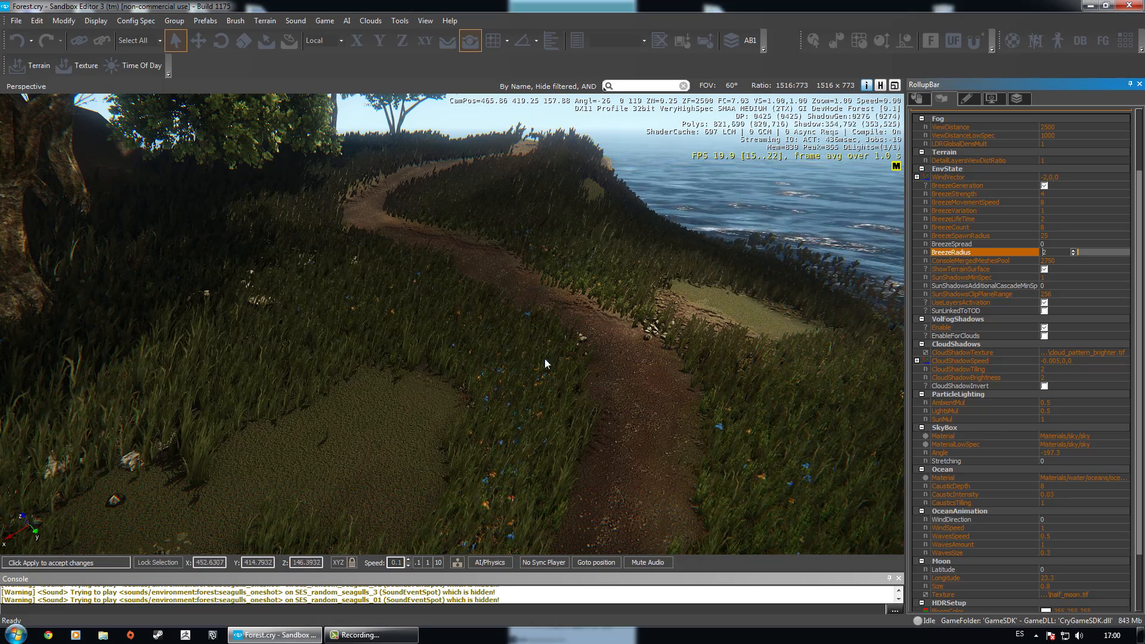
text(5)
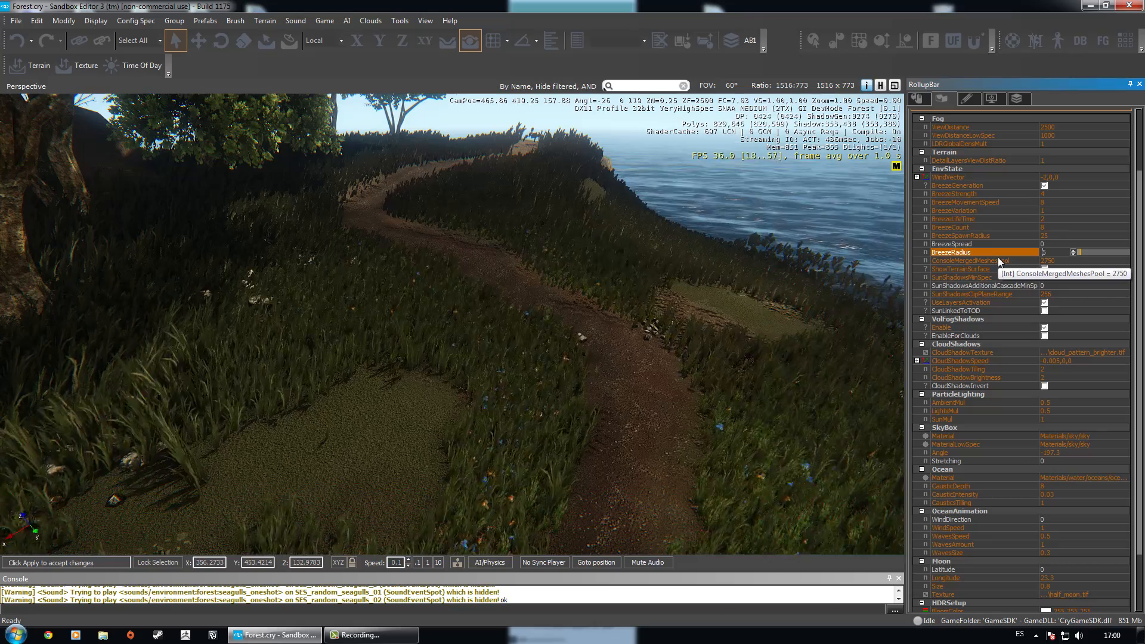
right_drag(411, 283, 462, 401)
right_drag(553, 462, 546, 352)
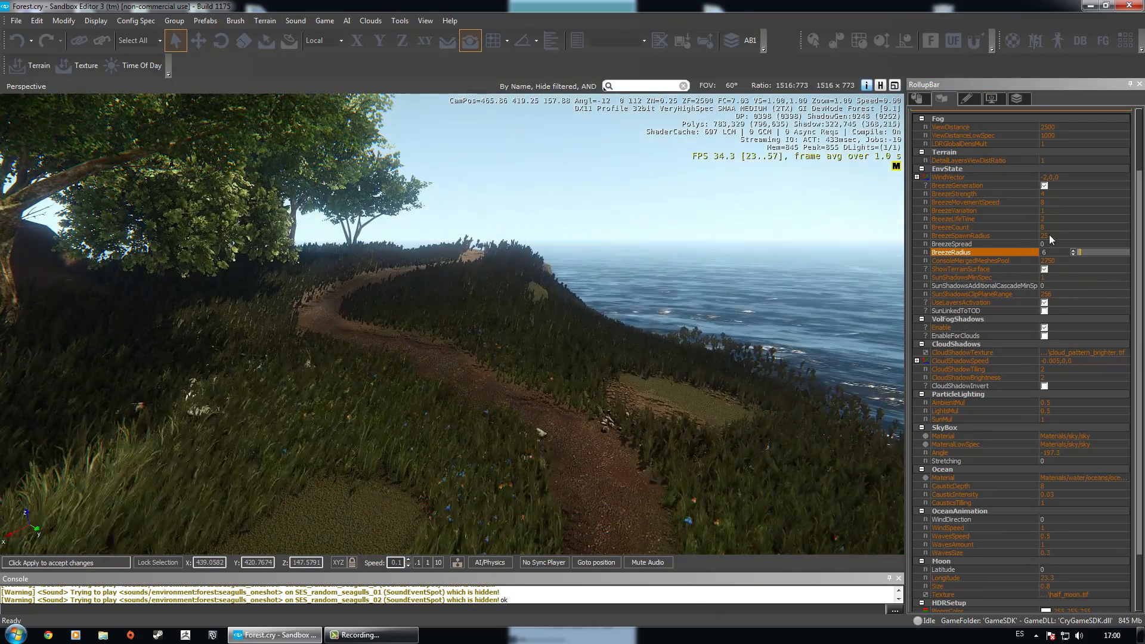
Try a BreezeSpread of 10 on the coastal grass and return it to 0.
click(1049, 236)
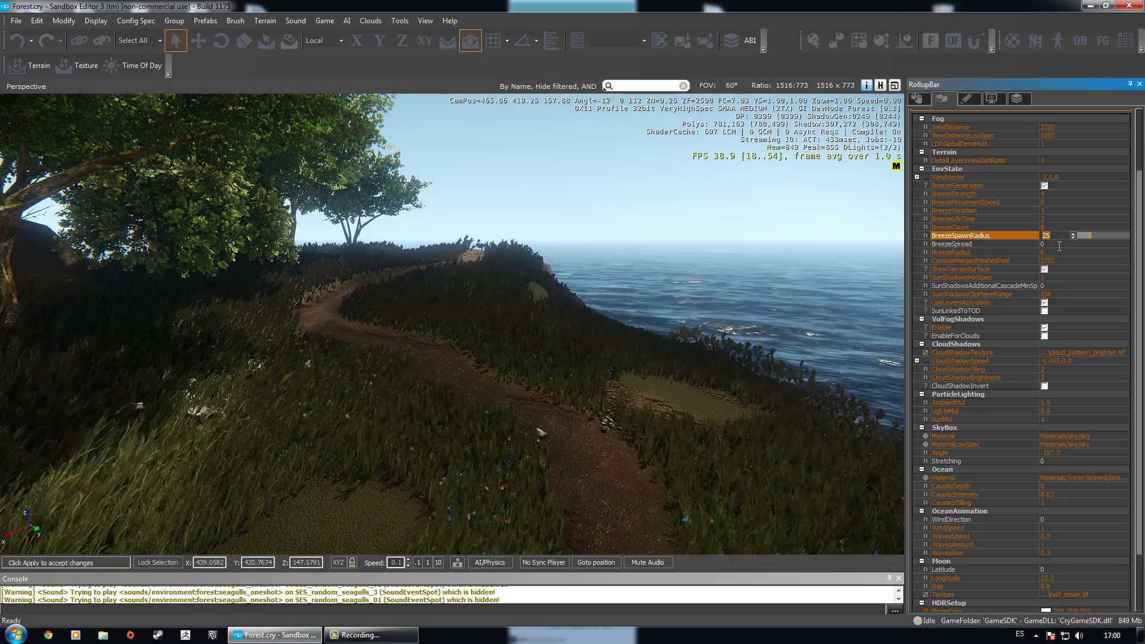
click(1059, 245)
right_drag(525, 363, 491, 396)
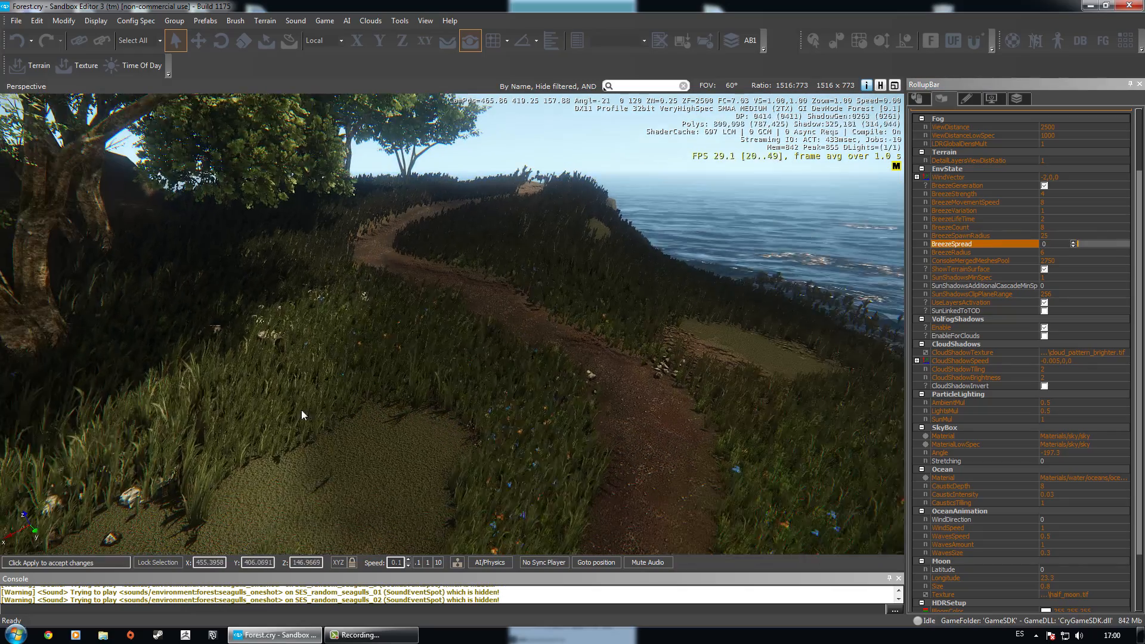
right_drag(376, 309, 340, 367)
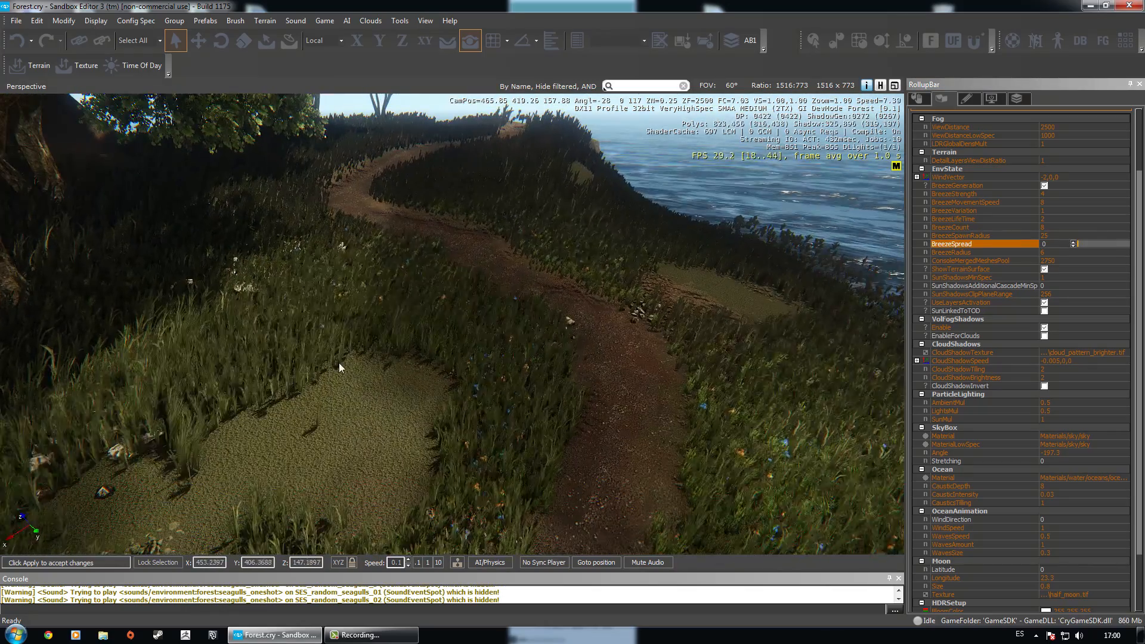
click(1070, 245)
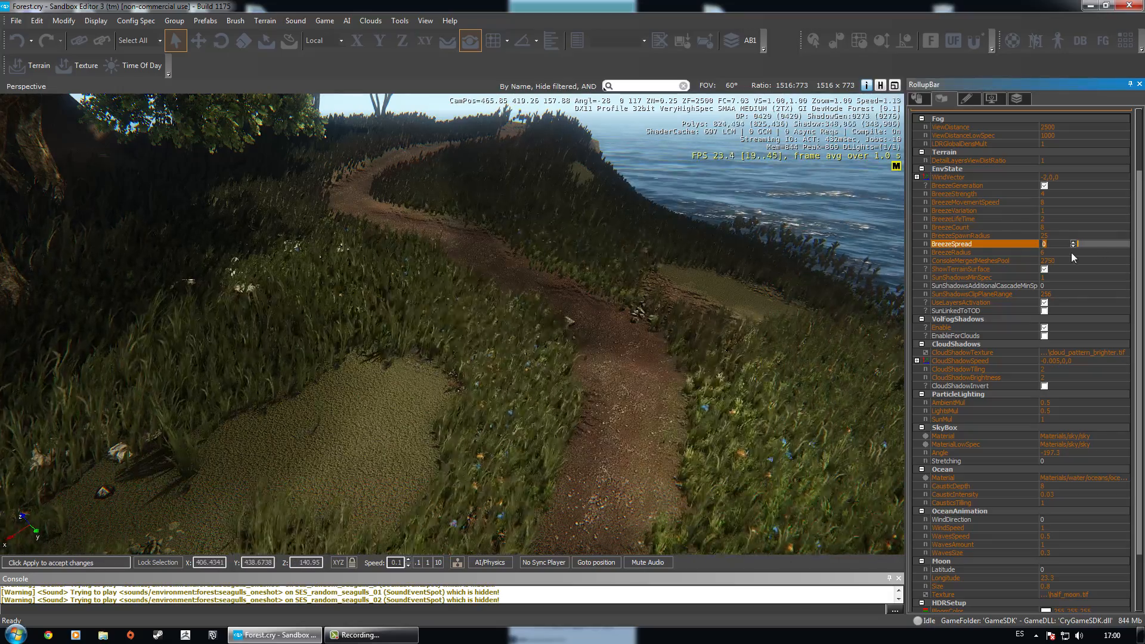
text(10)
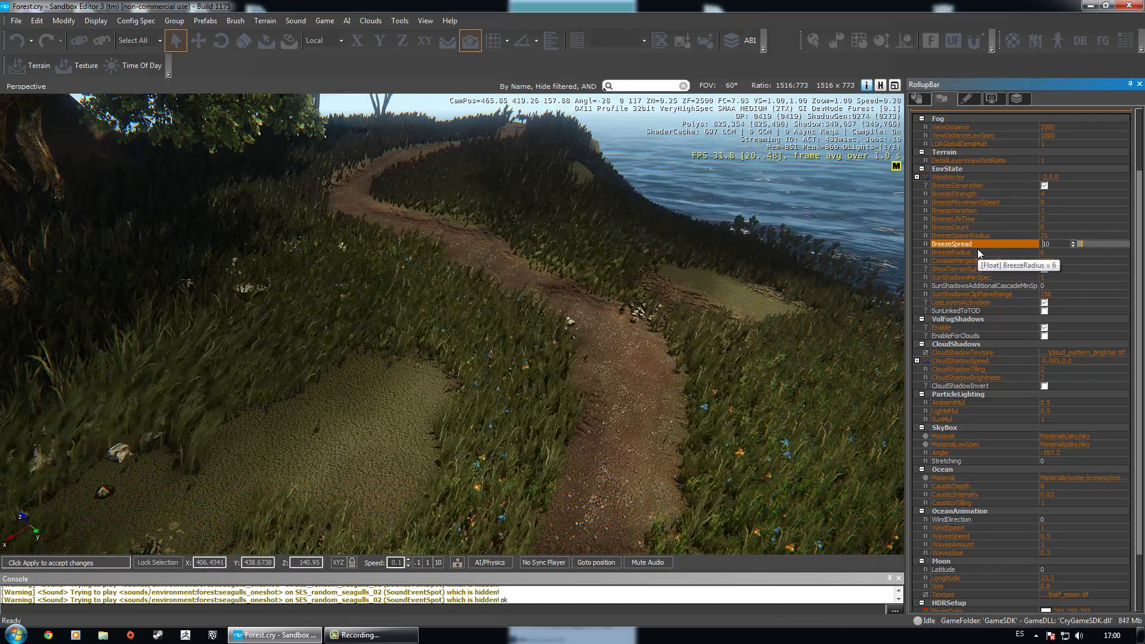
right_drag(546, 324, 739, 376)
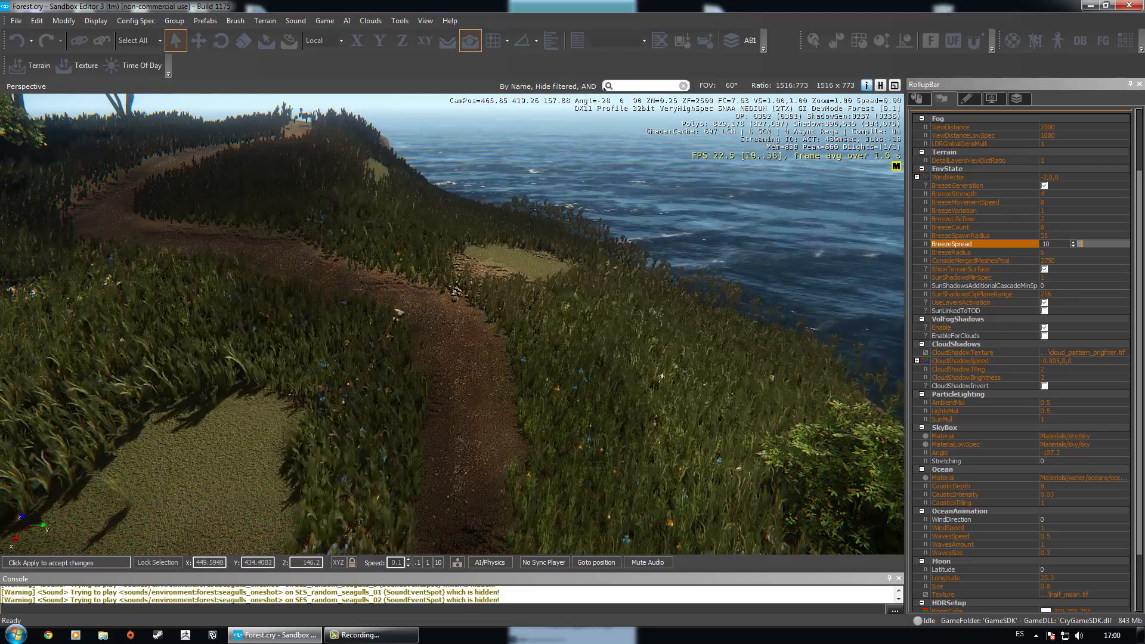
right_drag(755, 377, 673, 369)
drag(1081, 243, 1073, 243)
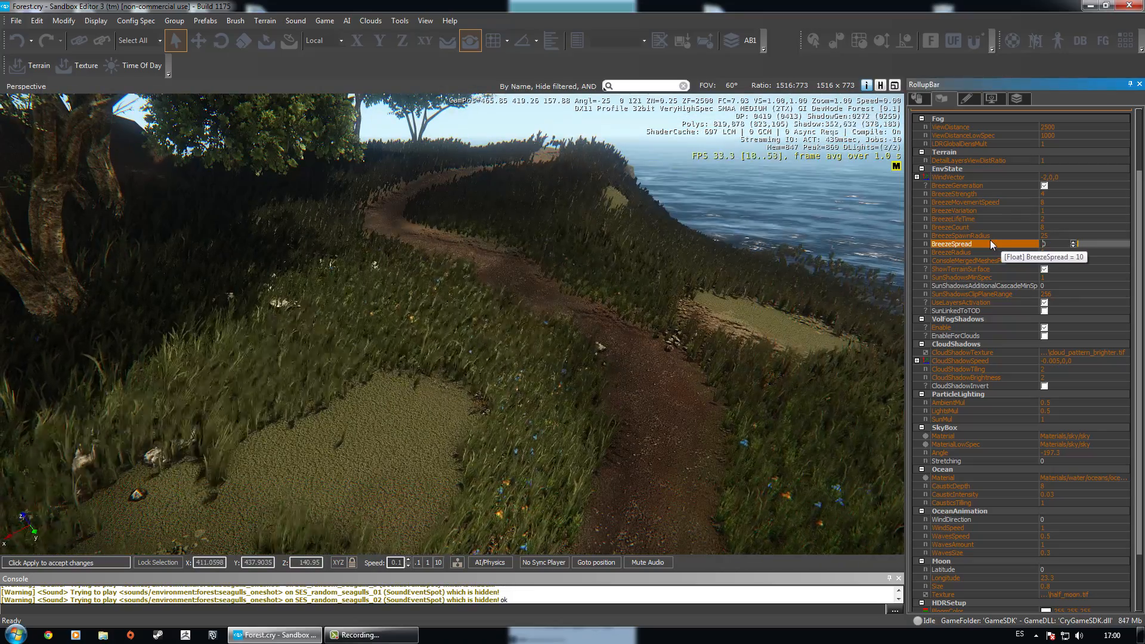
Examine the vegetation from the grassy slope to the riverbank and select ConsoleMergedMeshesPool.
click(999, 269)
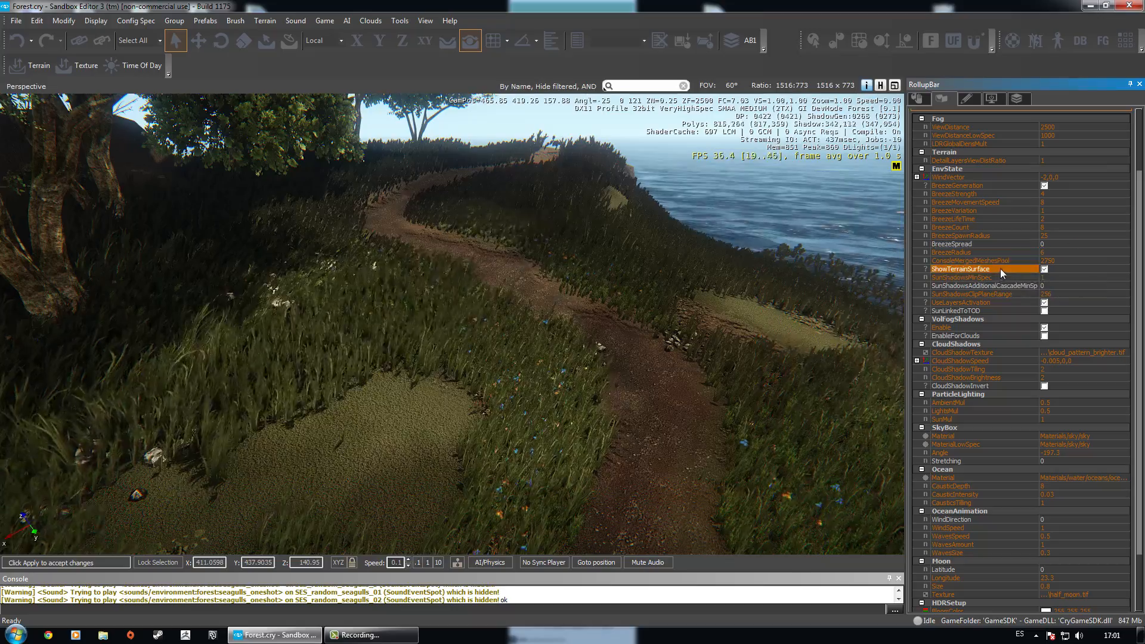
click(952, 185)
right_drag(585, 302, 442, 338)
key(s)
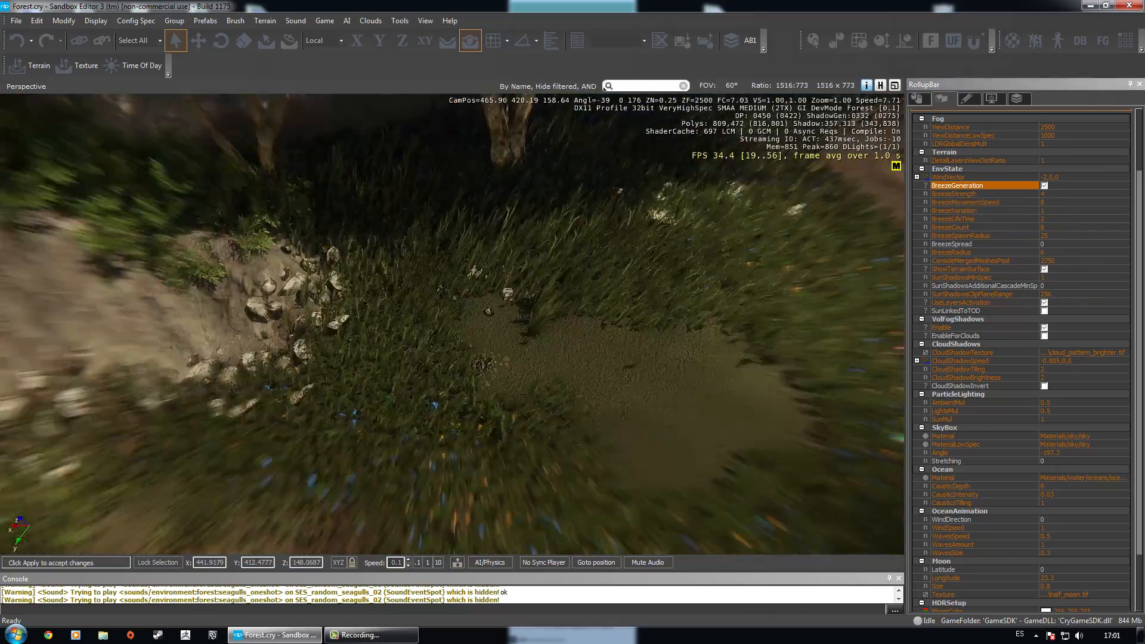
key(s)
right_drag(733, 238, 554, 358)
key(w)
key(a)
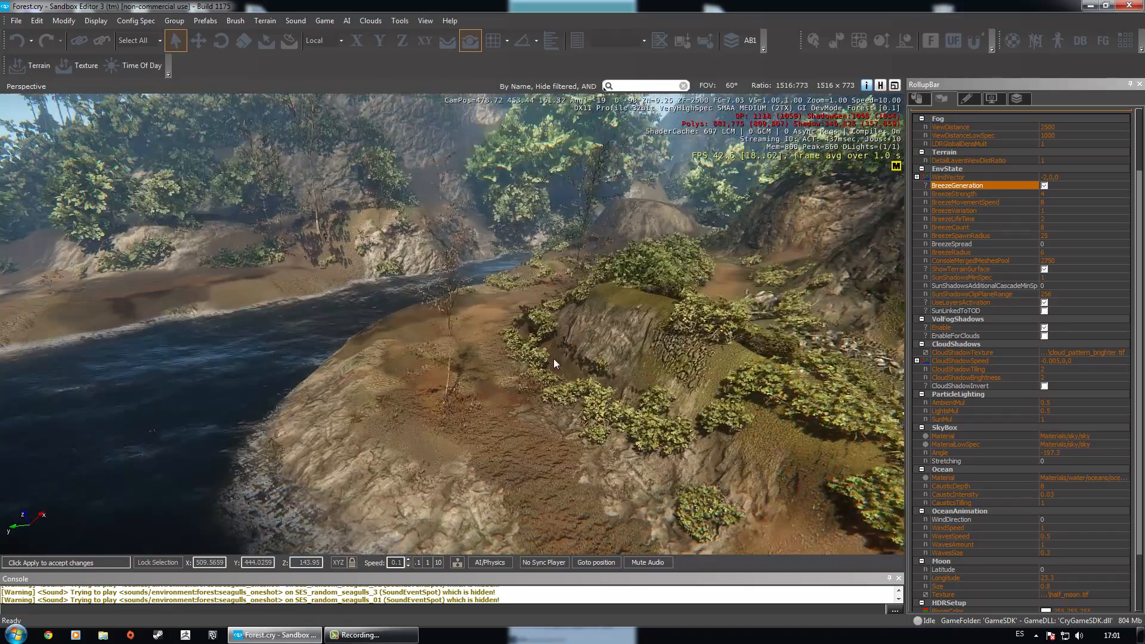
click(985, 259)
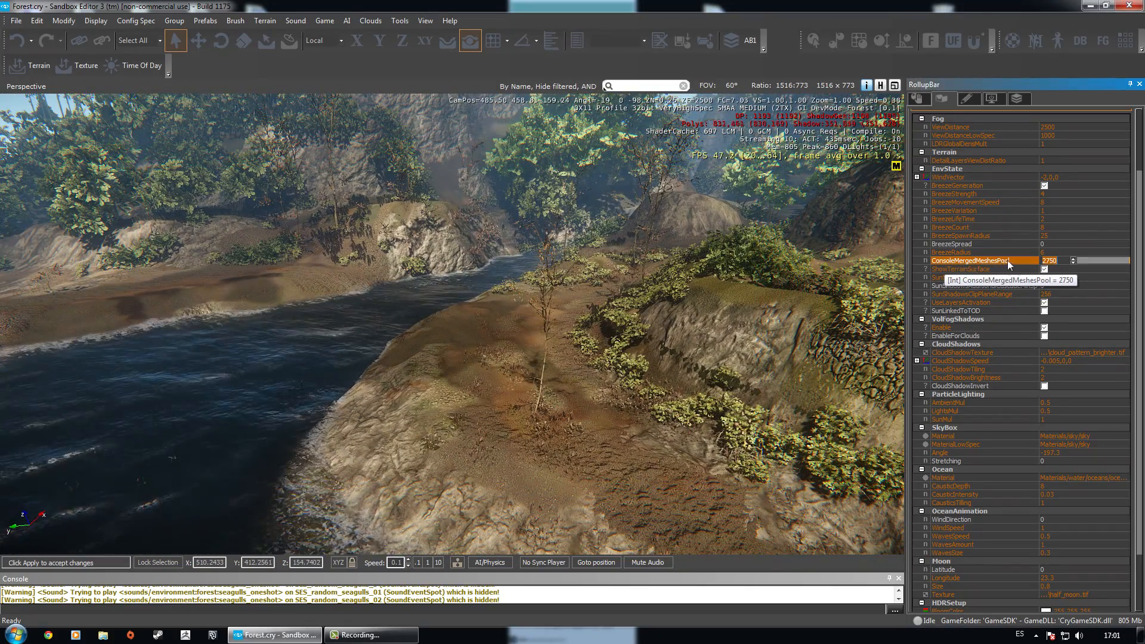
Toggle ShowTerrainSurface off and on repeatedly over the riverbank and leave it enabled.
key(w)
right_drag(642, 307, 813, 285)
key(s)
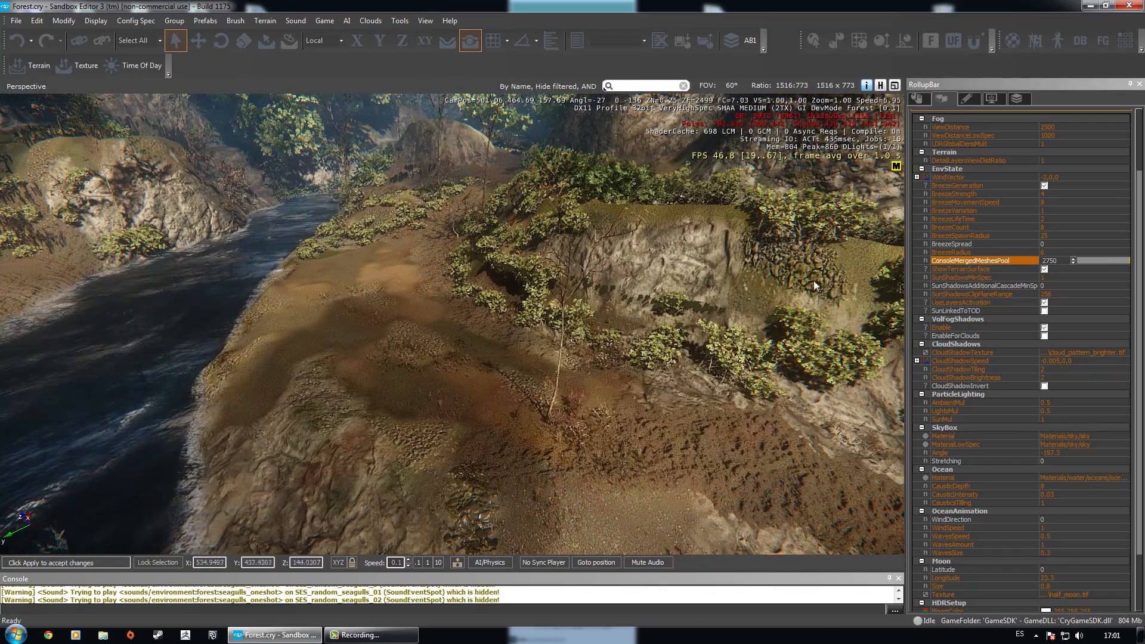
click(1044, 269)
click(1044, 270)
click(1044, 269)
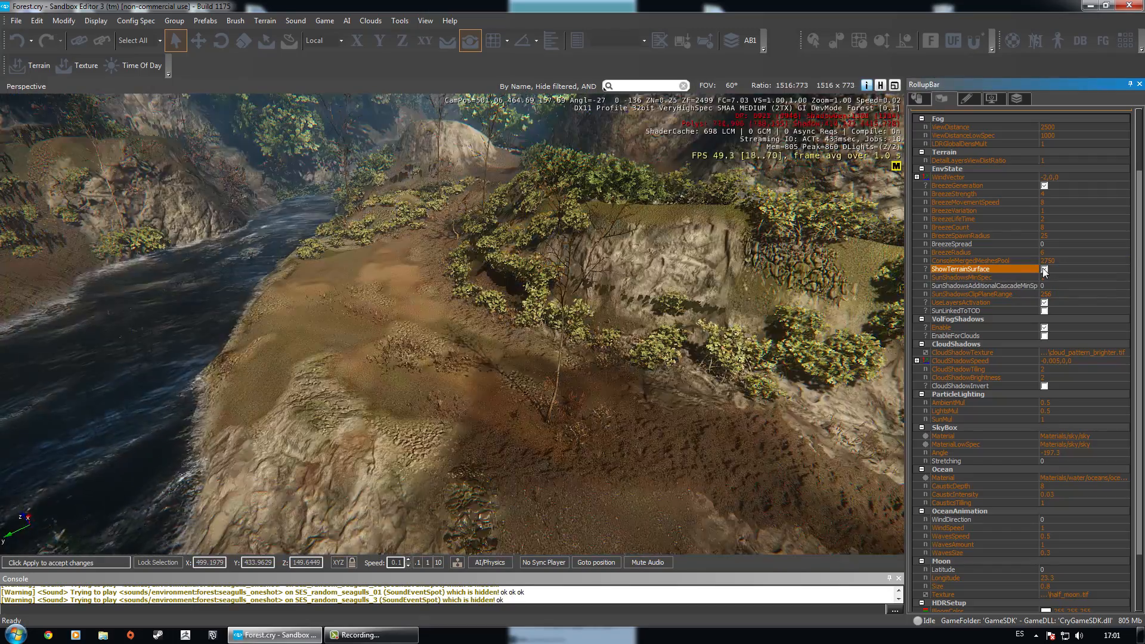
click(1044, 269)
click(1044, 270)
click(1044, 269)
click(1044, 269)
click(1044, 269)
click(1043, 269)
Toggle ShowTerrainSurface again from a closer view of the rocky riverbank and leave it enabled.
key(w)
right_drag(539, 356, 492, 334)
key(s)
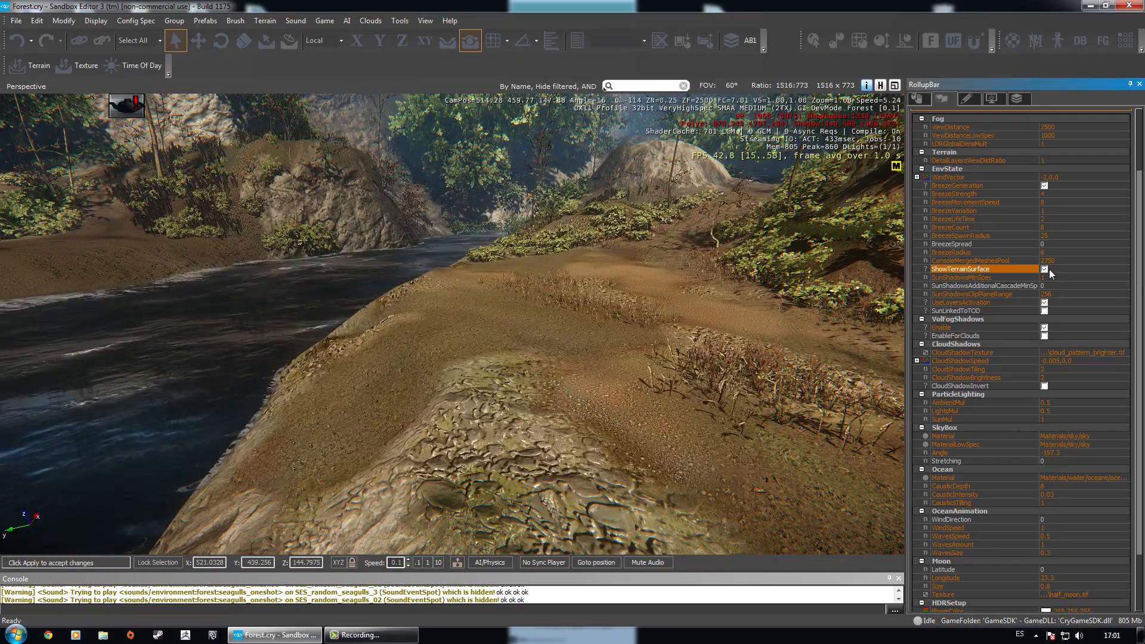
click(1043, 269)
click(1044, 270)
click(1044, 269)
click(1044, 269)
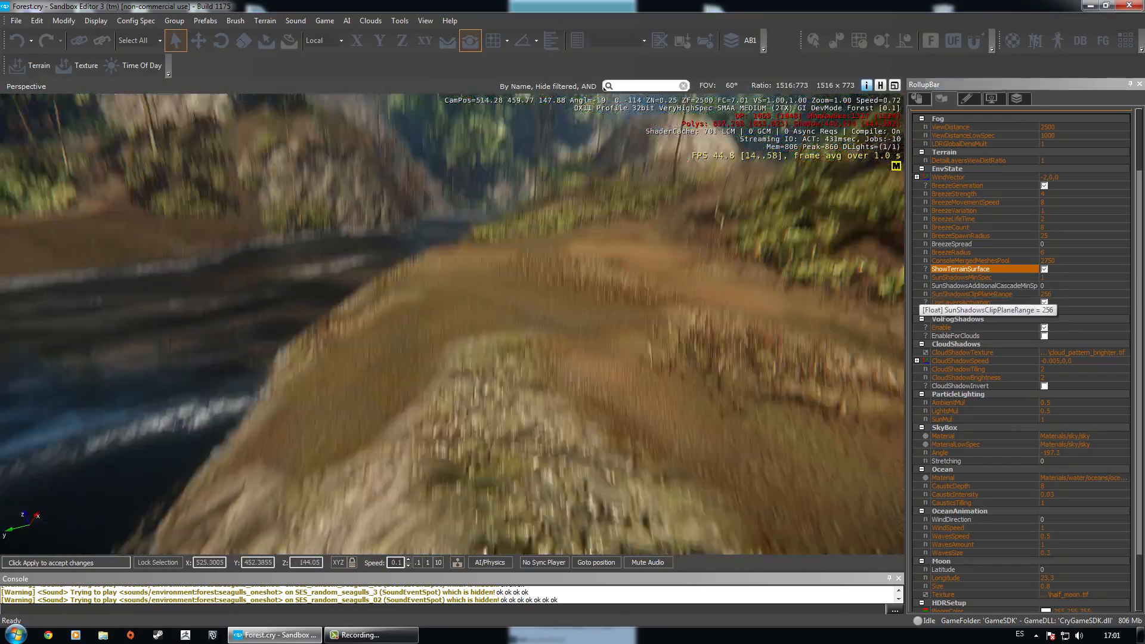
Select SunShadowsMinSpec and SunShadowsAdditionalCascadeMinSpec in turn and examine the sun shadows on the dirt path.
right_drag(804, 303, 803, 313)
key(s)
click(993, 278)
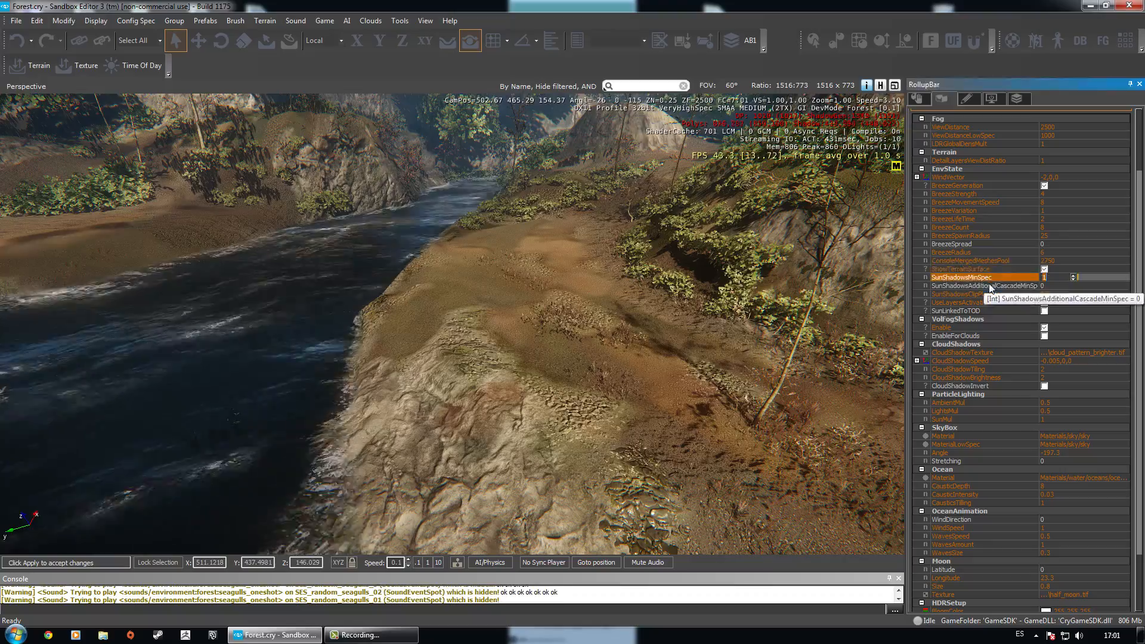
click(975, 284)
right_drag(805, 298, 861, 290)
key(w)
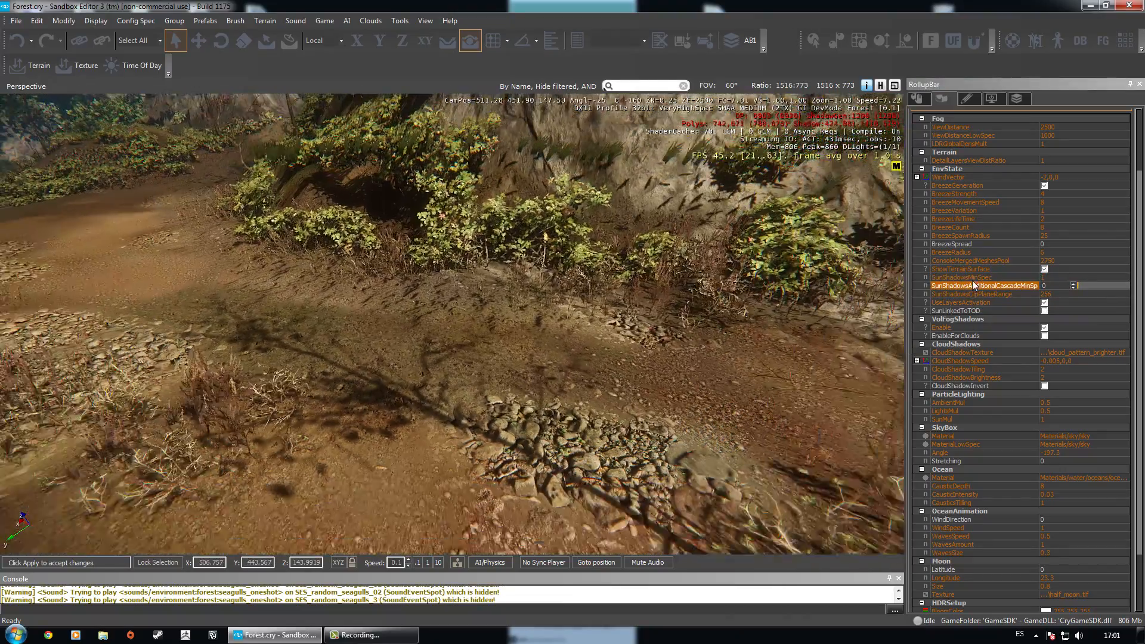
Select SunShadowsMinSpec and examine the thin tree's shadow across the stones on the dirt path.
click(971, 277)
key(s)
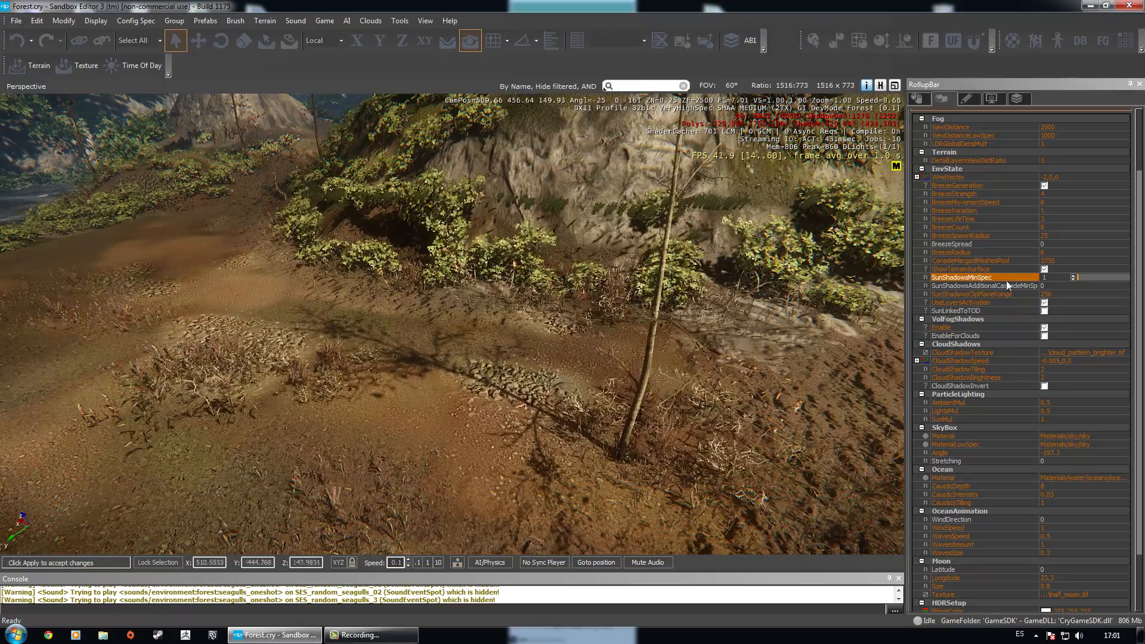
key(w)
right_drag(392, 349, 468, 331)
key(s)
key(w)
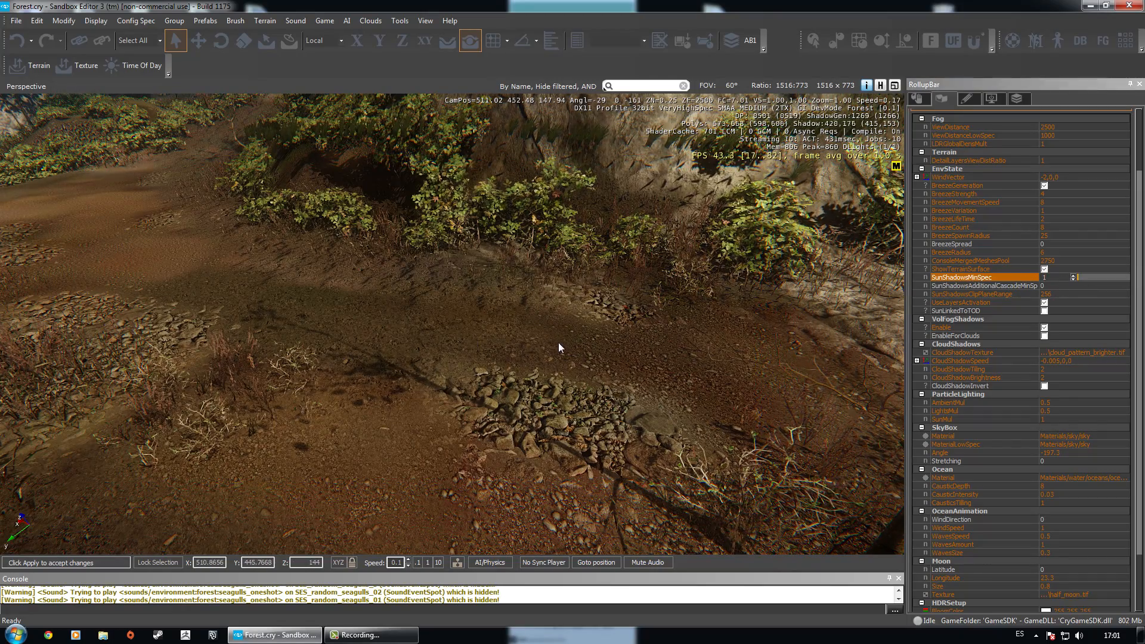
mouse_move(583, 352)
right_down()
mouse_move(584, 371)
mouse_move(535, 353)
mouse_move(582, 345)
right_up()
key(s)
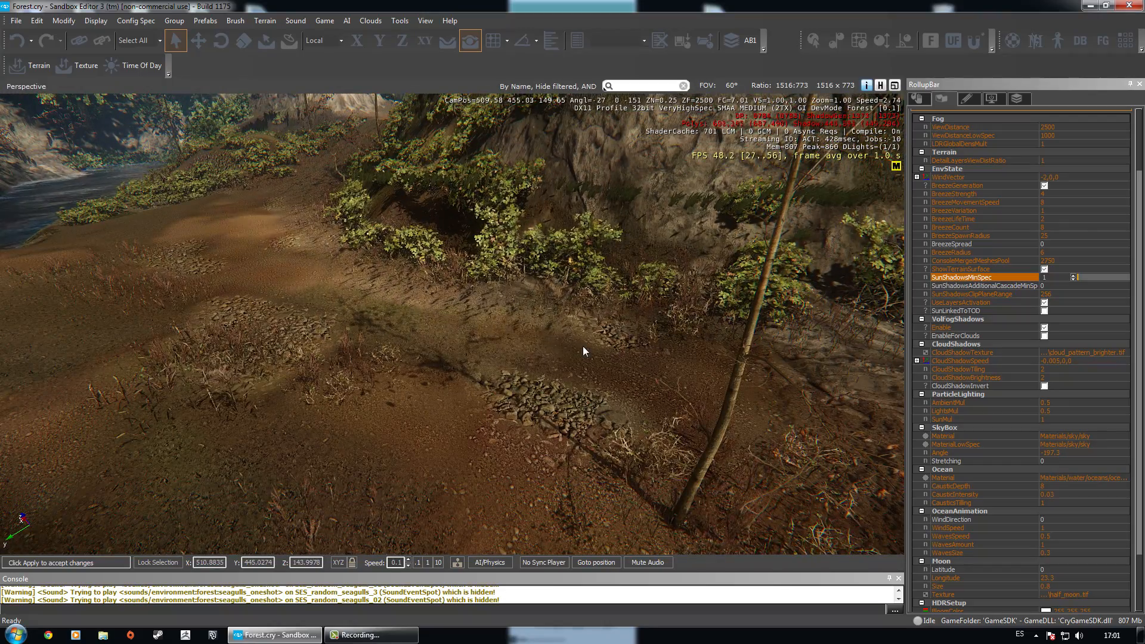
Switch the configuration spec to Low and select SunShadowsMinSpec for the tree shadow on the path.
click(136, 20)
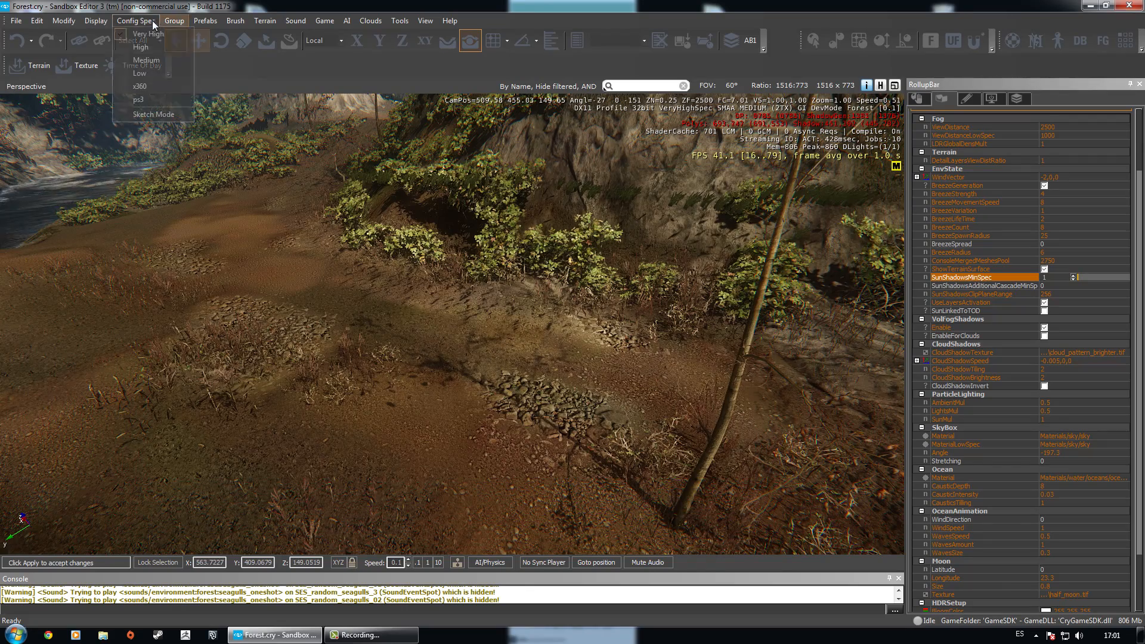
click(142, 72)
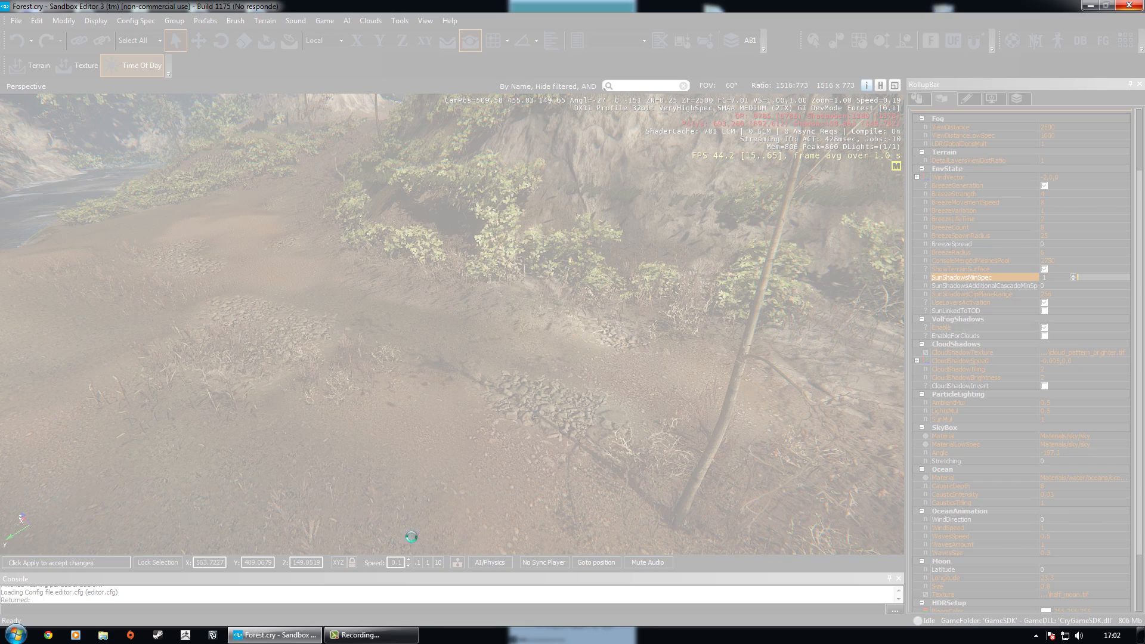
click(372, 634)
click(1101, 583)
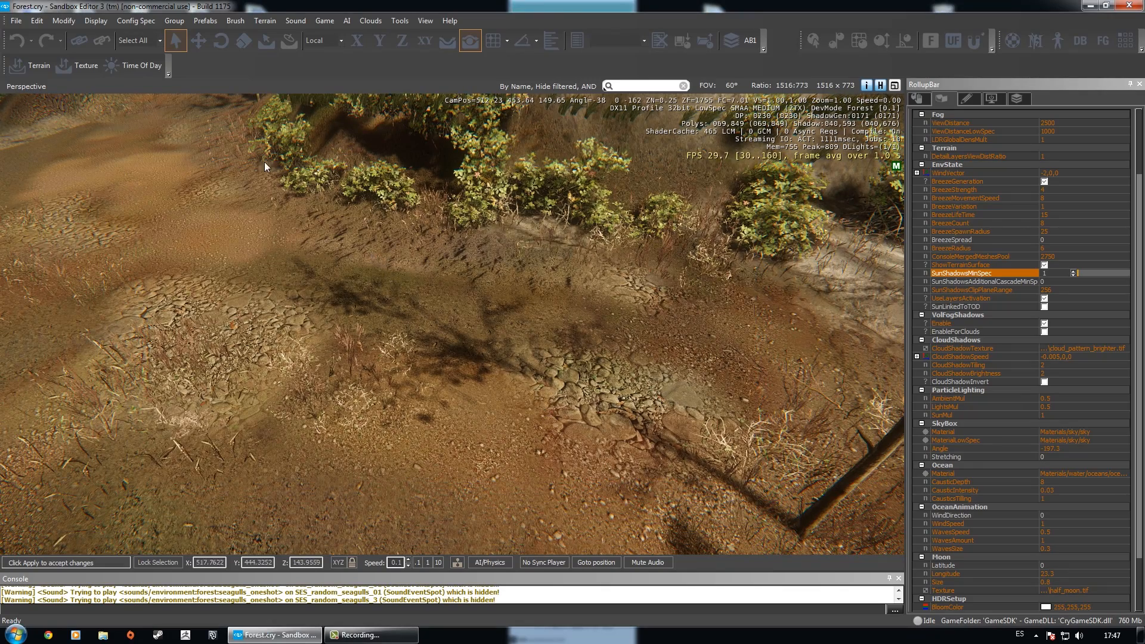
click(136, 20)
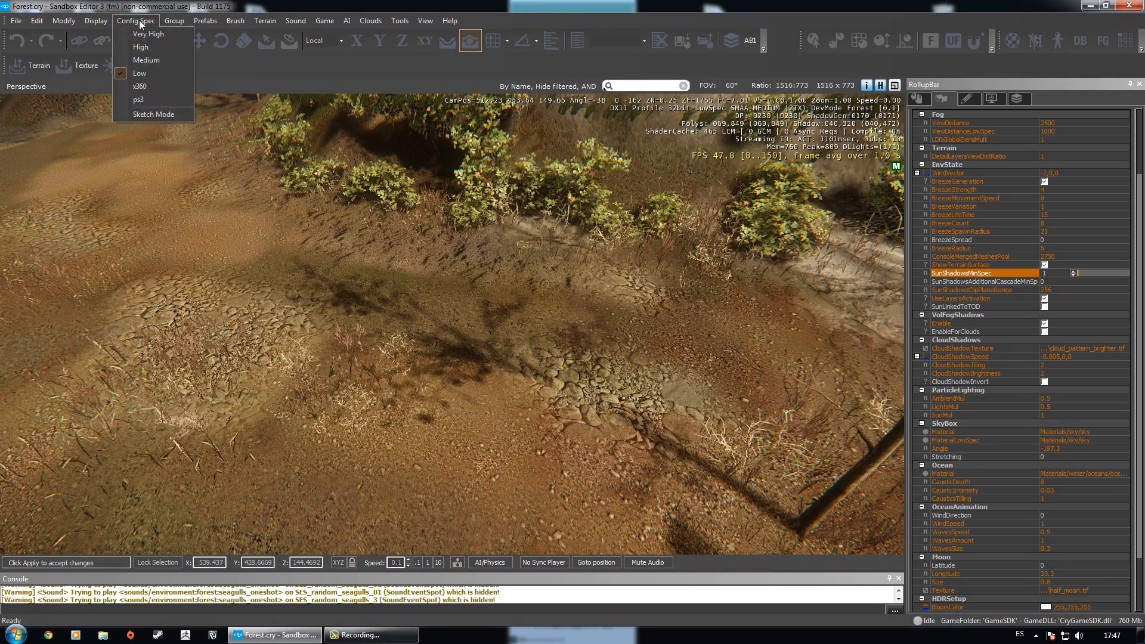
click(140, 74)
click(961, 273)
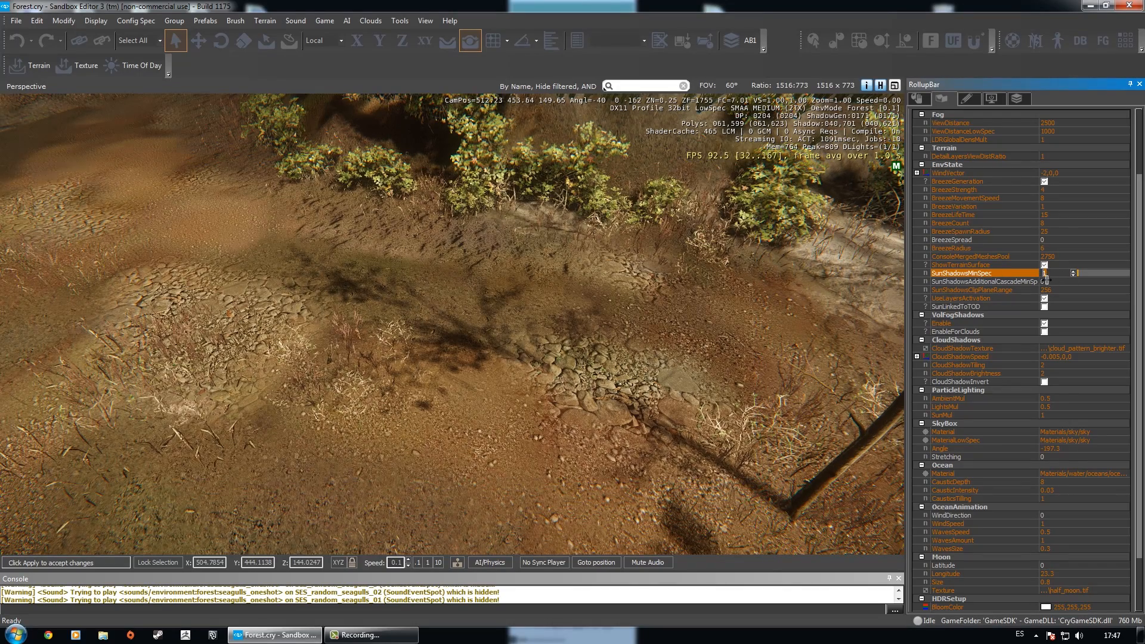
Set SunShadowsMinSpec to 2 while the Low configuration spec is active.
click(138, 20)
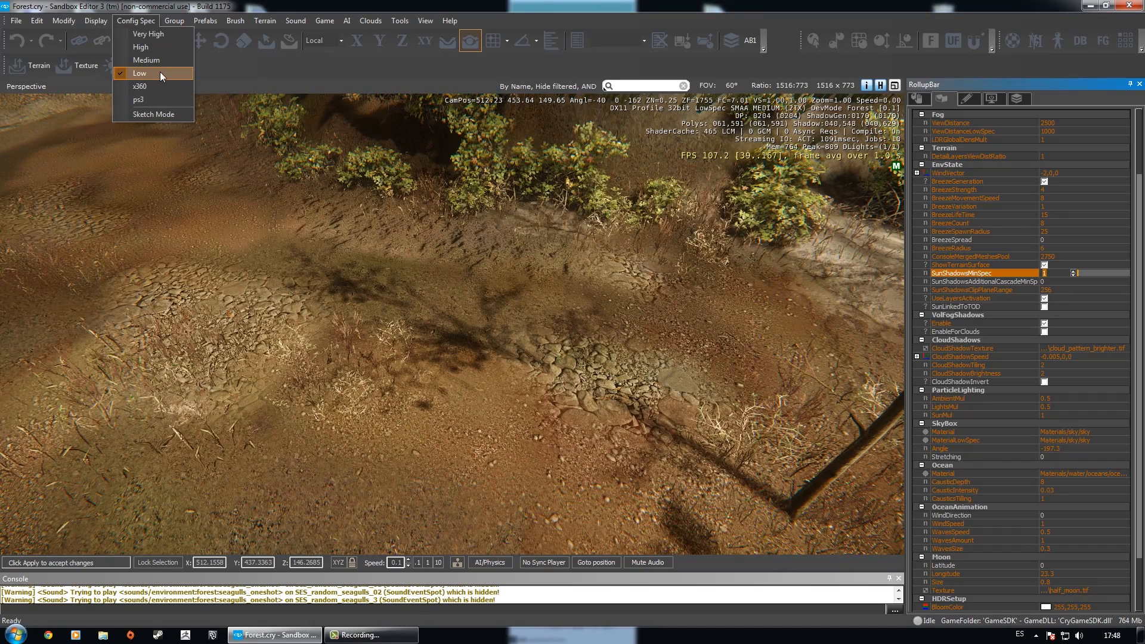
click(152, 34)
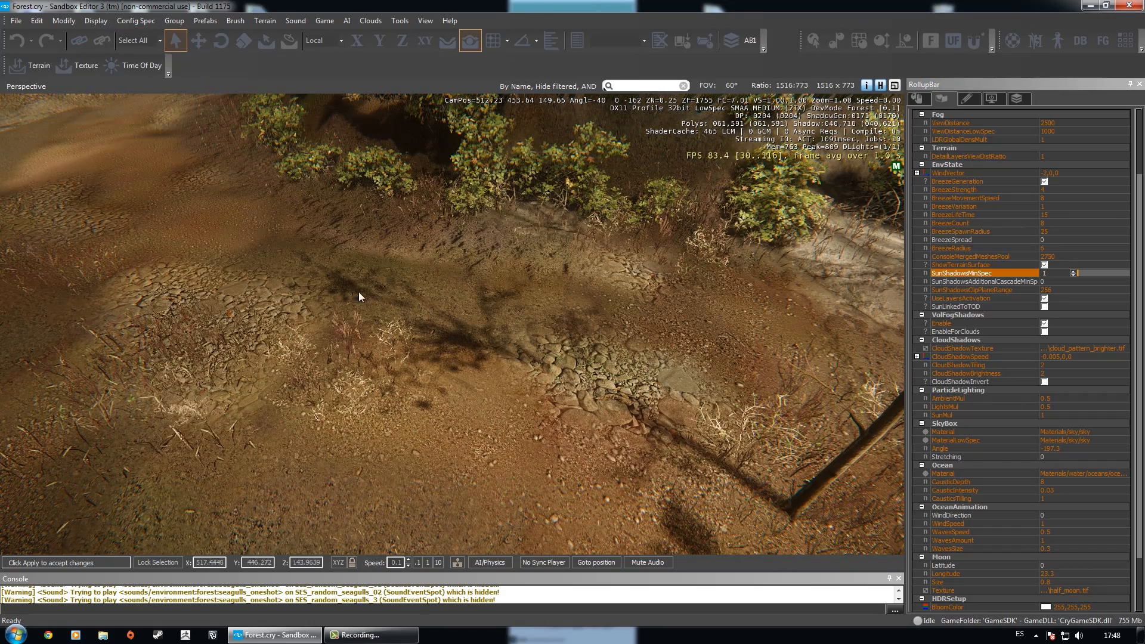
double_click(1045, 273)
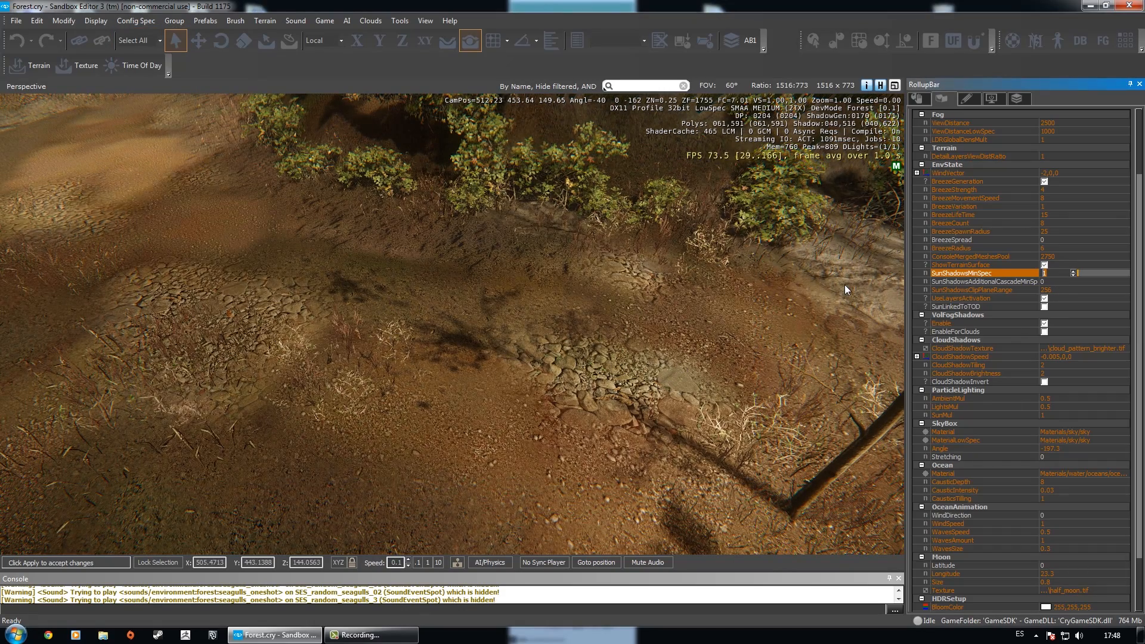
text(2)
key(Return)
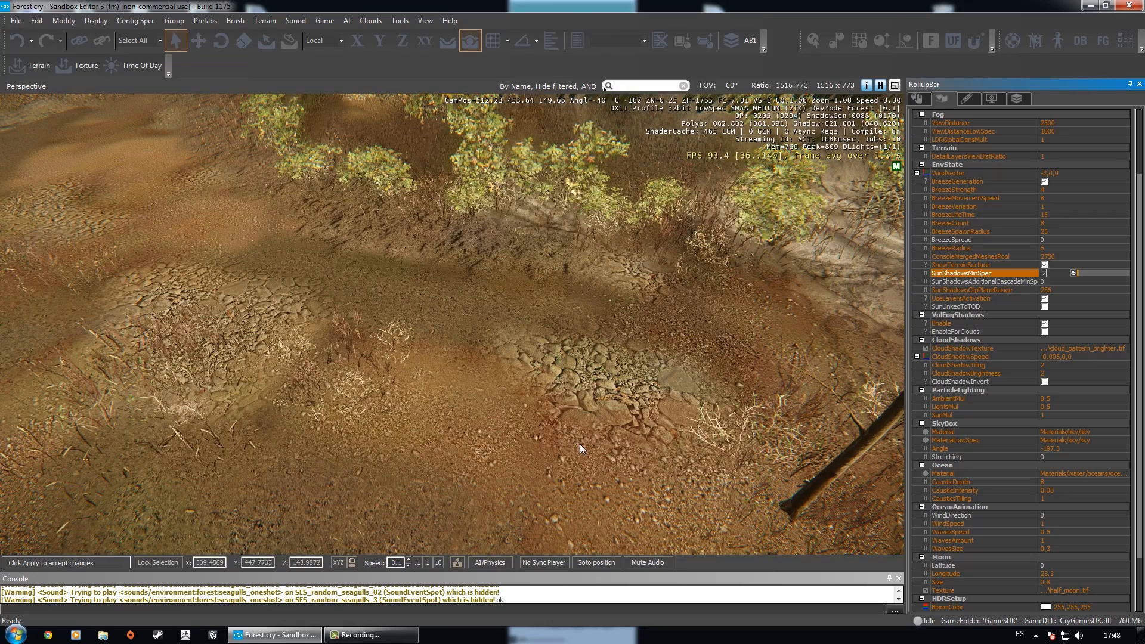
Switch the configuration spec to Medium and examine the ground around the thin tree for sun shadows.
click(136, 21)
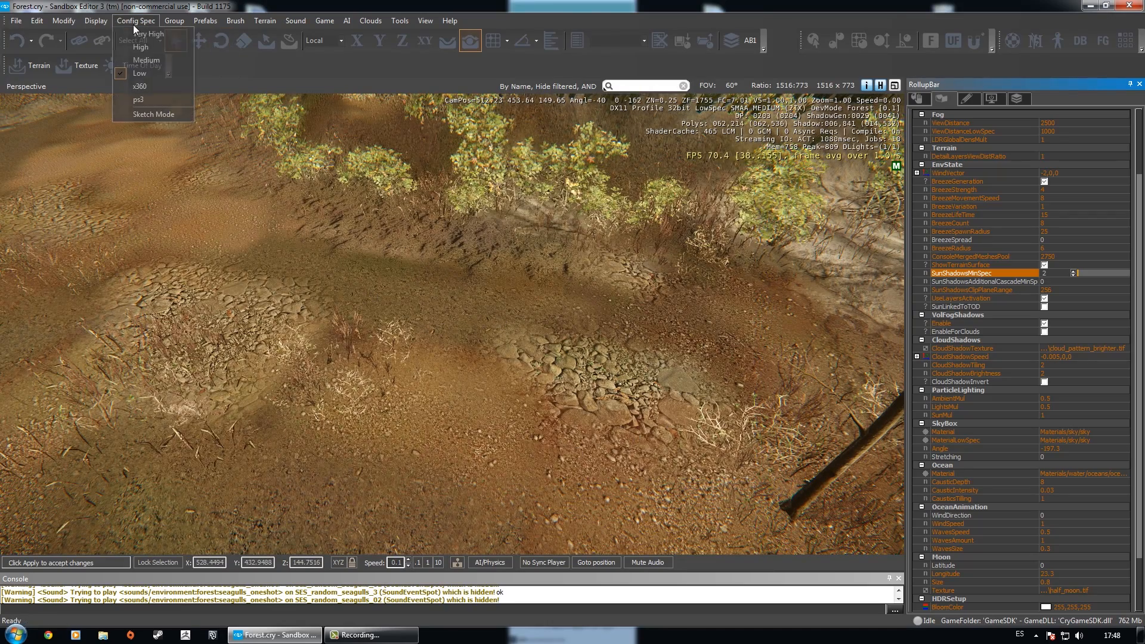
click(149, 61)
right_drag(465, 293, 605, 87)
right_drag(572, 280, 463, 295)
key(w)
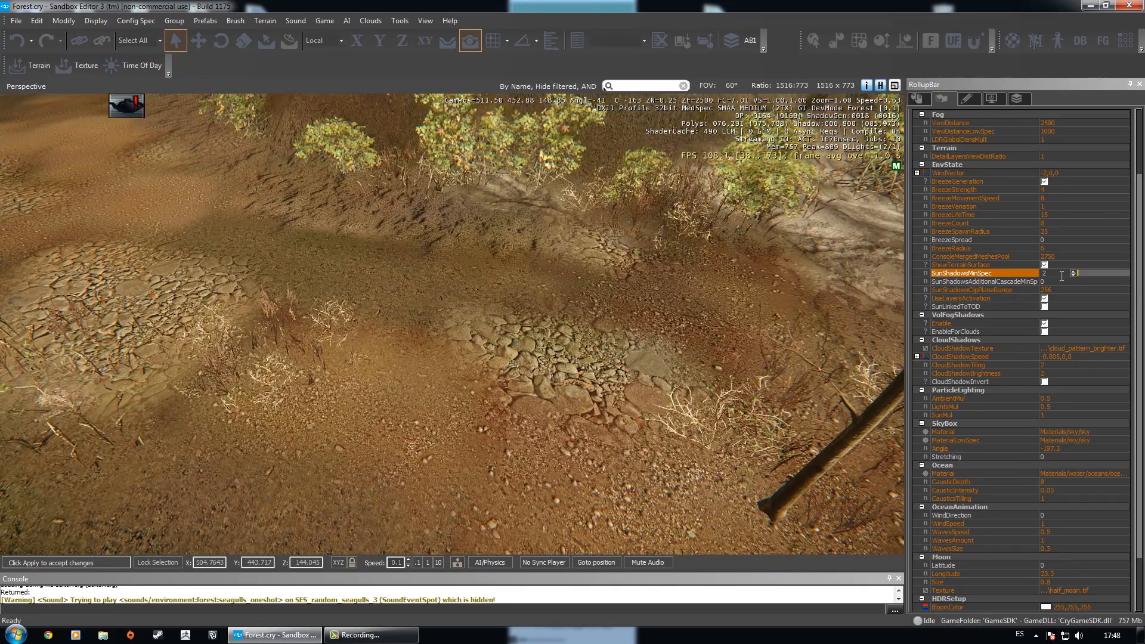
Return SunShadowsMinSpec to 1 and switch the configuration spec back to Very High.
click(1061, 276)
text(1)
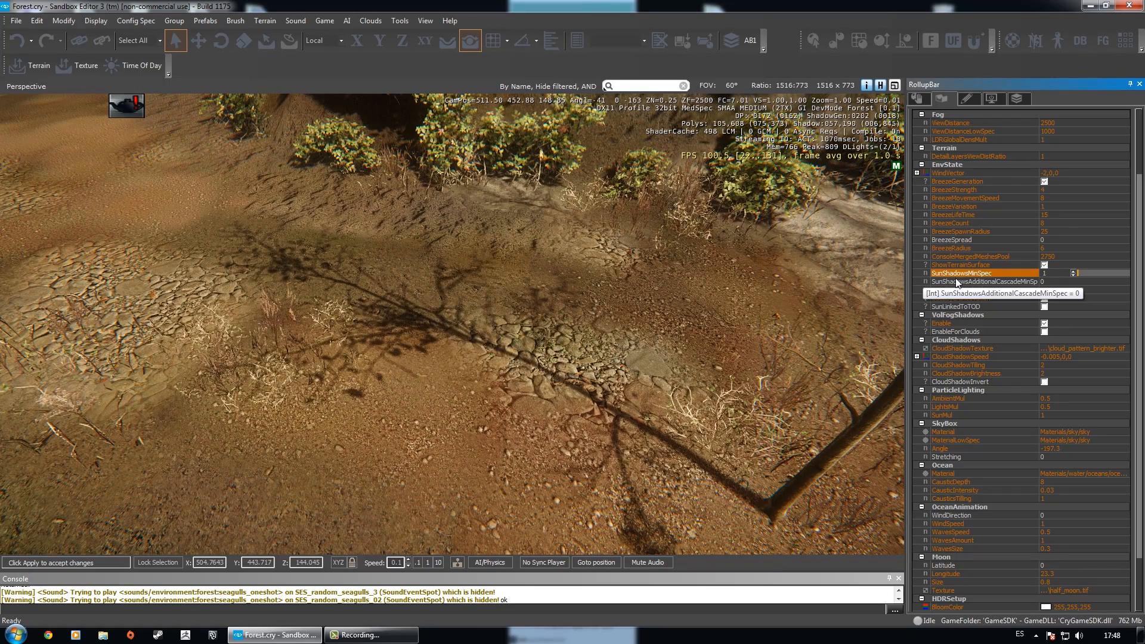
click(146, 21)
click(184, 71)
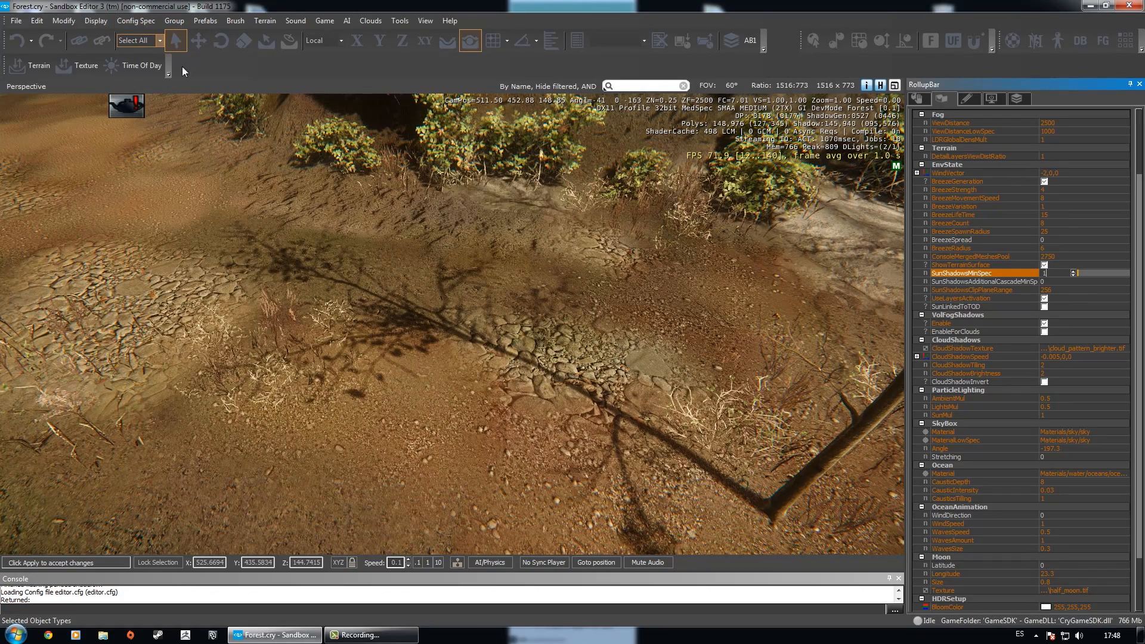
key(s)
right_drag(512, 320, 459, 297)
key(w)
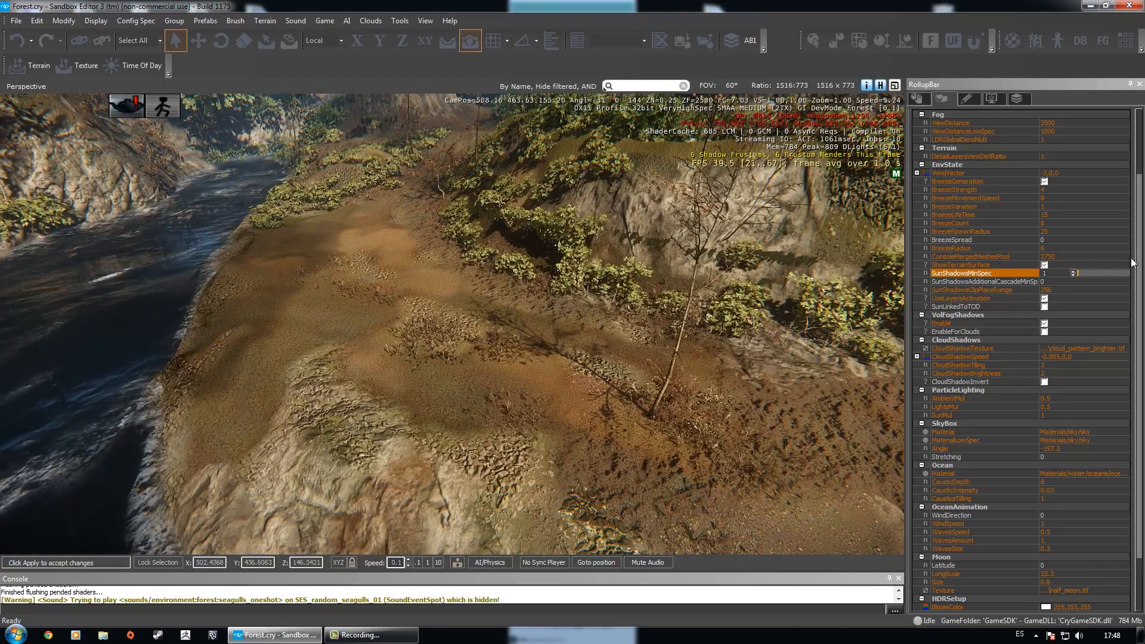
Select SunShadowsAdditionalCascadeMinSpec and examine the tree and bush shadows both close up and from above the riverbank.
scroll(1140, 282, down, 1)
click(998, 256)
key(w)
right_drag(862, 252, 897, 252)
click(973, 255)
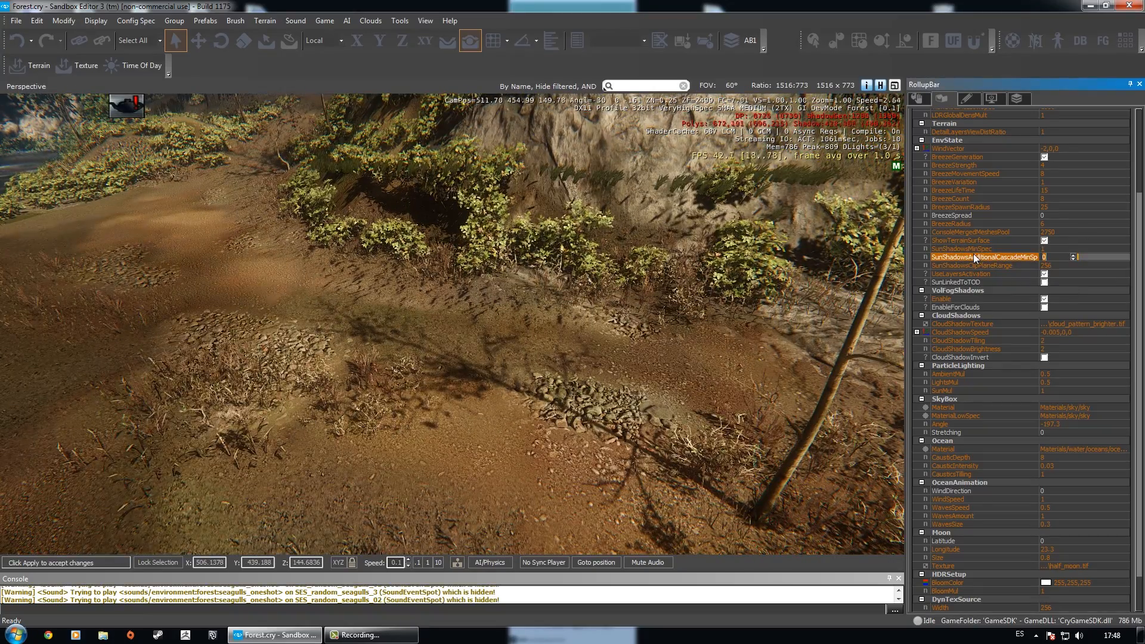
right_drag(394, 322, 416, 322)
key(s)
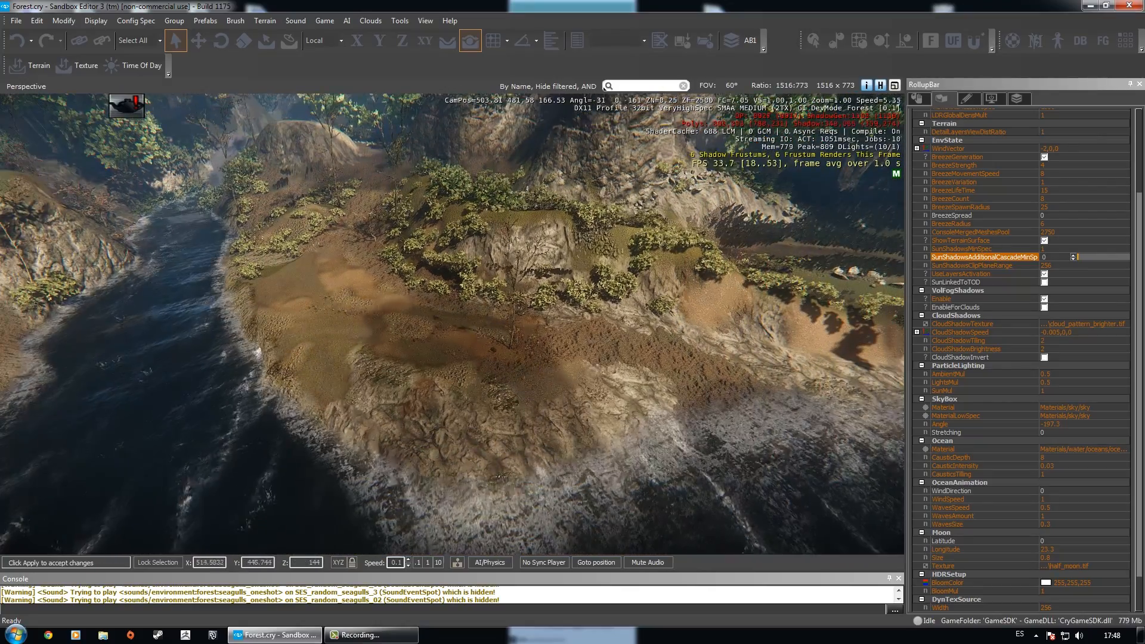
key(w)
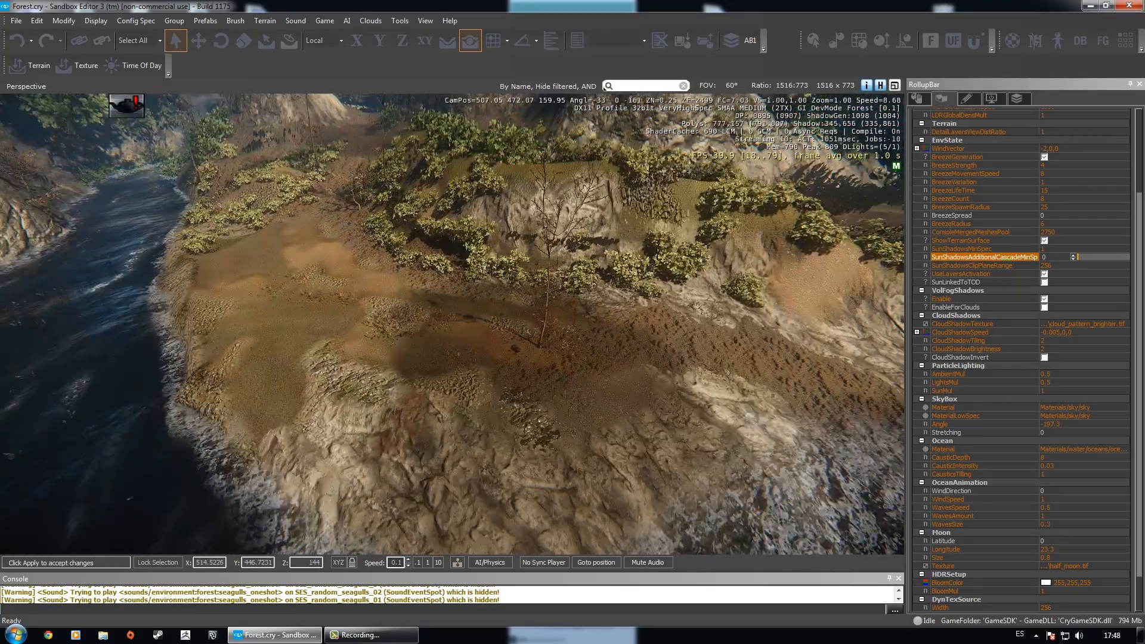
key(w)
right_drag(452, 324, 412, 307)
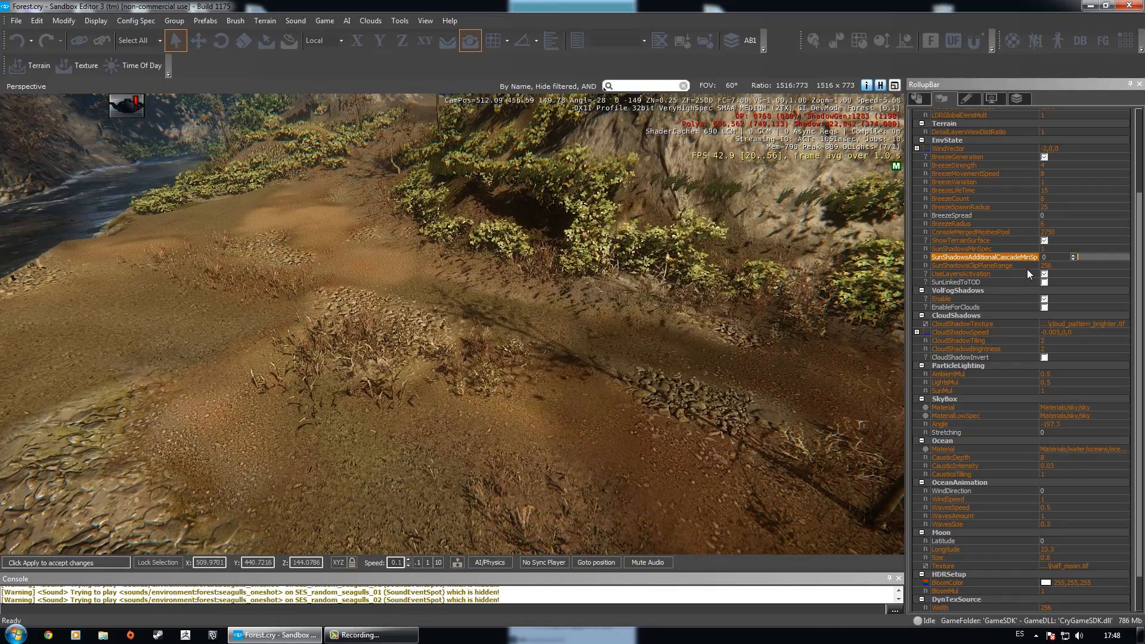
Select SunShadowsClipPlaneRange and examine the sun shadows along the path and on the bare ground beside the river.
click(1055, 267)
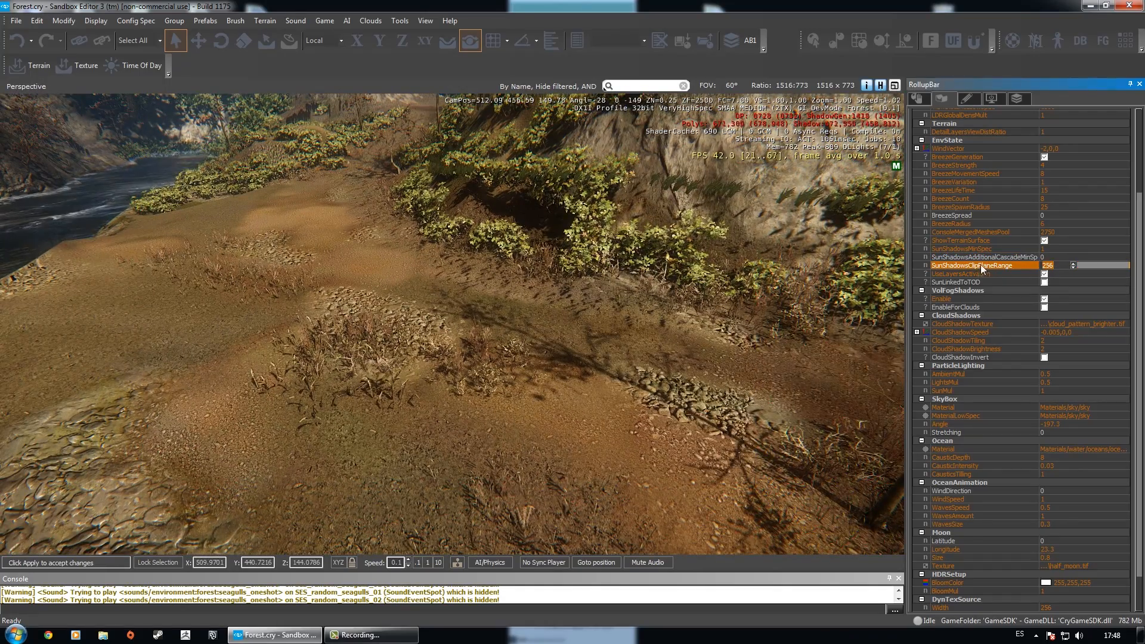
key(w)
right_drag(464, 316, 415, 287)
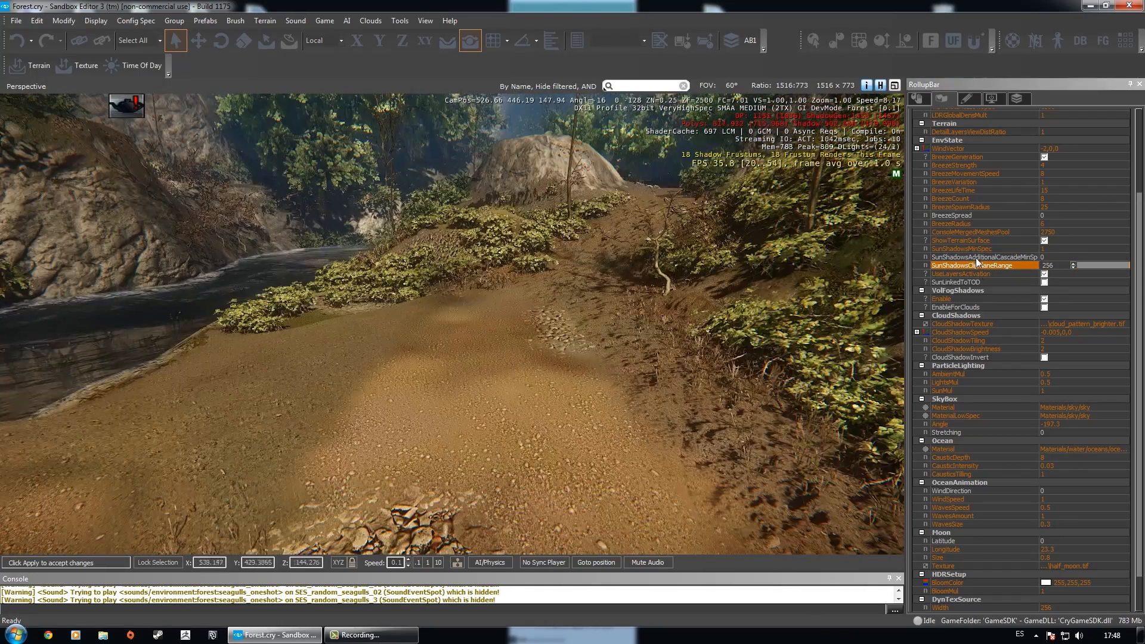
key(w)
right_drag(495, 314, 514, 331)
right_drag(628, 292, 623, 289)
key(s)
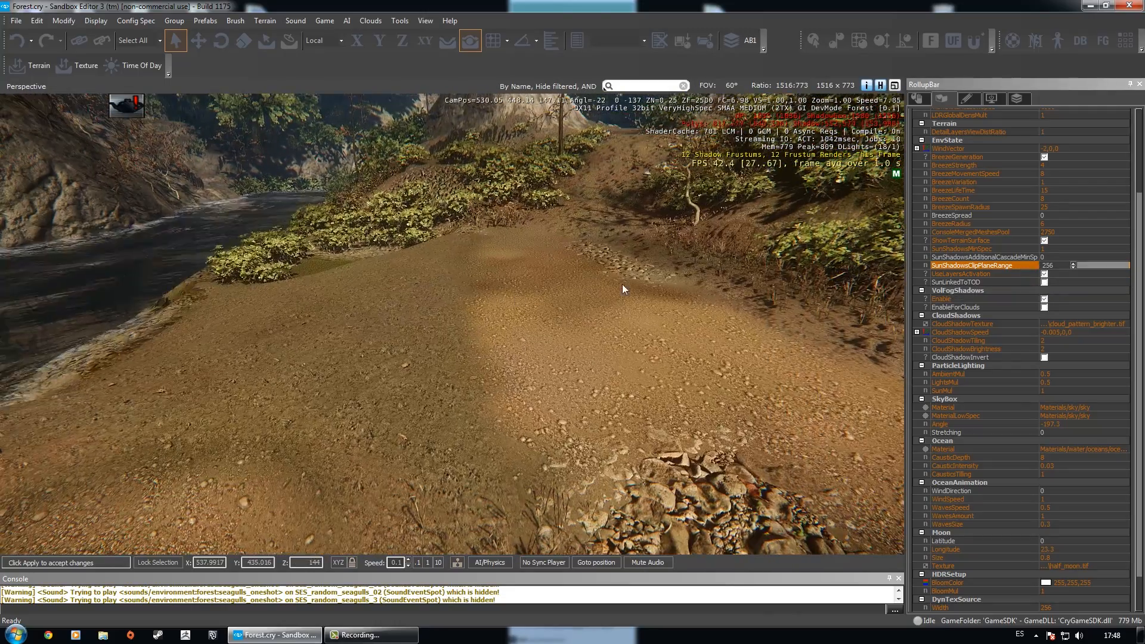
right_drag(511, 298, 520, 325)
key(s)
key(w)
key(w)
key(w)
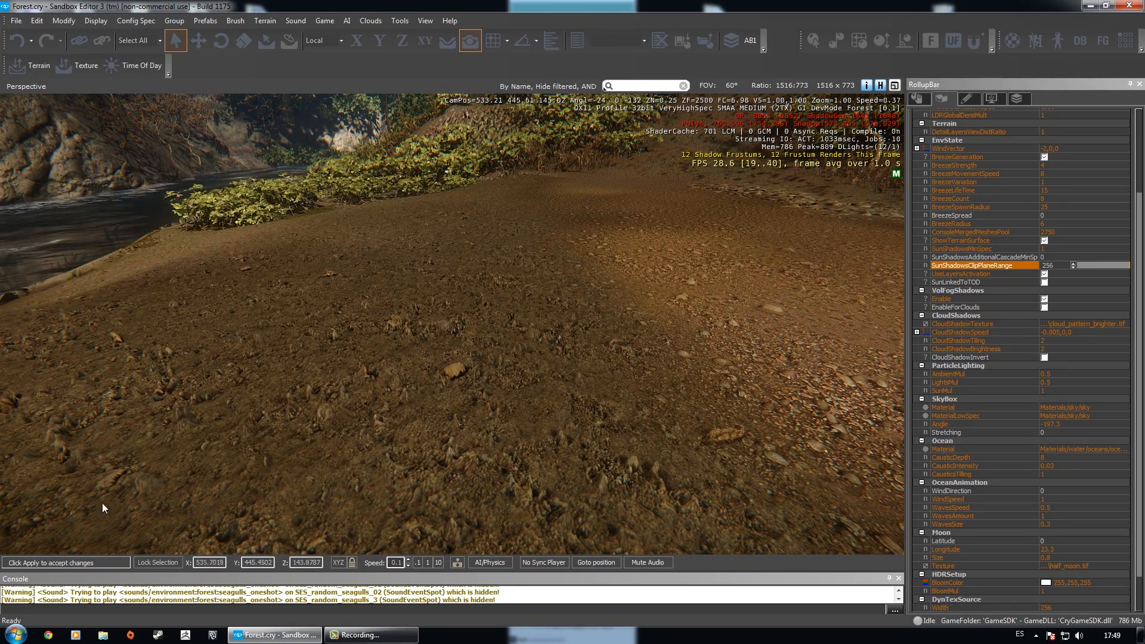
right_drag(573, 288, 573, 288)
right_drag(809, 306, 809, 306)
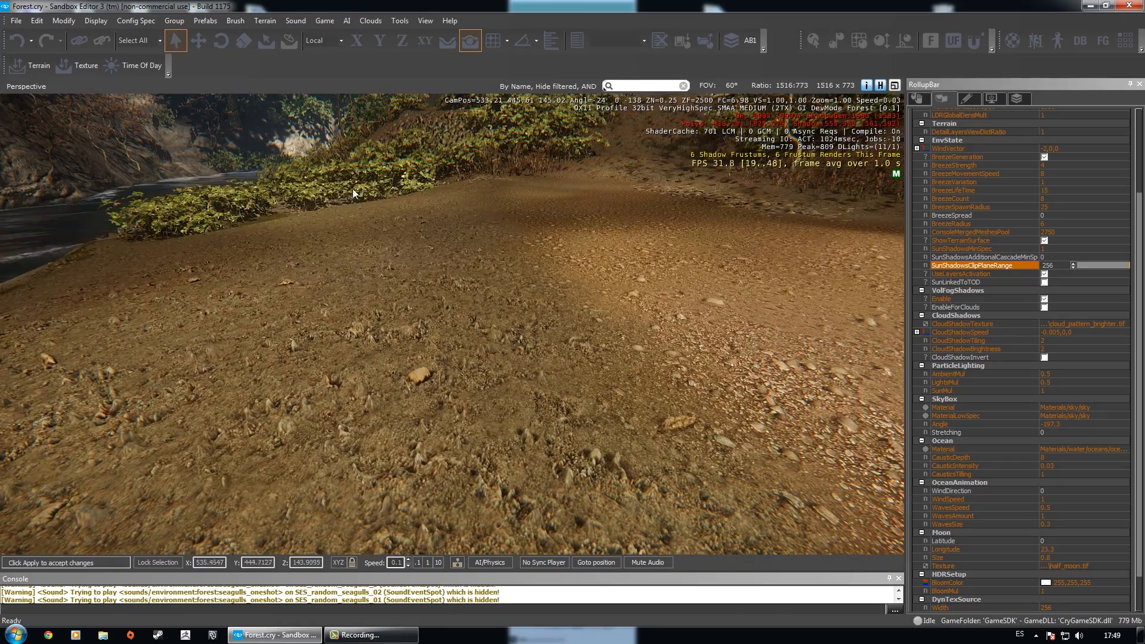
Set SunShadowsClipPlaneRange to 420 and examine the shadows around the rock pile and bushes.
right_drag(689, 341, 689, 342)
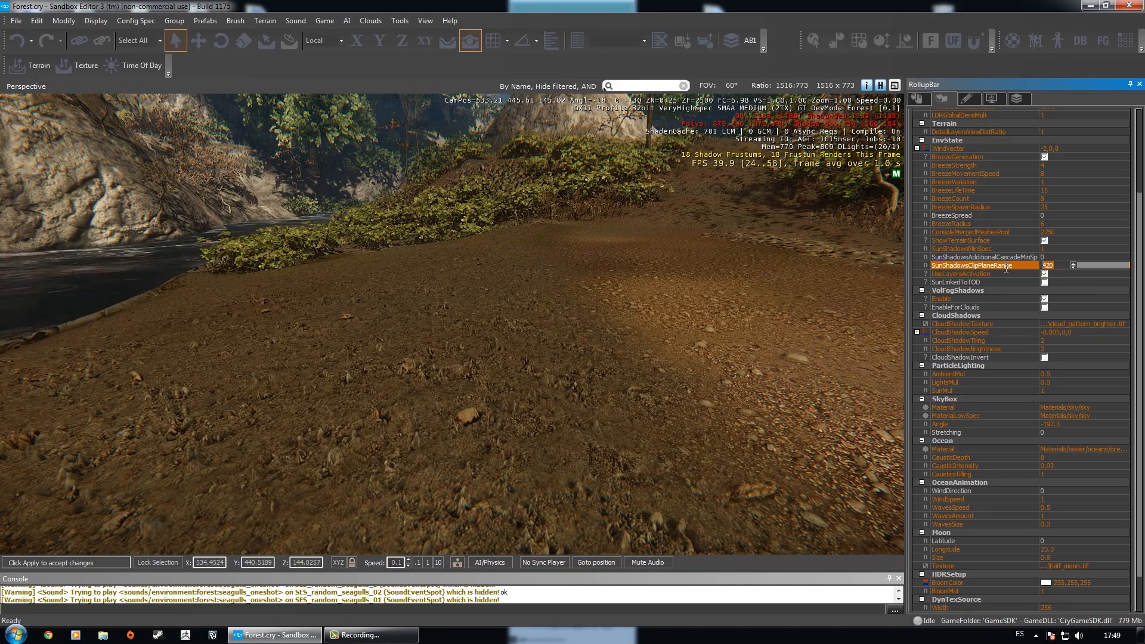
key(s)
right_drag(852, 256, 852, 257)
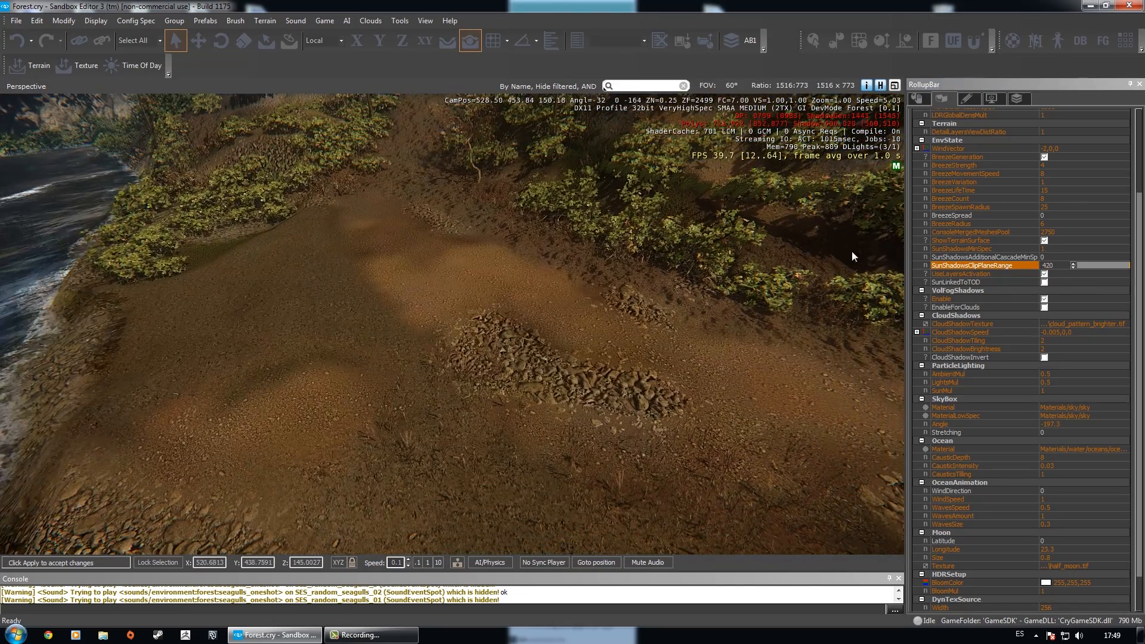
right_drag(434, 304, 434, 304)
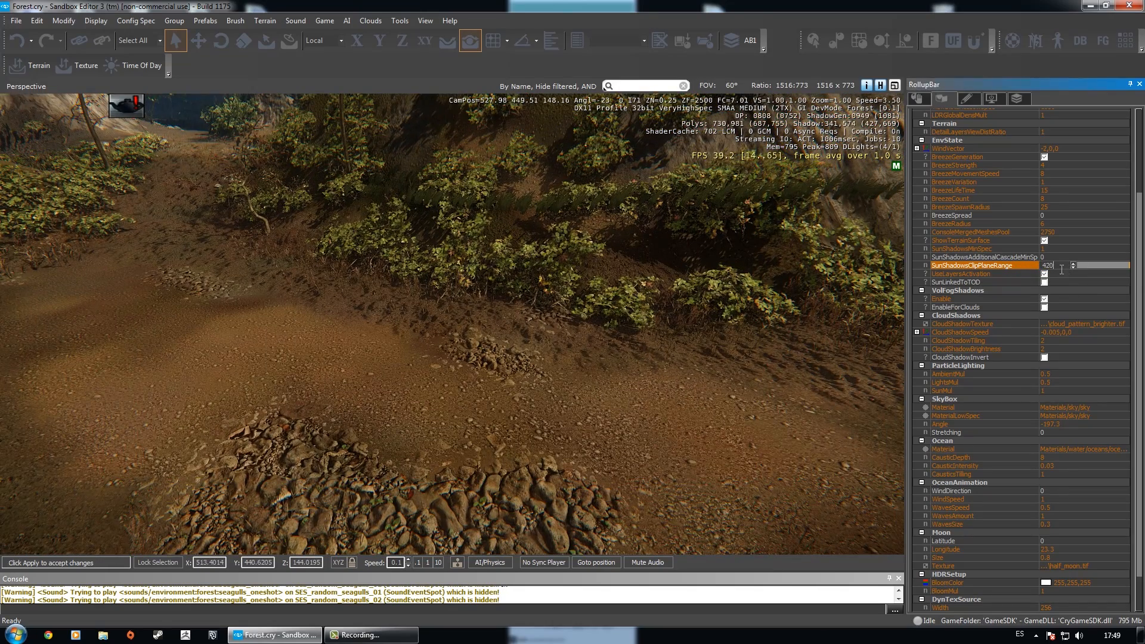
Set SunShadowsClipPlaneRange to 256 and examine the sun shadows on the path and bushes beside the river.
key(BackSpace)
key(BackSpace)
key(BackSpace)
text(30)
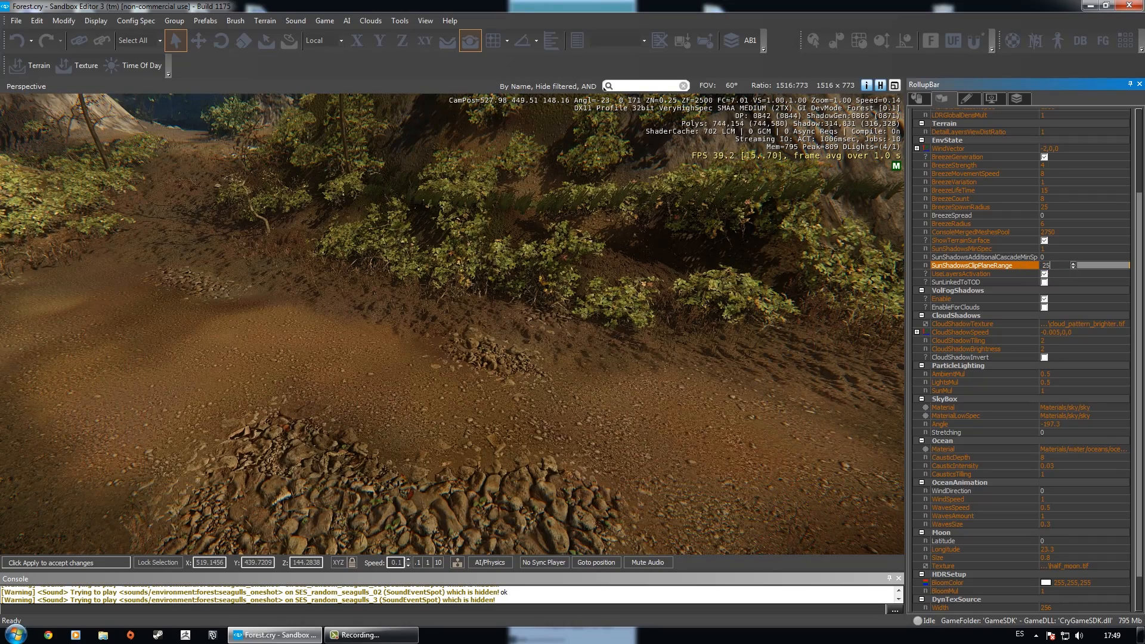
text(6)
right_drag(543, 282, 511, 301)
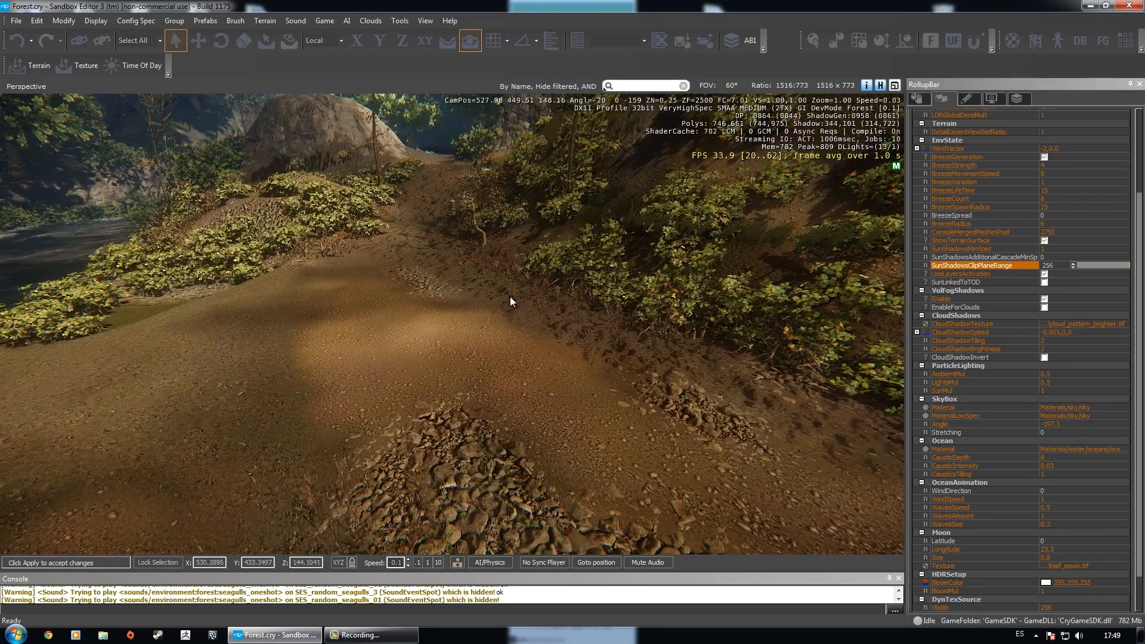
key(s)
right_drag(753, 279, 561, 292)
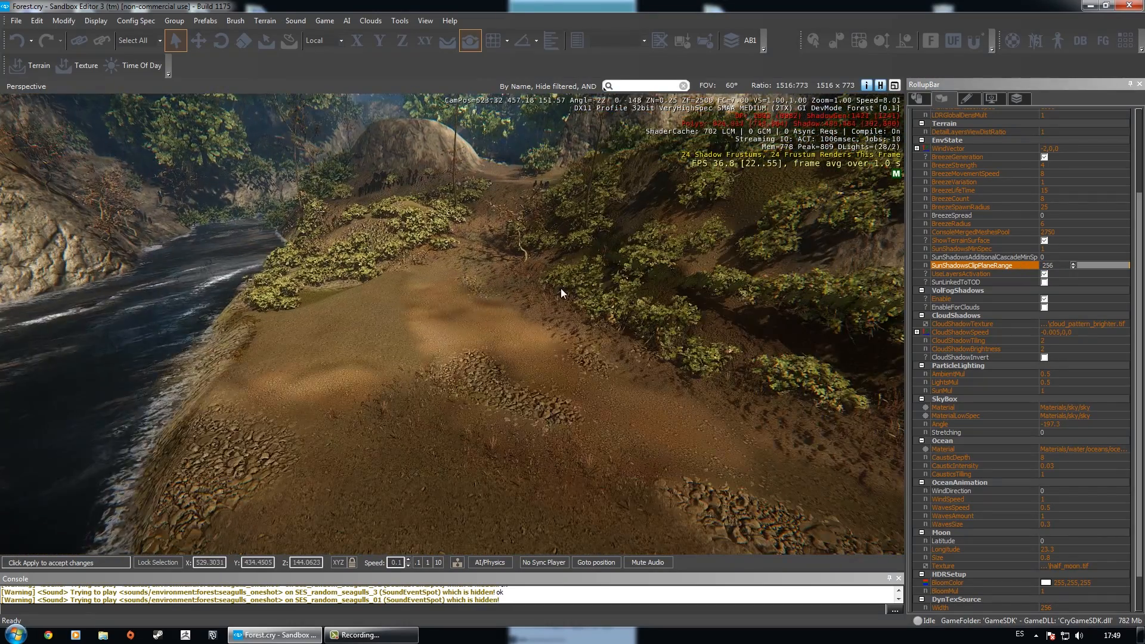
Switch UseLayersActivation off and back on, and examine the riverbank path for any effect.
click(984, 274)
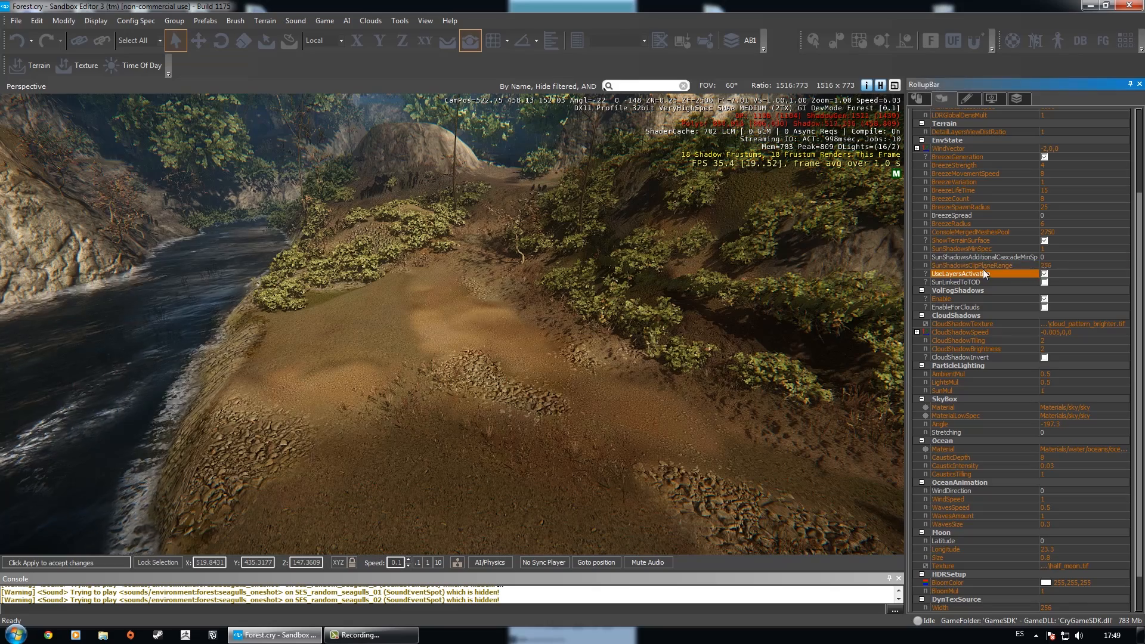
click(1043, 274)
click(1043, 274)
click(1043, 274)
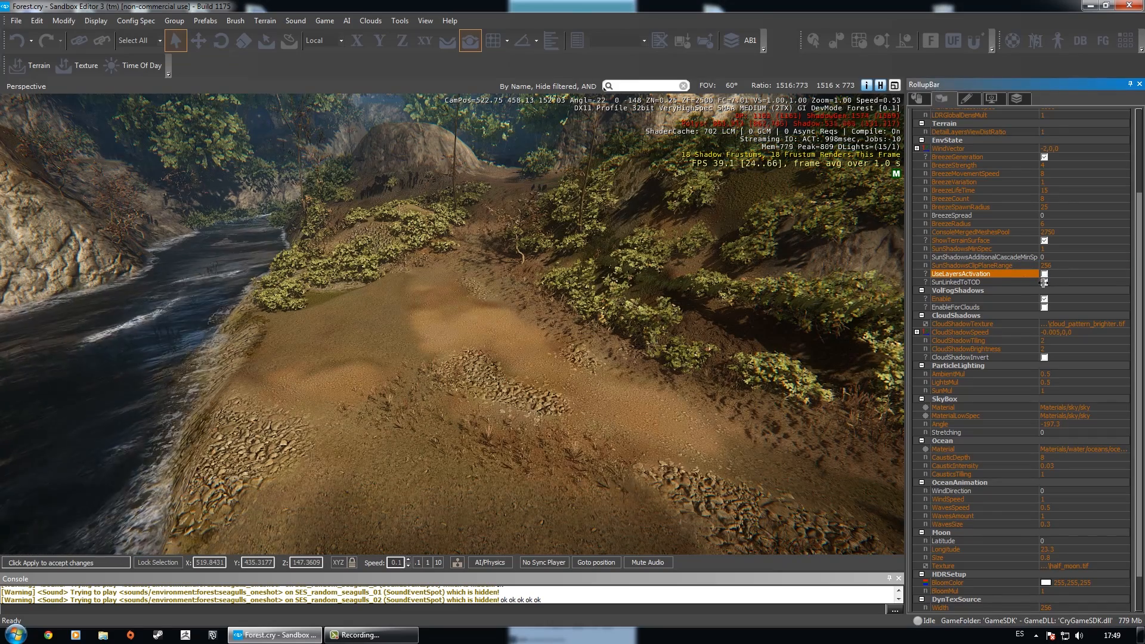
click(1044, 273)
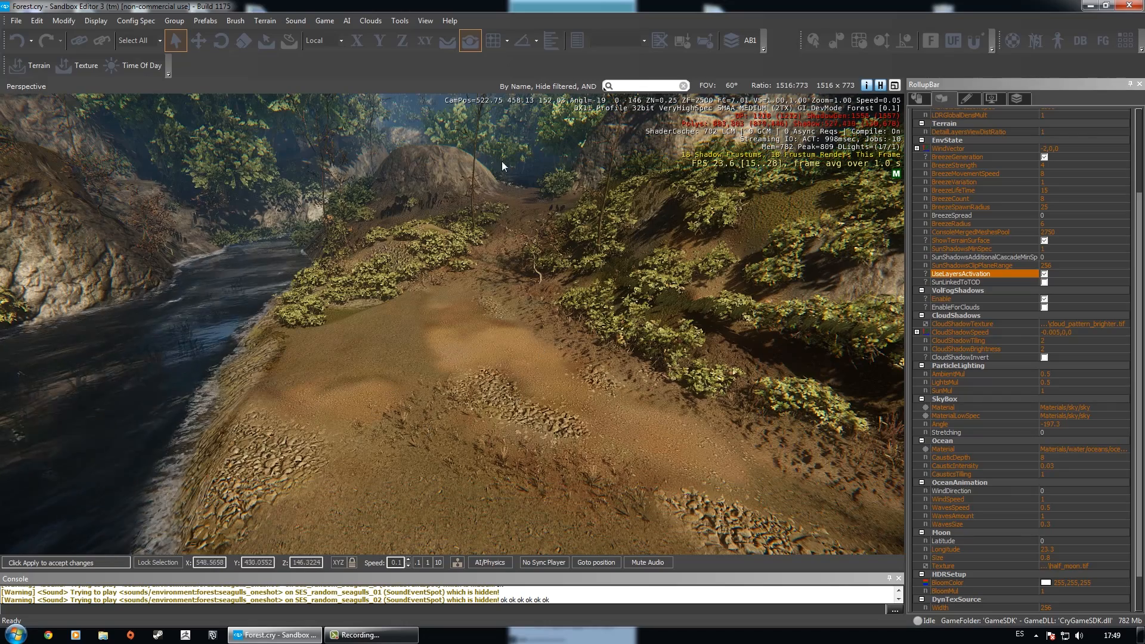
right_drag(715, 256, 680, 286)
key(w)
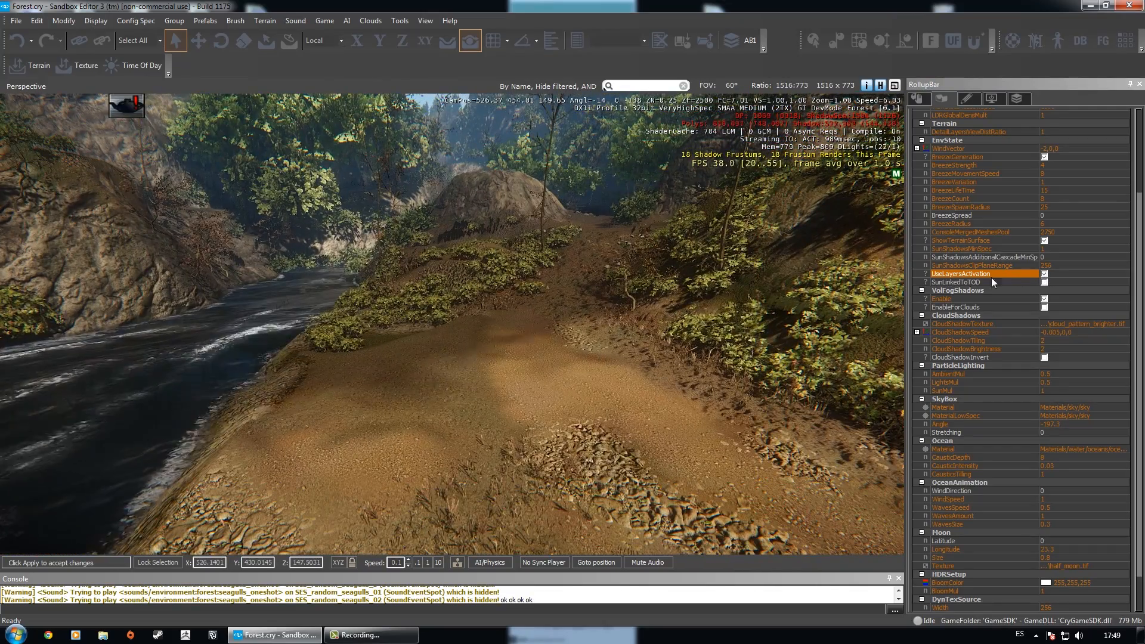
Try SunLinkedToTOD switched on while looking up at the sun, and switch the option off again.
click(980, 282)
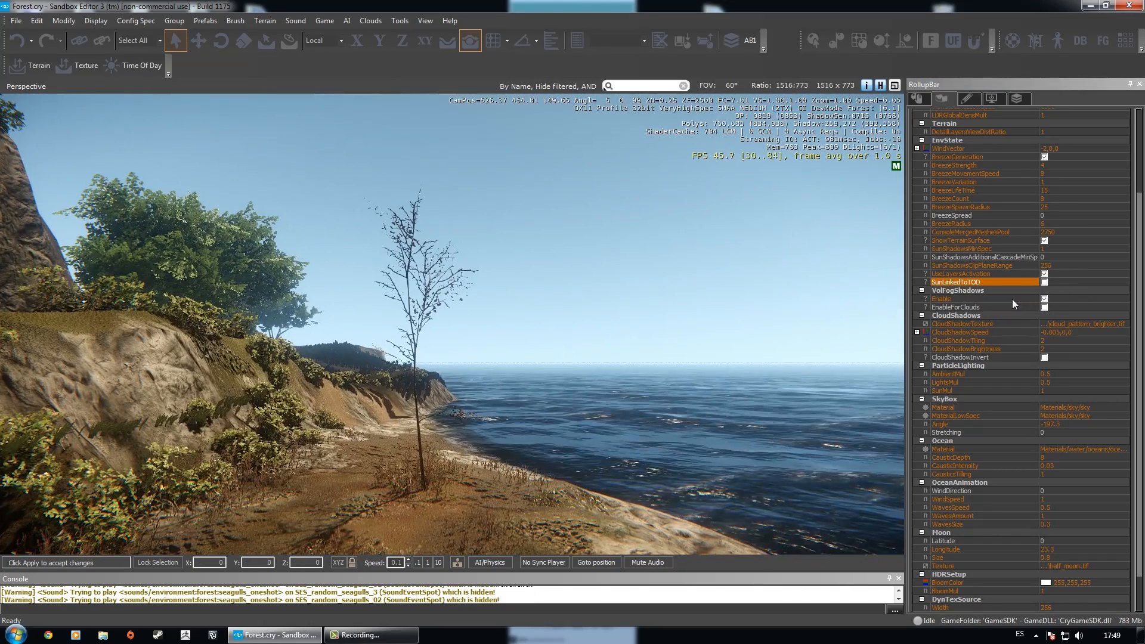
click(1045, 281)
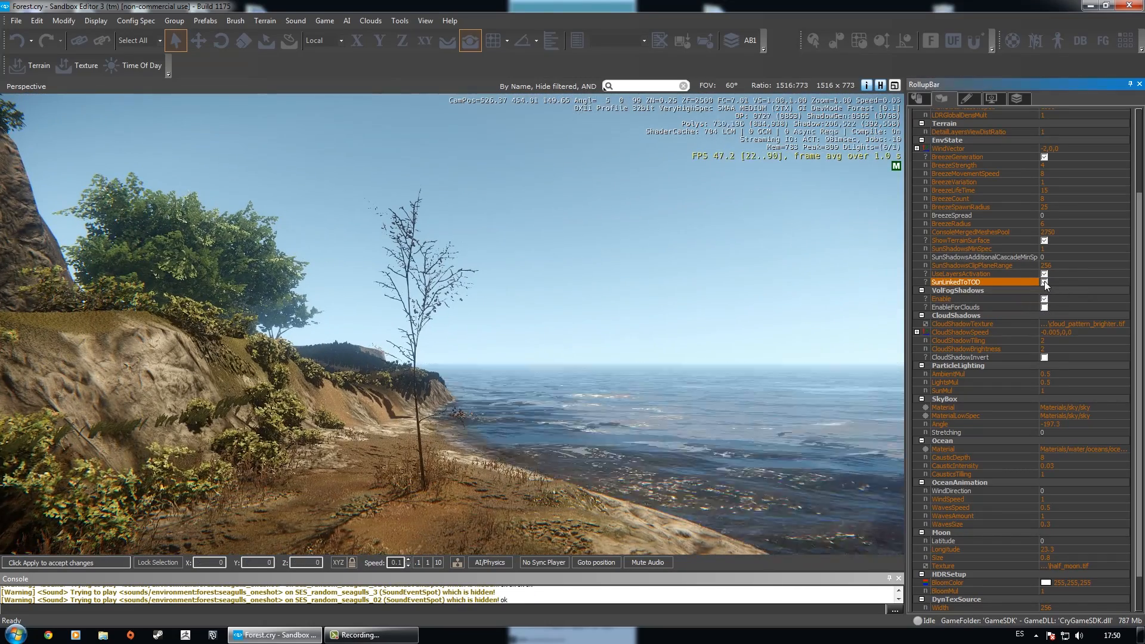
right_drag(569, 294, 599, 184)
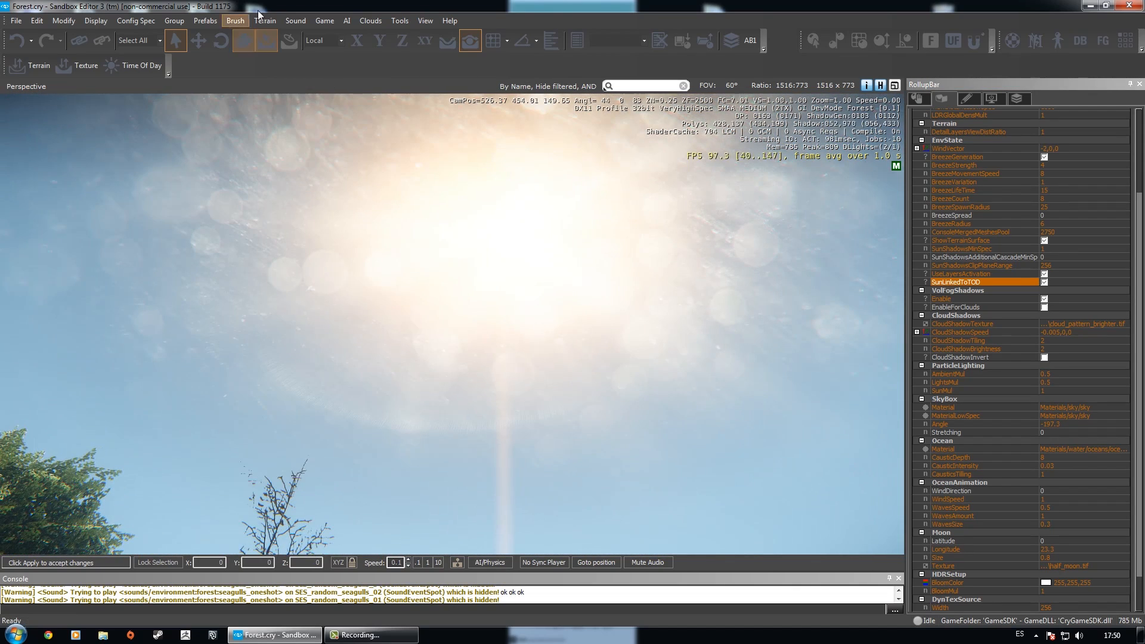
click(260, 20)
click(290, 85)
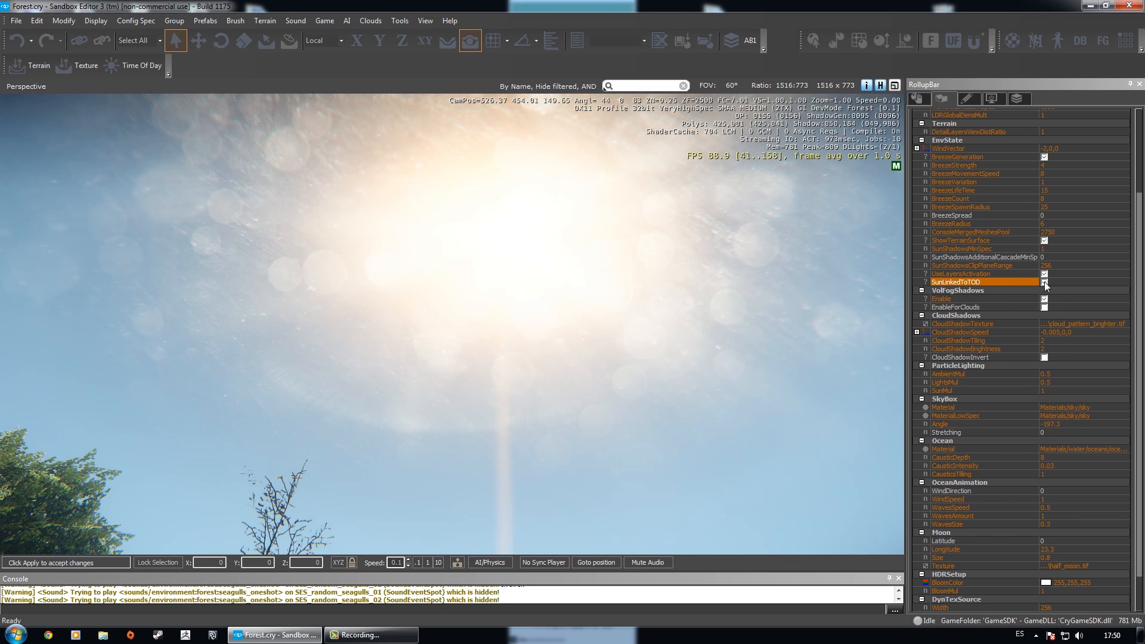
click(1043, 283)
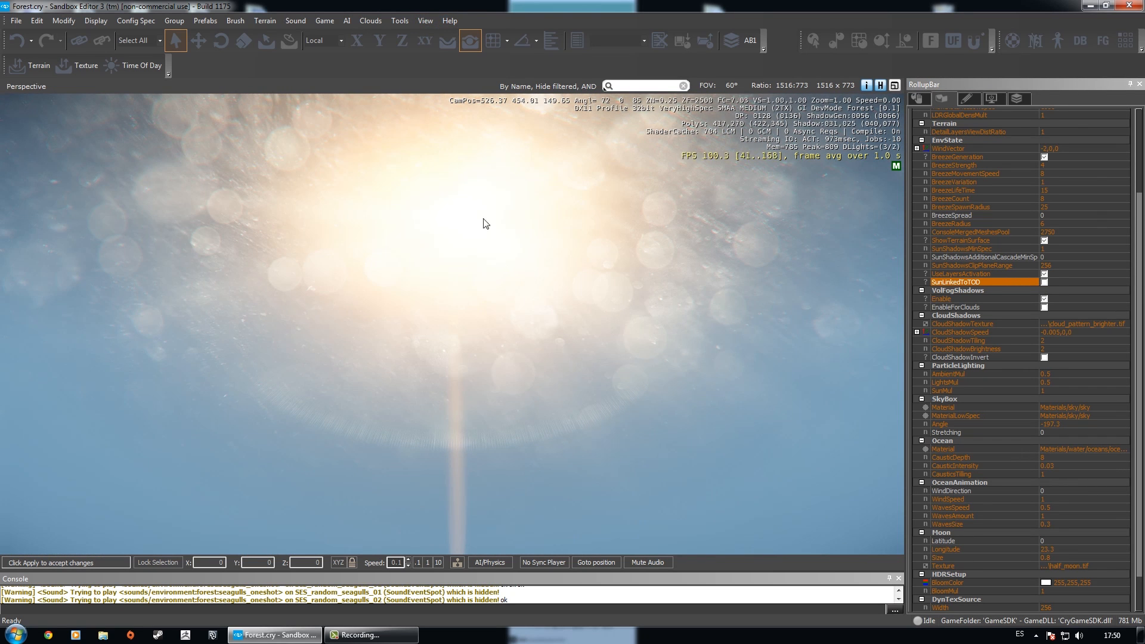
View the sun settings in the terrain Lighting Tool and the Time Of Day editor, closing each one.
click(265, 21)
click(367, 128)
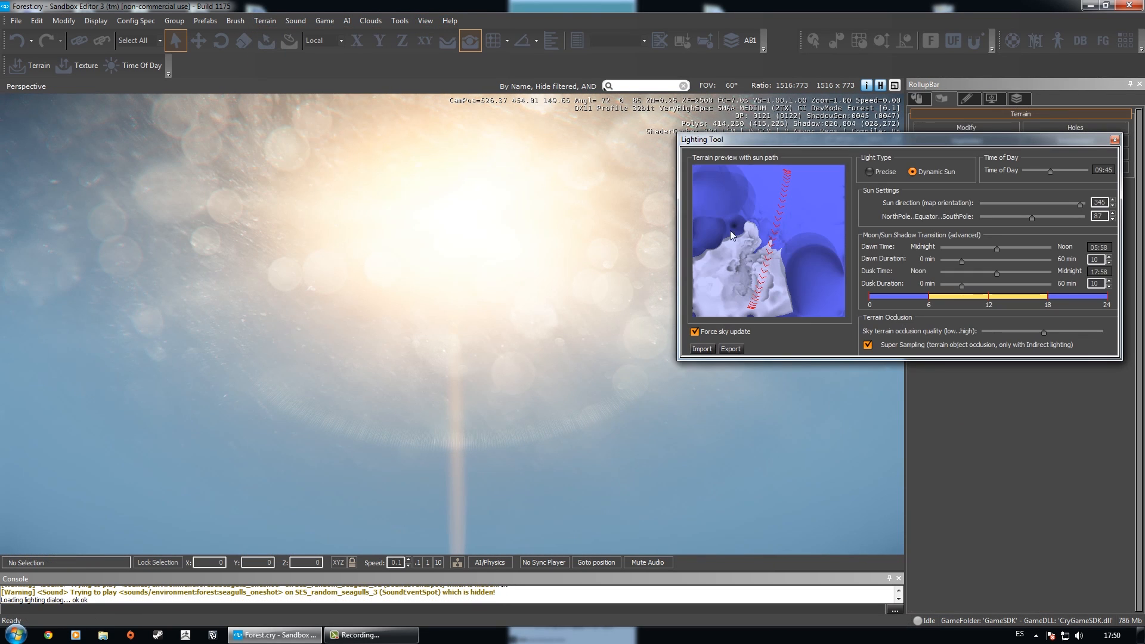
click(1115, 139)
click(275, 21)
click(289, 81)
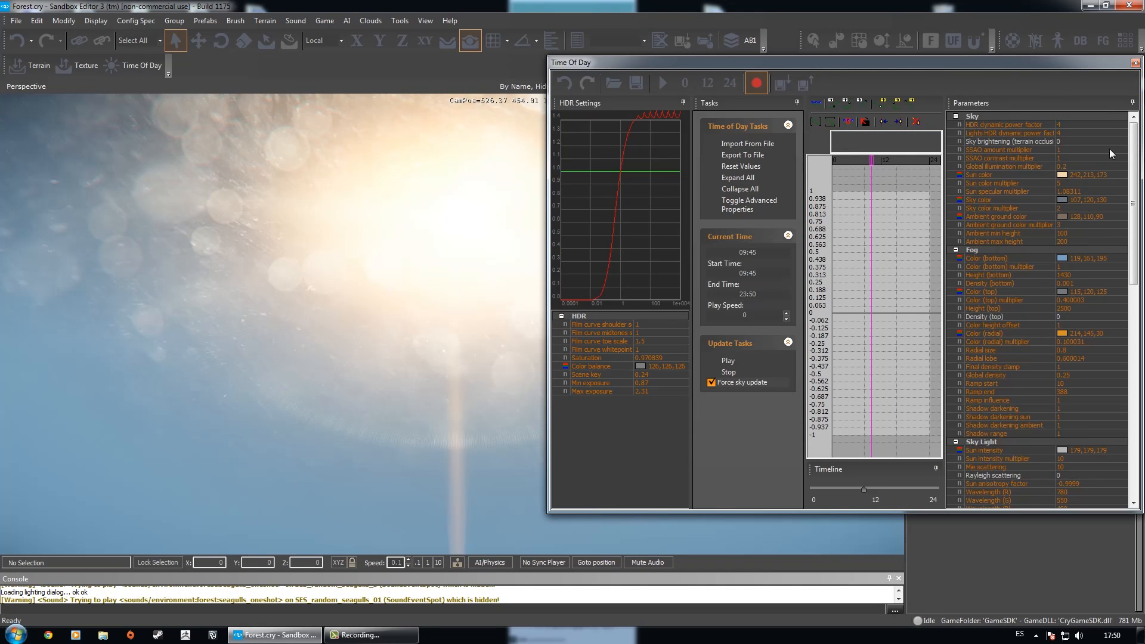
click(1135, 63)
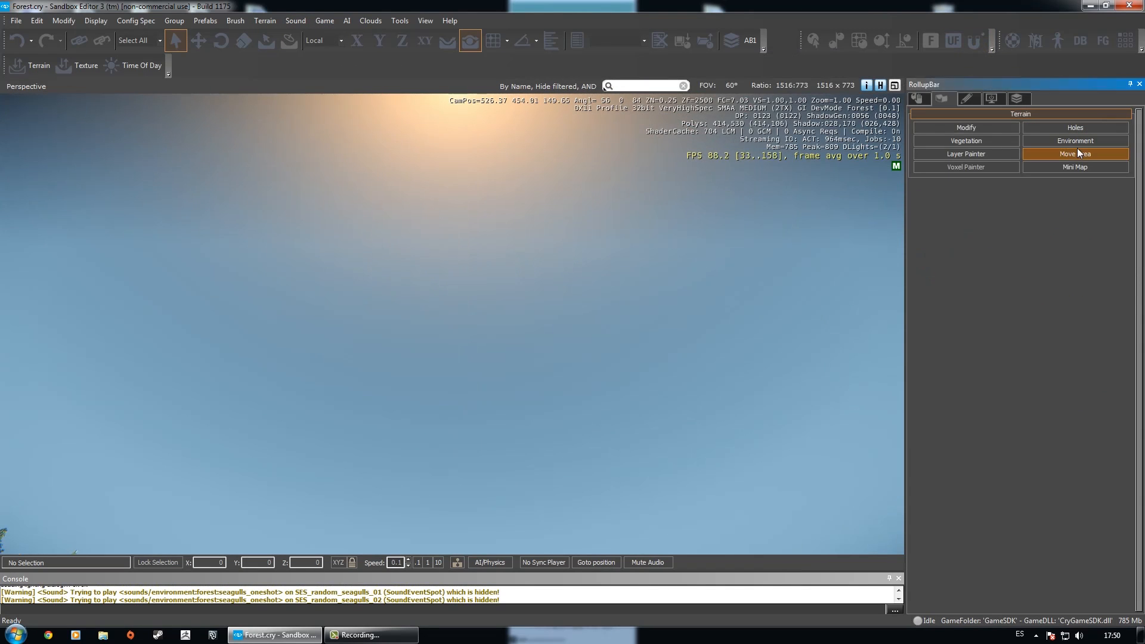
Reopen the terrain Environment settings and enable SunLinkedToTOD, toggling it repeatedly to compare the sun and leaving it on.
click(1075, 140)
right_drag(656, 265, 656, 346)
click(1043, 391)
right_drag(835, 321, 834, 179)
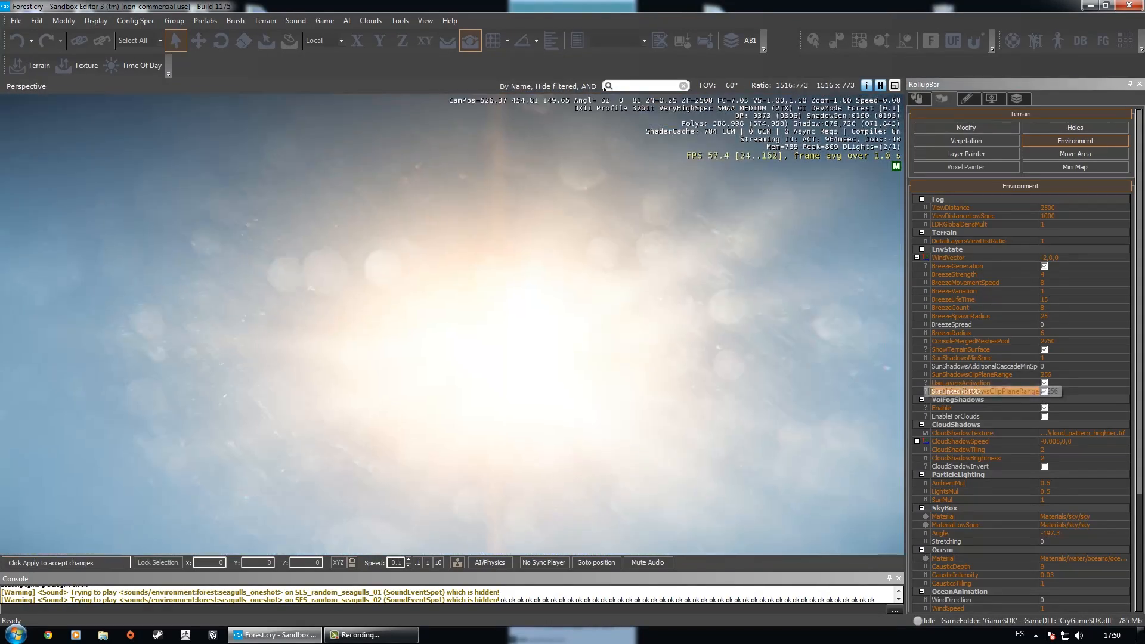
right_drag(452, 268, 452, 387)
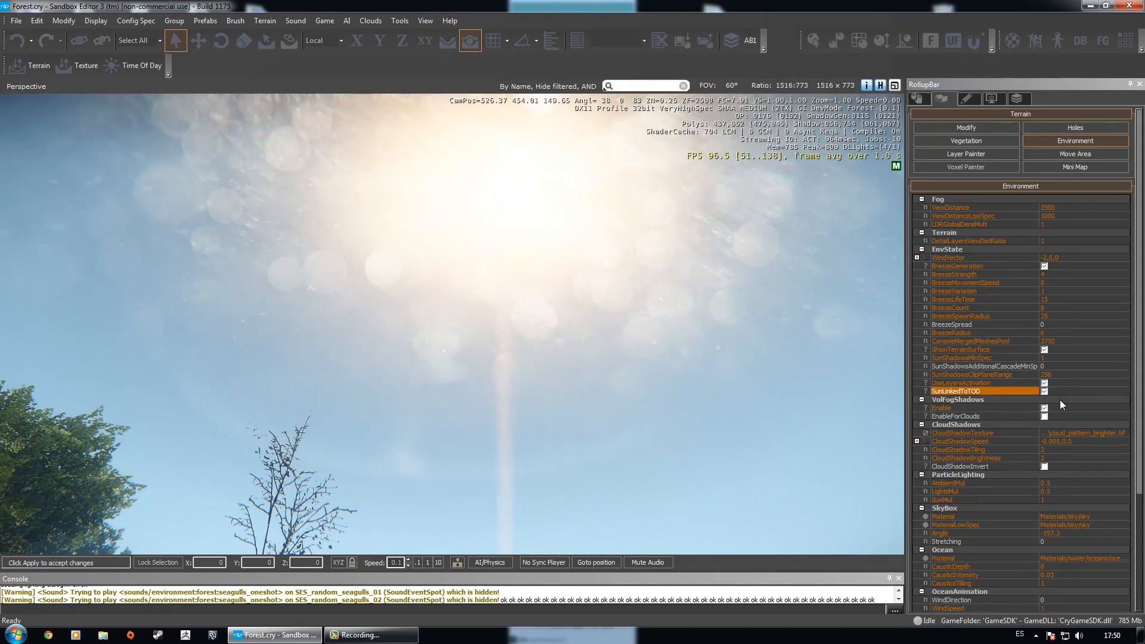
click(1044, 391)
click(1044, 391)
click(1044, 391)
click(1043, 391)
Return to the riverbank path and turn on EnableForClouds under VolFogShadows, examining the shadows on the ground.
right_drag(621, 269, 859, 429)
key(w)
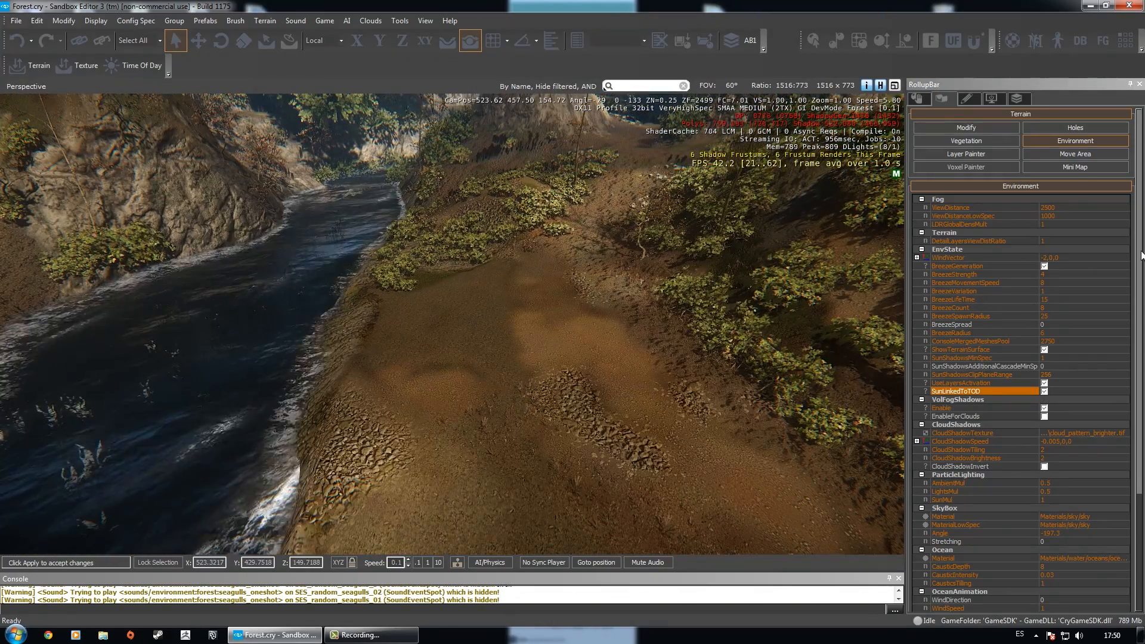
drag(1141, 256, 1139, 388)
right_drag(696, 228, 847, 179)
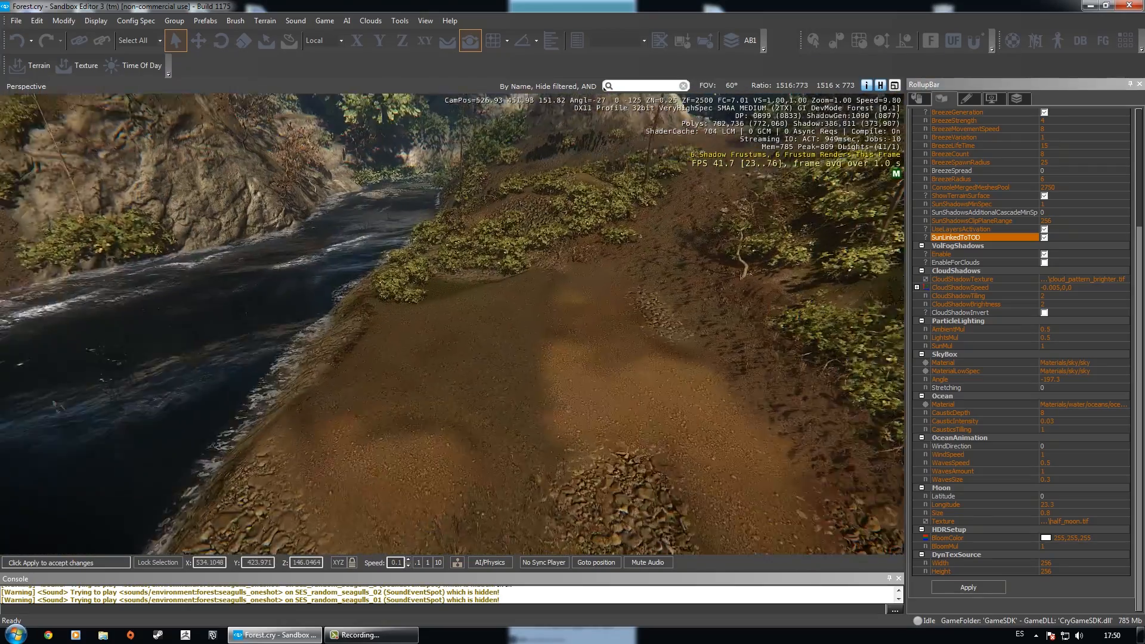
click(954, 254)
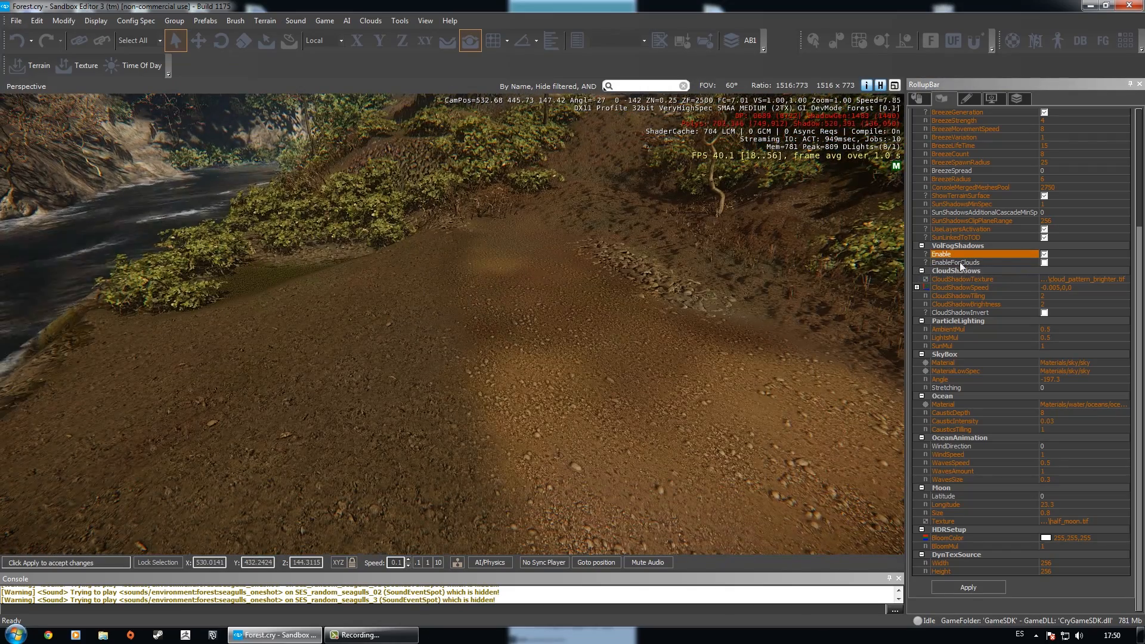
click(960, 263)
click(957, 255)
right_drag(452, 297, 409, 294)
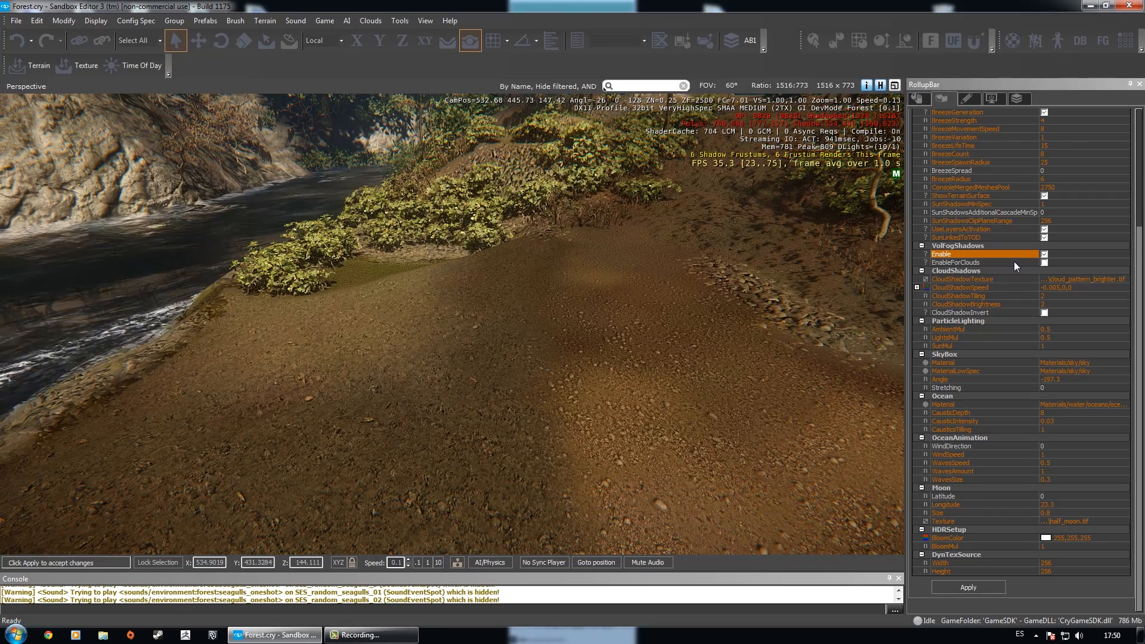
click(1043, 262)
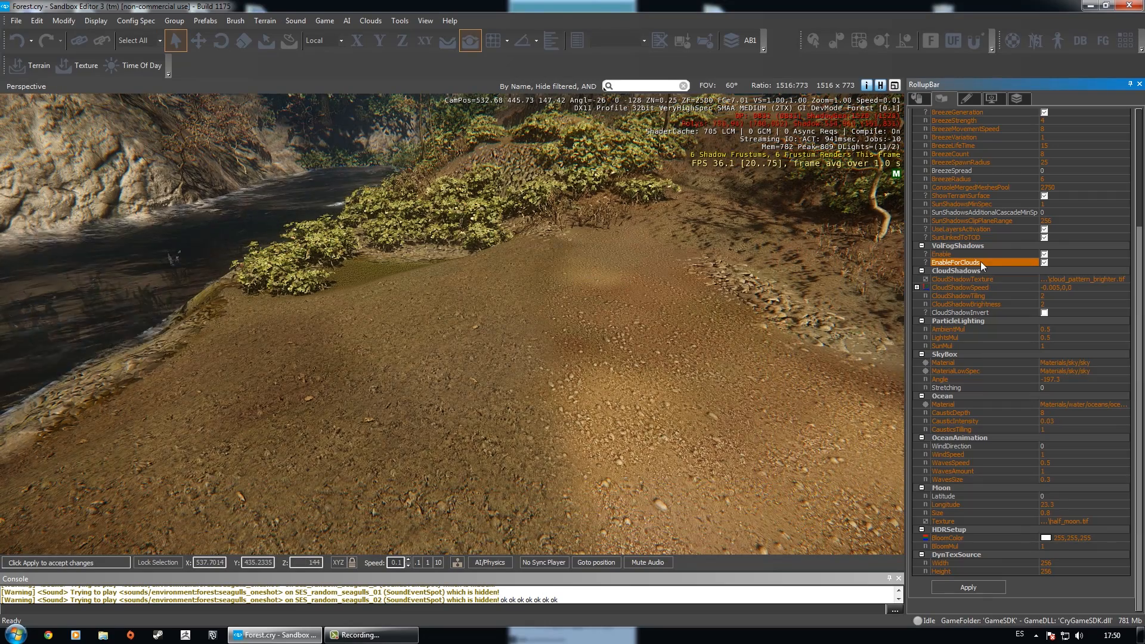
click(970, 255)
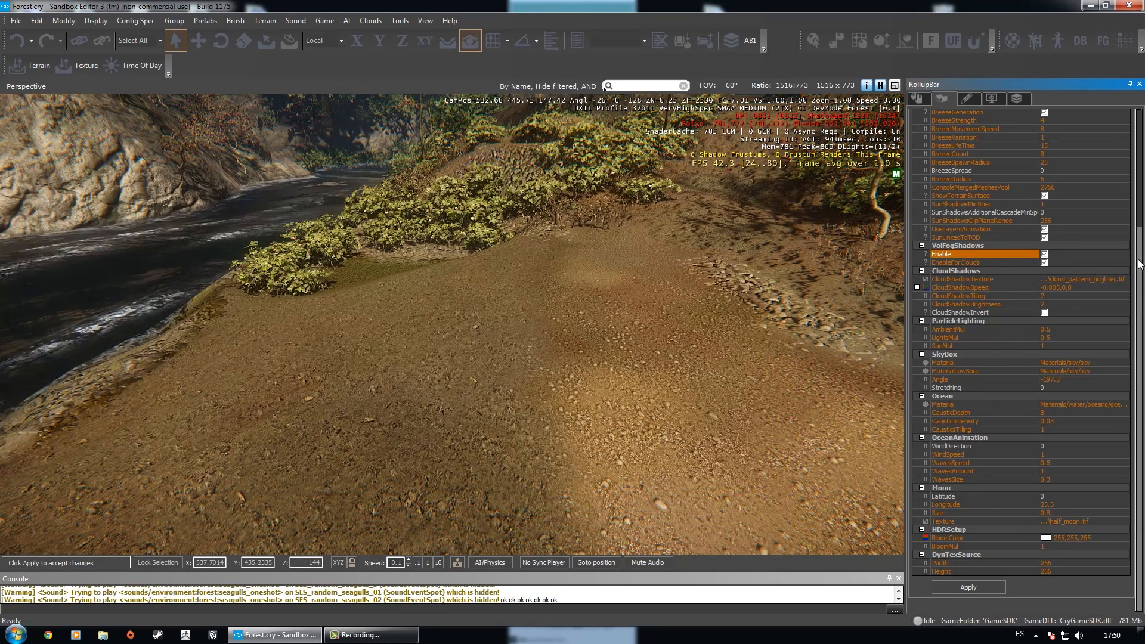
Select CloudShadowTexture and examine its preview and the cloud shadows on the terrain from high above the river.
scroll(824, 258, down, 15)
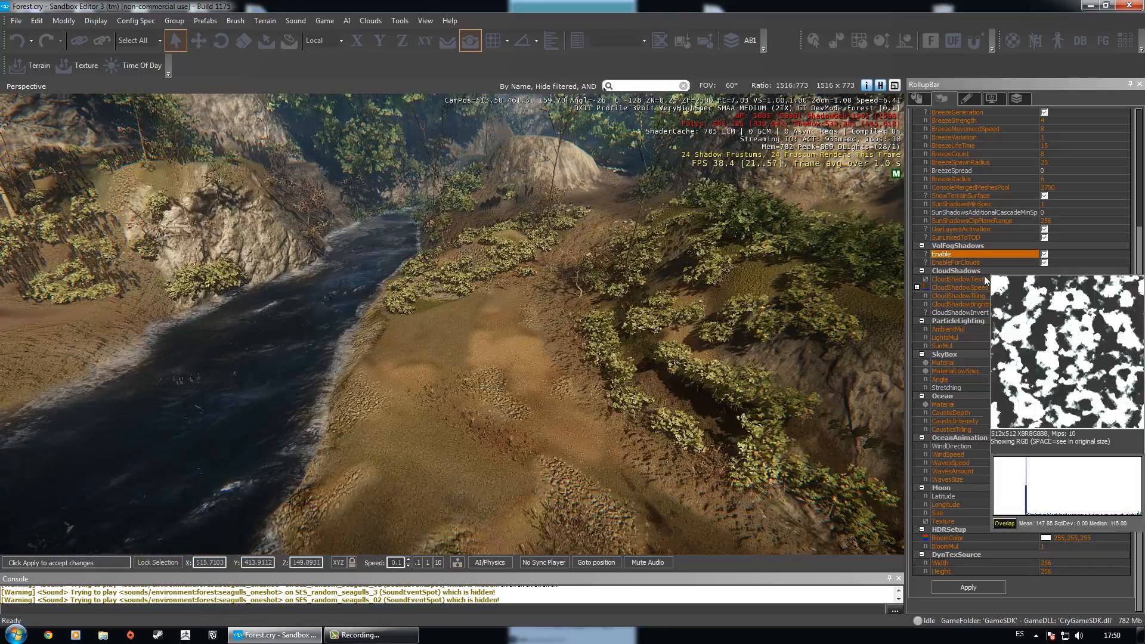
click(984, 277)
key(s)
right_drag(653, 302, 736, 313)
key(s)
mouse_move(437, 240)
right_down()
mouse_move(477, 245)
mouse_move(537, 274)
mouse_move(438, 240)
right_up()
right_drag(464, 376, 441, 454)
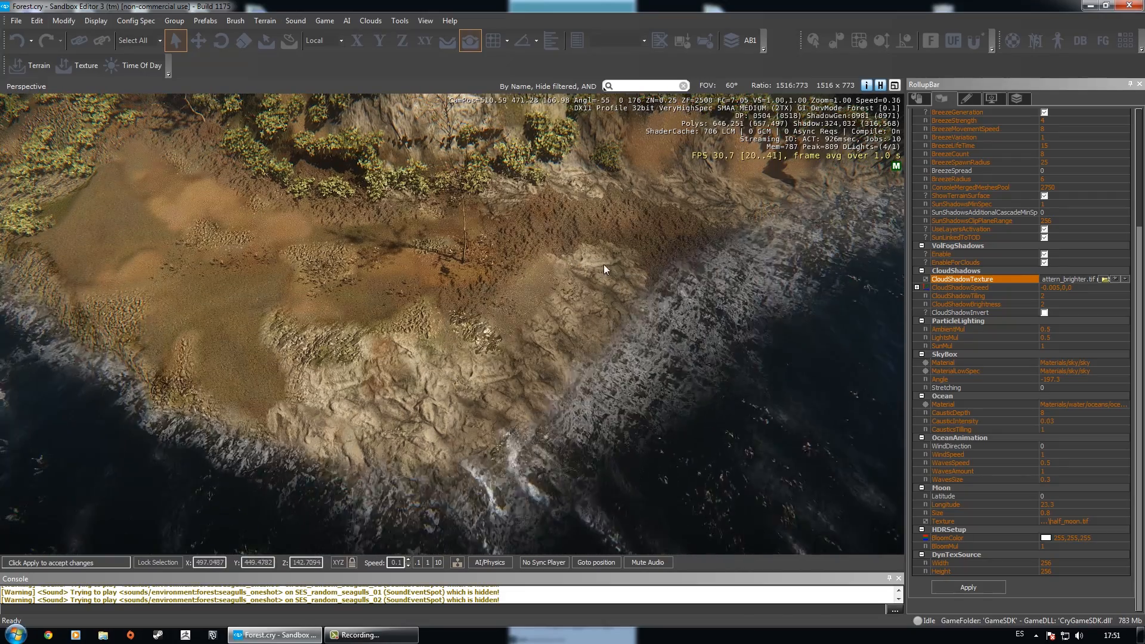
right_drag(603, 263, 576, 229)
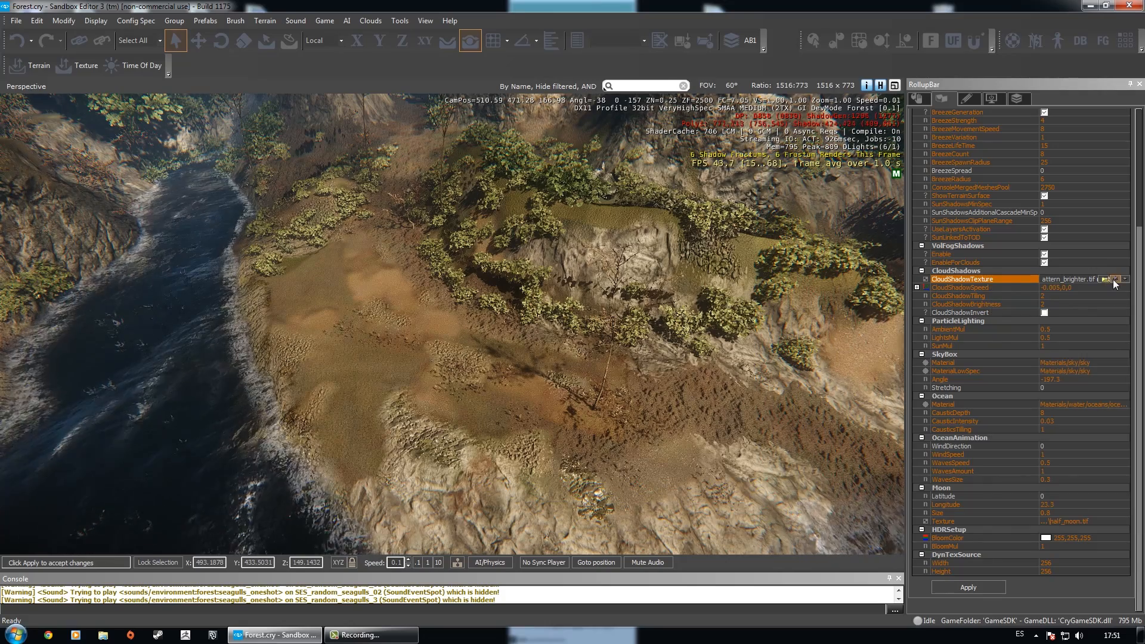
mouse_move(1111, 281)
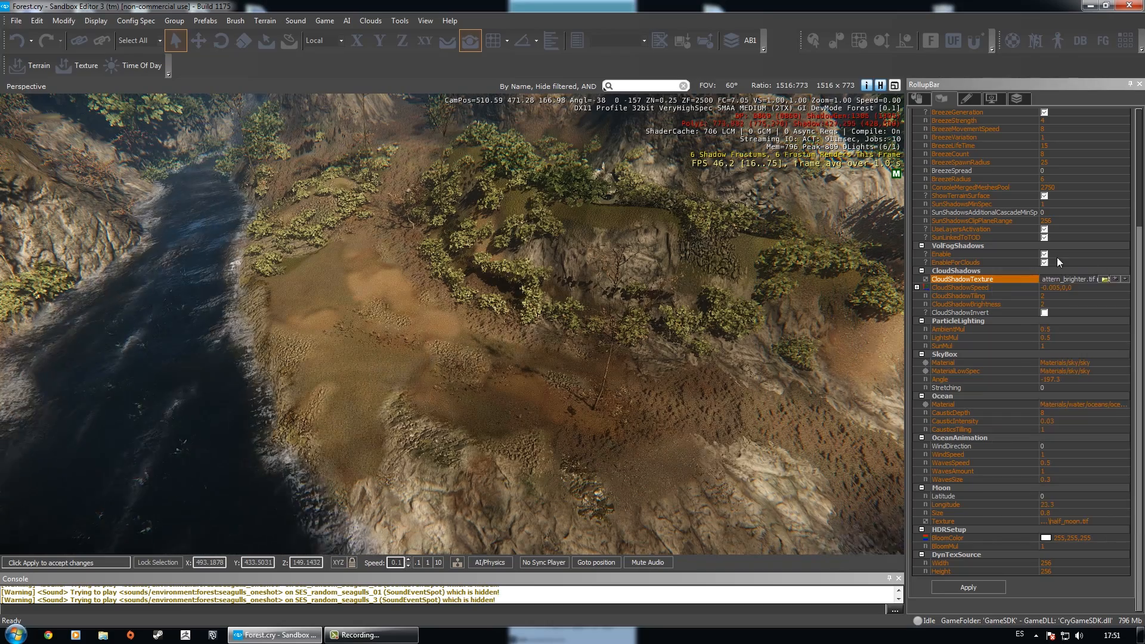
Set CloudShadowSpeed to 0,0,0 and examine the cloud shadows from higher above the river.
click(1060, 287)
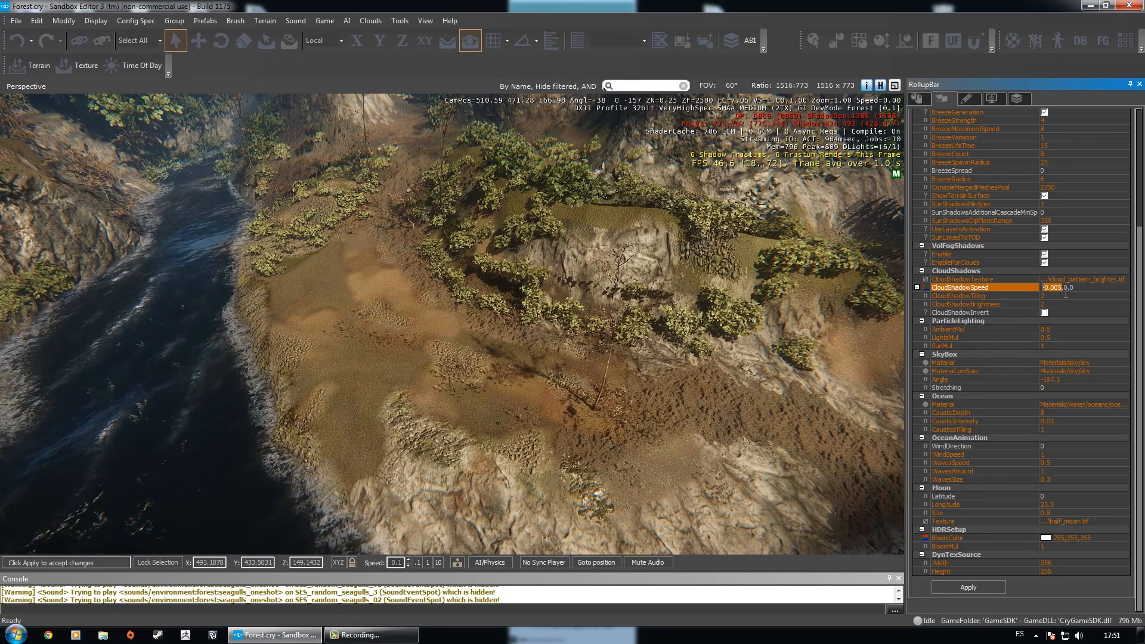
text(0)
key(Return)
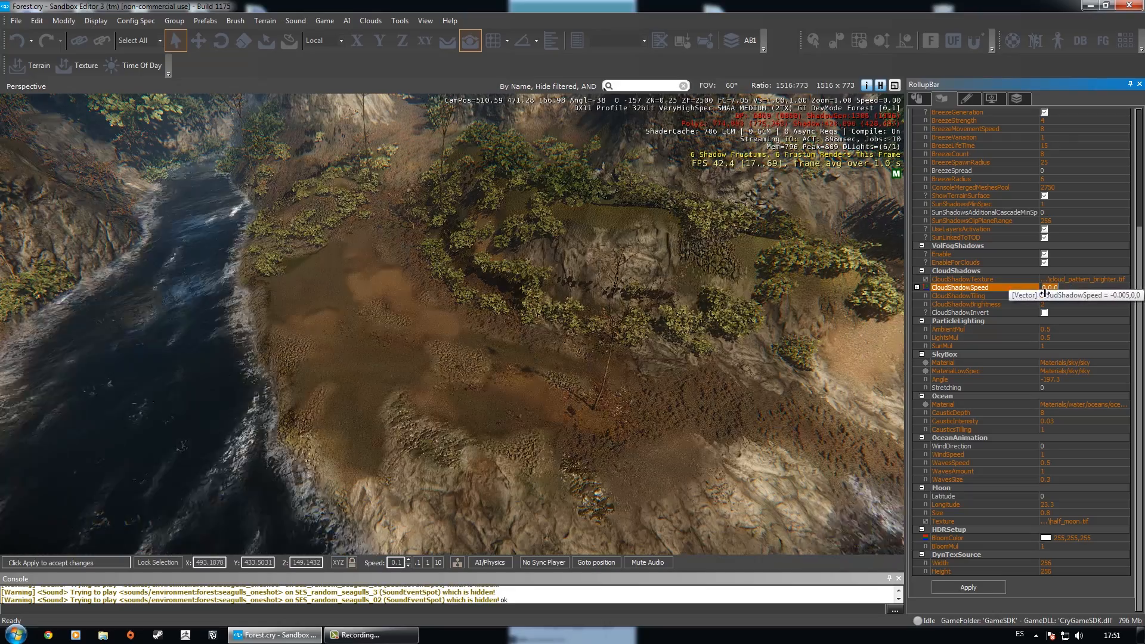
scroll(407, 288, down, 5)
right_drag(408, 288, 388, 263)
key(s)
right_drag(604, 88, 604, 87)
Set CloudShadowTiling to 1 and the camera speed to 1, and examine the cloud shadows along the riverbank.
click(1050, 297)
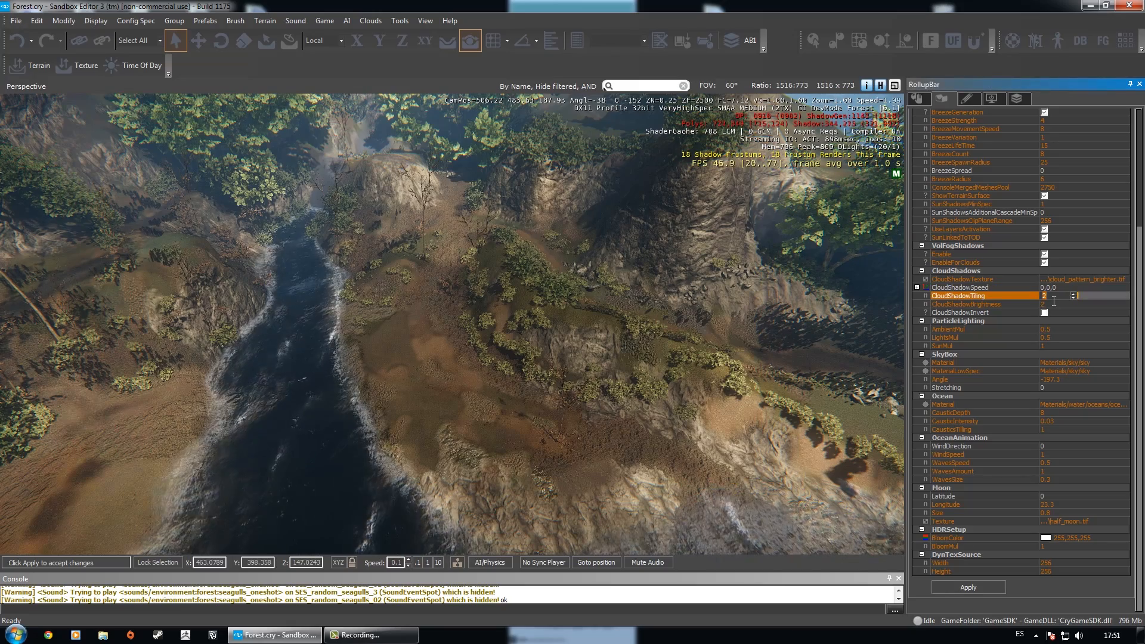
text(1)
right_drag(589, 308, 589, 309)
click(428, 562)
right_drag(428, 417, 428, 418)
key(s)
key(w)
key(w)
key(w)
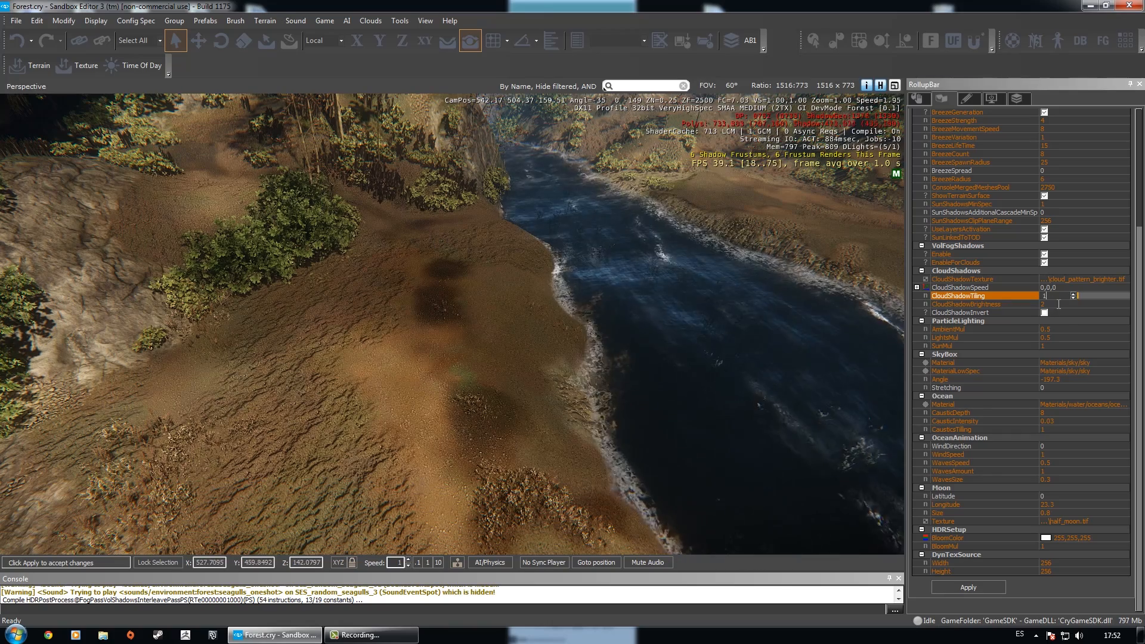
right_drag(563, 314, 723, 264)
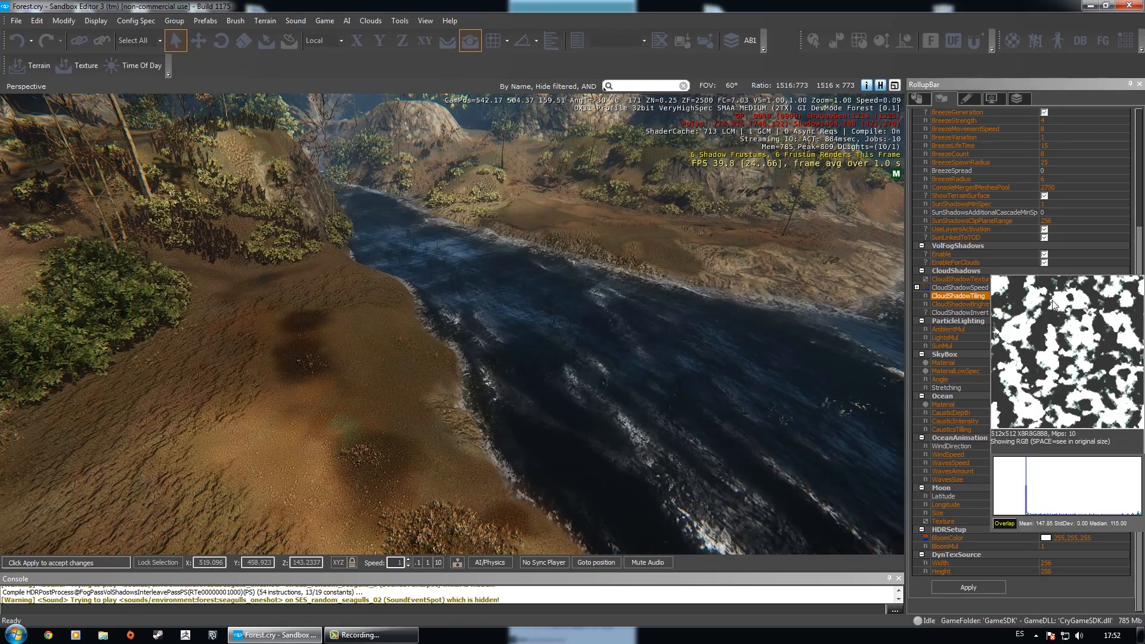
right_drag(659, 241, 613, 261)
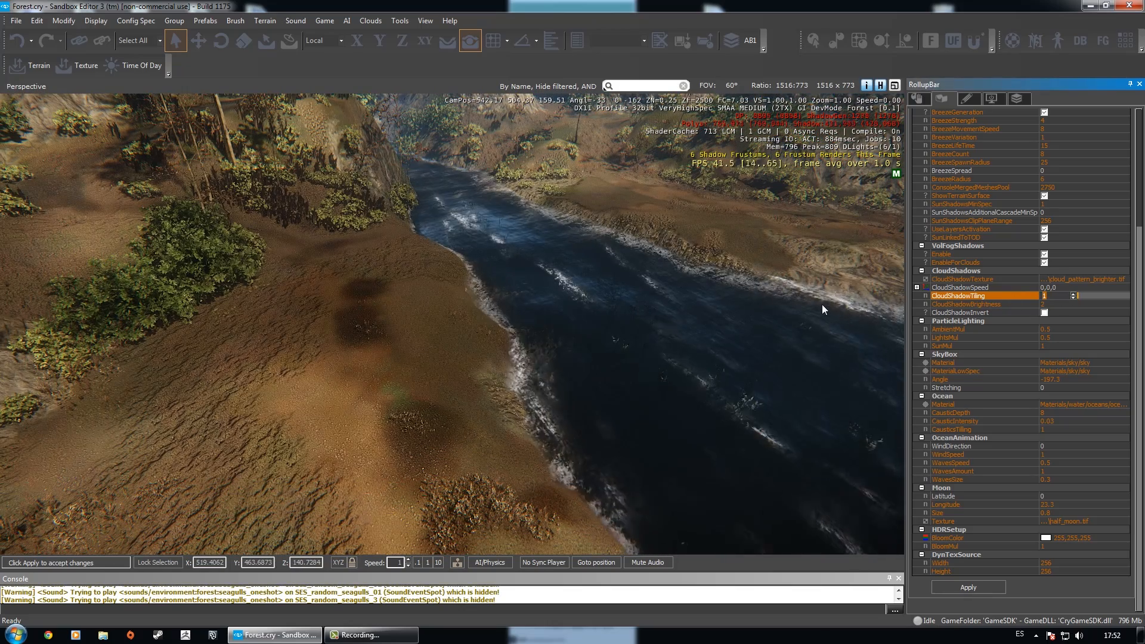
Set CloudShadowTiling to 7 and examine the cloud shadow pattern on the bank and hillside.
text(7)
key(Return)
right_drag(709, 292, 403, 260)
right_drag(596, 286, 508, 323)
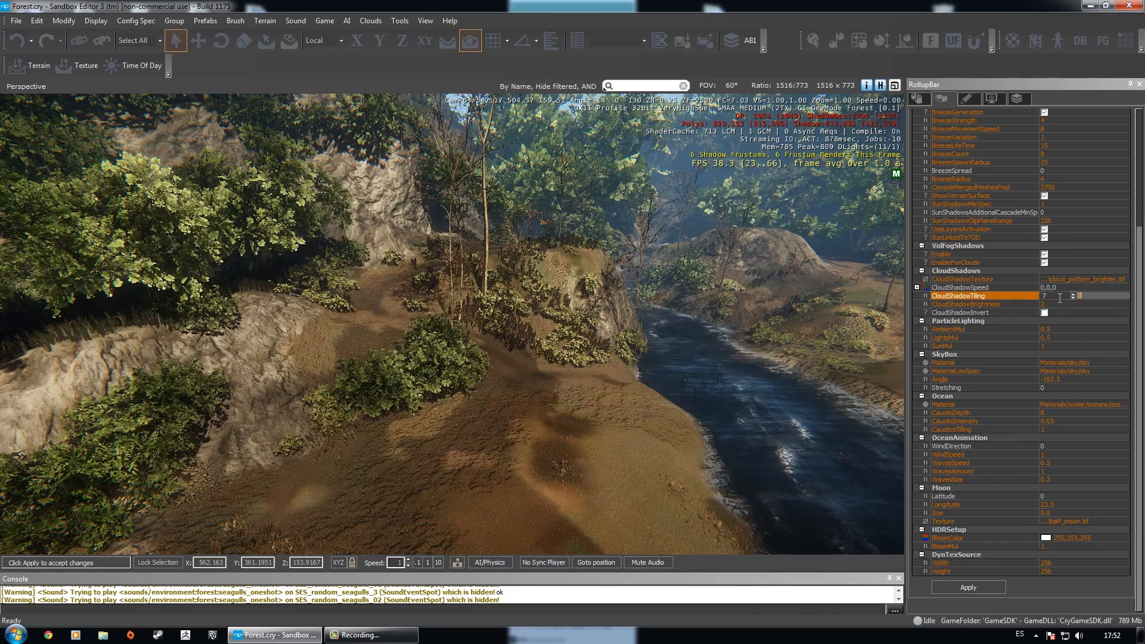
Set CloudShadowSpeed to 1,0,0 and examine how the cloud shadows move across the riverbank.
click(1045, 288)
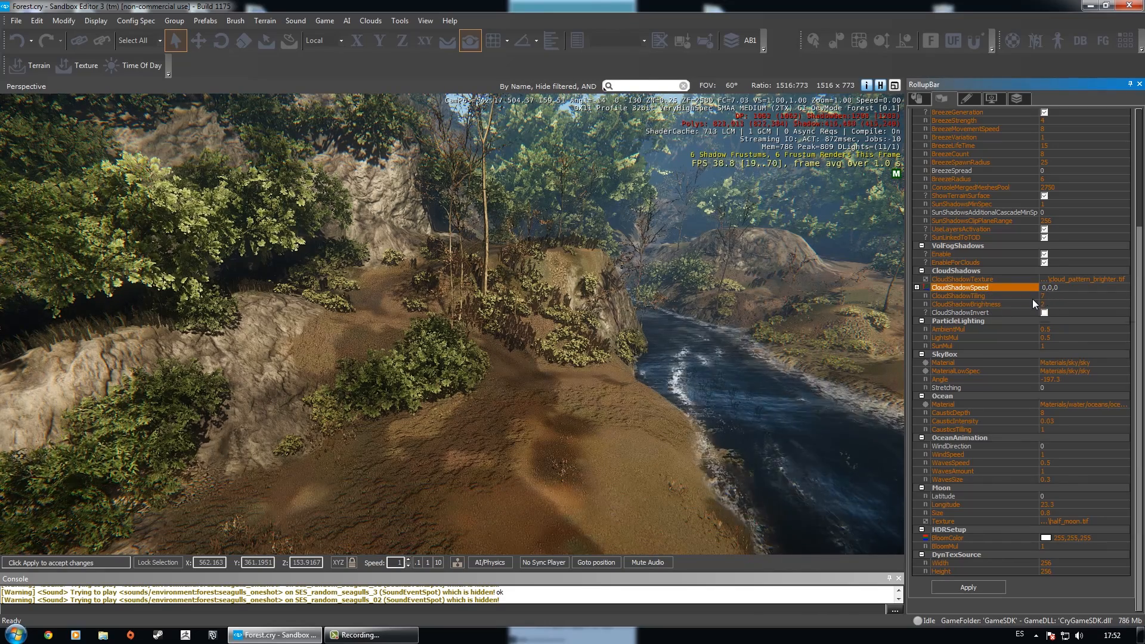
key(BackSpace)
text(1)
key(Return)
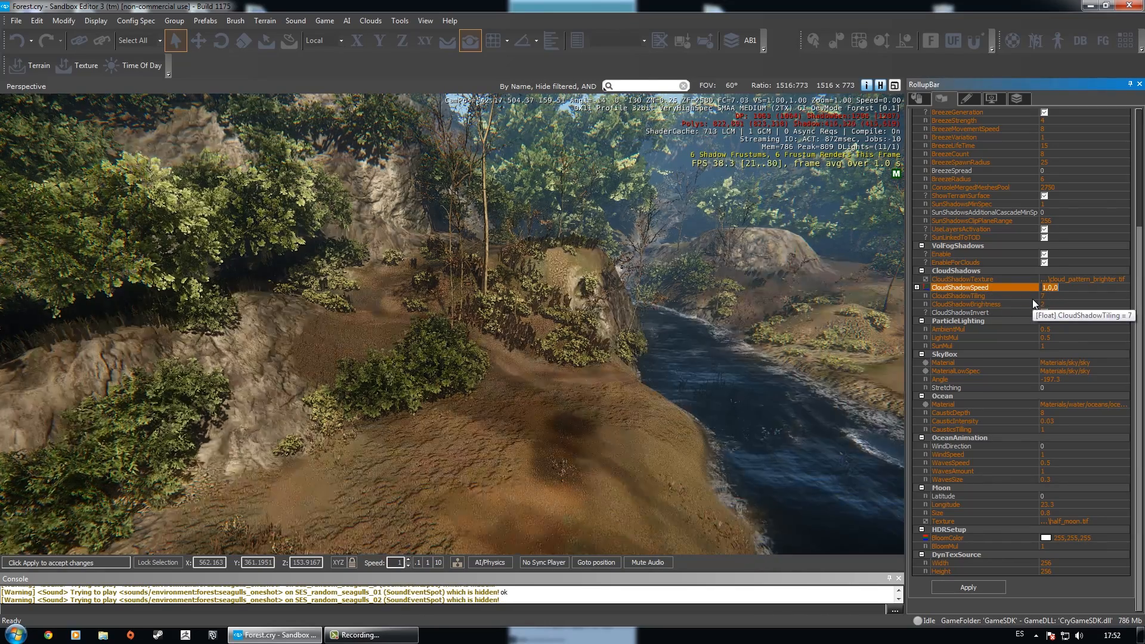
right_drag(570, 323, 623, 329)
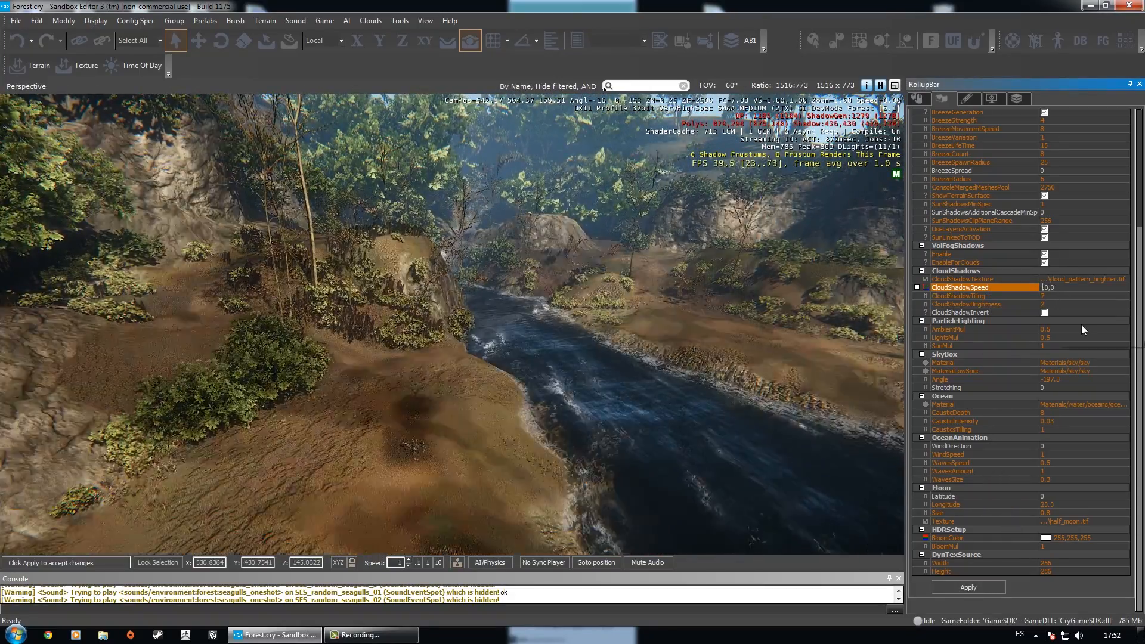
Set CloudShadowSpeed to -0.005,0,0 and examine the drifting cloud shadows on the bank and river.
text(-0.005)
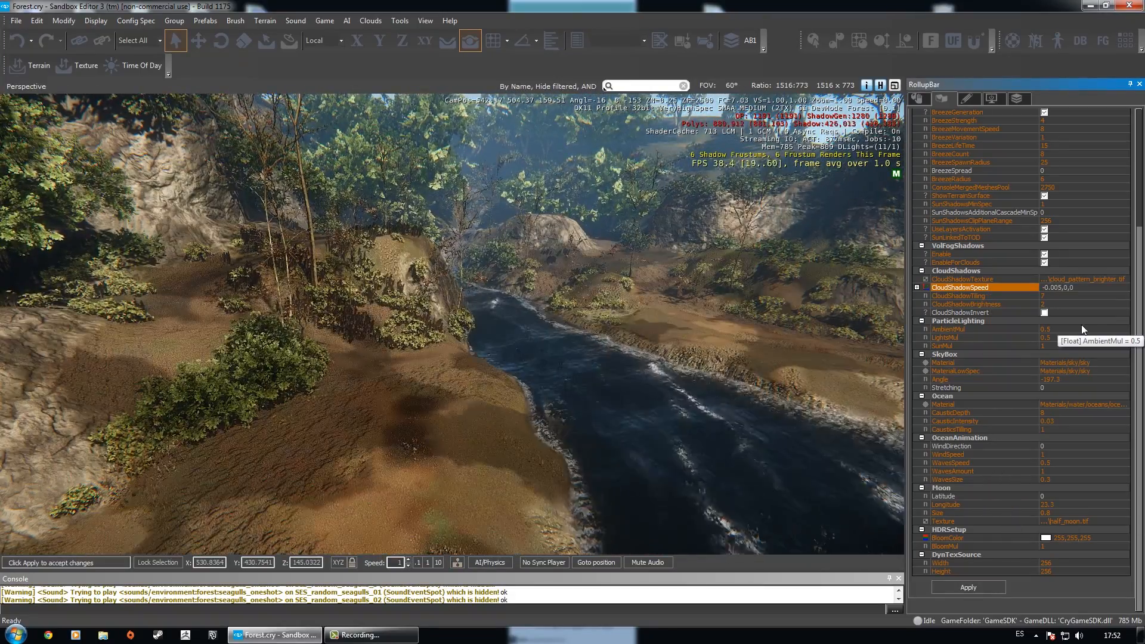
right_drag(460, 377, 460, 378)
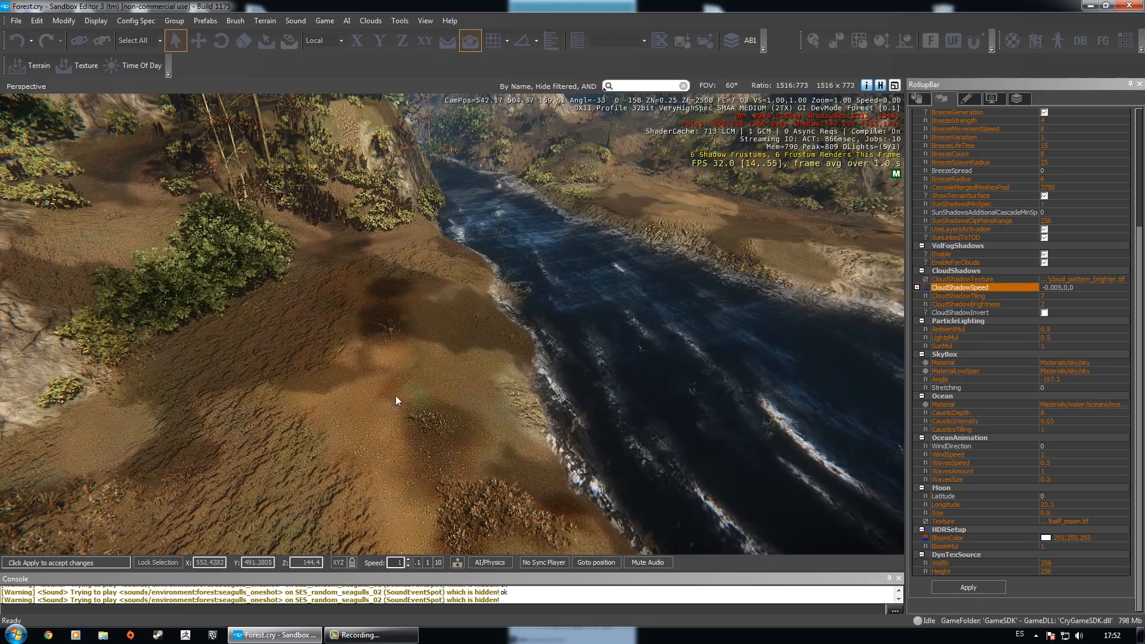
click(1067, 296)
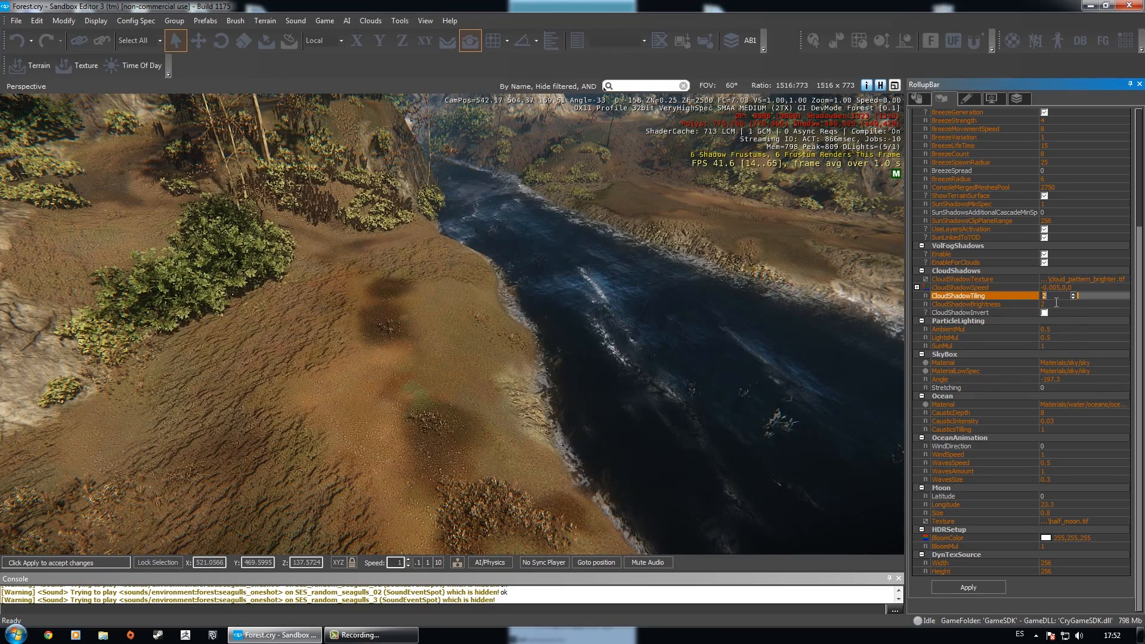
key(Return)
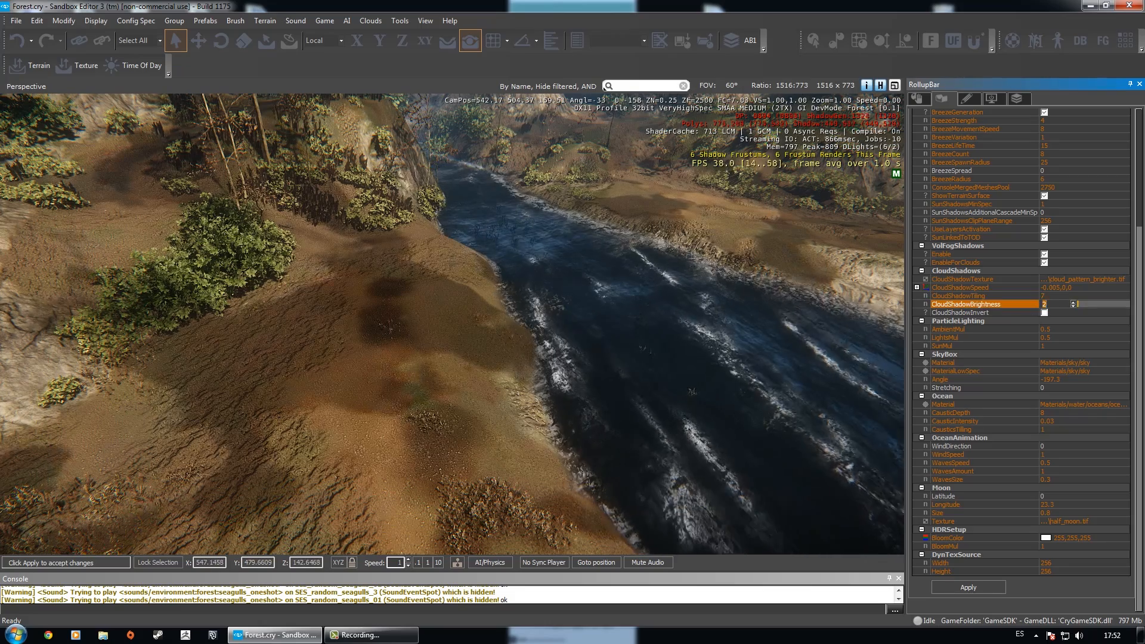
right_drag(511, 335, 484, 361)
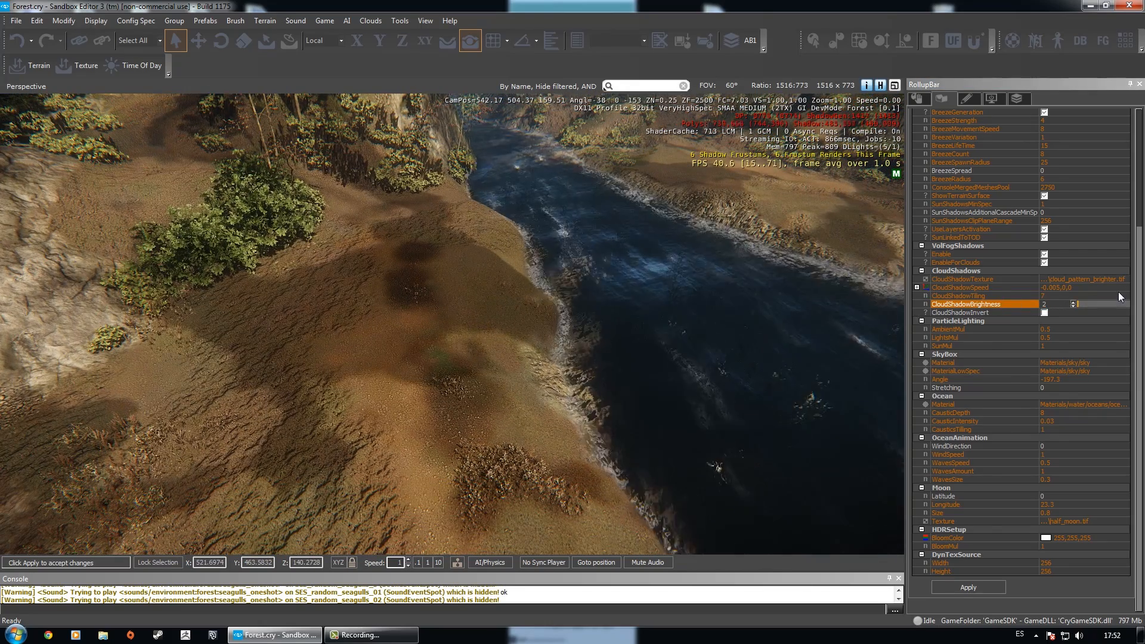
Try CloudShadowBrightness at 5 and at 0, and compare the lighting of the riverbank.
mouse_move(1112, 280)
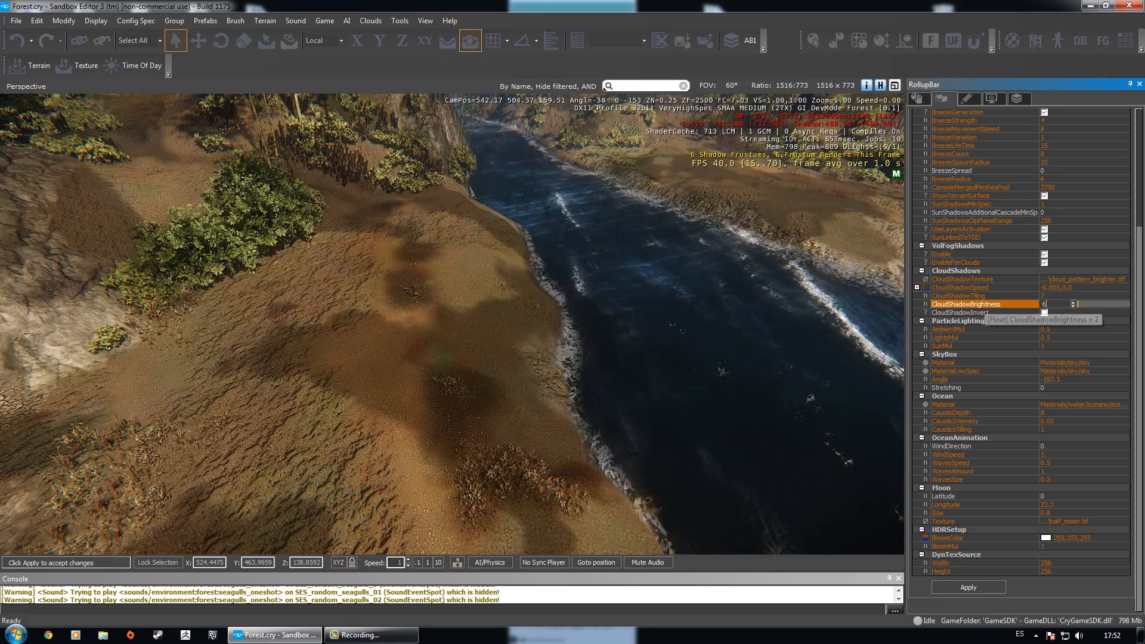
text(5)
key(Return)
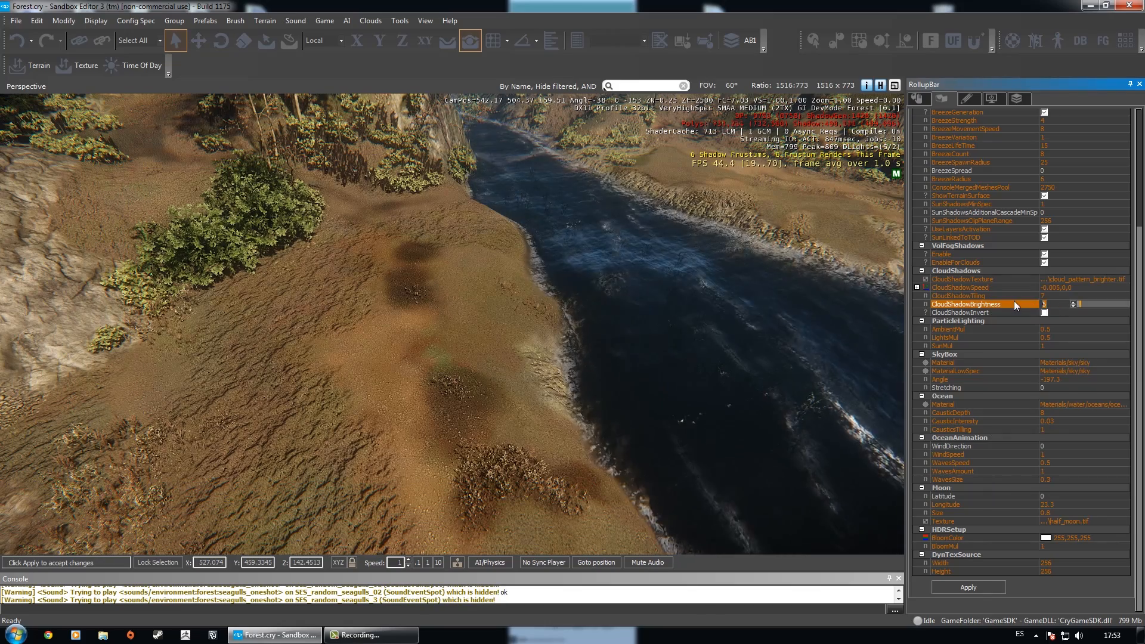
text(0)
key(Return)
right_drag(687, 335, 671, 269)
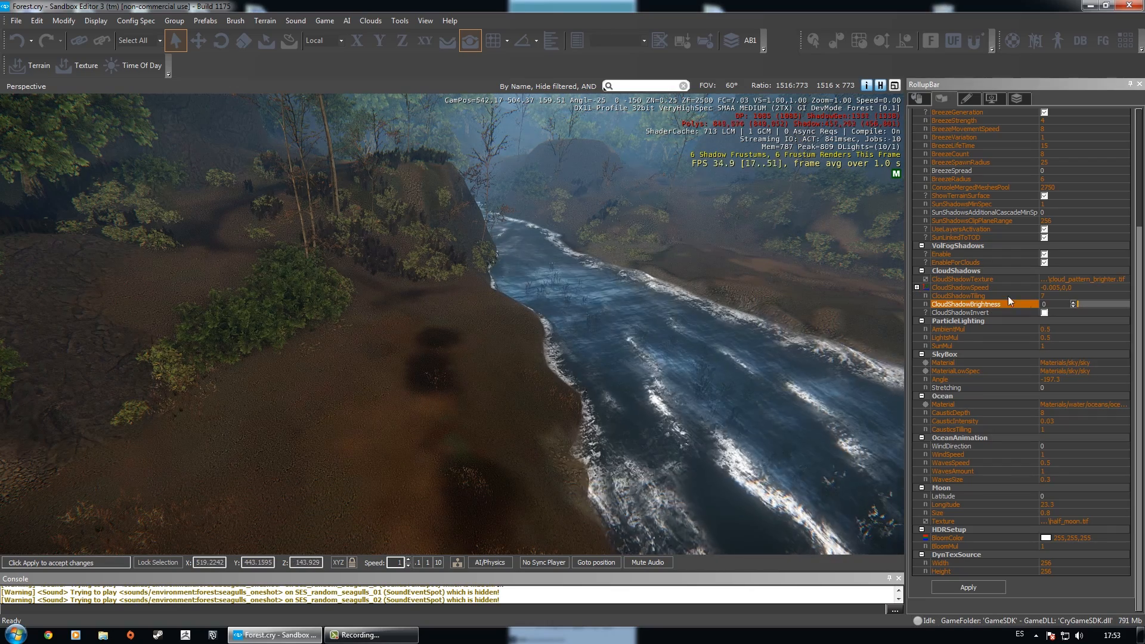
Set CloudShadowBrightness to 2 and CloudShadowTiling to 2.
drag(1048, 304, 1026, 296)
text(2)
key(Return)
text(2)
key(Return)
Examine the larger cloud shadows on the riverbank and hillside from low over the water.
right_drag(761, 294, 614, 301)
key(w)
key(w)
key(w)
key(w)
key(w)
key(s)
key(w)
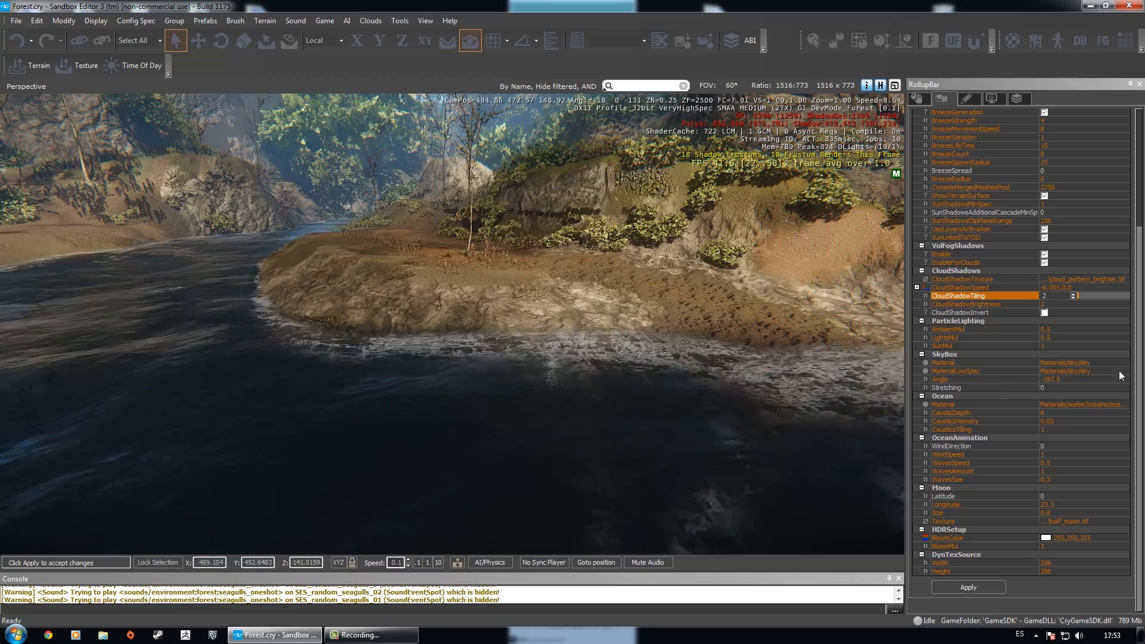
Turn CloudShadowInvert on and back off to compare the shadow pattern on the bank.
right_drag(775, 286, 852, 304)
key(w)
key(s)
click(1043, 313)
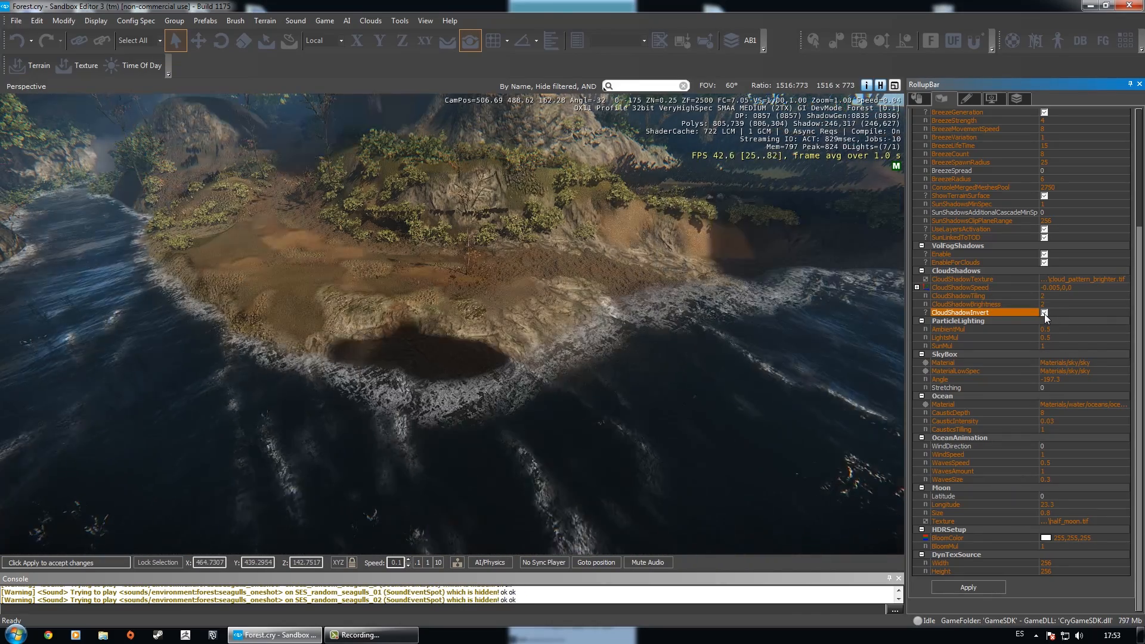
click(1043, 312)
Set the camera speed to 1, fly to the forested cliffs and unhide all layers.
click(1050, 329)
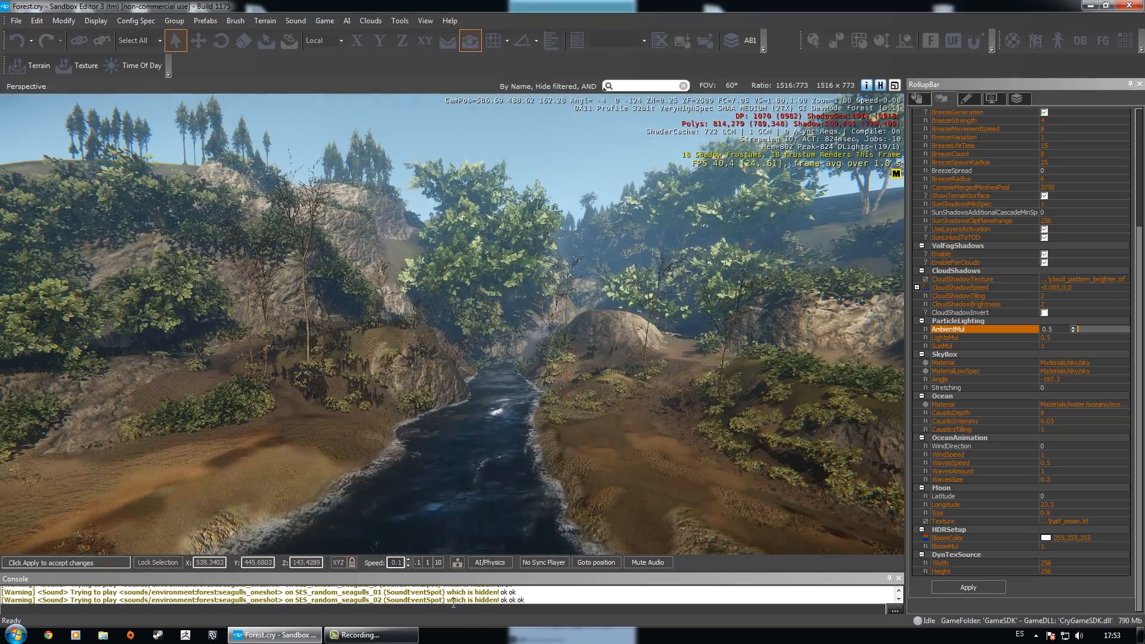
click(426, 562)
right_drag(427, 417, 427, 269)
key(w)
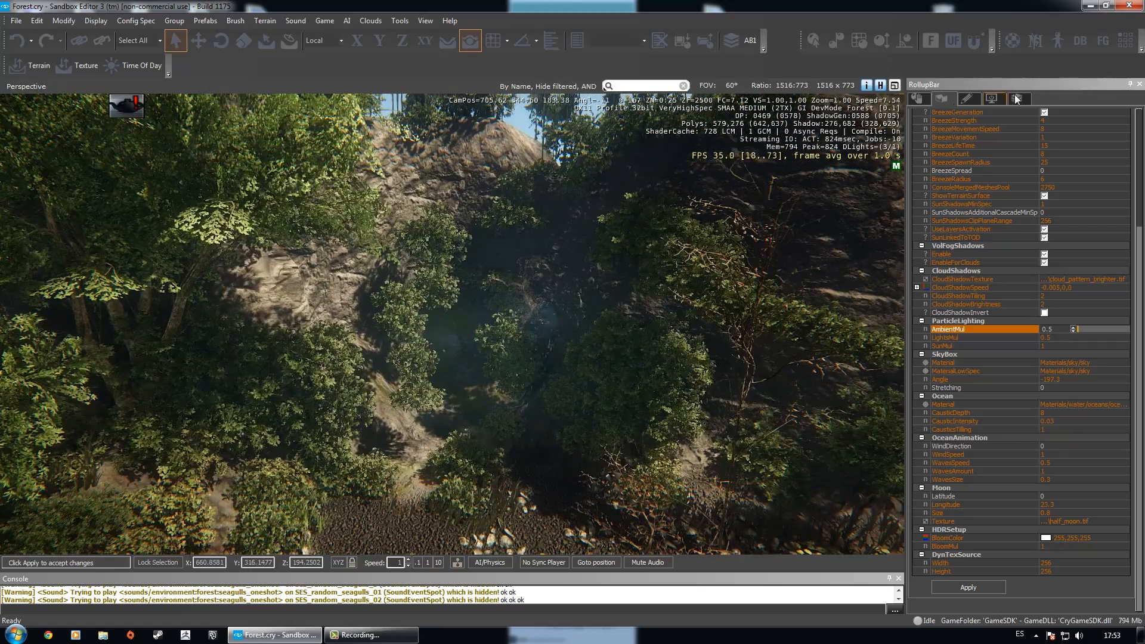
click(1016, 99)
ctrl+click(921, 147)
Show the helpers, select the particle emitter atop the main waterfall and raise it to Z 235.0548.
mouse_move(553, 250)
right_down()
mouse_move(557, 209)
mouse_move(532, 243)
right_up()
key(shift+space)
key(w)
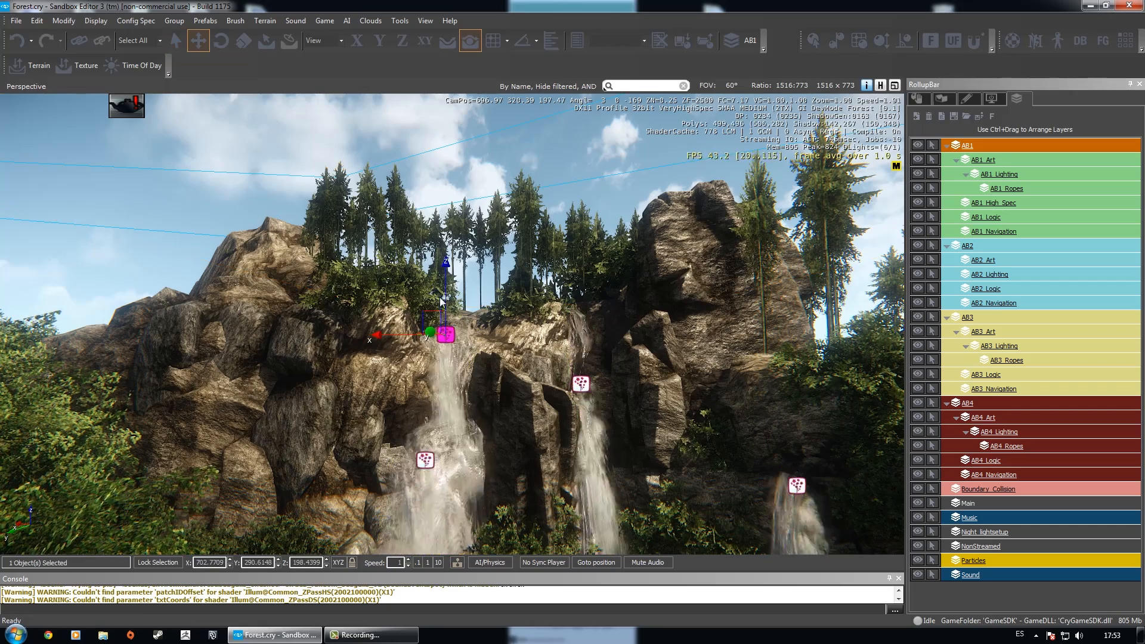
right_drag(451, 289, 468, 264)
key(w)
key(w)
key(s)
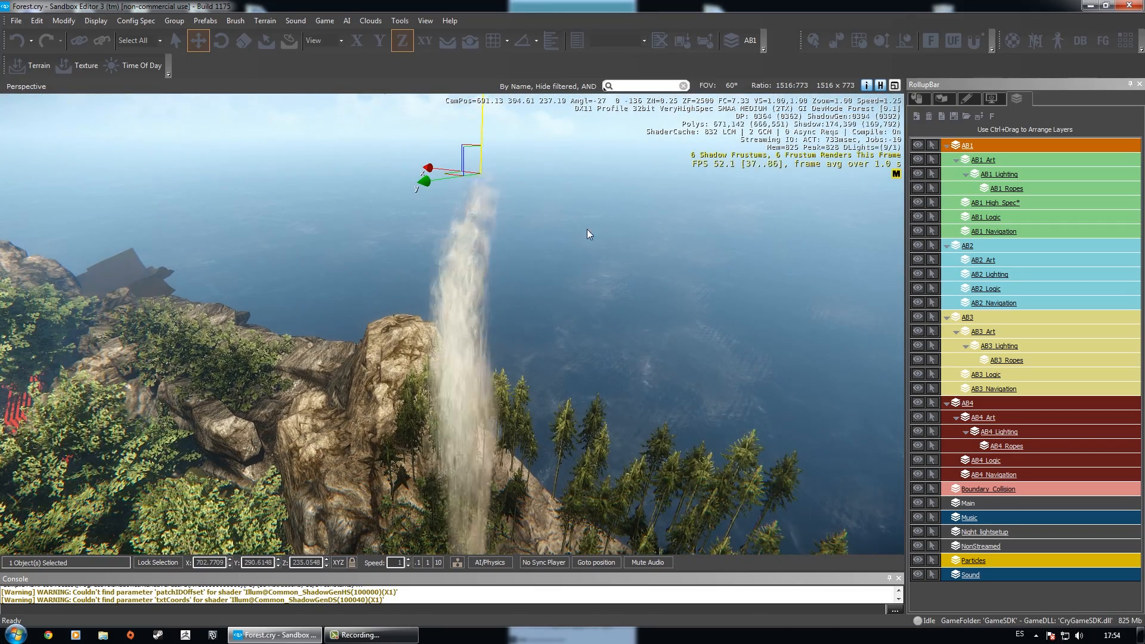
Return to the terrain Environment settings and look through them down to the ParticleLighting properties.
click(940, 98)
click(1062, 141)
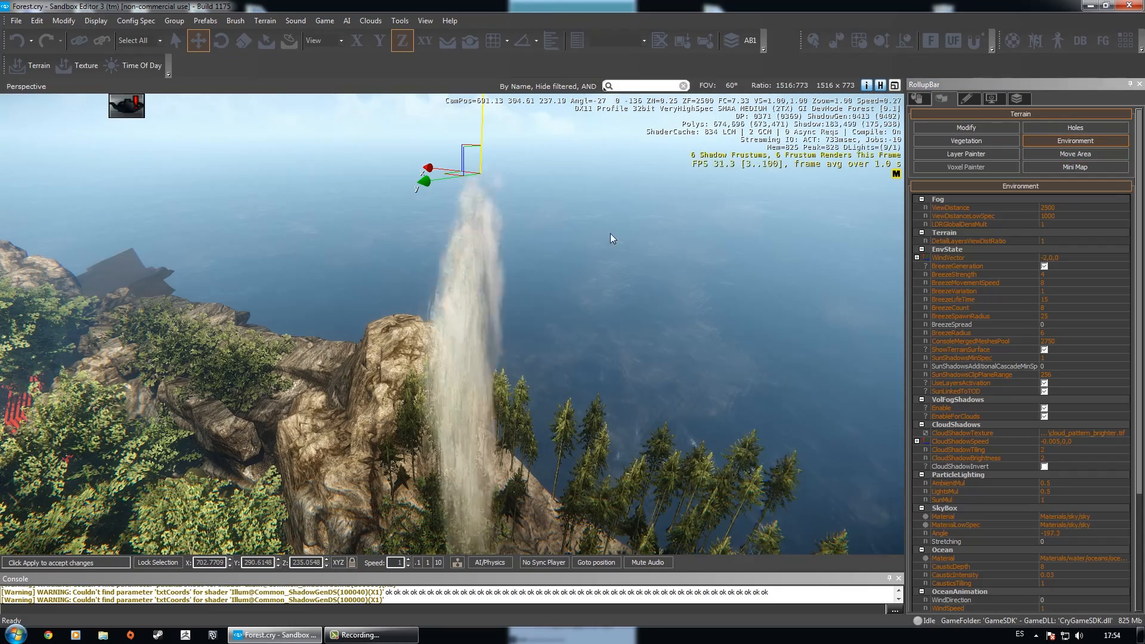
right_drag(570, 251, 570, 240)
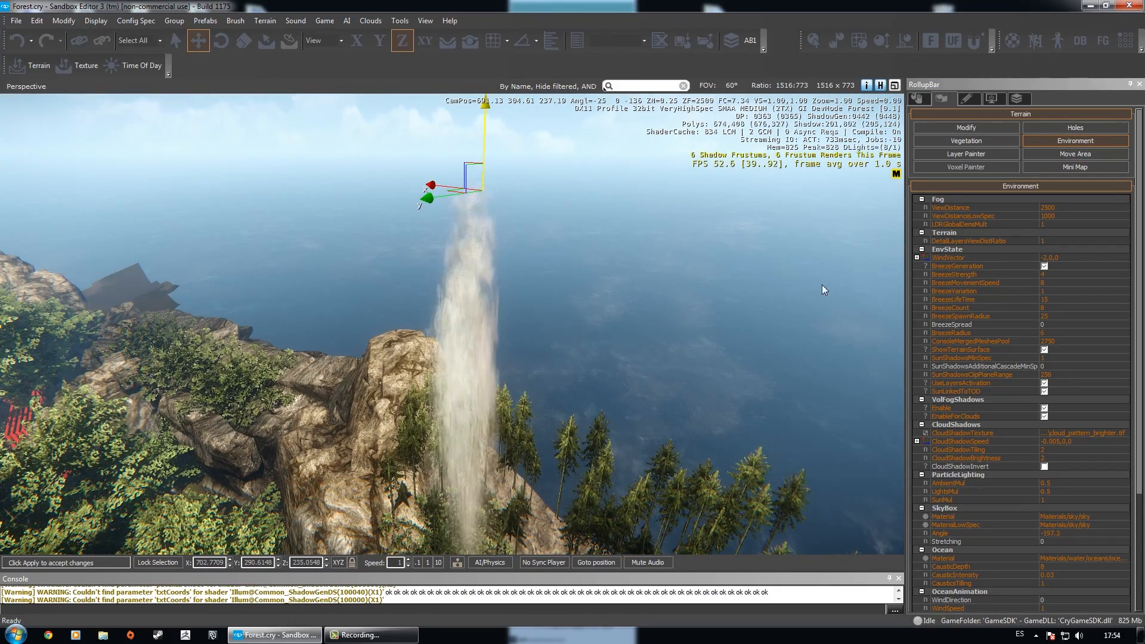
scroll(1142, 369, down, 6)
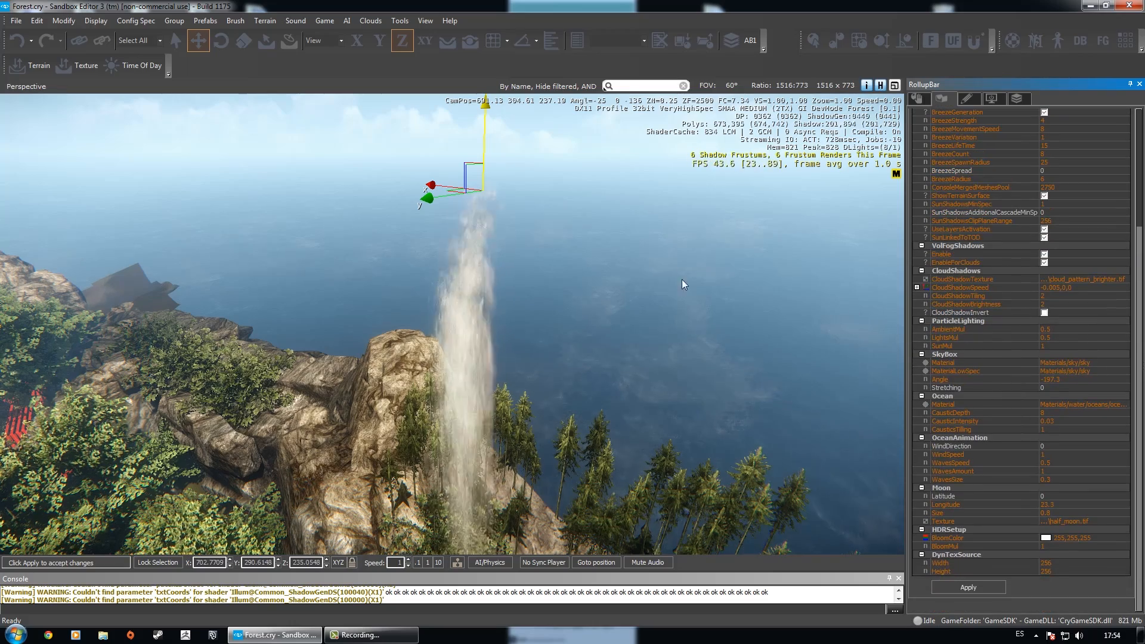
scroll(681, 279, up, 5)
scroll(681, 279, down, 5)
Examine the raised waterfall's particles up close and from farther back.
right_drag(681, 279, 684, 285)
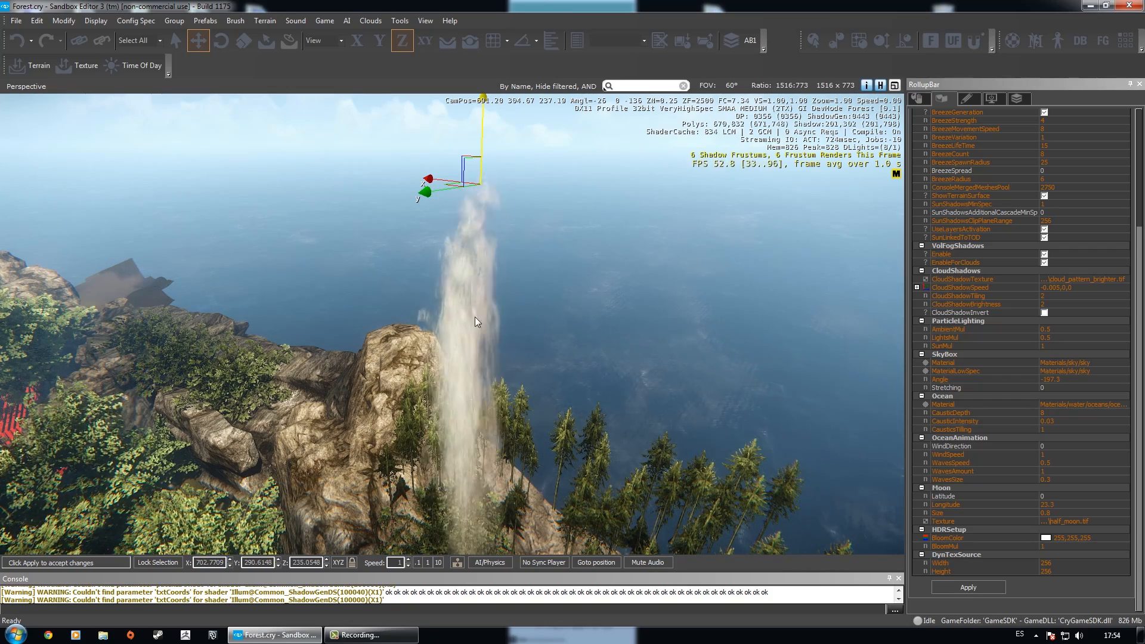
key(w)
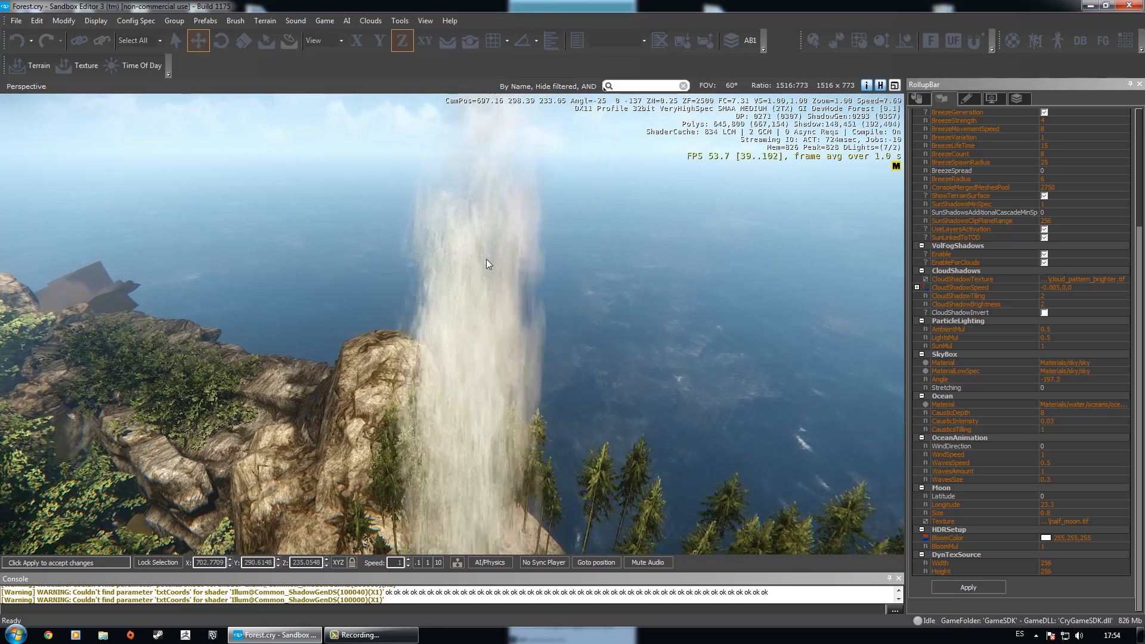
scroll(488, 251, up, 2)
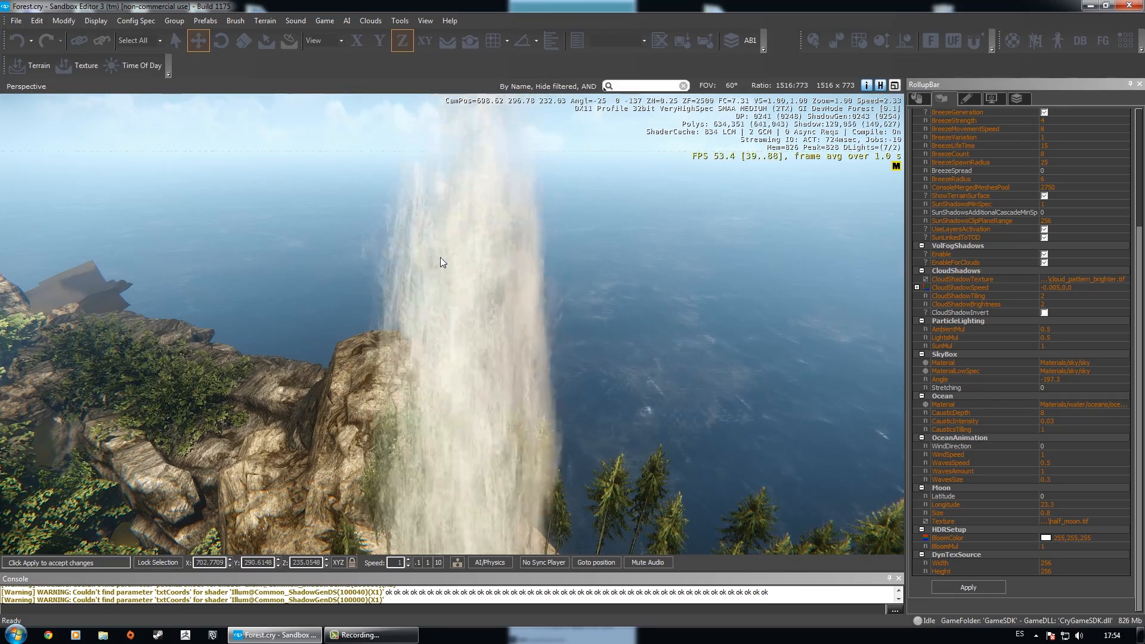
key(s)
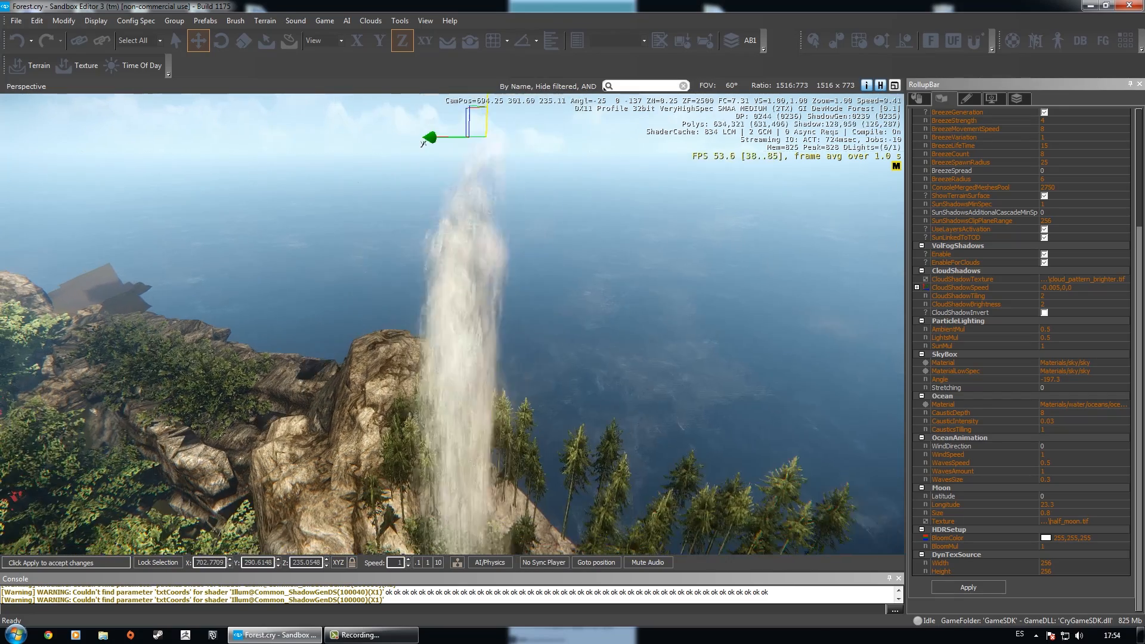
key(s)
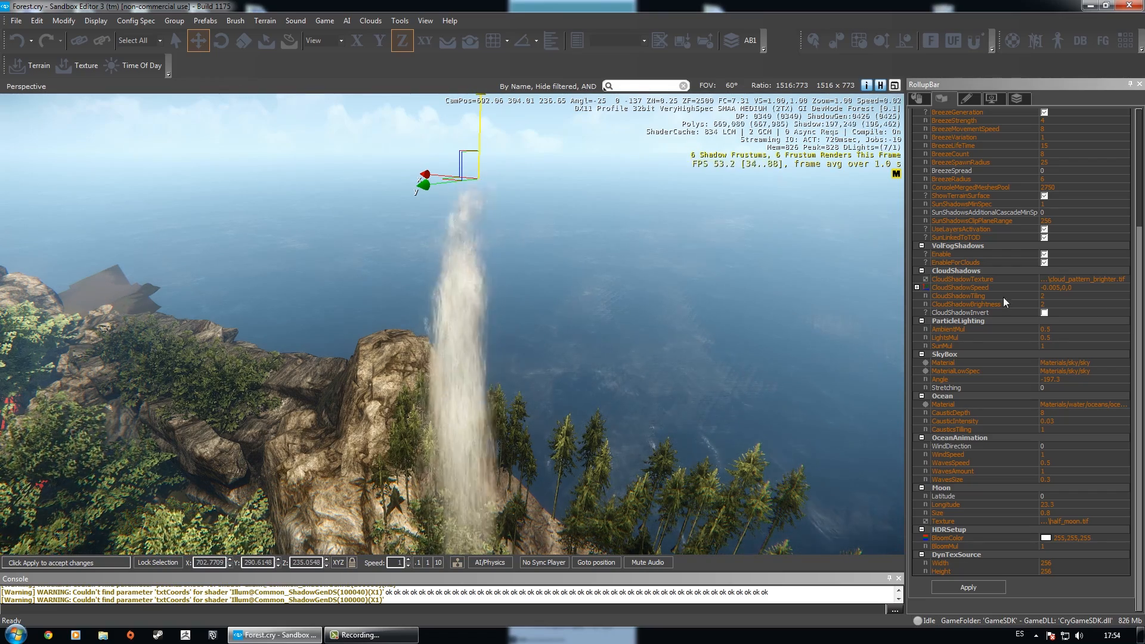
Raise the ParticleLighting AmbientMul and LightsMul values and examine the waterfall particles from above.
click(1055, 330)
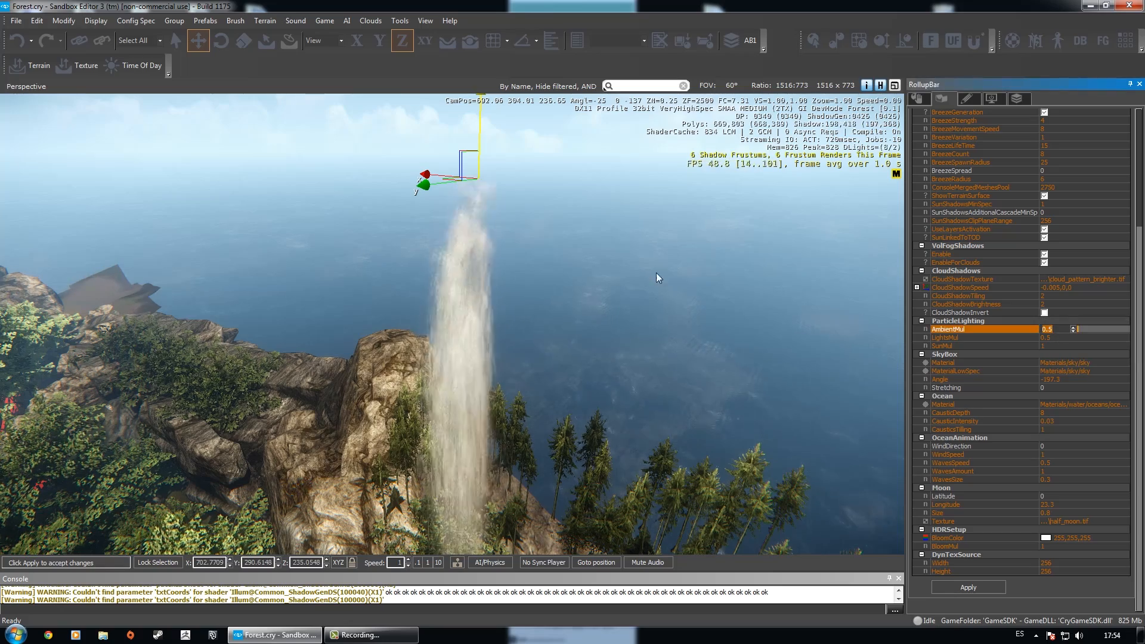
right_drag(644, 267, 645, 292)
right_drag(737, 269, 735, 243)
right_drag(667, 316, 633, 321)
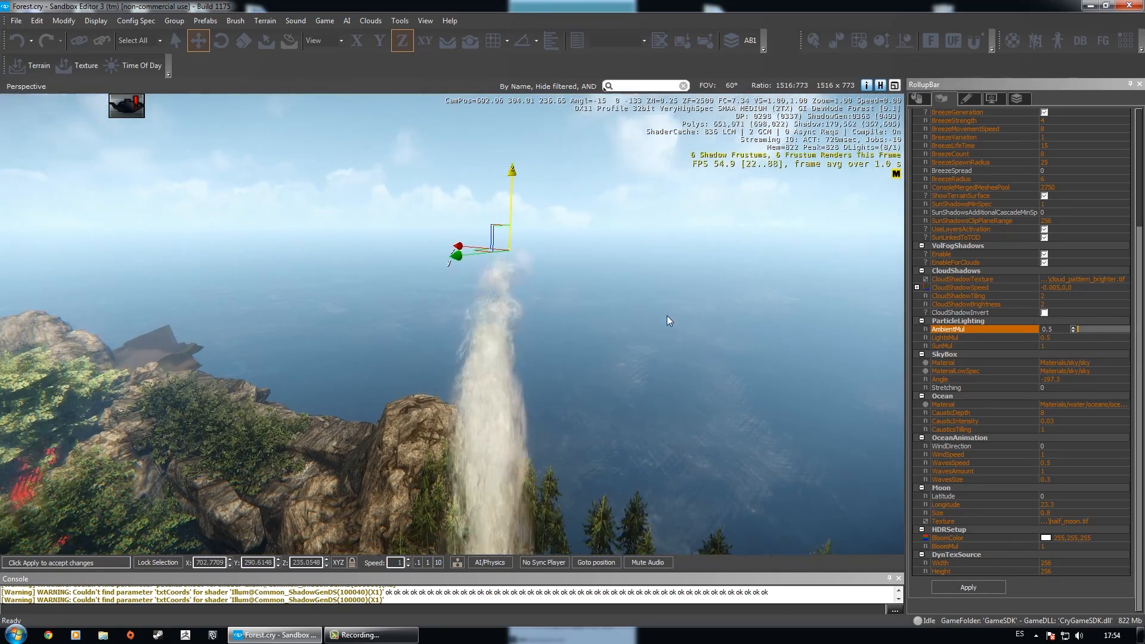
drag(1063, 330, 1013, 329)
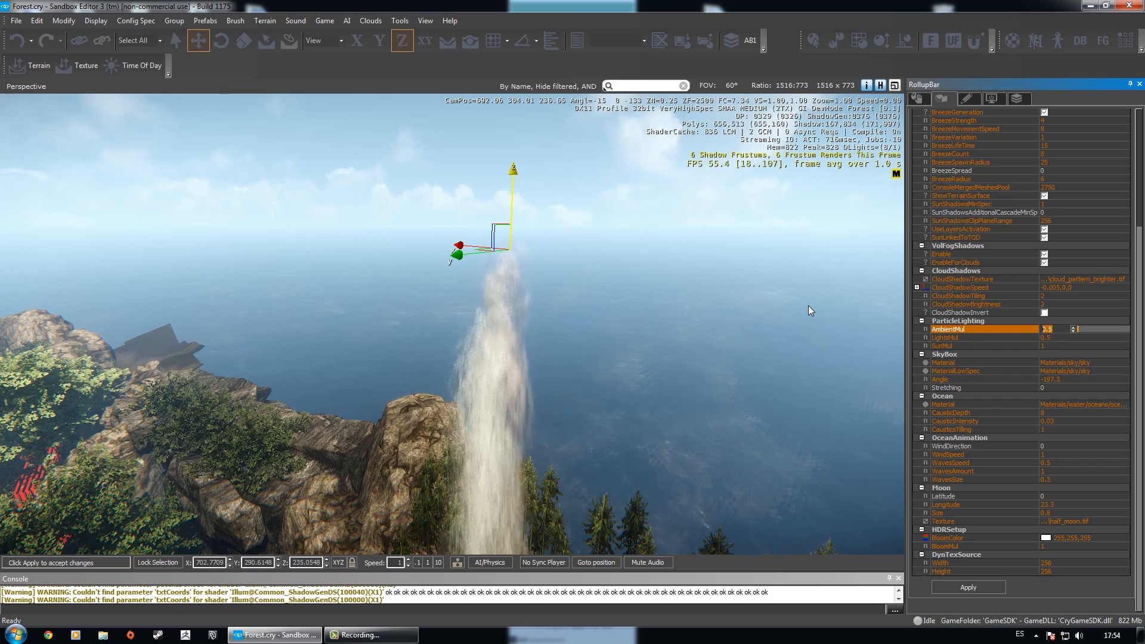
right_drag(471, 302, 453, 422)
Set AmbientMul and LightsMul to 0.5 and view the raised waterfall from the side again.
double_click(1056, 329)
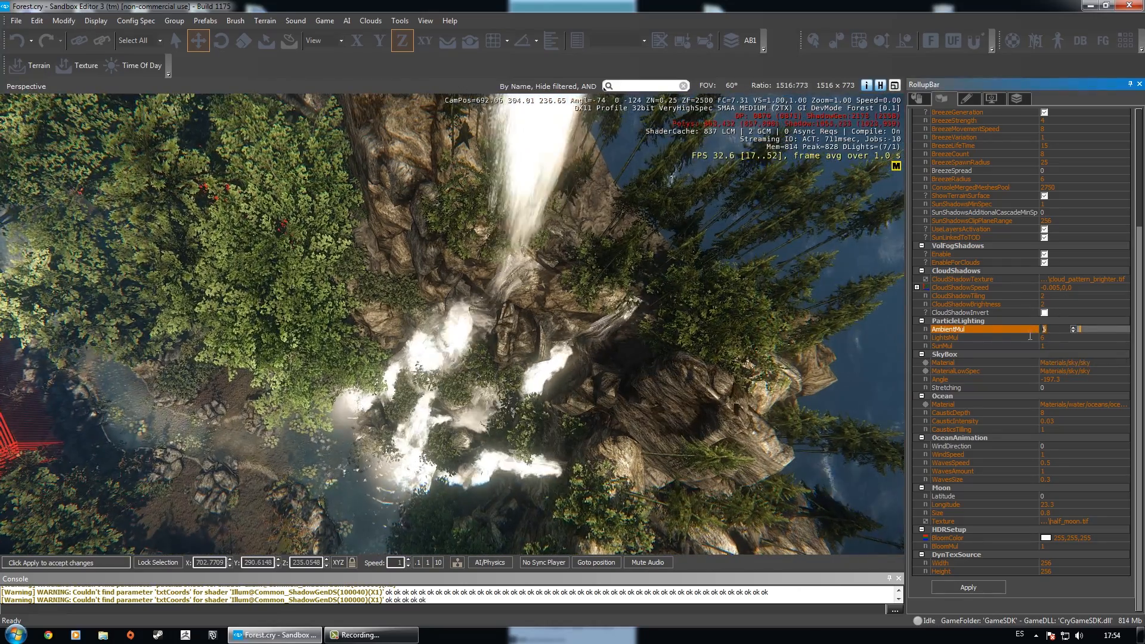
text(0.5)
double_click(1053, 336)
text(0.5)
key(Return)
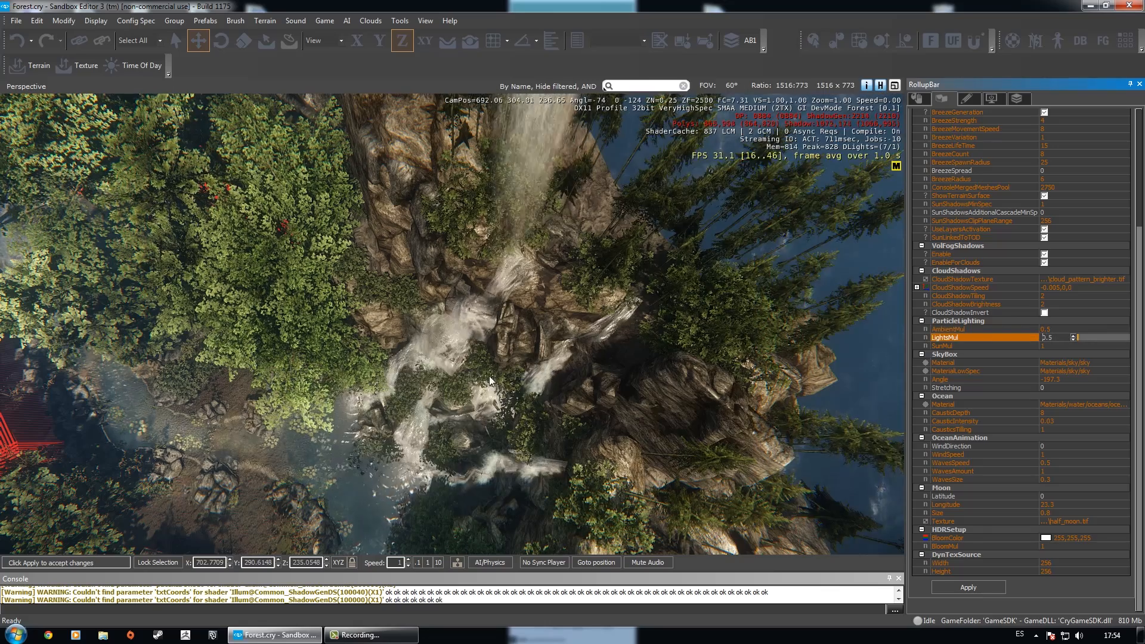
right_drag(453, 418, 471, 297)
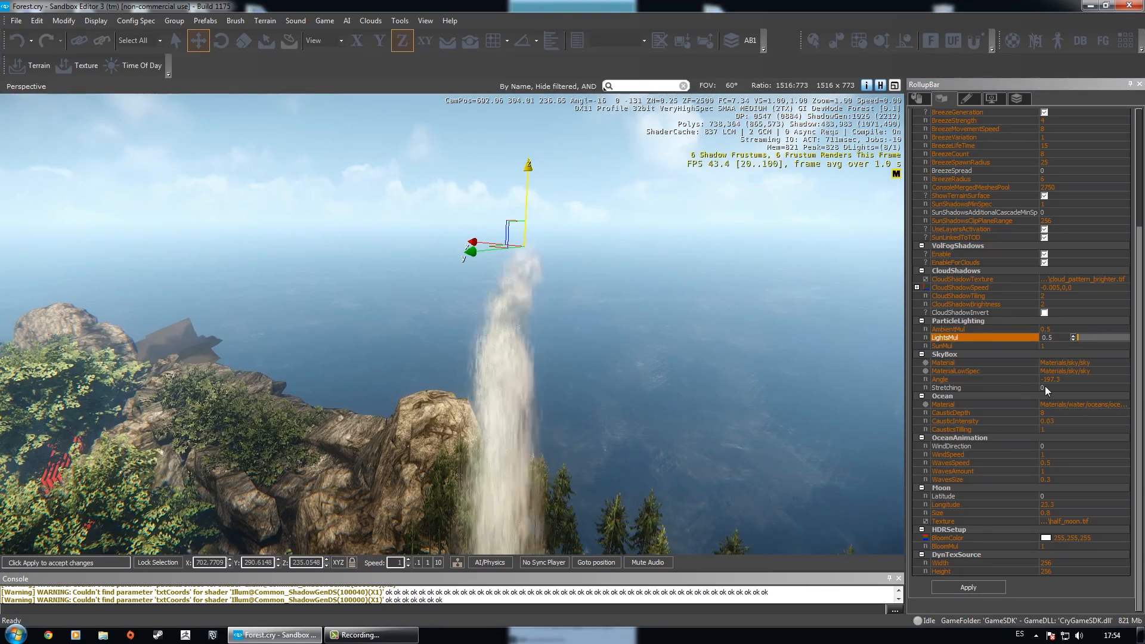
Set AmbientMul and LightsMul to 0 and examine the waterfall particles against the ocean.
double_click(1059, 330)
text(0)
key(Return)
right_drag(575, 317, 603, 327)
key(w)
key(s)
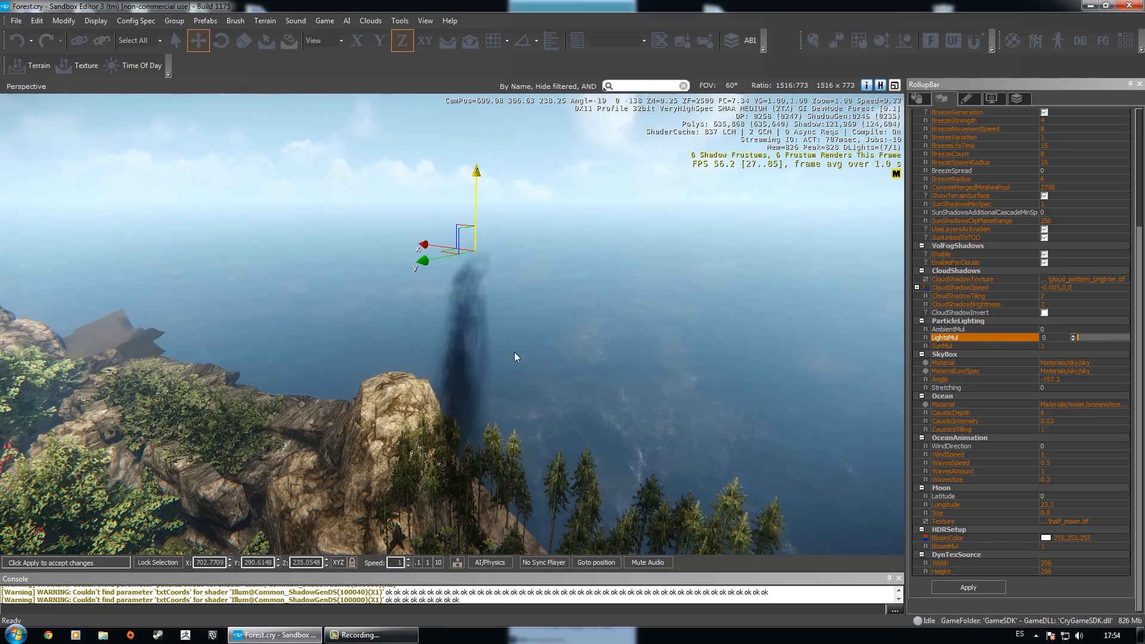
Set both ParticleLighting multipliers, LightsMul and AmbientMul, back to 0.5.
text(5)
click(1062, 330)
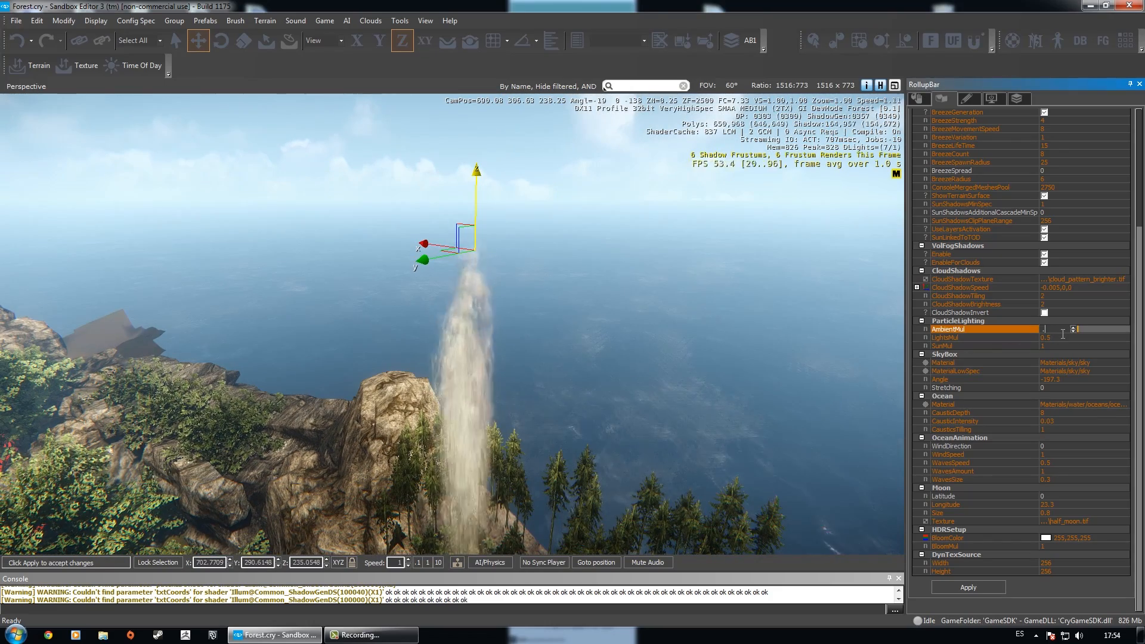
mouse_move(585, 331)
right_down()
mouse_move(656, 338)
mouse_move(685, 328)
mouse_move(740, 341)
mouse_move(585, 331)
right_up()
Fly out to the coast and hide all layers, leaving the bare shoreline terrain.
key(shift+w)
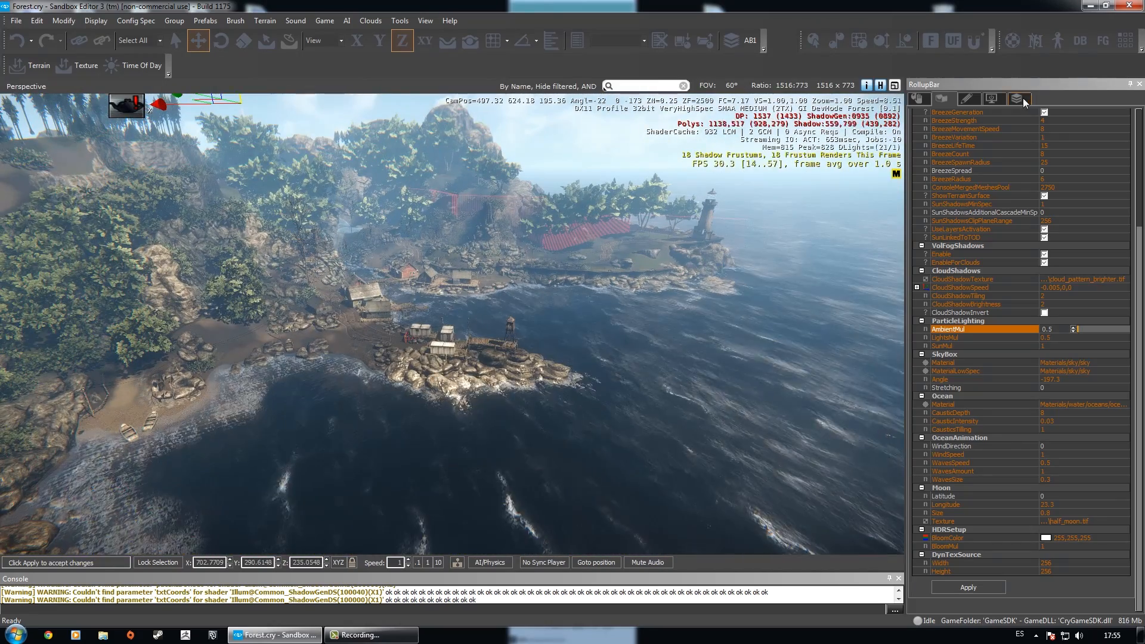
click(1020, 98)
click(918, 144)
key(w)
right_drag(763, 202, 763, 203)
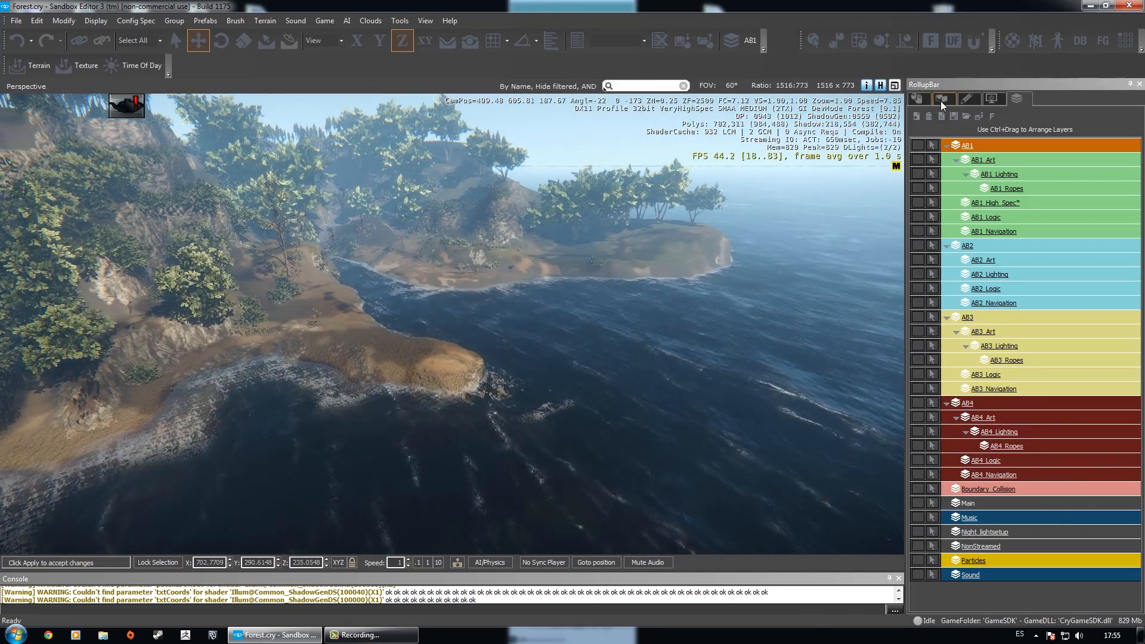
Reopen the terrain Environment settings and examine the sky and horizon above the coast from several angles.
click(940, 100)
key(w)
right_drag(645, 338, 572, 227)
key(d)
key(s)
right_drag(268, 332, 290, 350)
right_drag(343, 231, 498, 221)
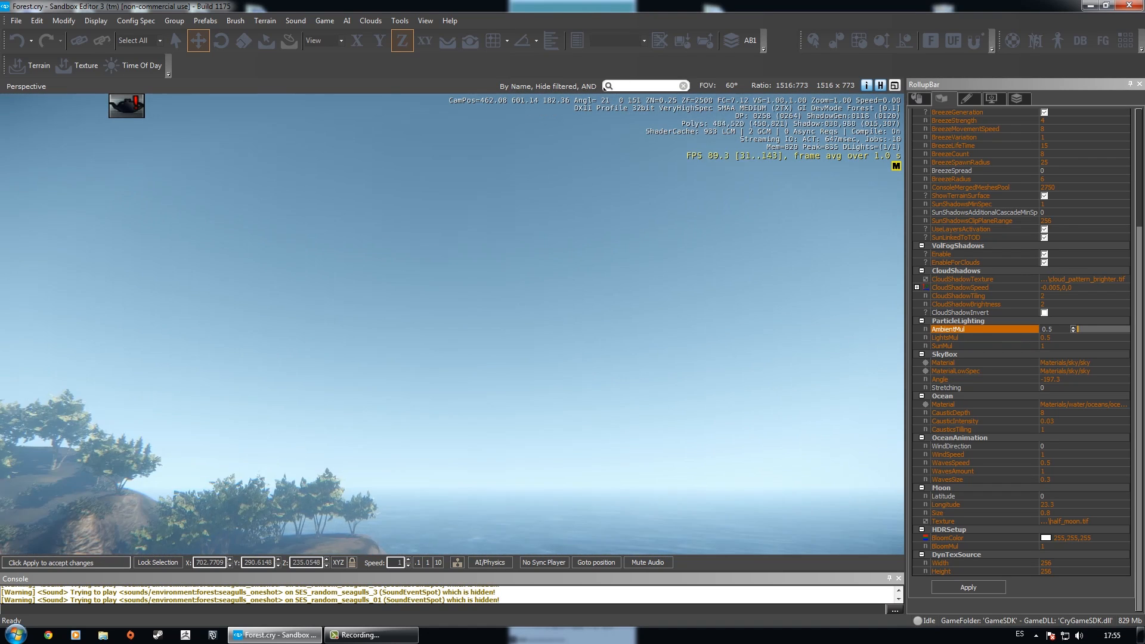
right_drag(705, 274, 543, 360)
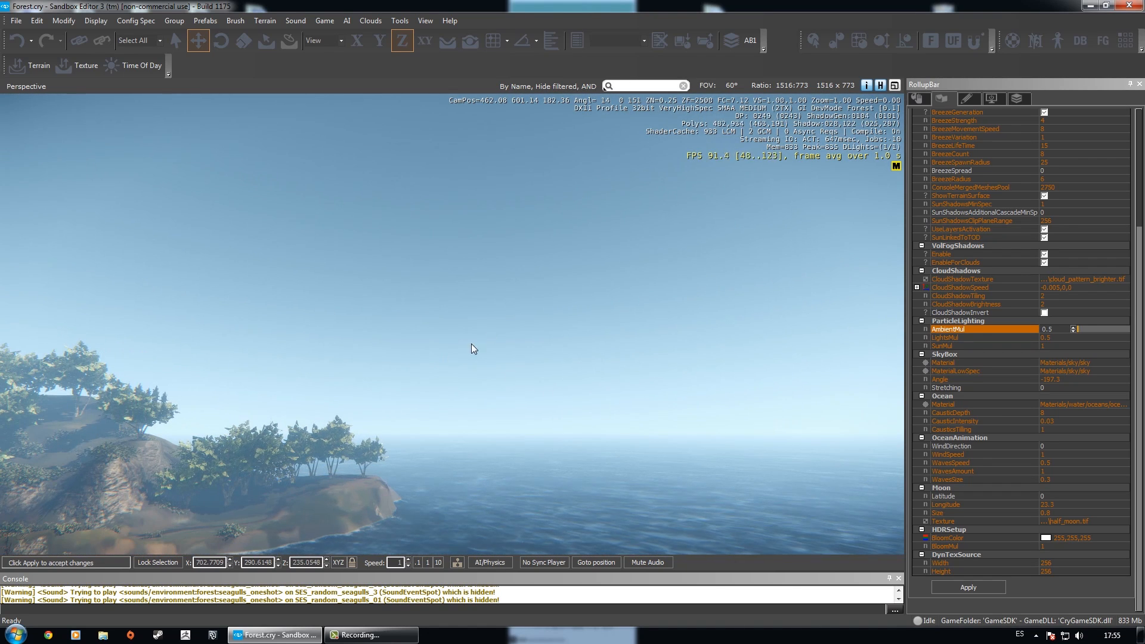
right_drag(341, 303, 587, 301)
right_drag(645, 250, 464, 331)
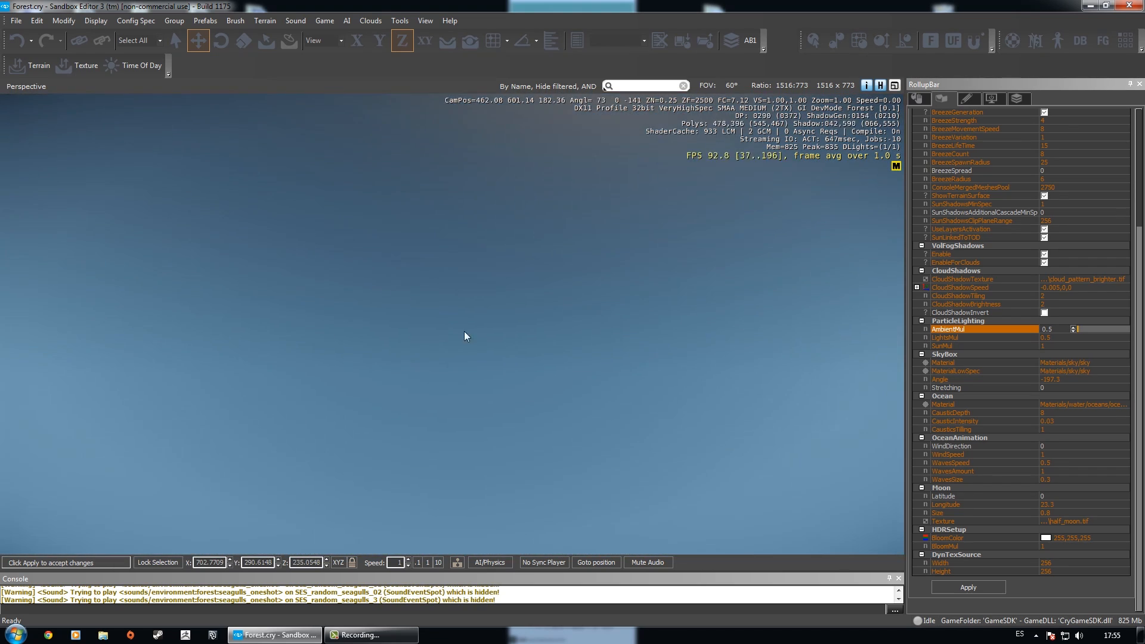
right_drag(409, 213, 425, 390)
Open the SkyBox Material in the Material Editor, filter the materials for "sky" and select materials/sky/sky.
click(1060, 362)
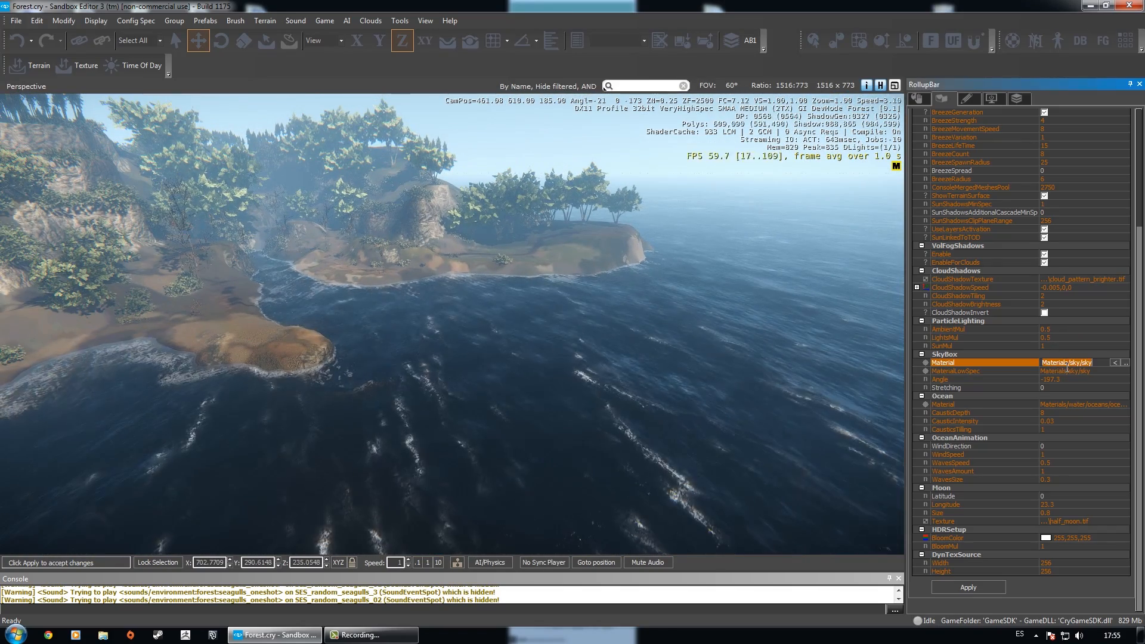
click(1124, 363)
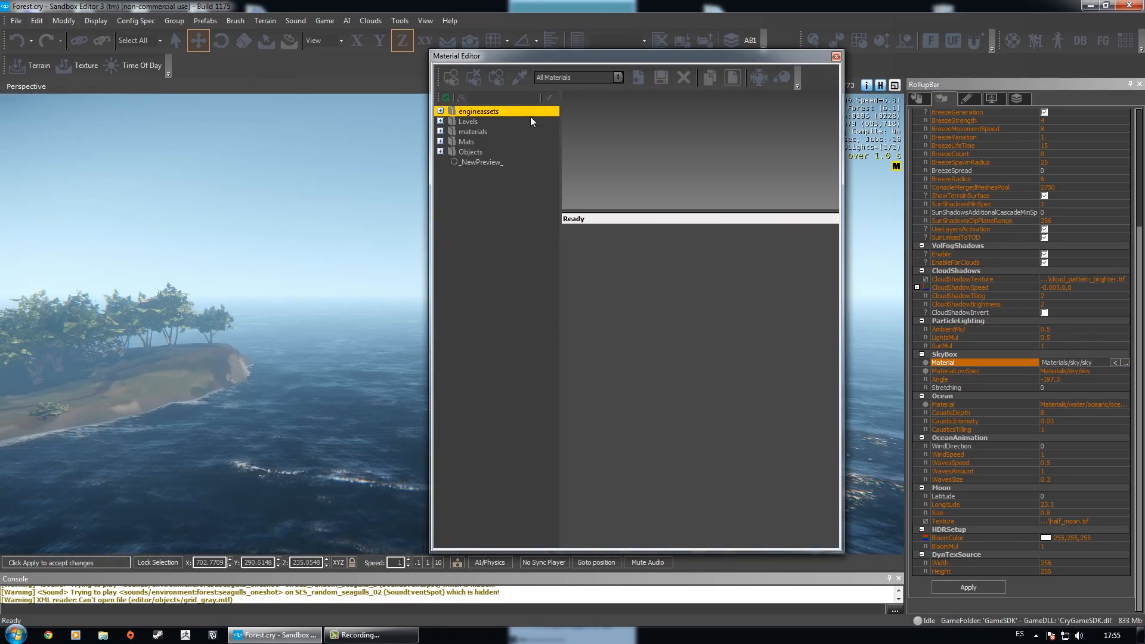
text(sky)
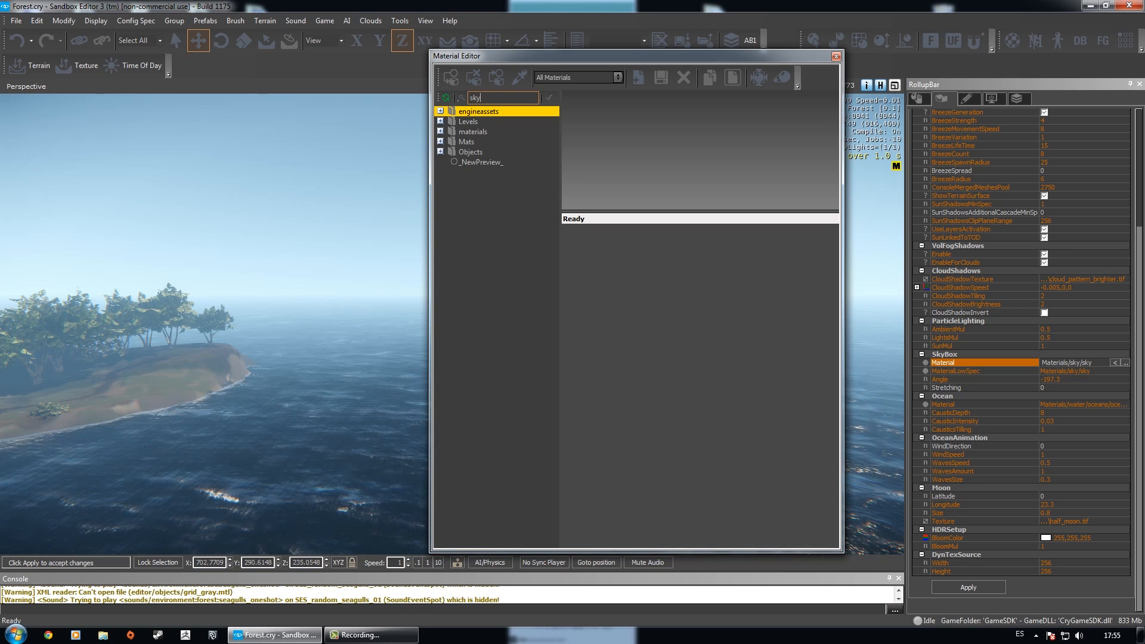
click(450, 121)
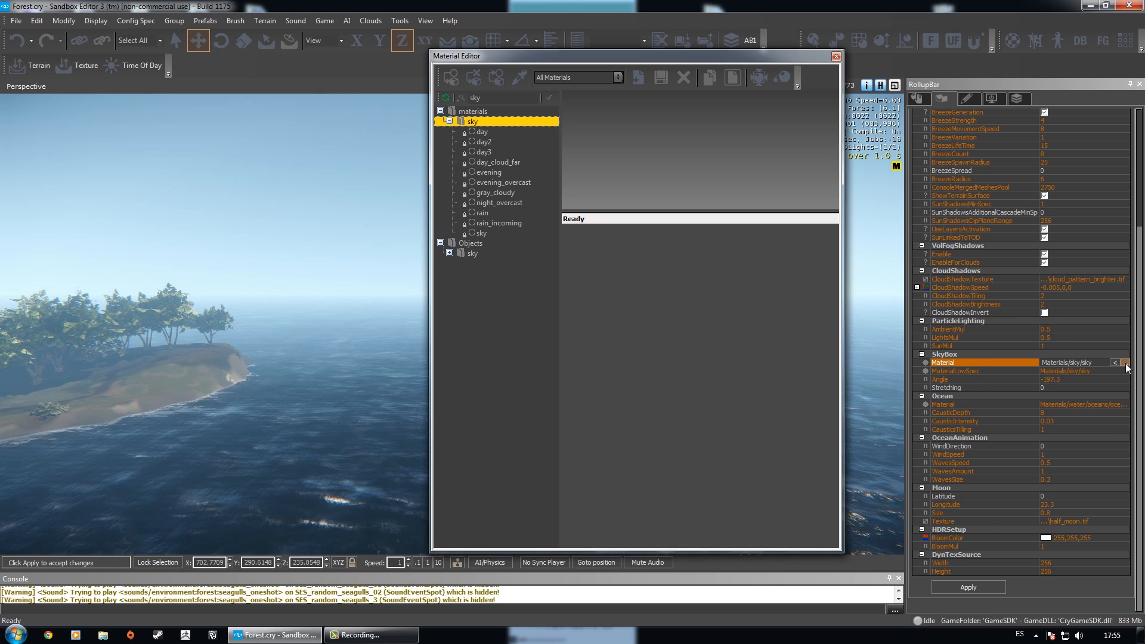
drag(474, 99, 469, 99)
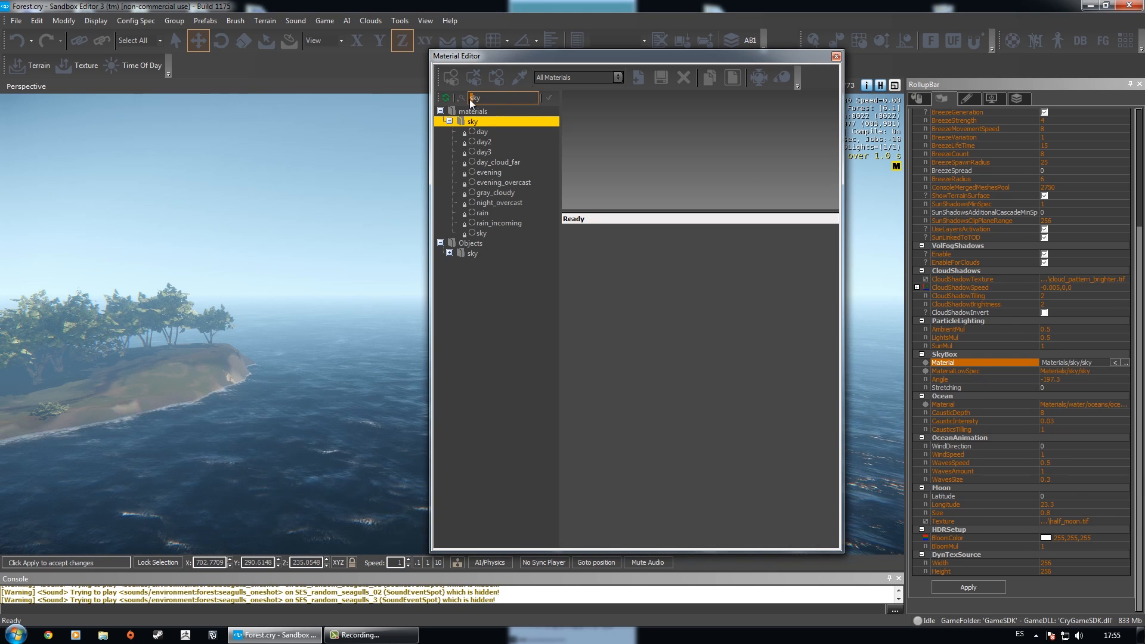
click(493, 132)
click(486, 234)
Examine the sky and ocean horizon in the viewport while the sky material with the SkyHDR shader is selected.
right_drag(332, 280, 332, 280)
right_drag(160, 233, 160, 233)
right_drag(322, 366, 322, 366)
right_drag(258, 203, 258, 203)
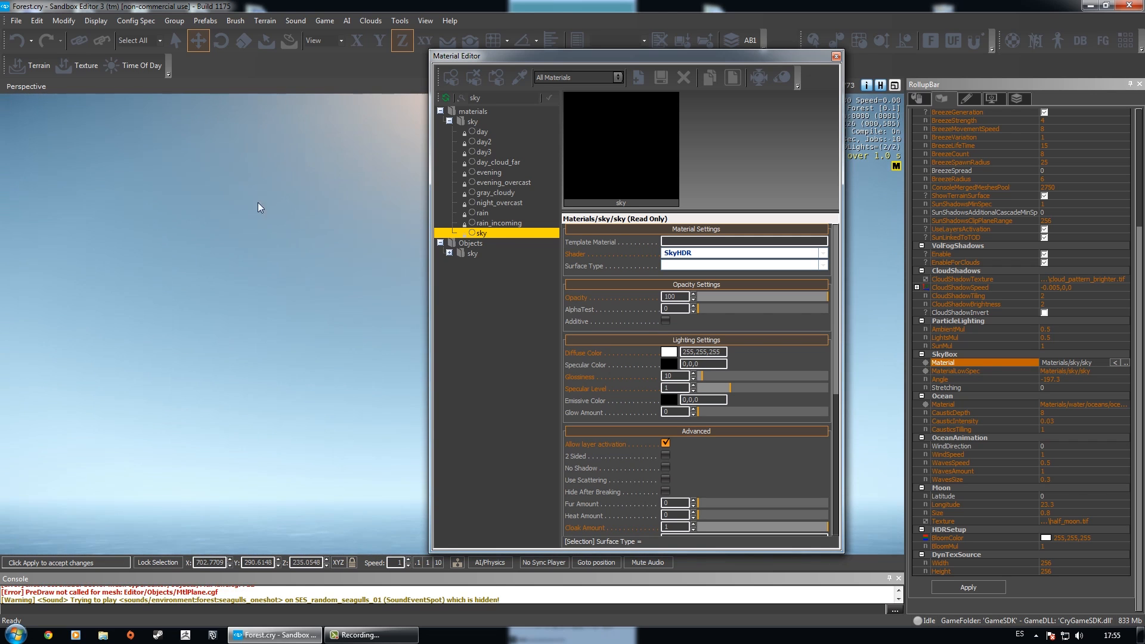
mouse_move(341, 296)
right_down()
mouse_move(331, 350)
mouse_move(293, 352)
right_up()
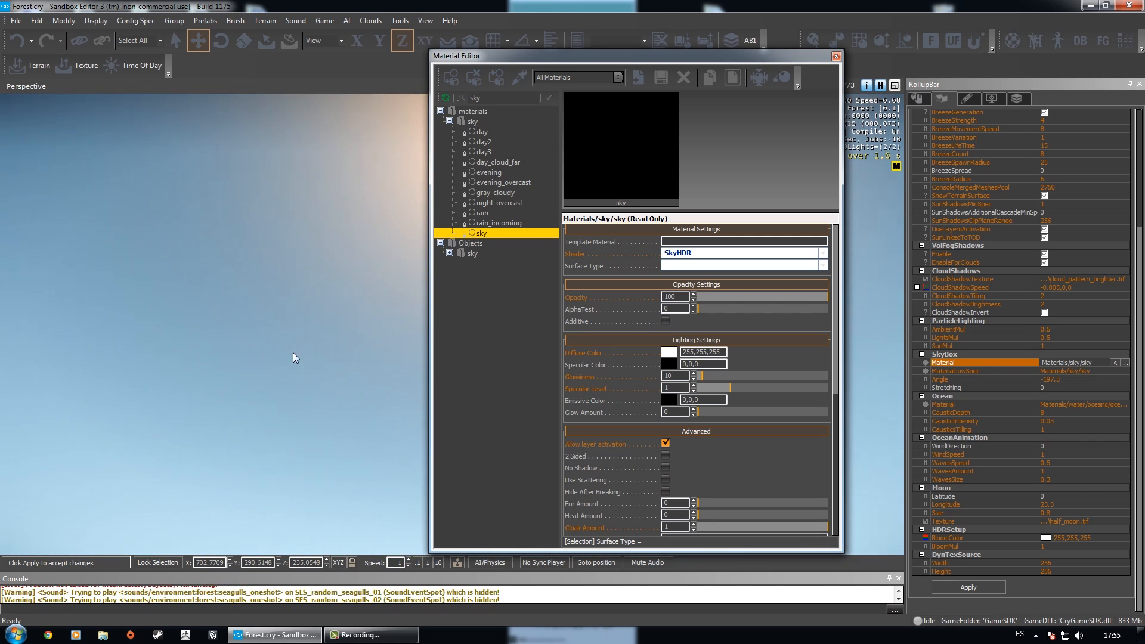
mouse_move(336, 405)
right_down()
mouse_move(179, 295)
mouse_move(298, 283)
right_up()
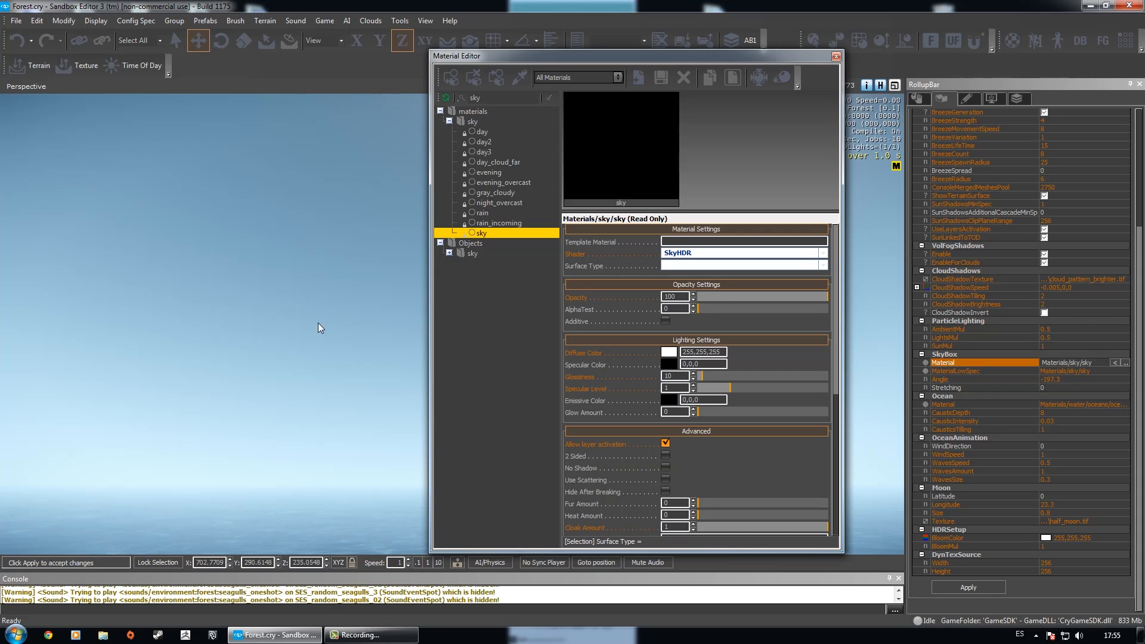
right_drag(318, 323, 318, 323)
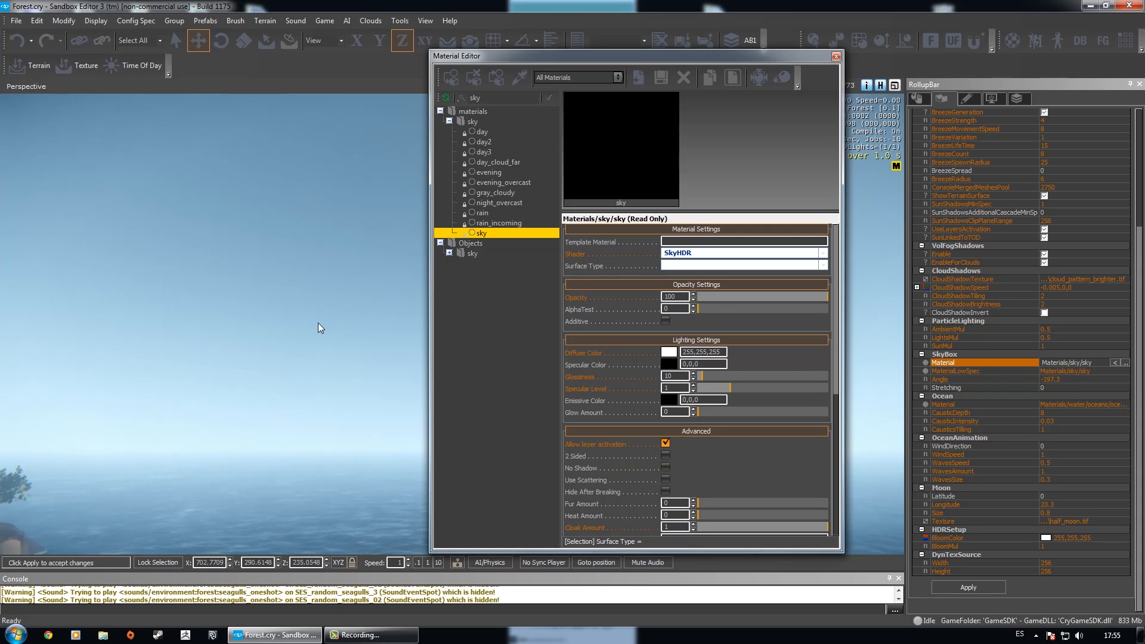
Inspect the night_overcast material, copy the name of gray_cloudy, assign it as the SkyBox Material and view the cloudy sky.
click(503, 204)
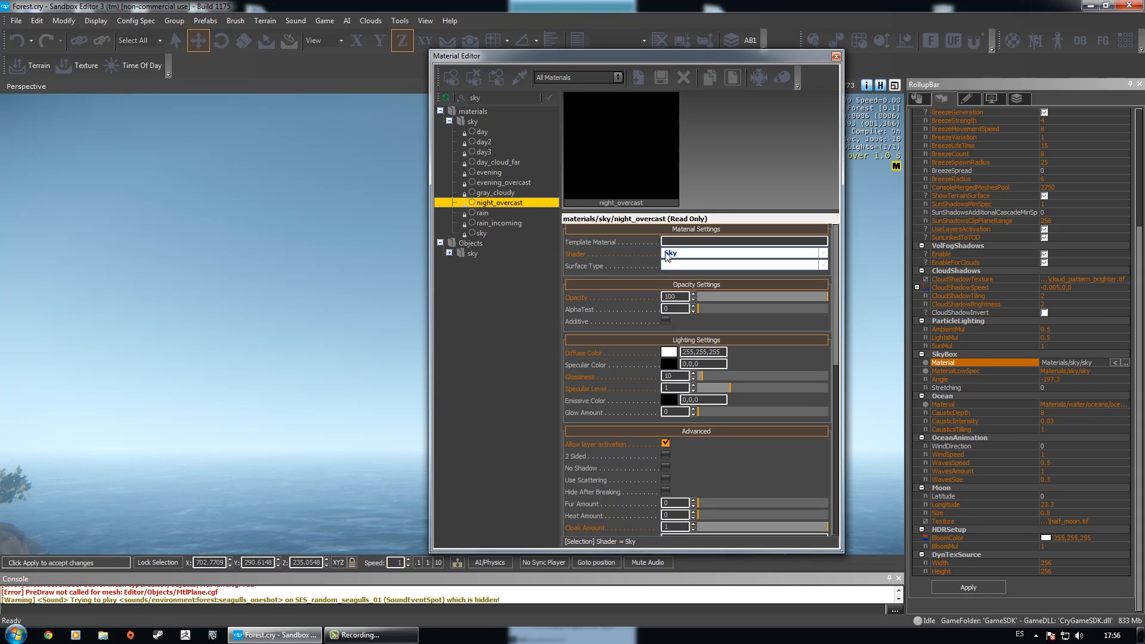
right_click(507, 195)
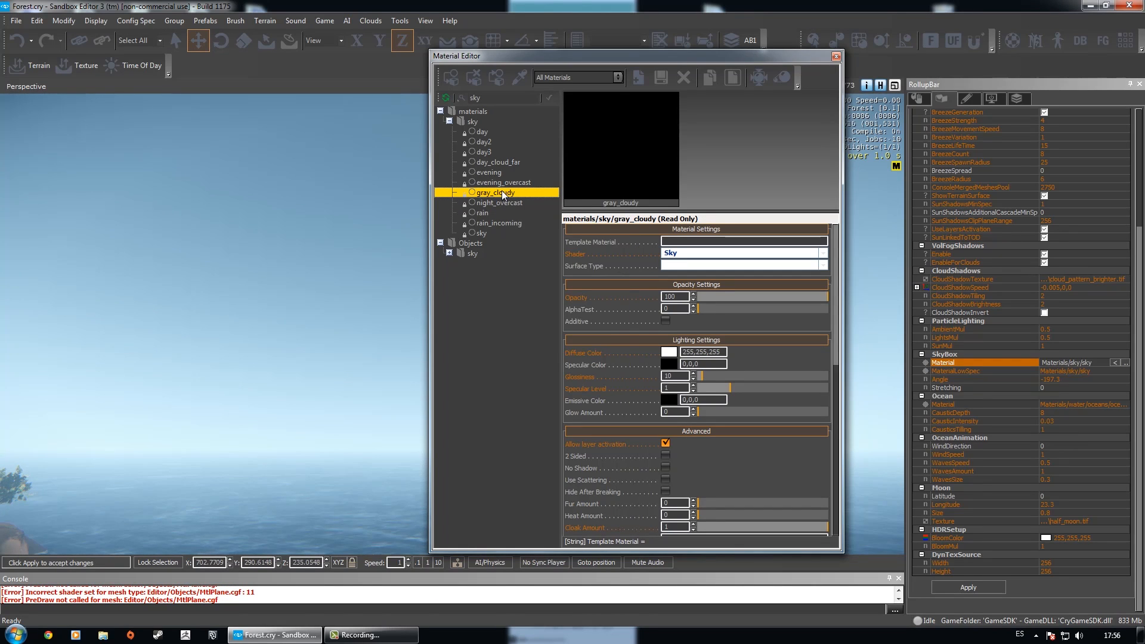
right_click(502, 193)
click(545, 227)
click(836, 57)
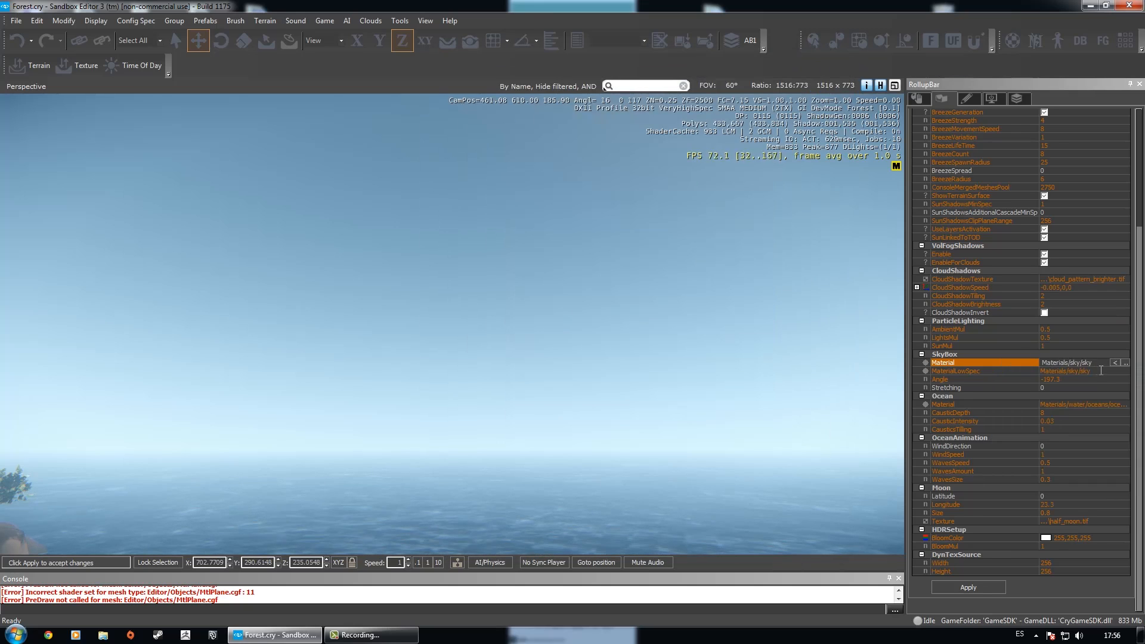
key(Return)
right_drag(440, 313, 197, 319)
right_drag(376, 322, 838, 285)
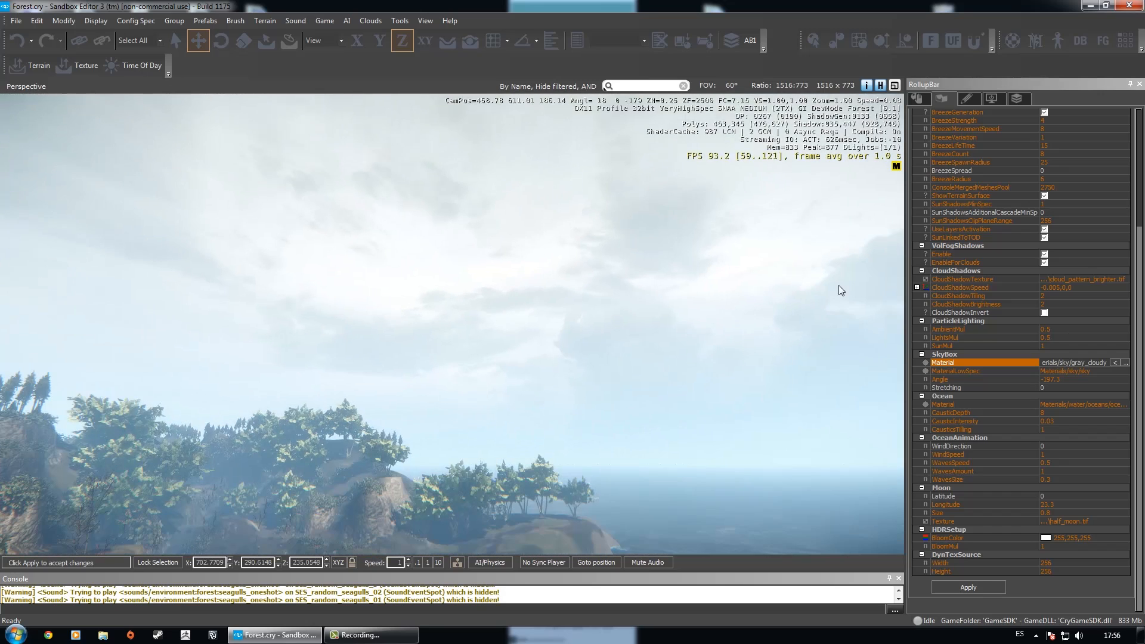
Rotate the cloudy skybox by setting the SkyBox Angle to 61.8, checking the clouds in the viewport.
click(1068, 379)
right_drag(858, 368, 501, 305)
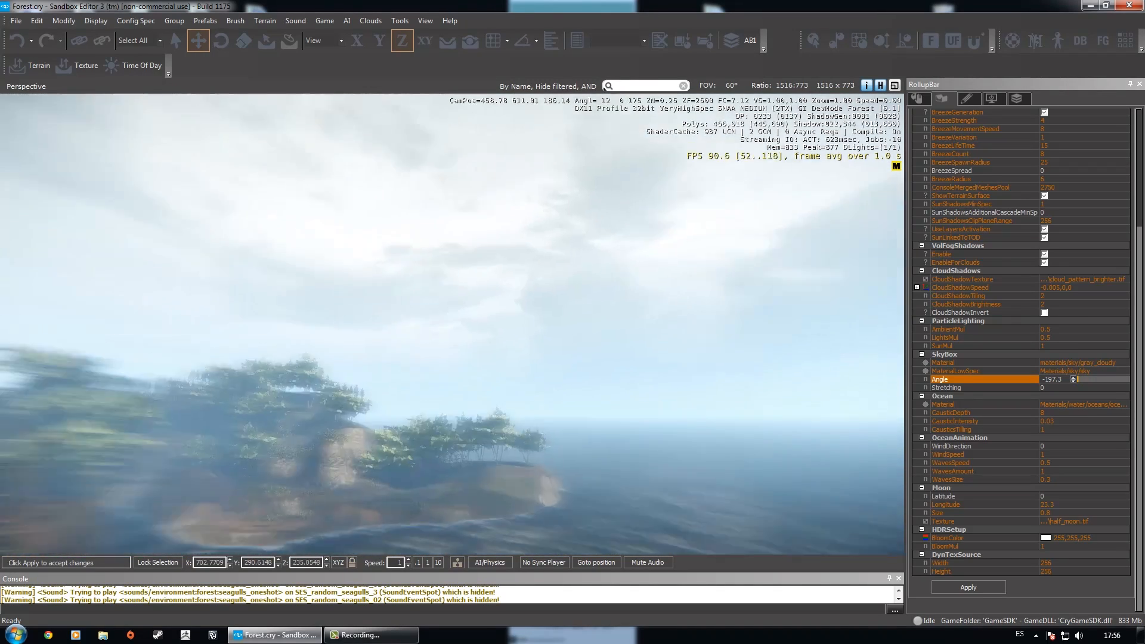
right_drag(590, 301, 618, 292)
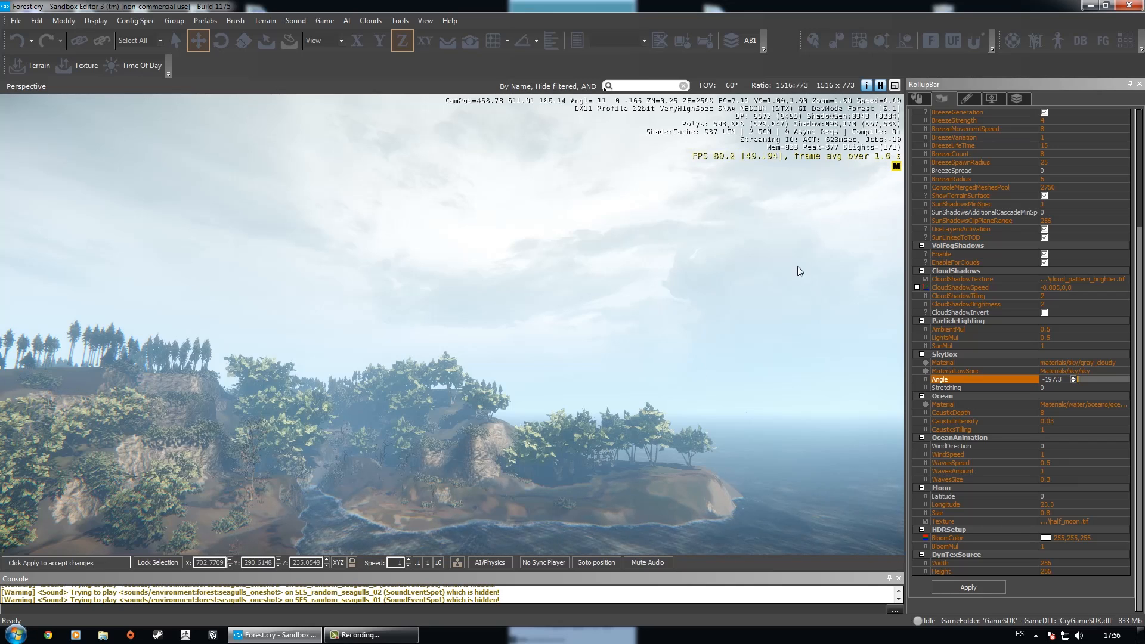
right_drag(797, 266, 830, 269)
drag(1087, 383, 1116, 379)
right_drag(602, 307, 585, 308)
drag(1116, 378, 1072, 388)
Select the SkyBox Stretching property and set the SkyBox Material back to materials/sky/sky.
click(1076, 389)
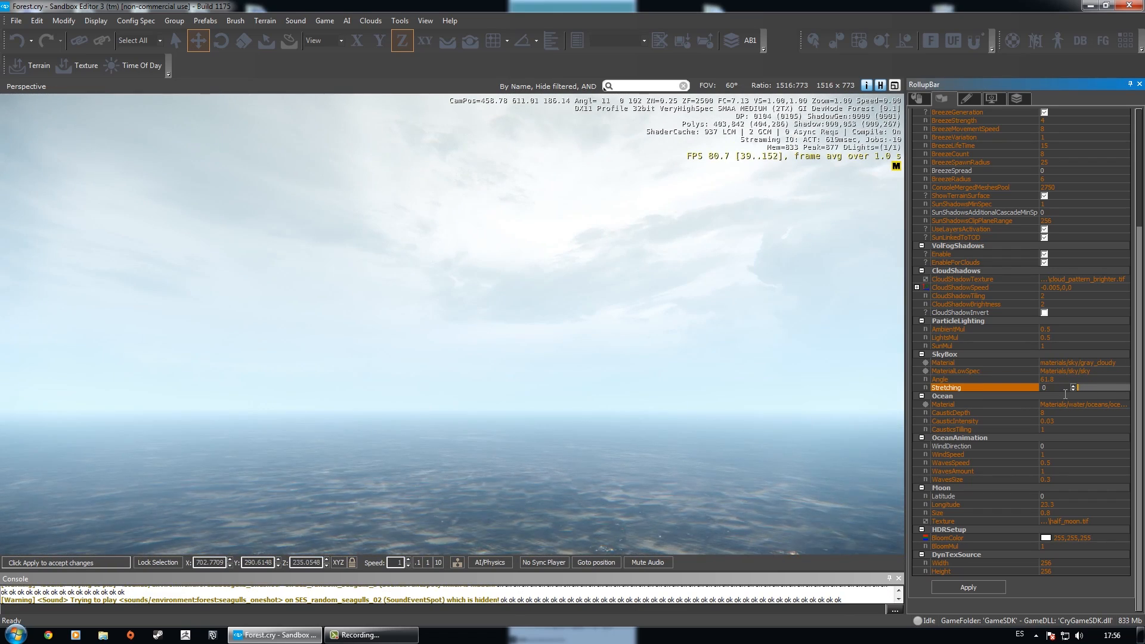
right_drag(614, 378, 590, 393)
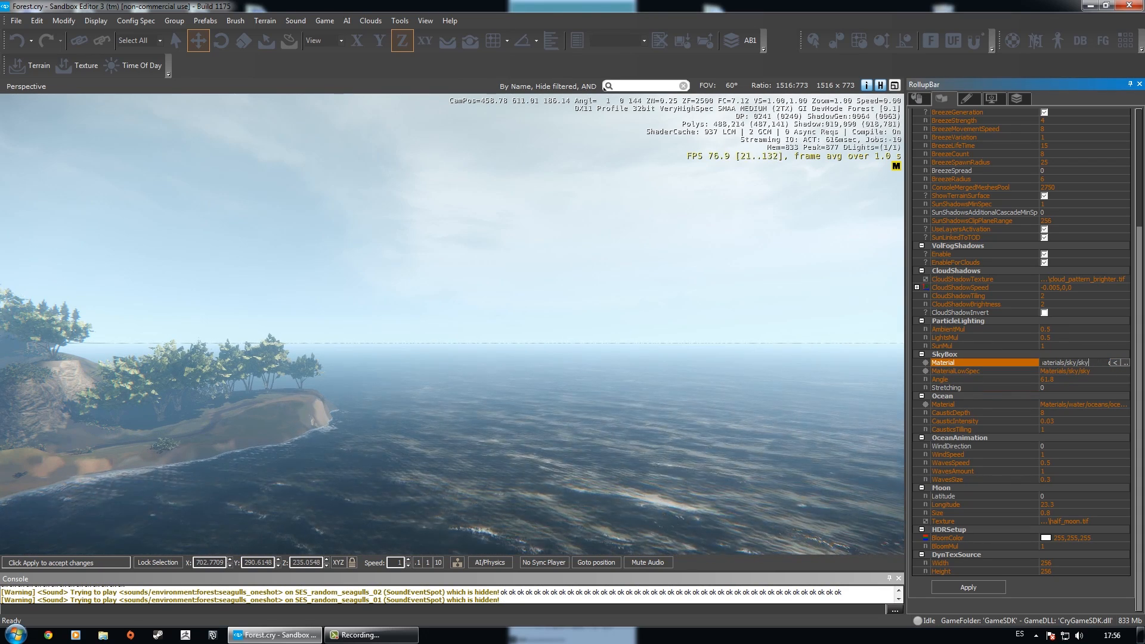
key(Return)
Fly out over the water, open the Ocean Material in the Material Editor and examine ocean_generic against the sea.
key(w)
mouse_move(793, 307)
right_down()
mouse_move(766, 320)
mouse_move(793, 322)
right_up()
key(s)
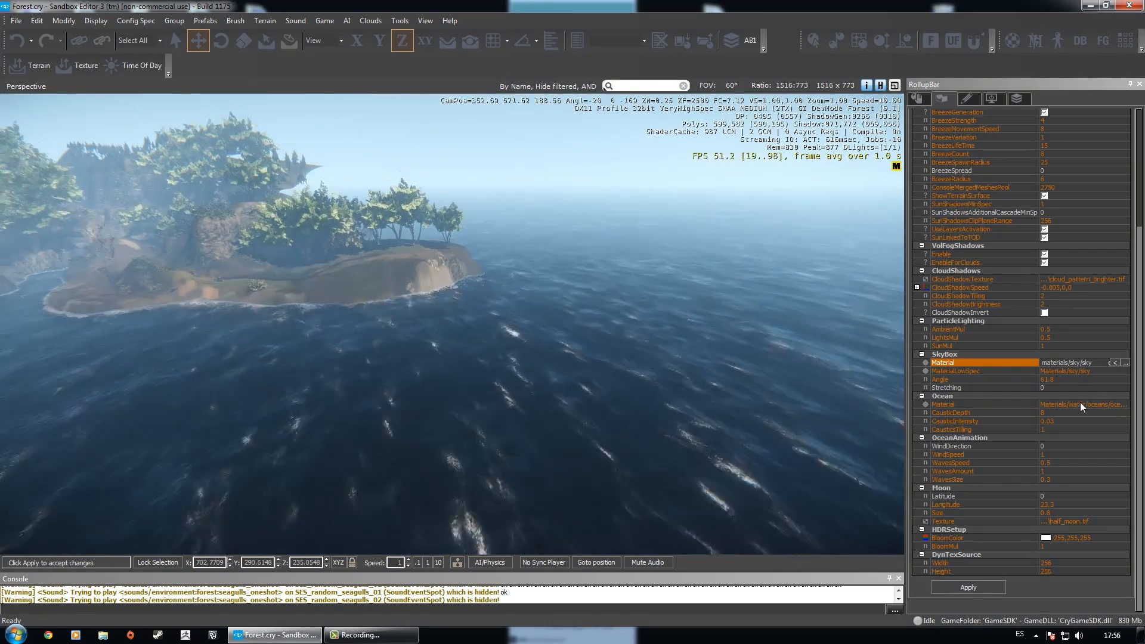
click(1080, 404)
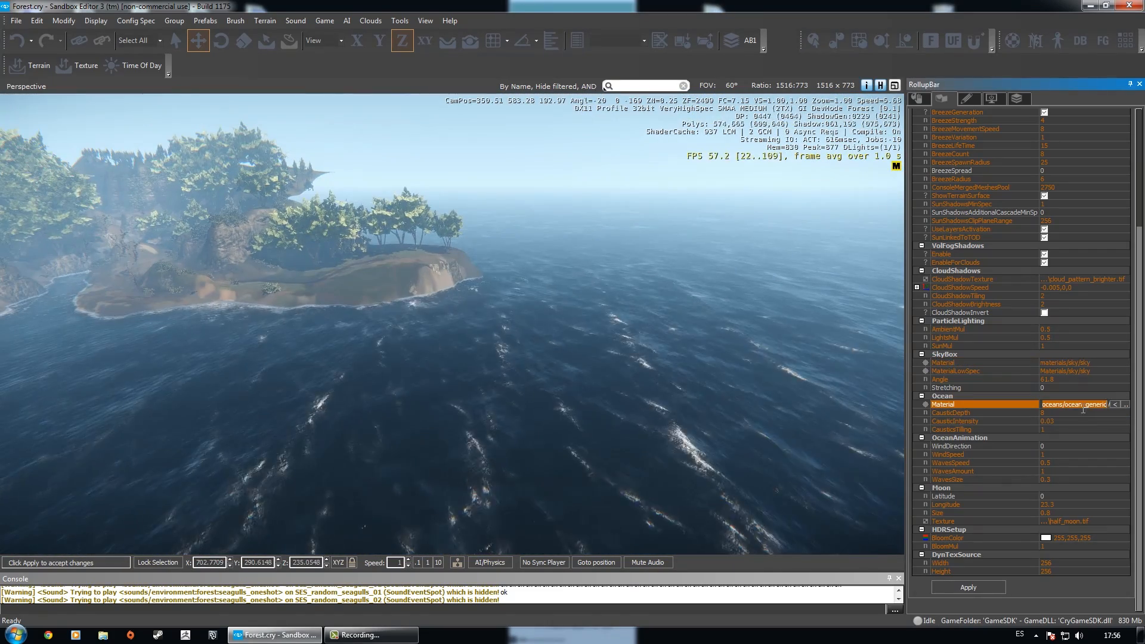
click(1125, 405)
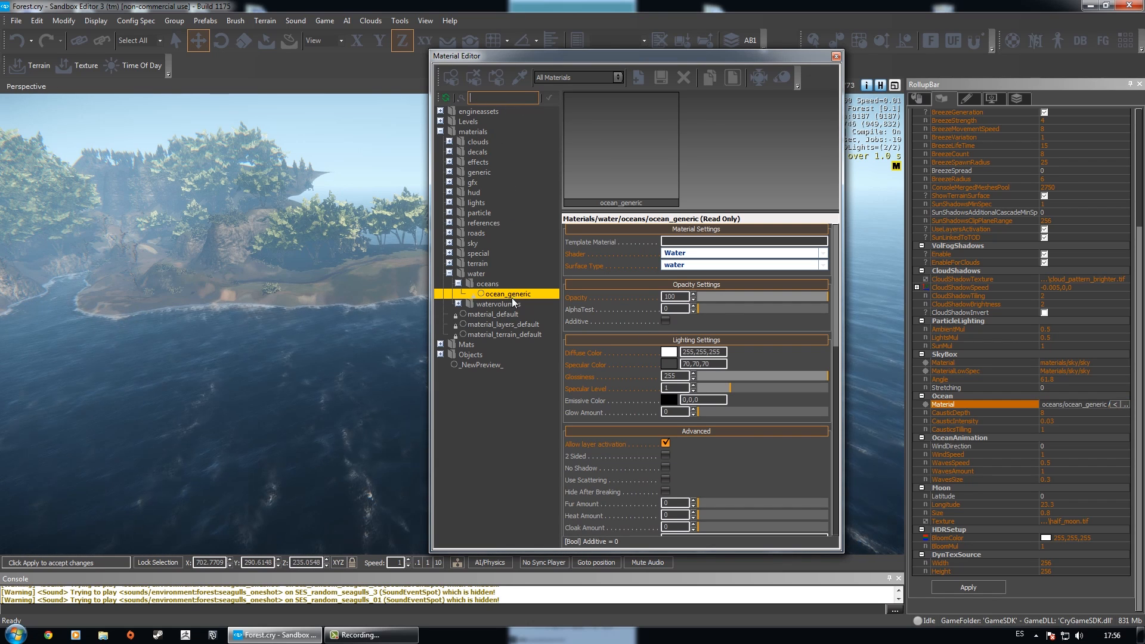
right_drag(400, 303, 420, 305)
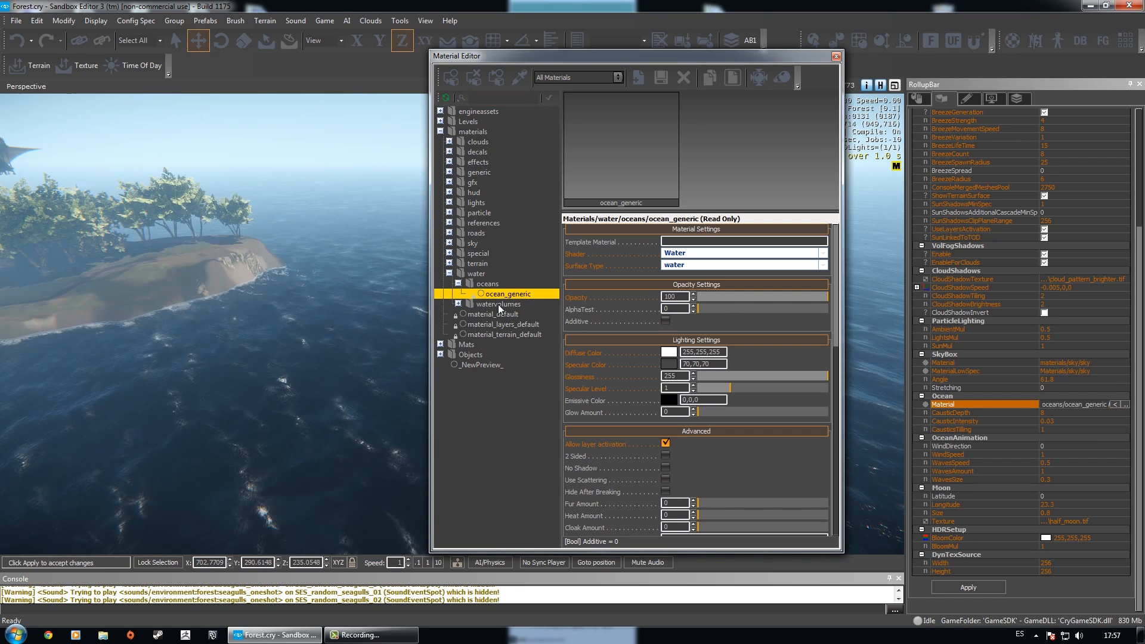
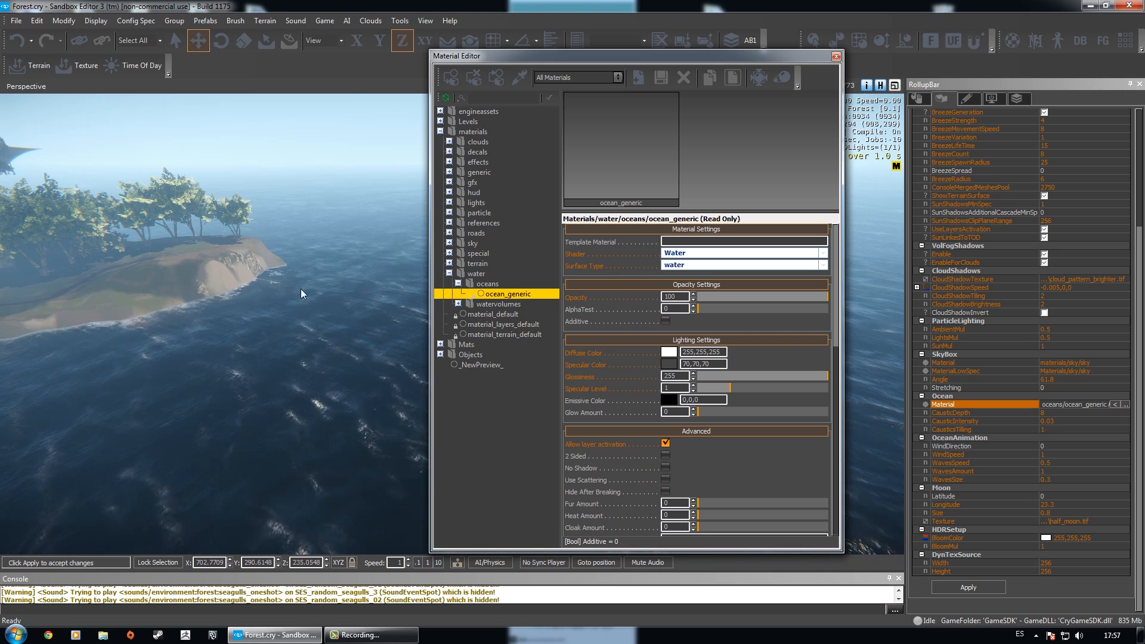
right_drag(301, 294, 217, 331)
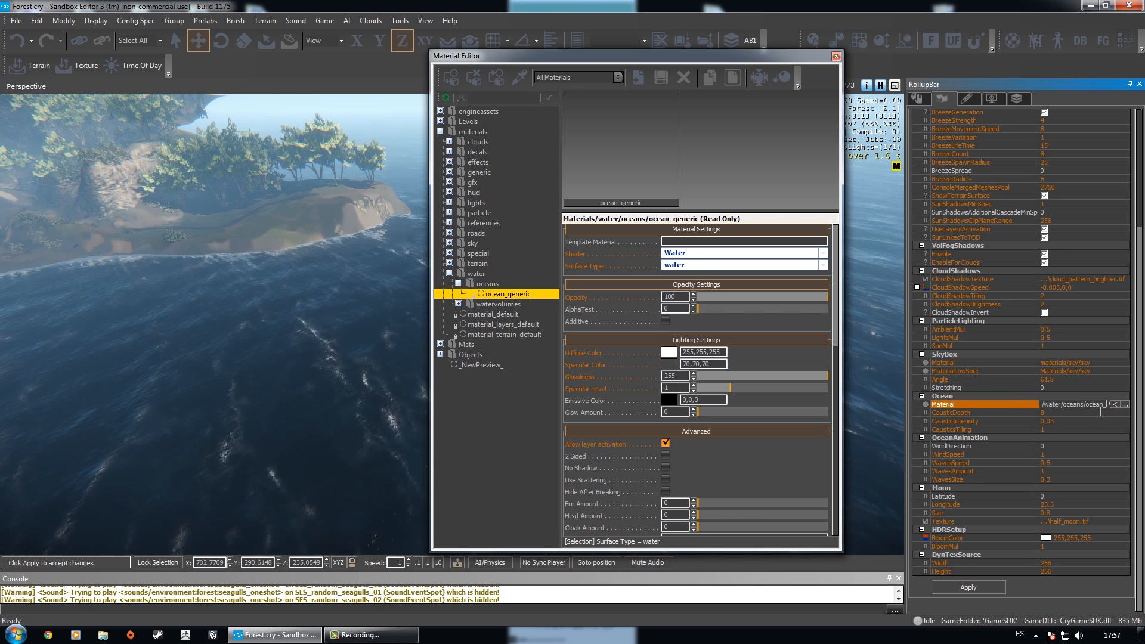
Set the Ocean Material to materials/water/oceans/ocean_pier, close the Material Editor and examine the coast from several angles.
key(Return)
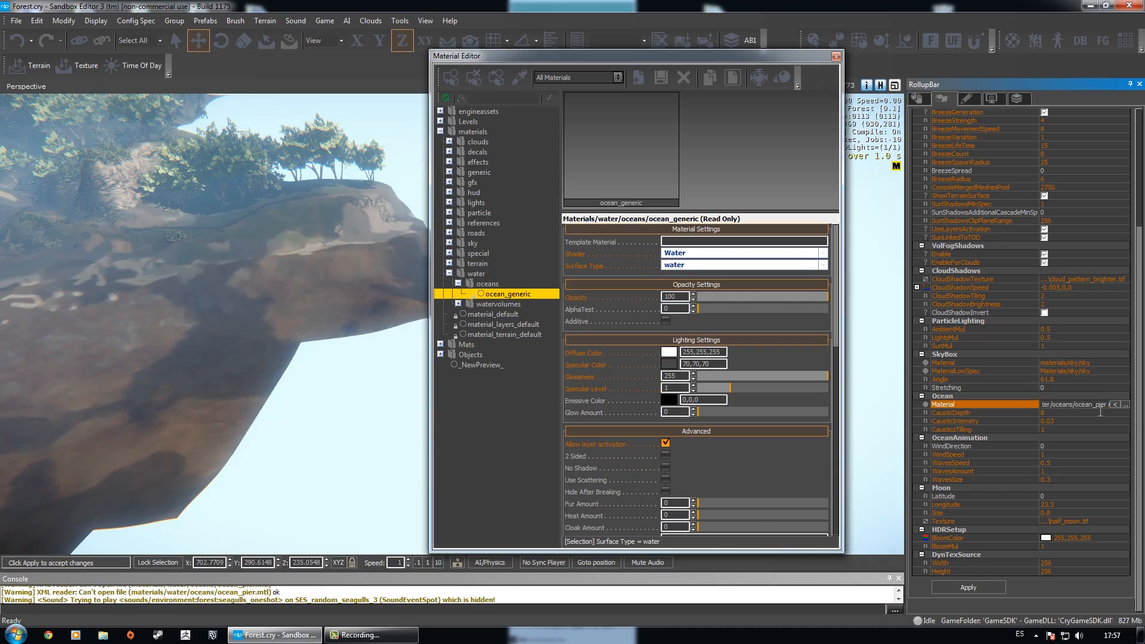
click(836, 56)
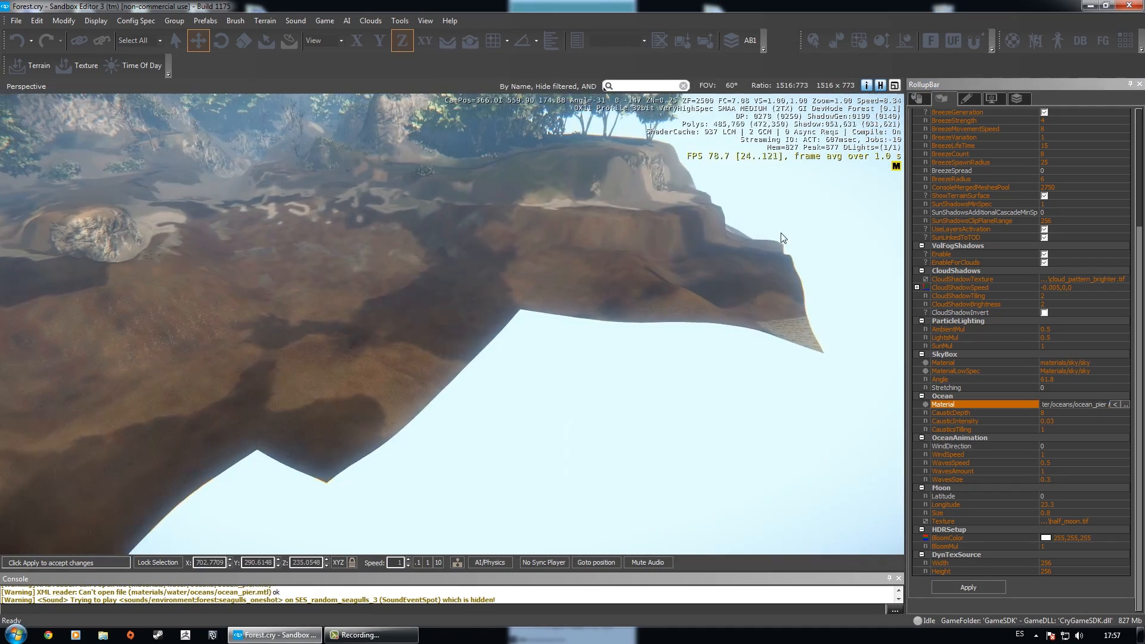
key(w)
right_drag(452, 324, 310, 274)
key(s)
right_drag(518, 293, 459, 322)
key(w)
right_drag(310, 292, 423, 258)
key(s)
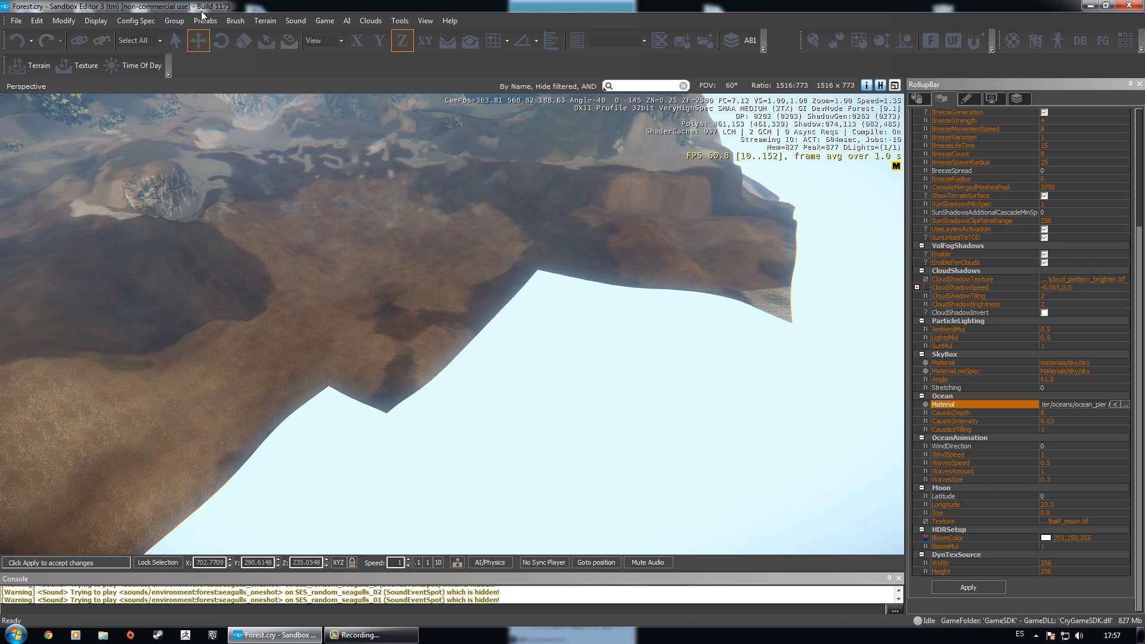
Open the Terrain Editor to view its Remove Water command and close it without applying anything.
click(266, 22)
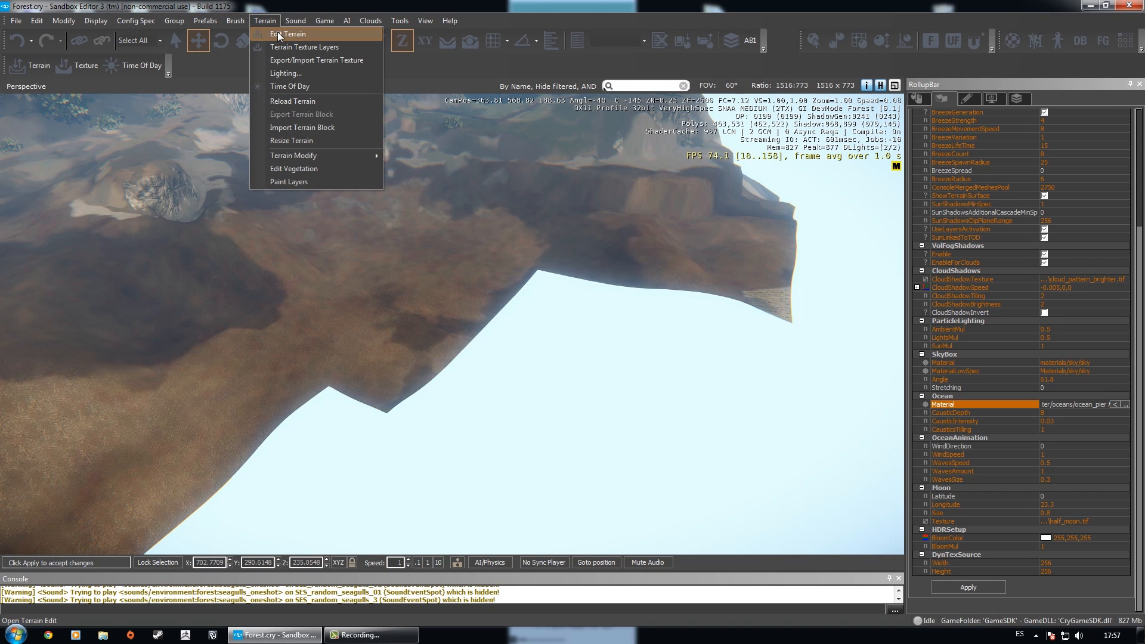
click(278, 34)
click(516, 157)
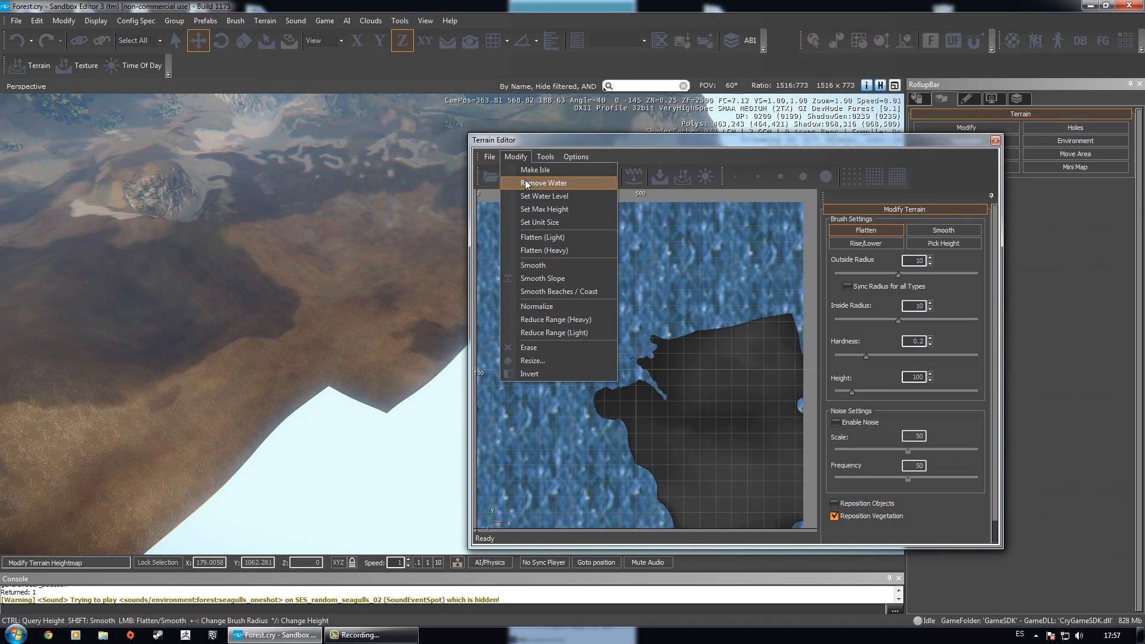
click(994, 140)
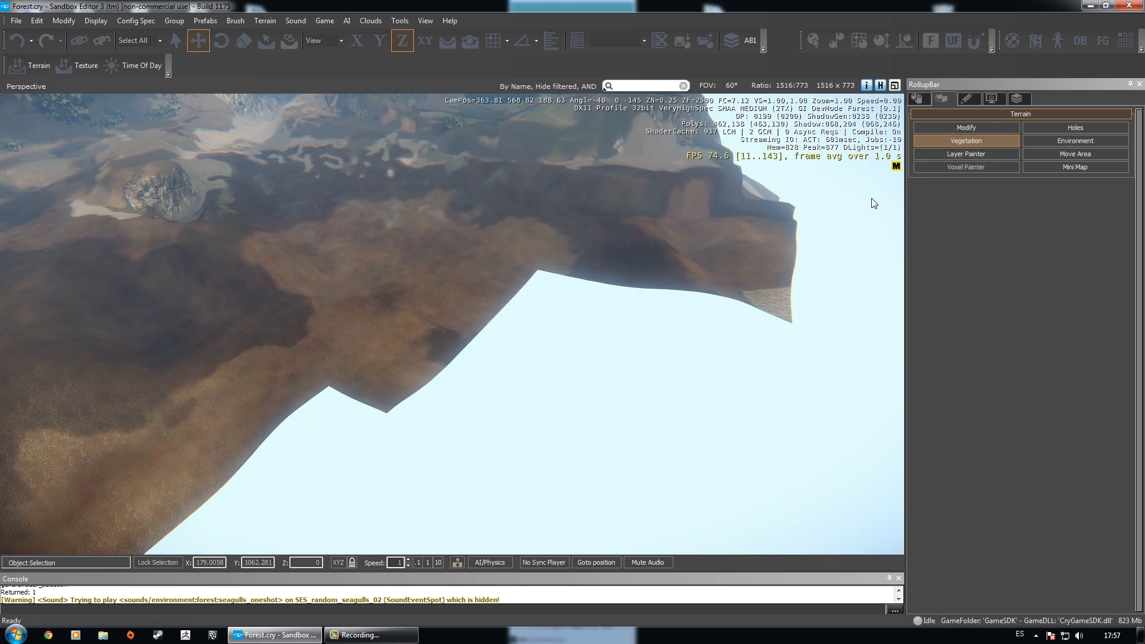
Return to the terrain Environment settings and set the Ocean Material back to ocean_generic.
right_drag(870, 200, 862, 190)
key(w)
click(1077, 142)
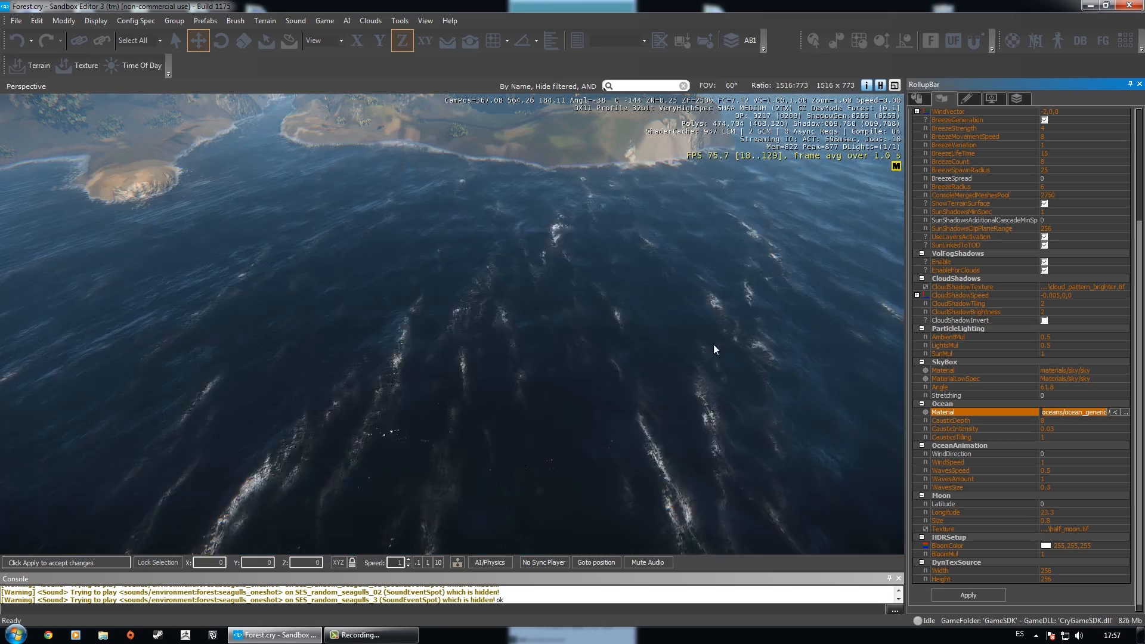
Dive to the seabed rocks, raise the Ocean CausticIntensity to 28.1 and examine the caustics at camera speed 0.1.
right_drag(562, 314, 883, 101)
key(w)
key(w)
key(w)
right_drag(578, 211, 454, 278)
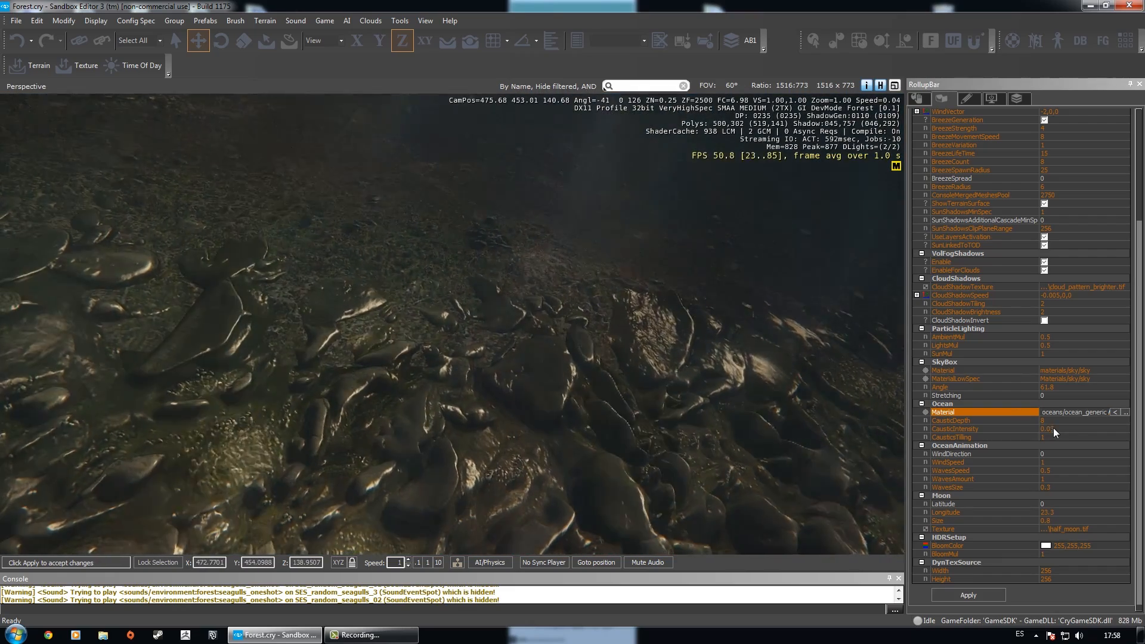
click(1052, 428)
drag(1075, 431, 1092, 428)
right_drag(490, 232, 408, 515)
click(418, 562)
key(w)
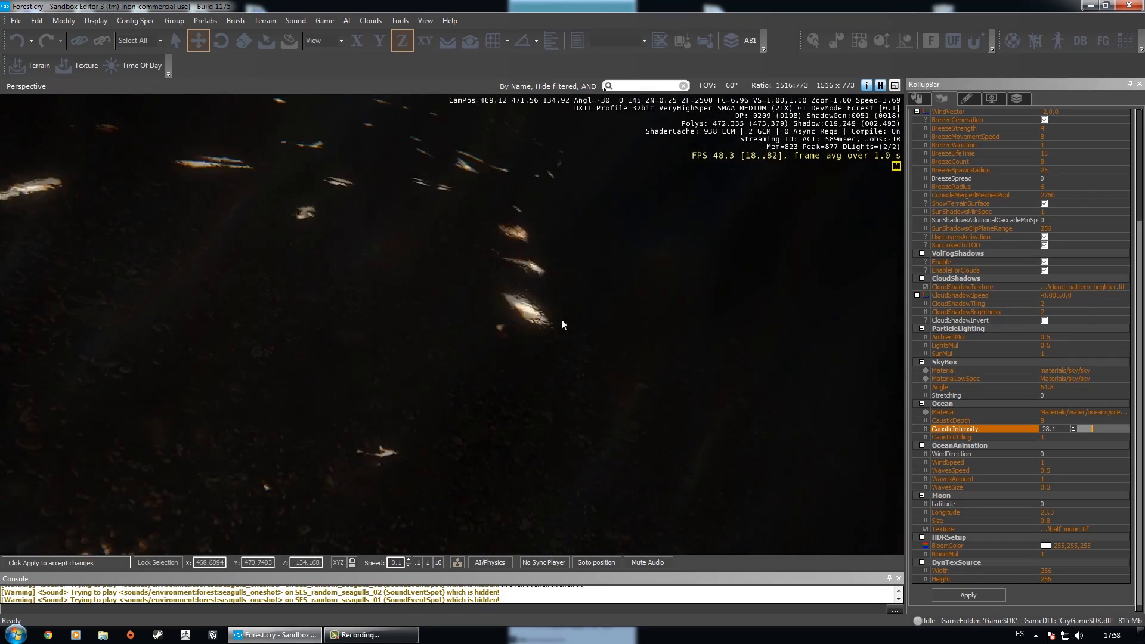
Set the Ocean CausticDepth to 16 and examine the caustics across the seabed.
key(d)
right_drag(561, 324, 553, 325)
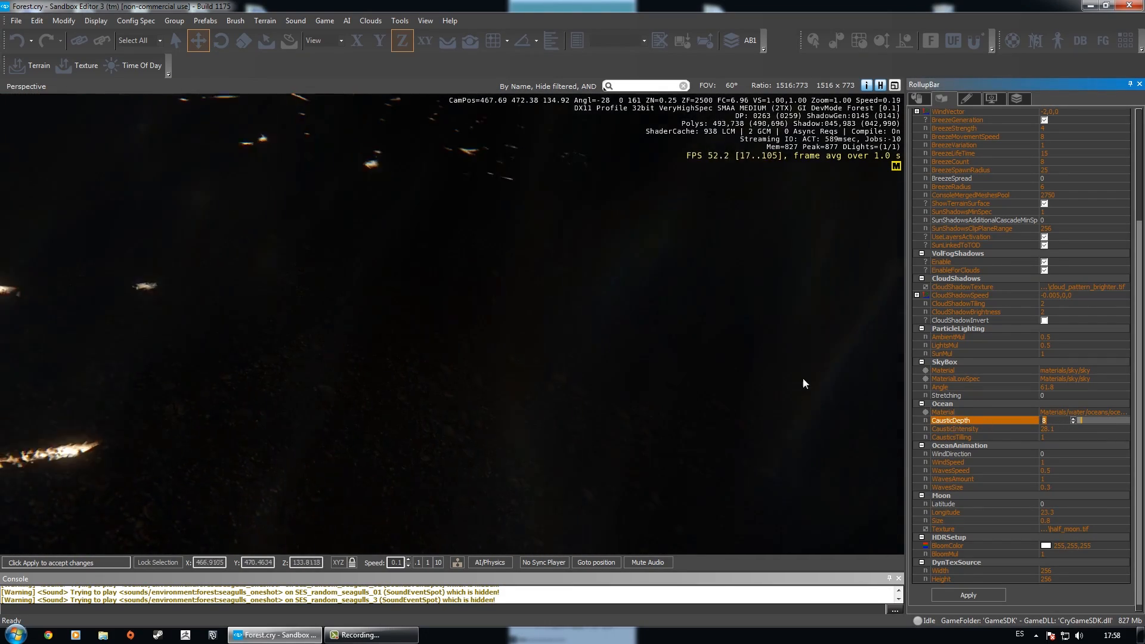
text(16)
key(Return)
right_drag(554, 340, 774, 292)
key(s)
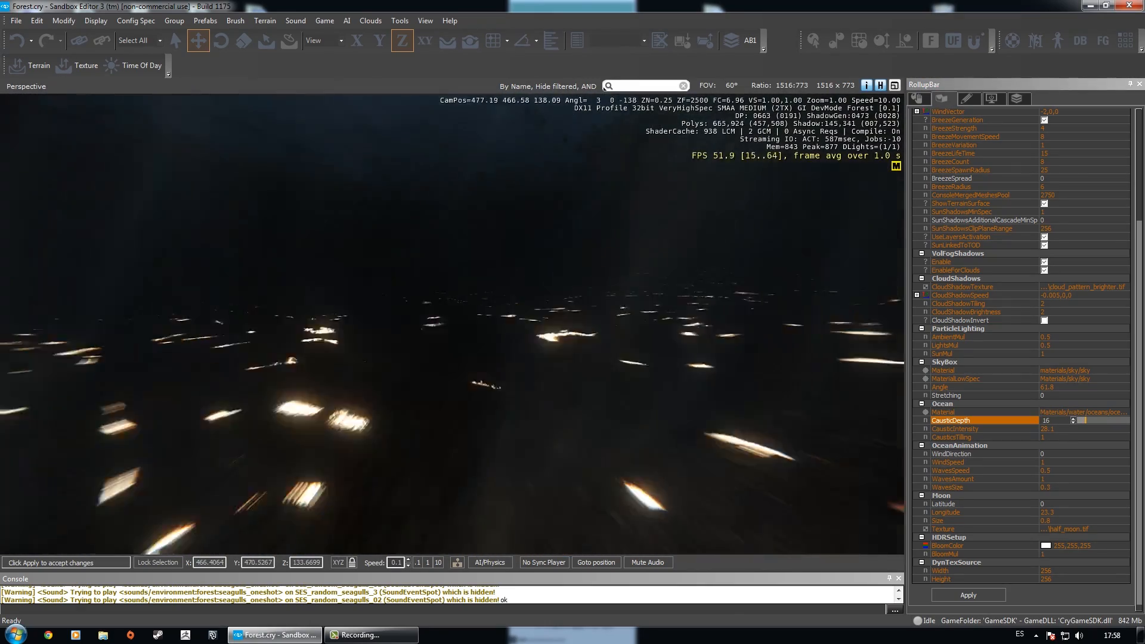
Try an Ocean CausticsTilling of 4, settle on 0.5 and inspect the caustics from below and above the water.
click(1056, 438)
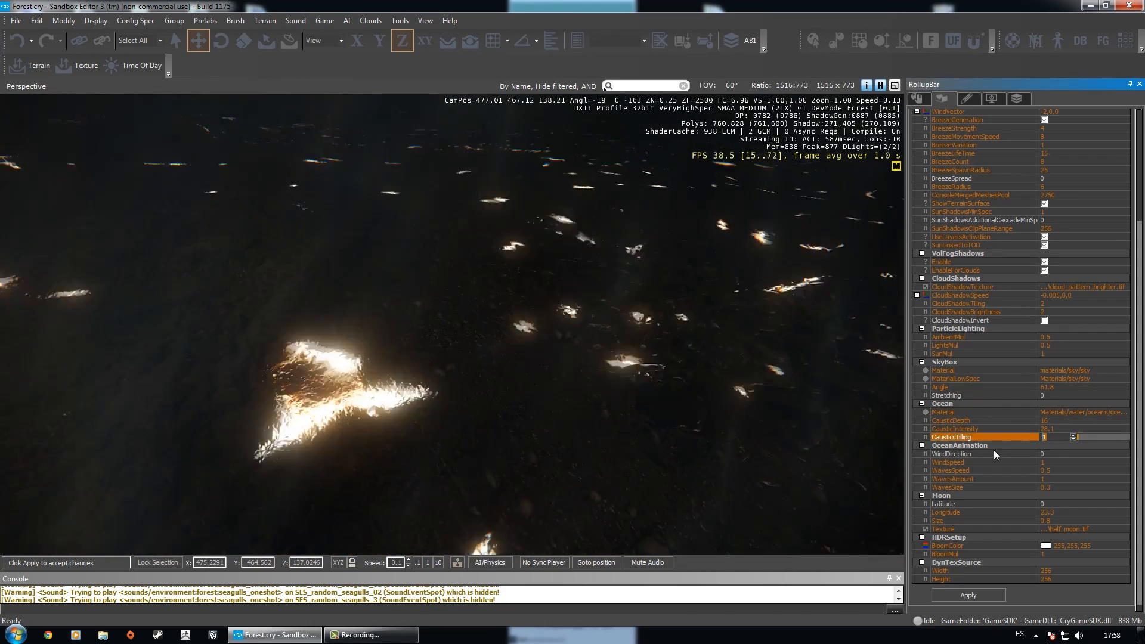
text(4)
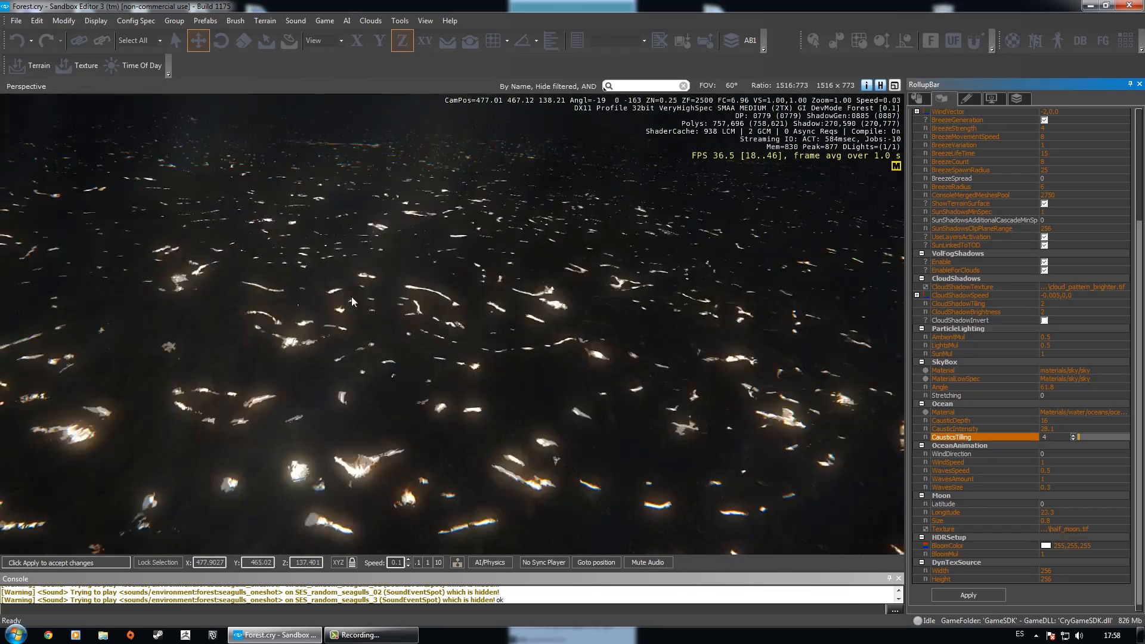
drag(1054, 436, 996, 438)
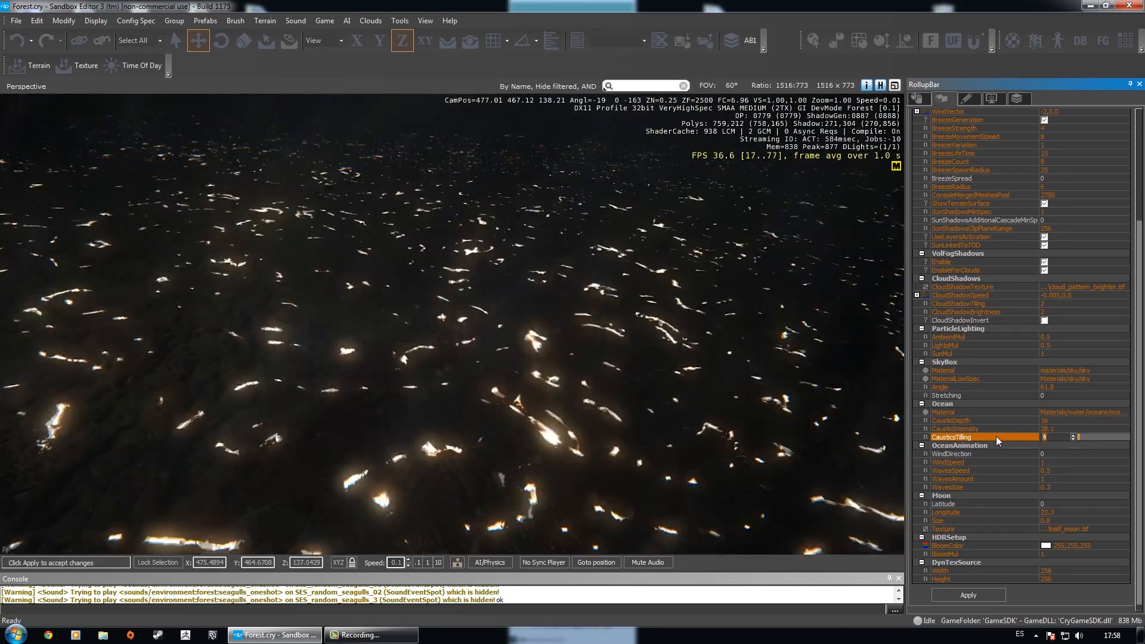
text(0.5)
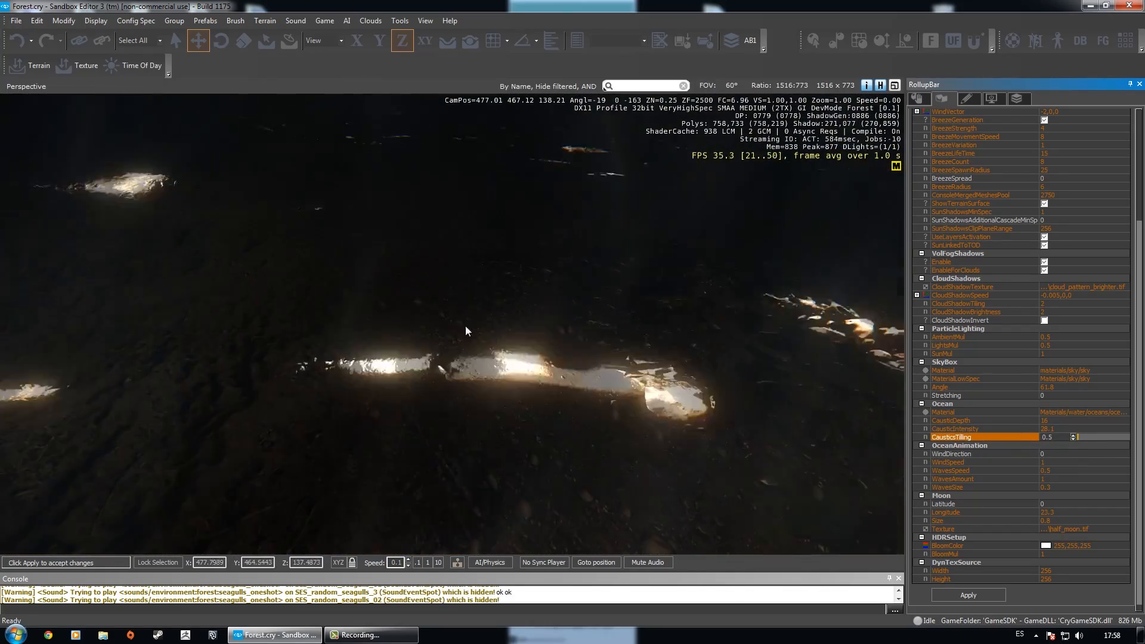
text(s)
right_drag(348, 311, 360, 267)
key(w)
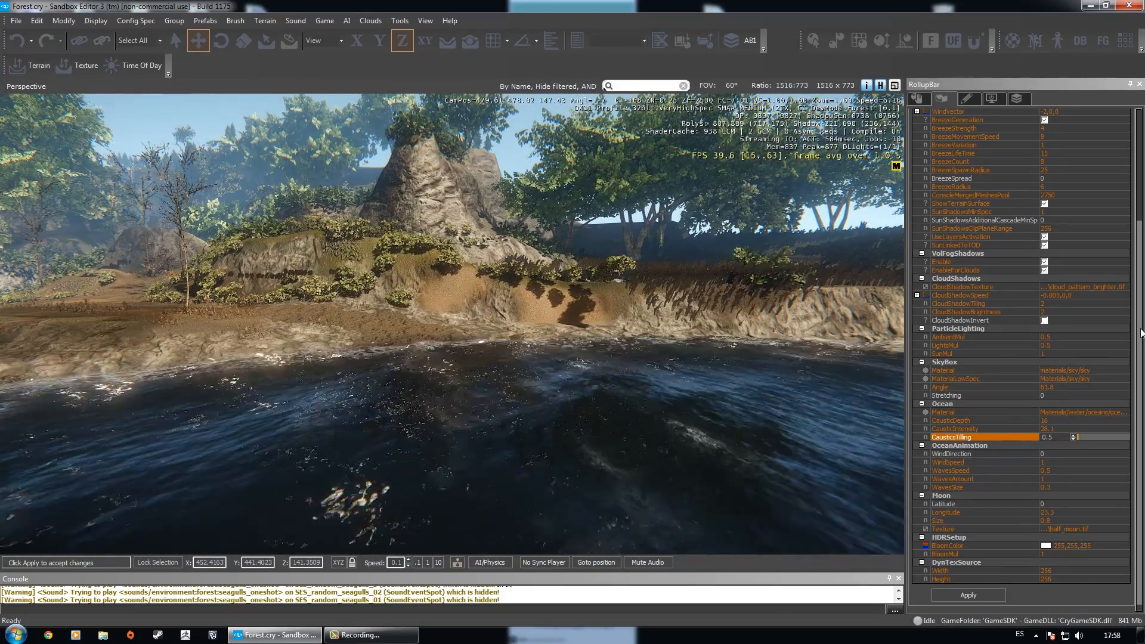
Examine the OceanAnimation wind direction, wind speed, waves amount and waves size settings while watching the open sea.
drag(1139, 330, 1135, 410)
click(961, 446)
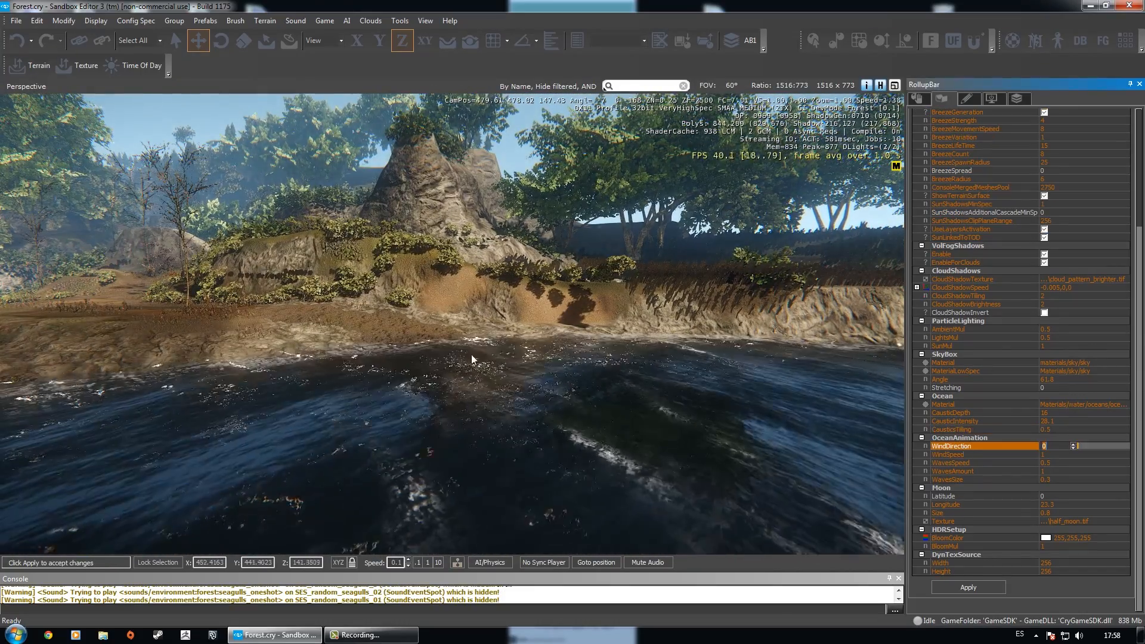
right_drag(472, 360, 590, 376)
right_drag(352, 342, 420, 328)
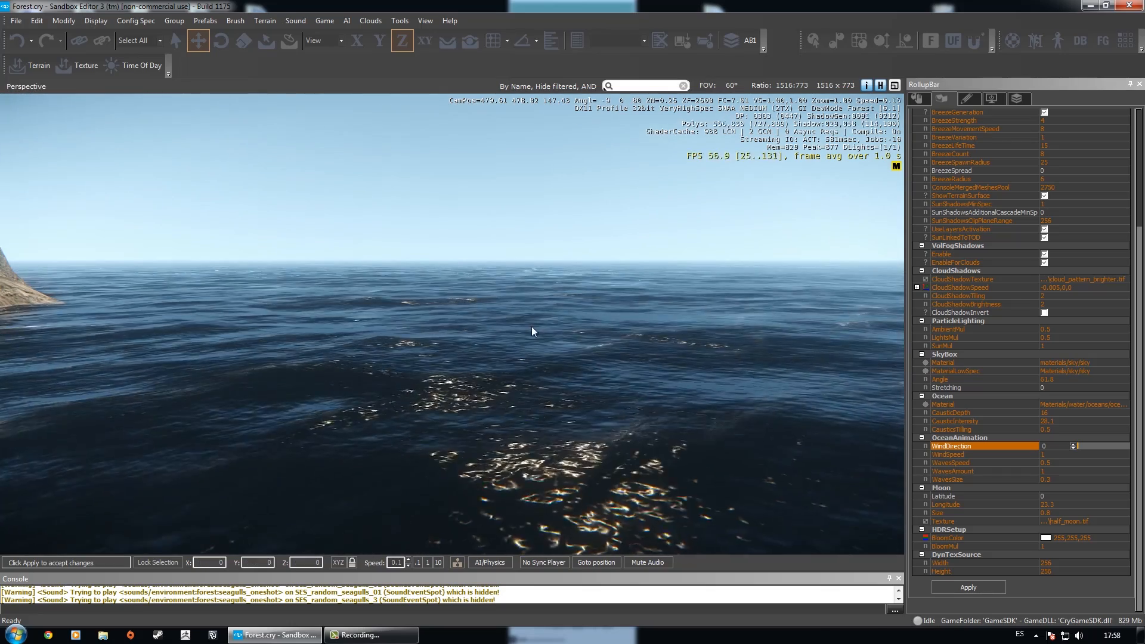
click(965, 454)
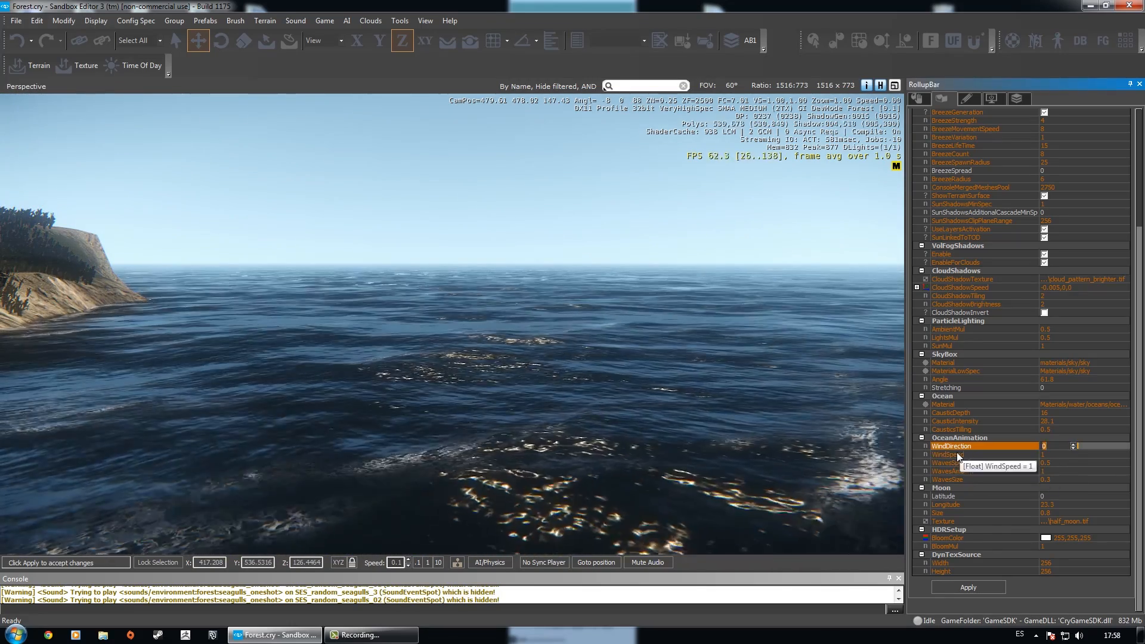
click(957, 461)
click(966, 456)
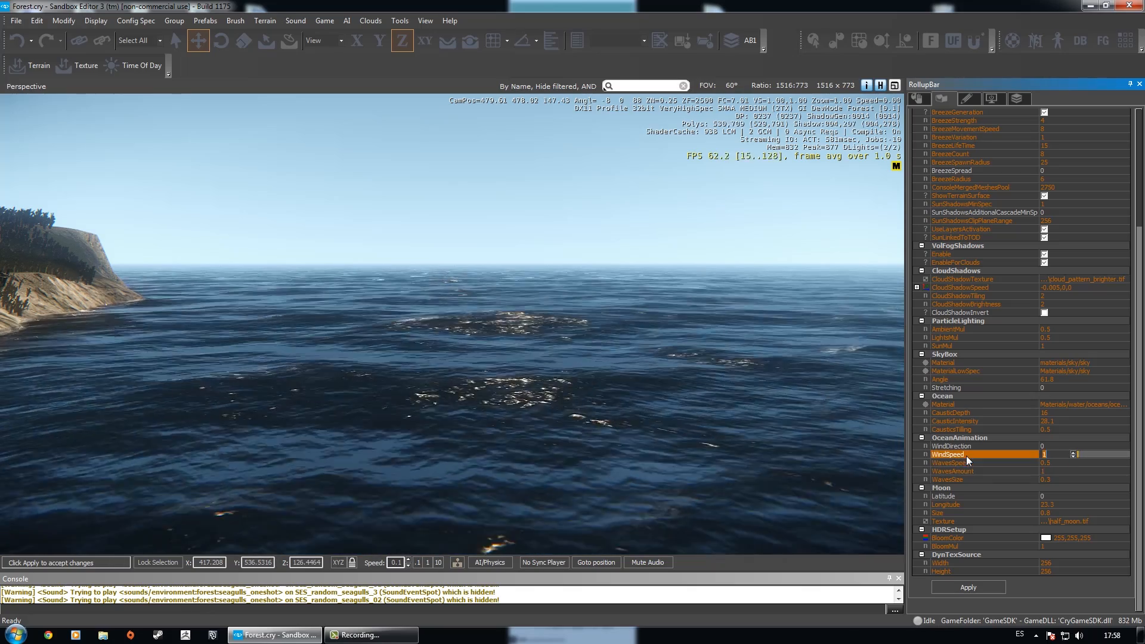
click(967, 448)
key(w)
right_drag(762, 394, 853, 386)
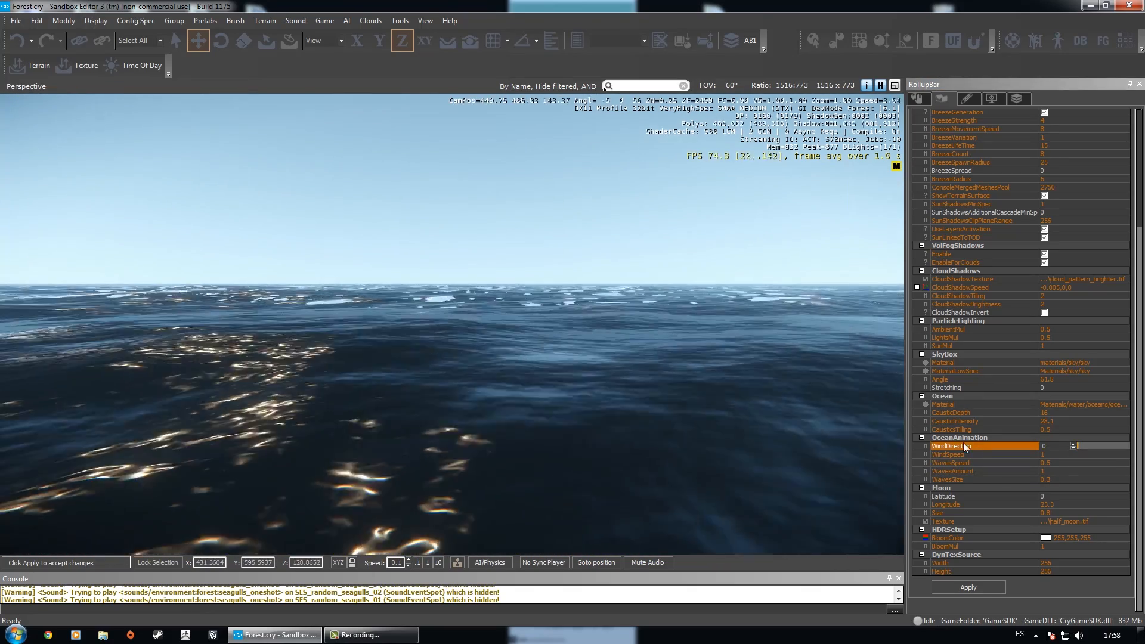
click(963, 470)
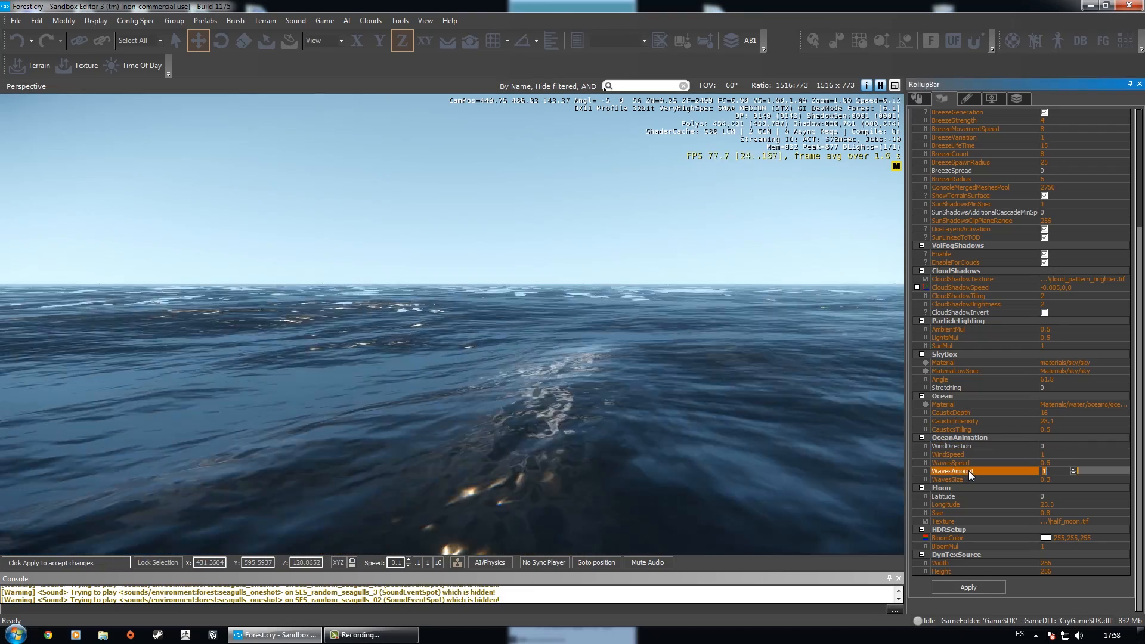
click(958, 479)
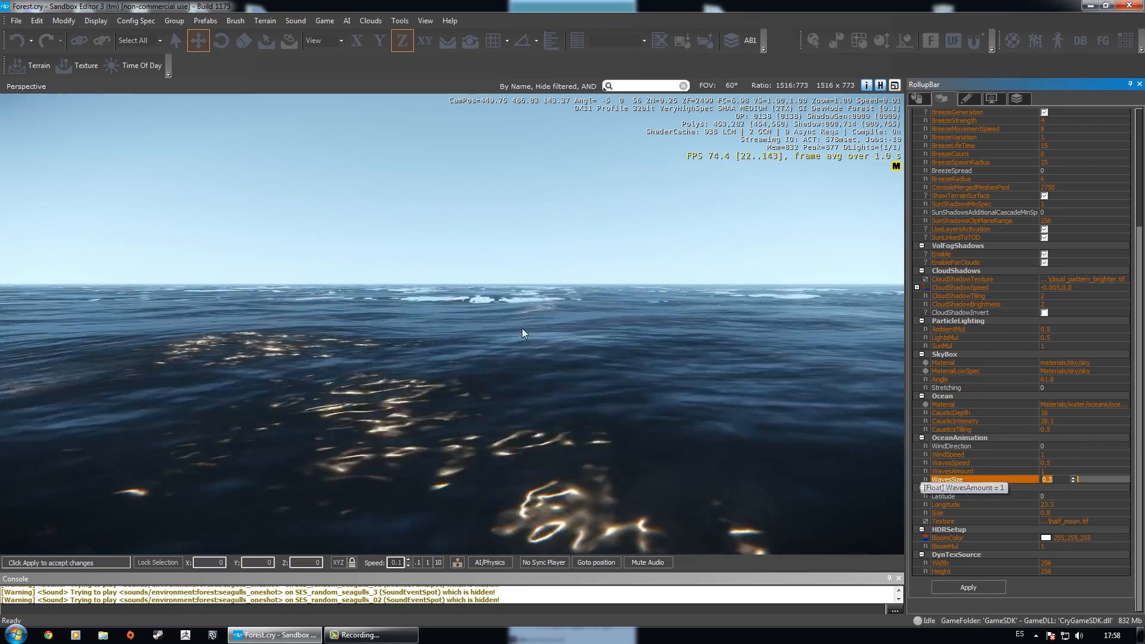
Raise the OceanAnimation WavesSize to 0.5 and on to 0.75, and examine the waves near the shore.
right_drag(834, 382, 840, 388)
key(s)
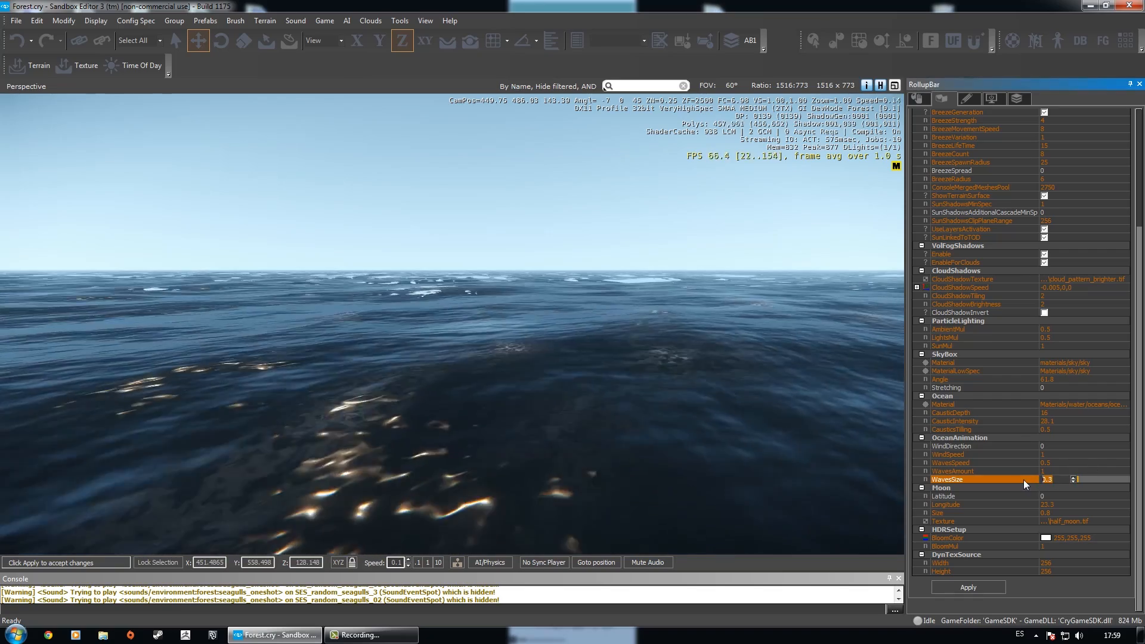
text(0.5)
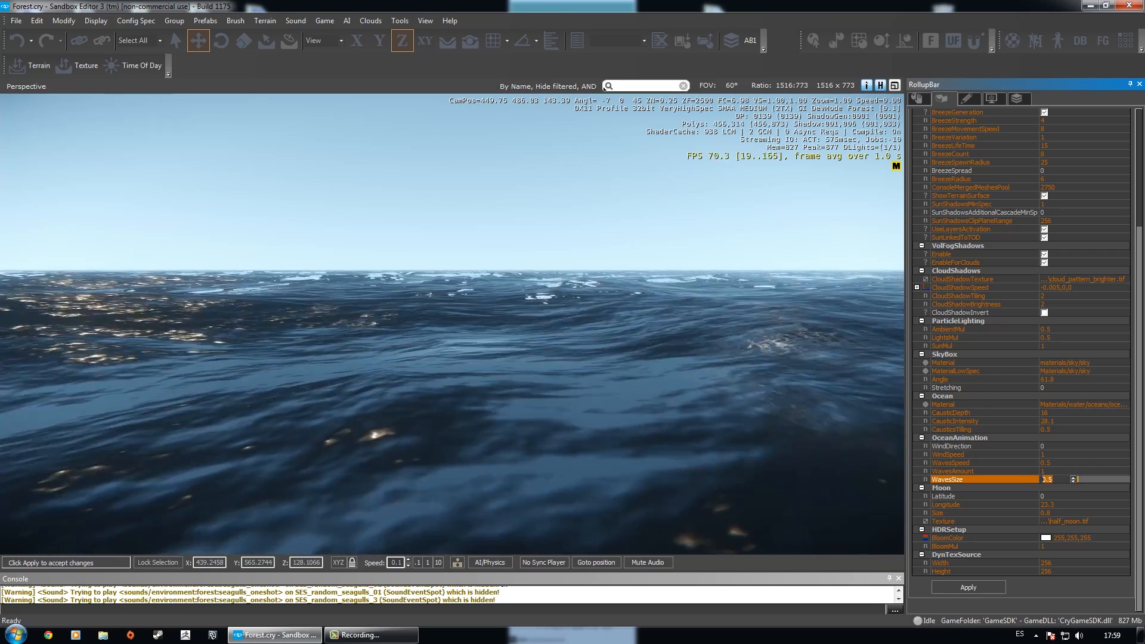
text(5)
key(Return)
right_drag(574, 377, 896, 407)
key(s)
key(w)
key(s)
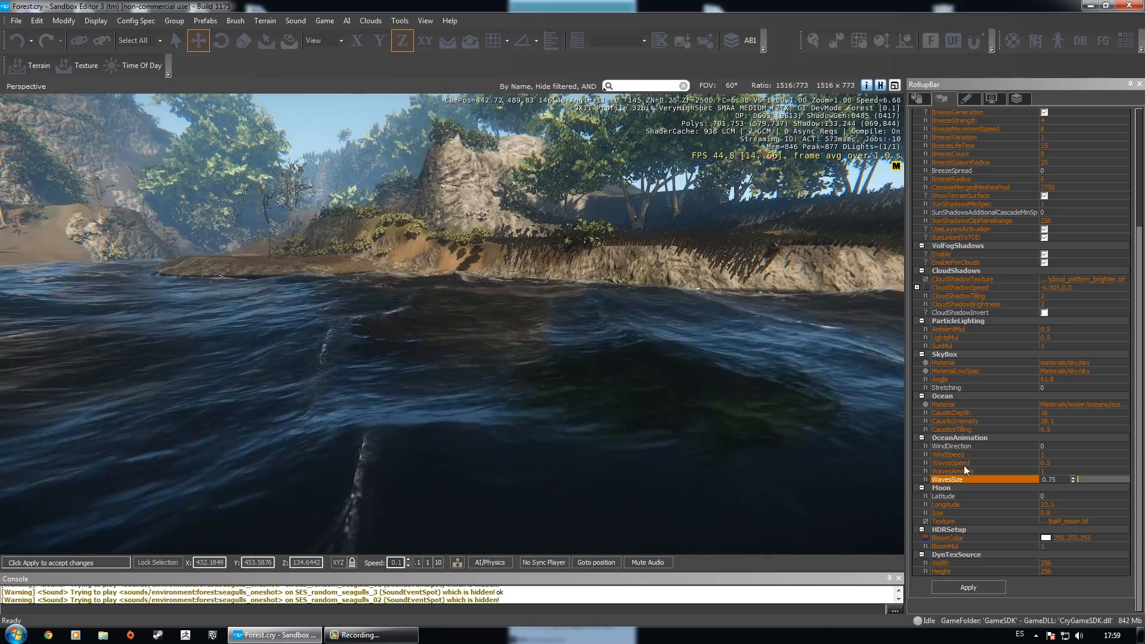
Set the OceanAnimation WavesAmount to 0 and look at the water towards the coast.
click(1046, 472)
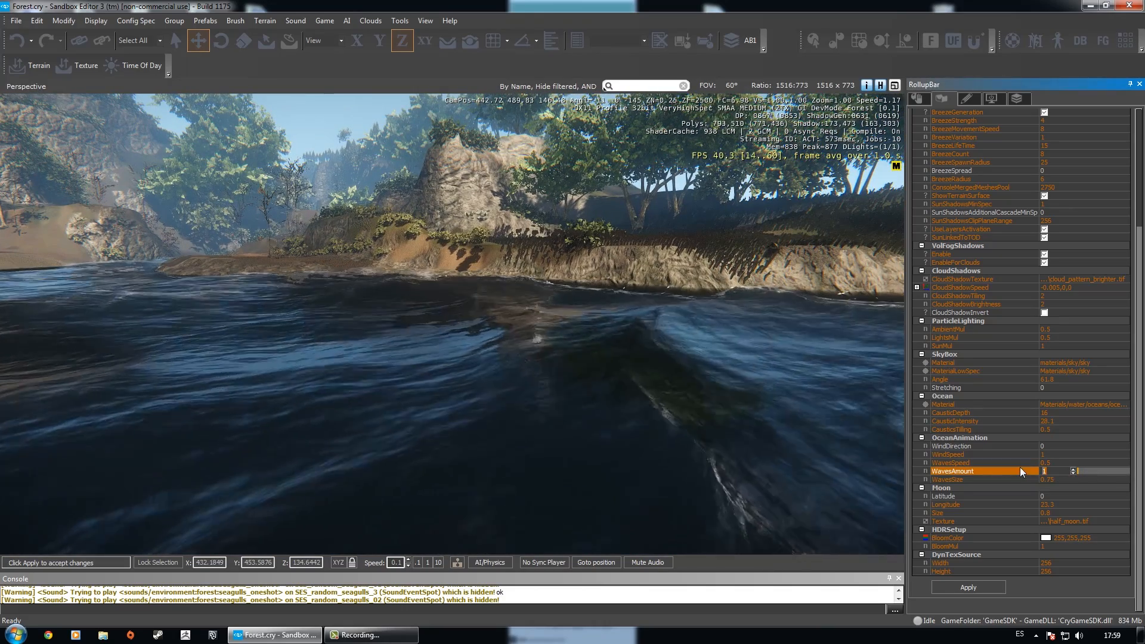
text(0)
key(Return)
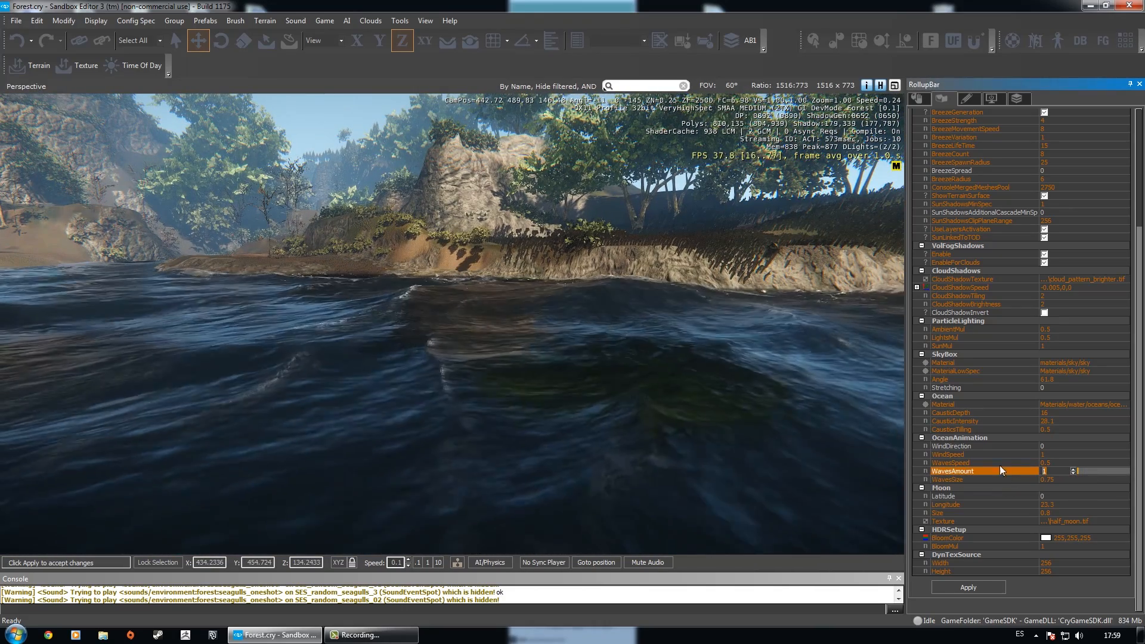
key(w)
right_drag(496, 349, 453, 355)
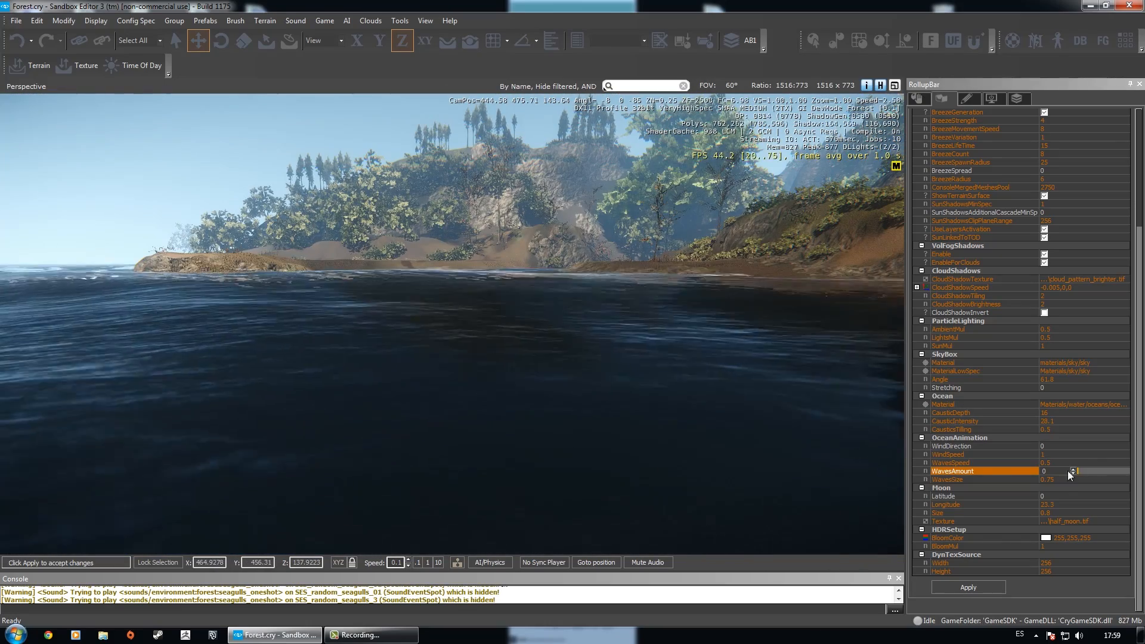
Set the OceanAnimation WavesSize to 0 and examine the ocean surface from several positions.
click(1061, 479)
text(0)
key(Return)
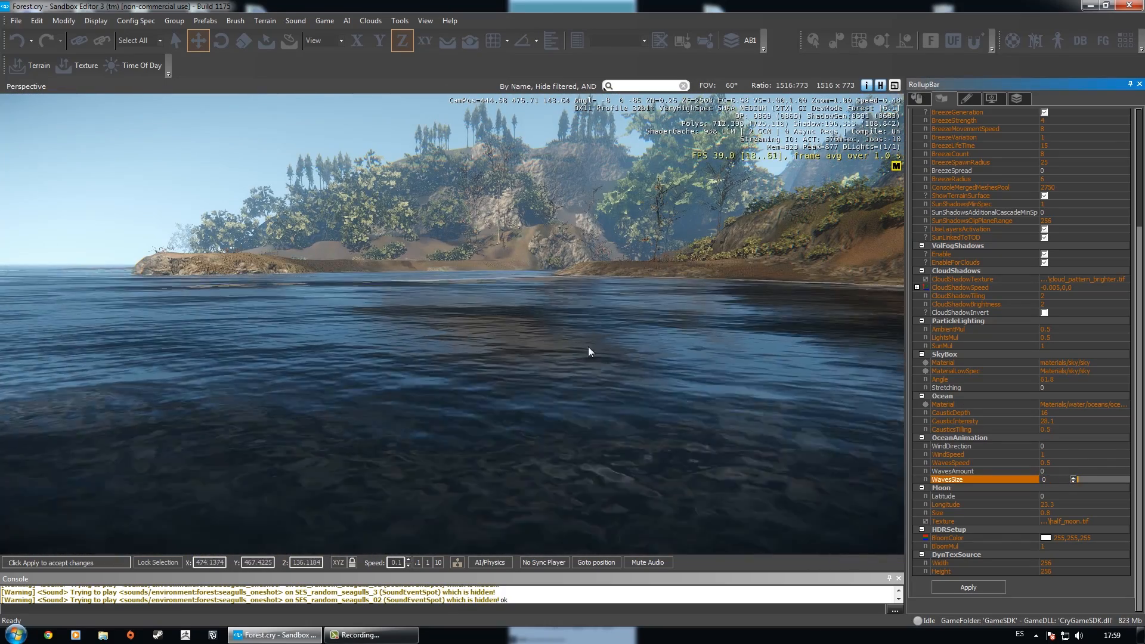
right_drag(684, 335, 709, 330)
key(w)
key(s)
key(a)
right_drag(602, 322, 542, 322)
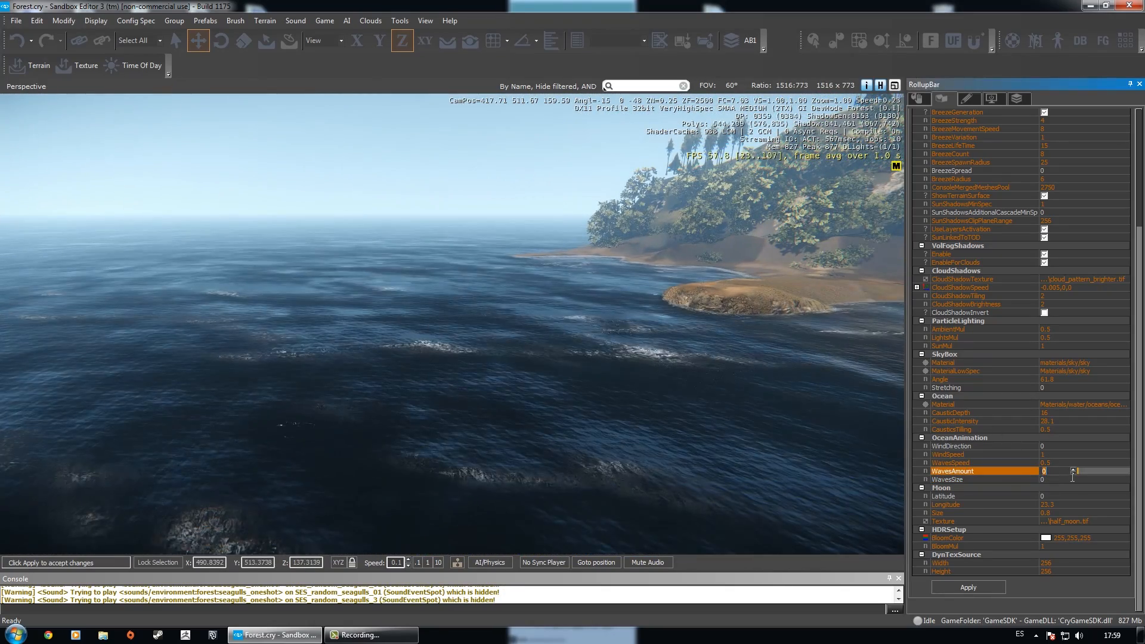
Set the OceanAnimation WavesAmount to 0.5 and WavesSize to 1, and view the resulting waves.
click(1011, 470)
click(1056, 479)
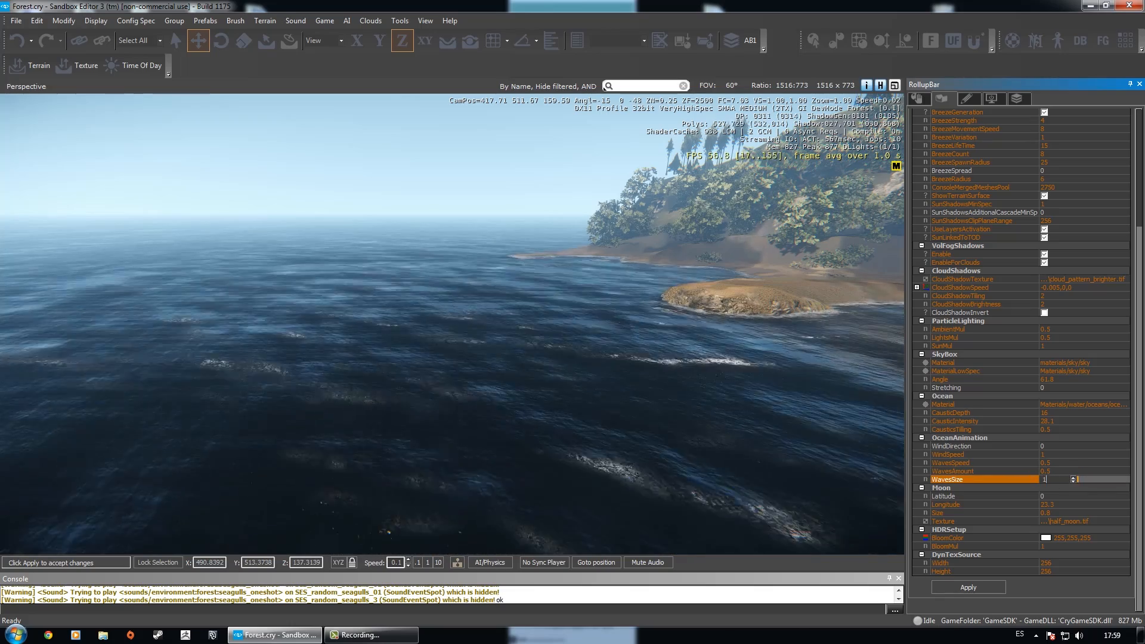
right_drag(559, 345, 519, 349)
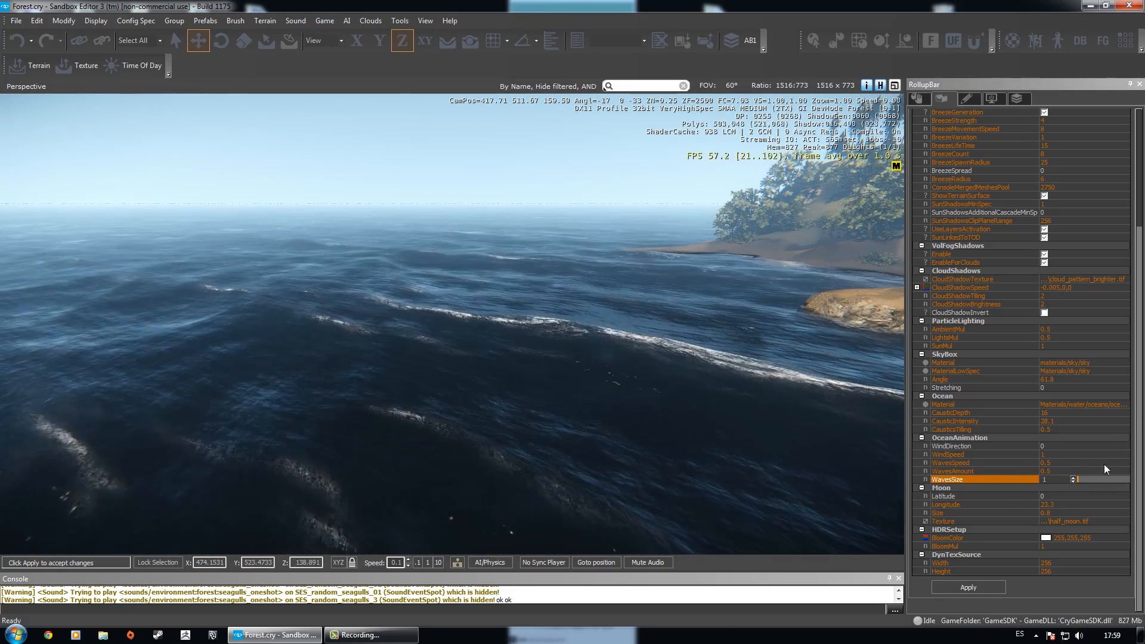
Move the Time Of Day to night, shortly after 21:00, close its window and turn the view to the moon.
click(256, 25)
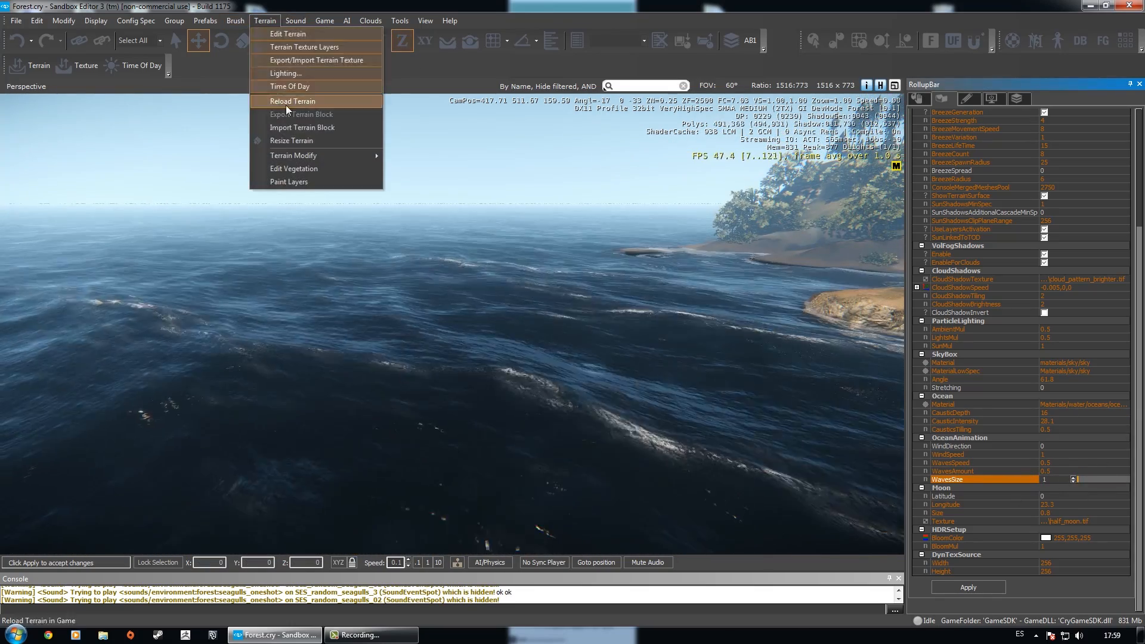
click(306, 87)
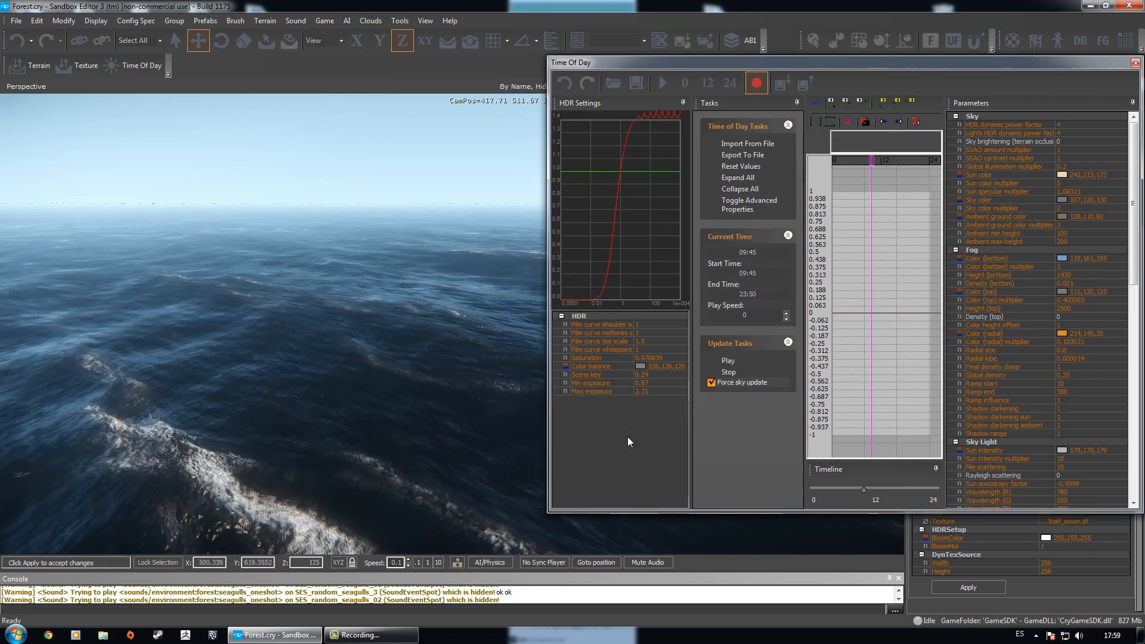
drag(864, 491, 924, 493)
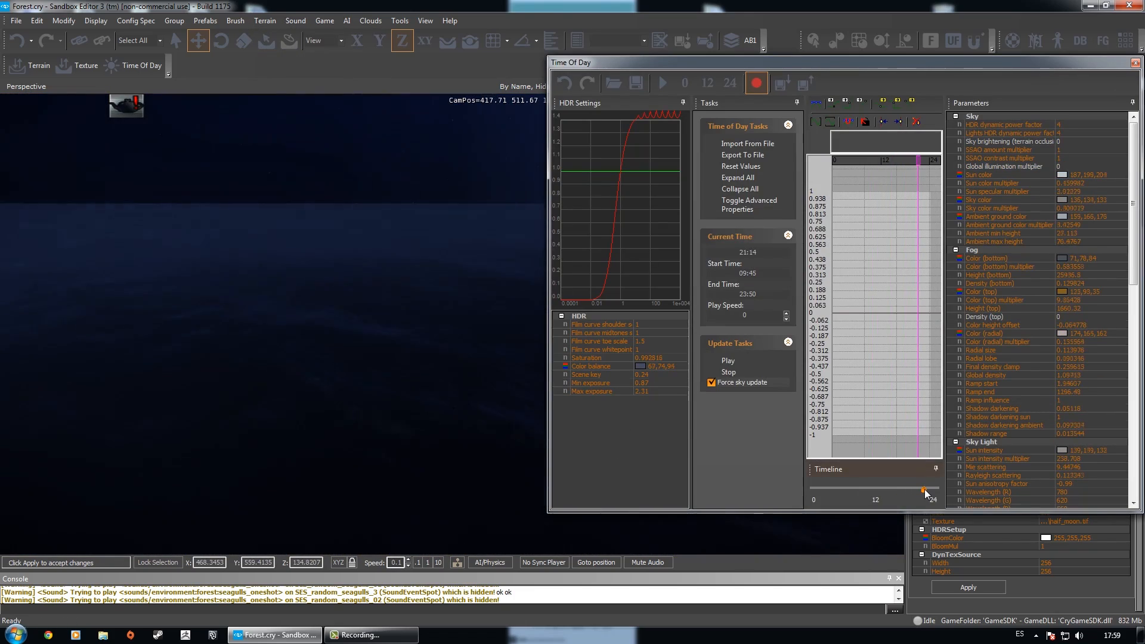
click(1135, 62)
right_drag(389, 281, 489, 184)
right_drag(435, 215, 427, 332)
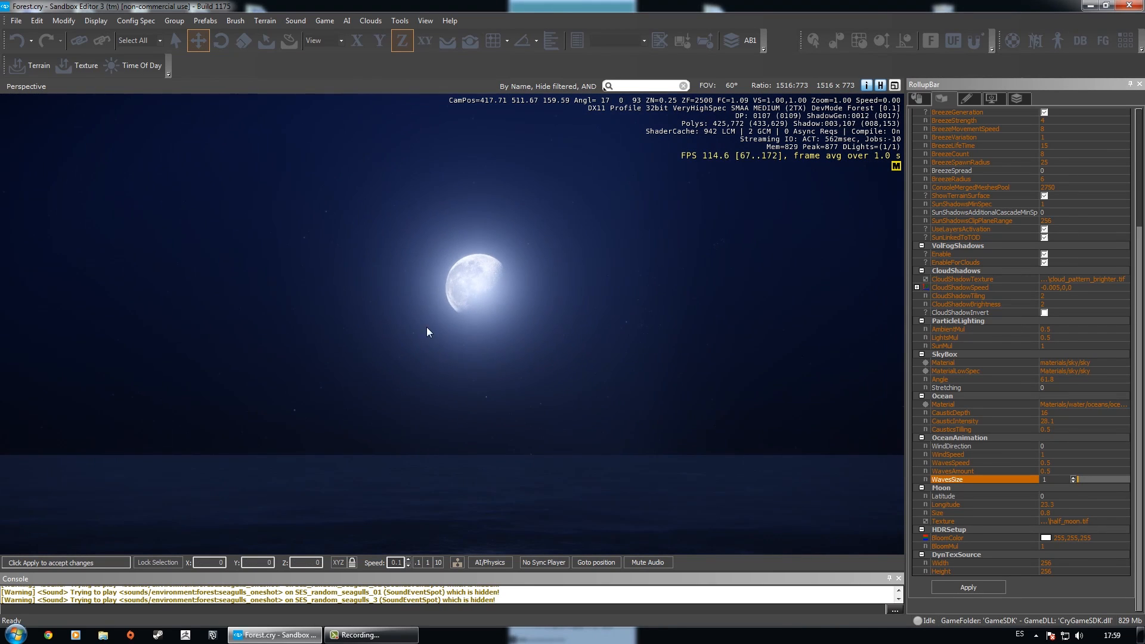
Set the Moon's Latitude to 19.1, Longitude to 29.2 and Size to 0.9, and preview its half_moon.tif texture.
mouse_move(1087, 496)
mouse_down()
mouse_move(1096, 496)
mouse_move(1060, 505)
mouse_move(1092, 505)
mouse_up()
click(1059, 504)
click(1058, 513)
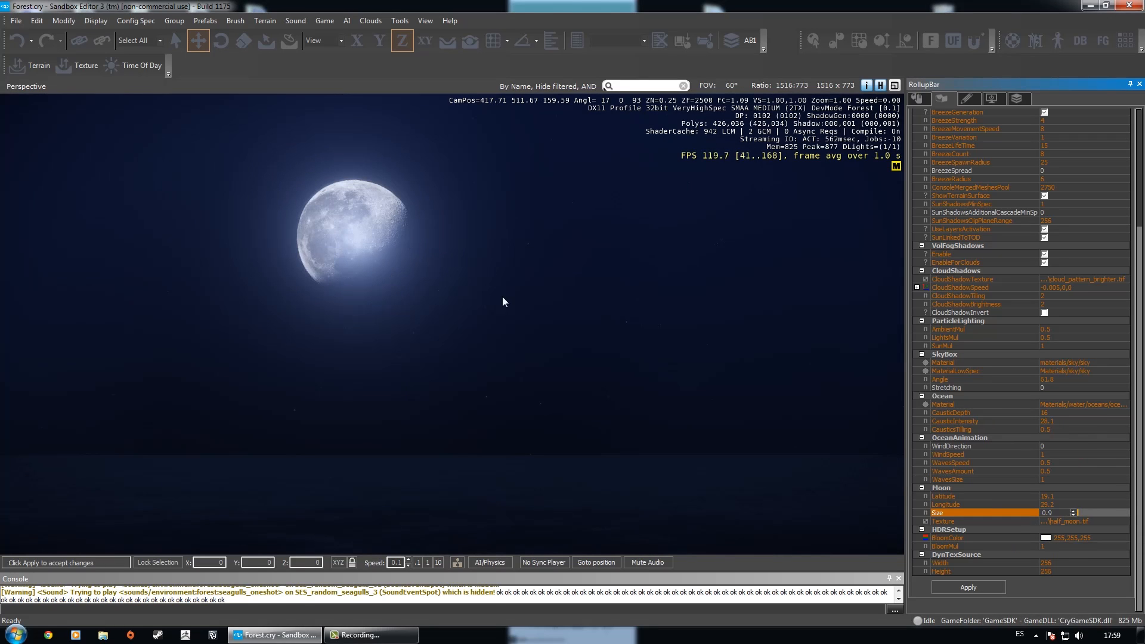
mouse_move(1048, 522)
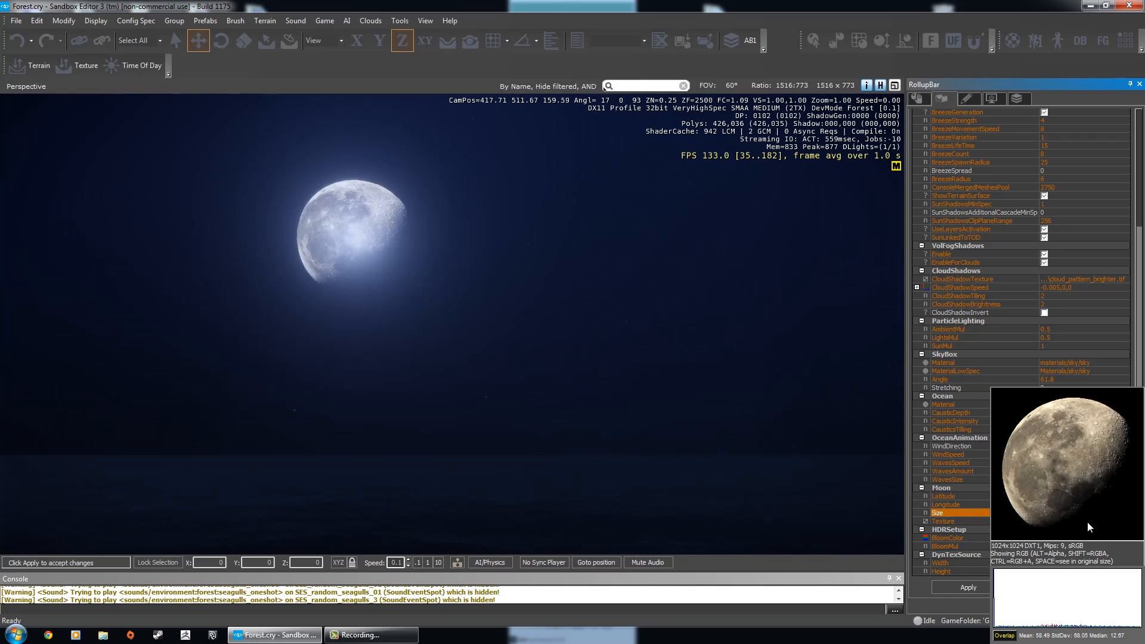
mouse_move(639, 332)
right_down()
mouse_move(572, 326)
mouse_move(620, 329)
right_up()
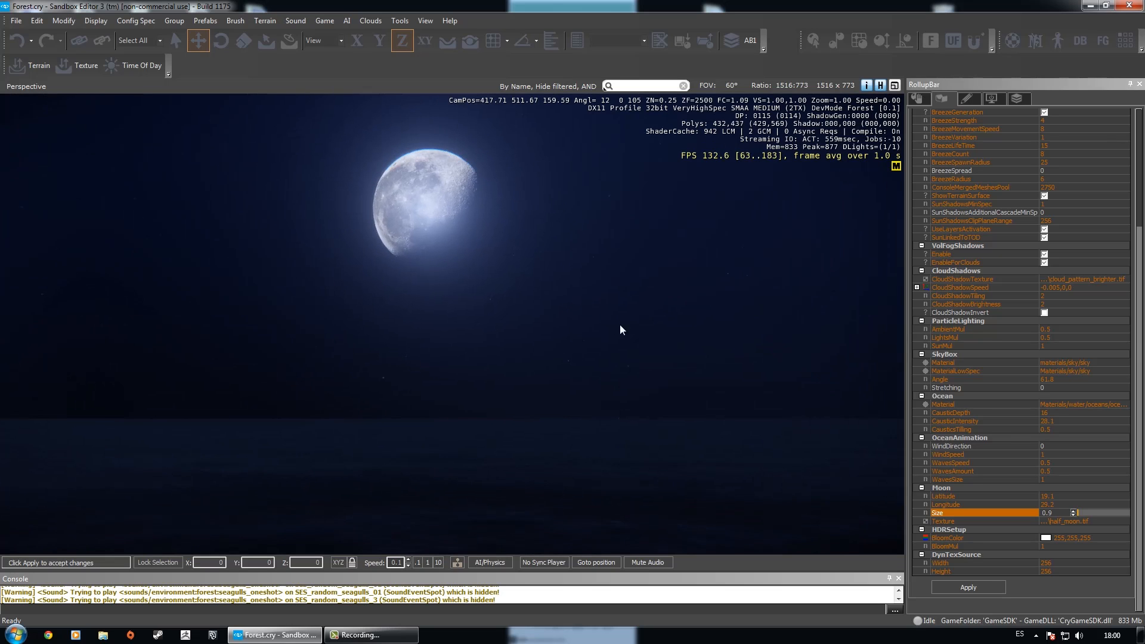
Move the Time Of Day back to daytime, close its window and fly across the water to the river inlet.
right_drag(671, 359, 834, 360)
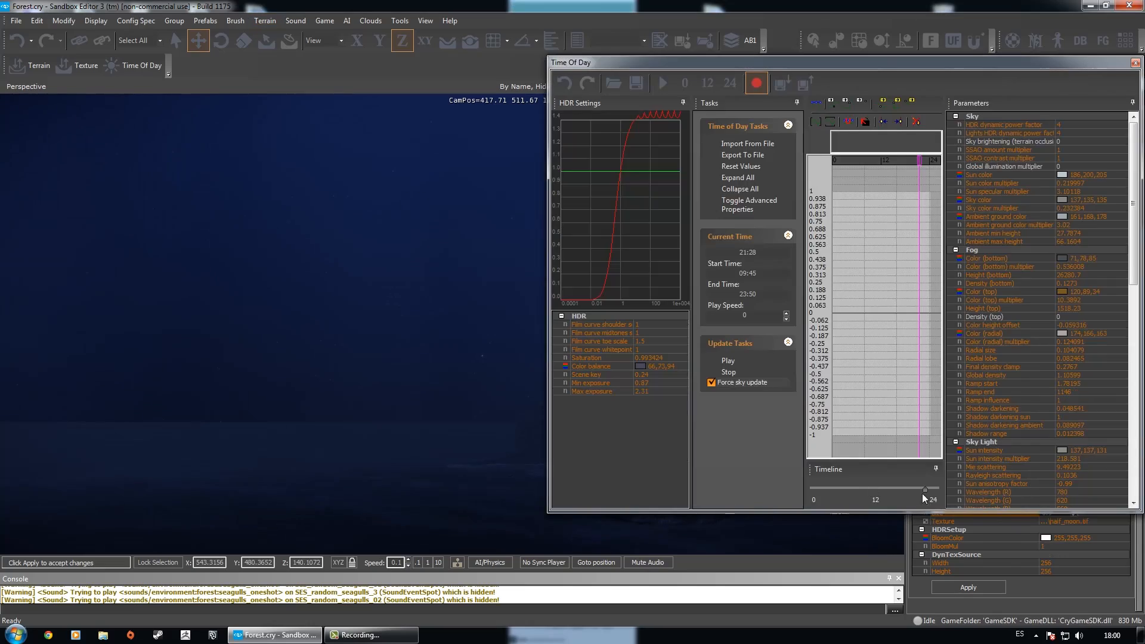
drag(923, 490, 883, 490)
click(1134, 63)
right_drag(701, 228, 656, 266)
key(w)
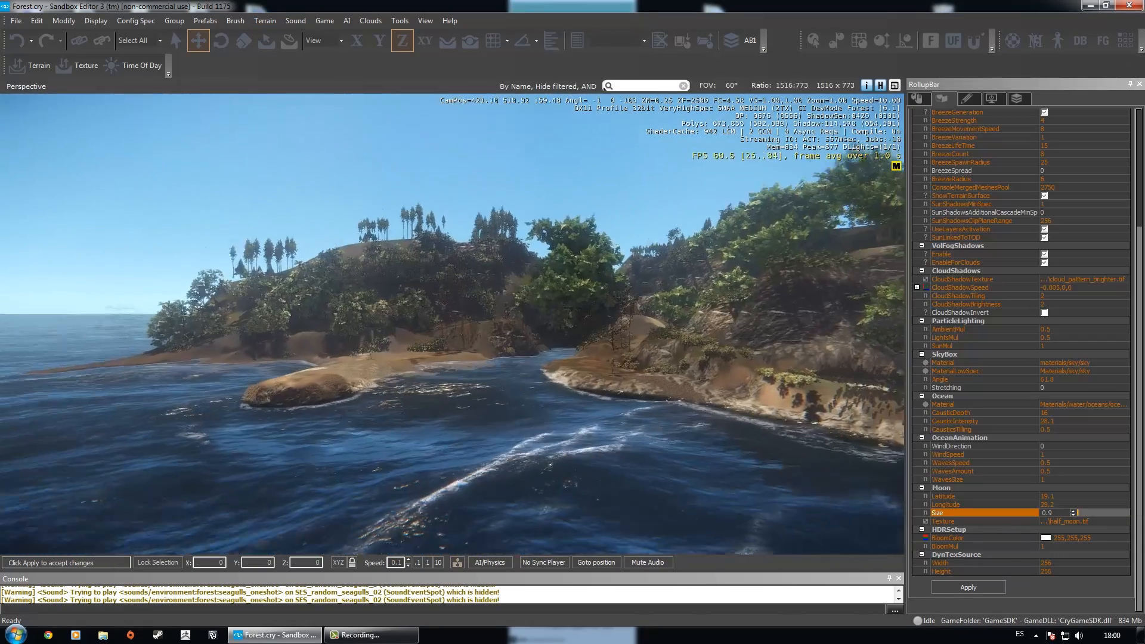
key(w)
right_drag(620, 313, 621, 344)
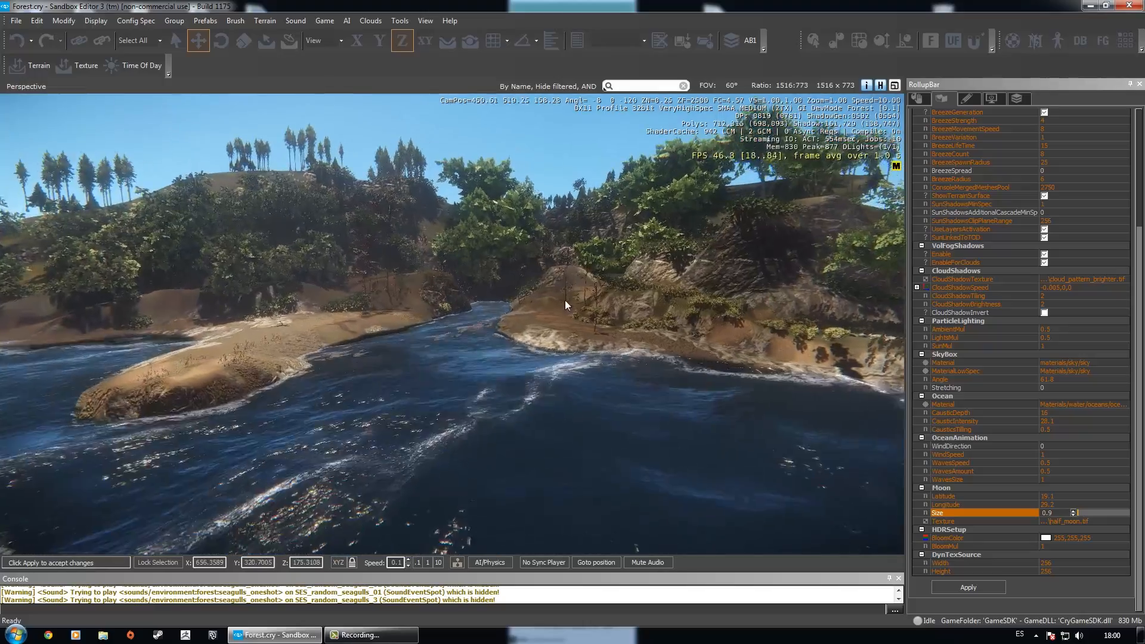
right_drag(516, 284, 584, 284)
key(w)
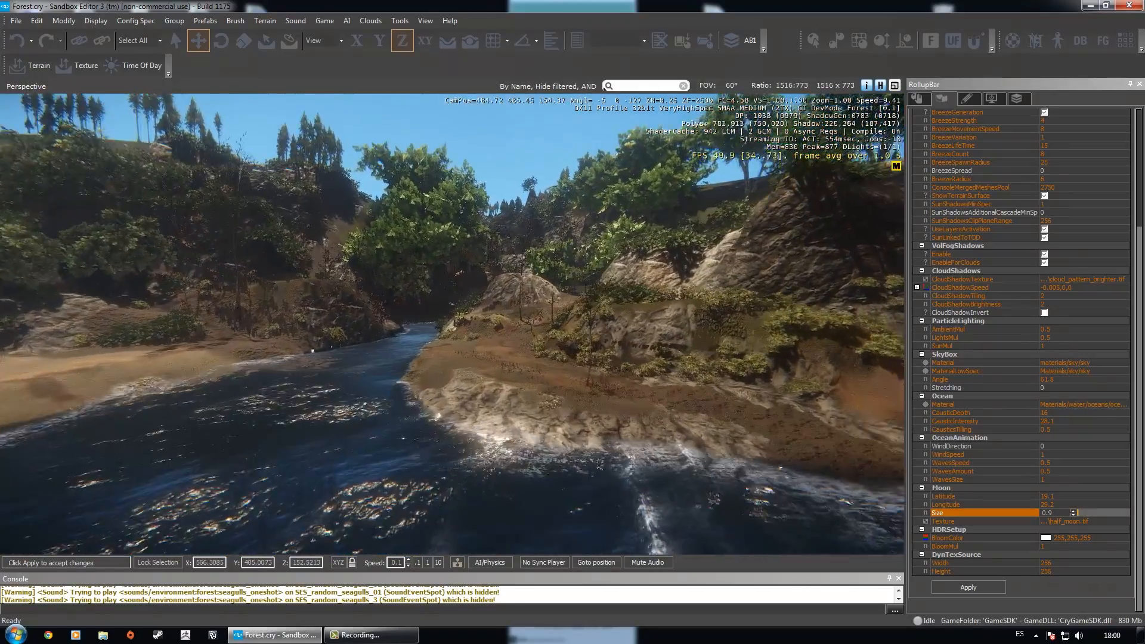
Set the HDRSetup BloomMul to 2 and view its effect on the rocky bank and river inlet.
right_drag(488, 276, 472, 288)
key(w)
right_drag(441, 331, 494, 342)
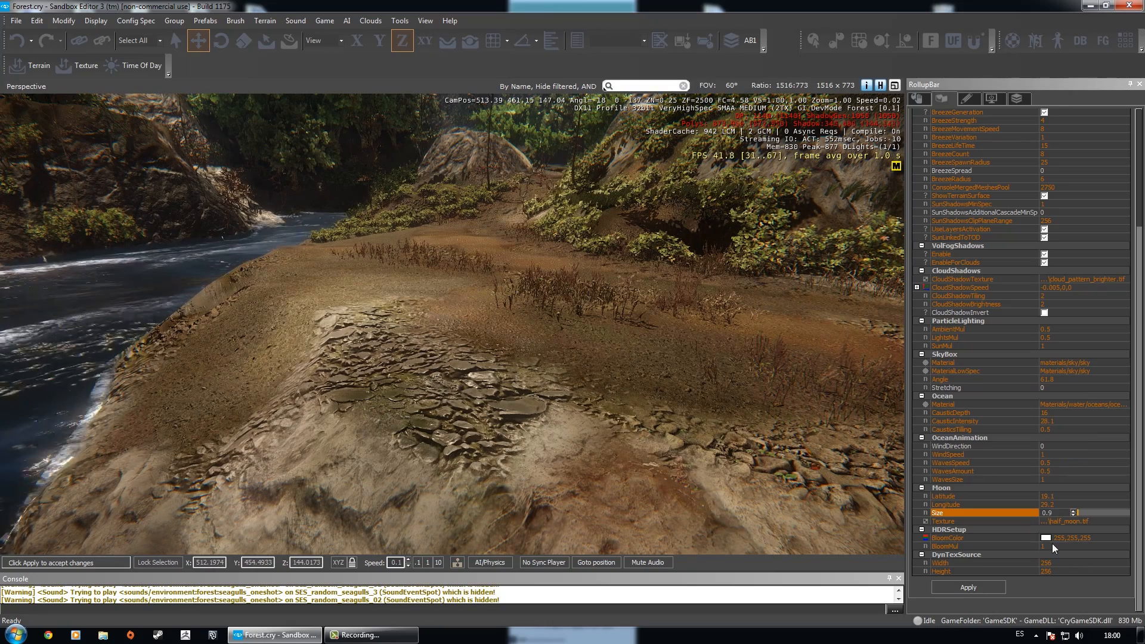
right_drag(553, 338, 513, 335)
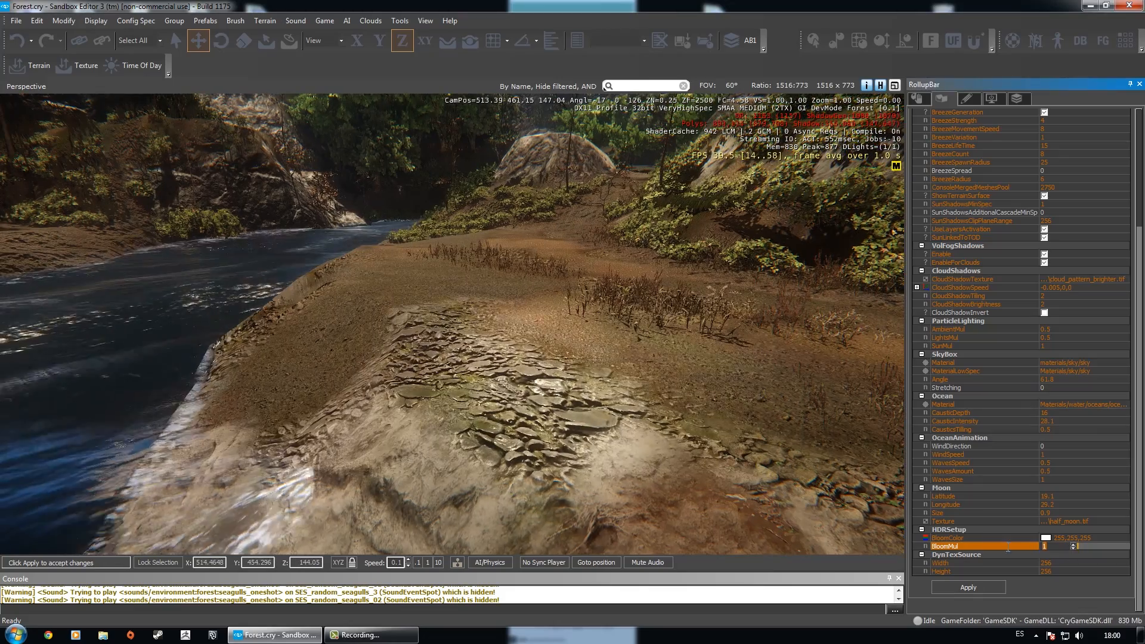
text(2)
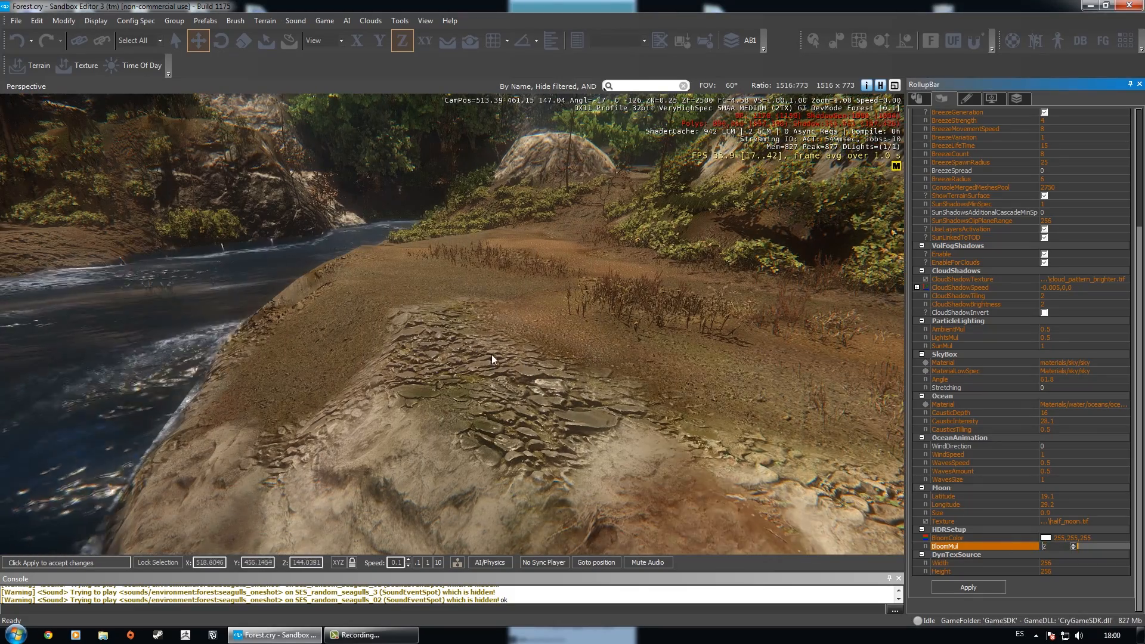
key(s)
right_drag(544, 328, 516, 279)
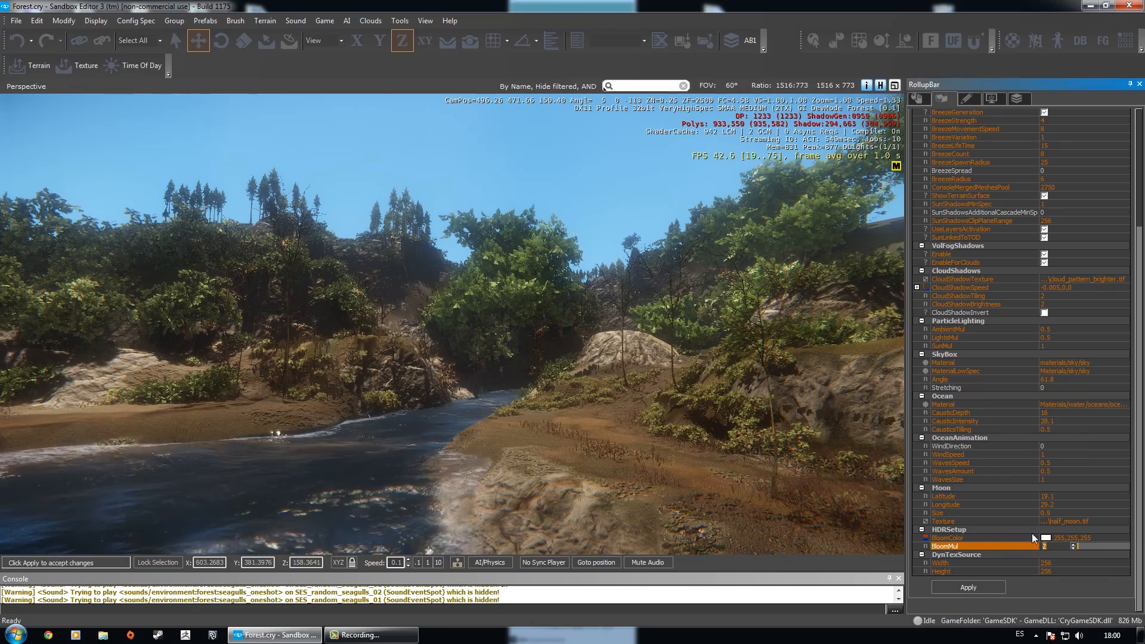
Raise the HDRSetup BloomMul in stages up to 15 and examine the glow over the shore and water.
text(5)
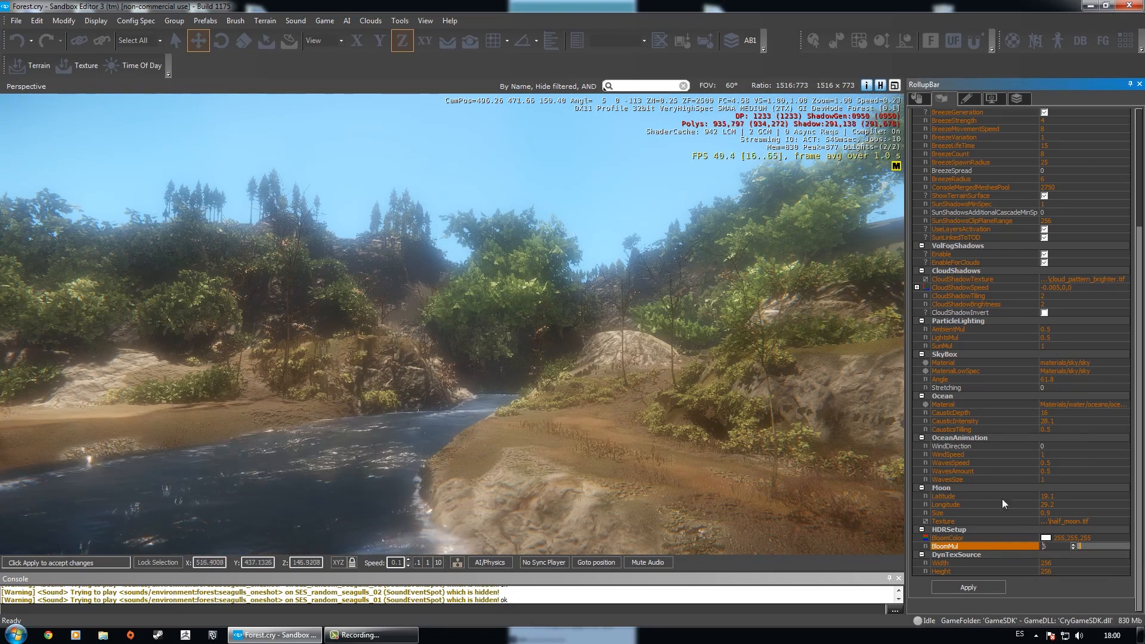
right_drag(361, 256, 338, 248)
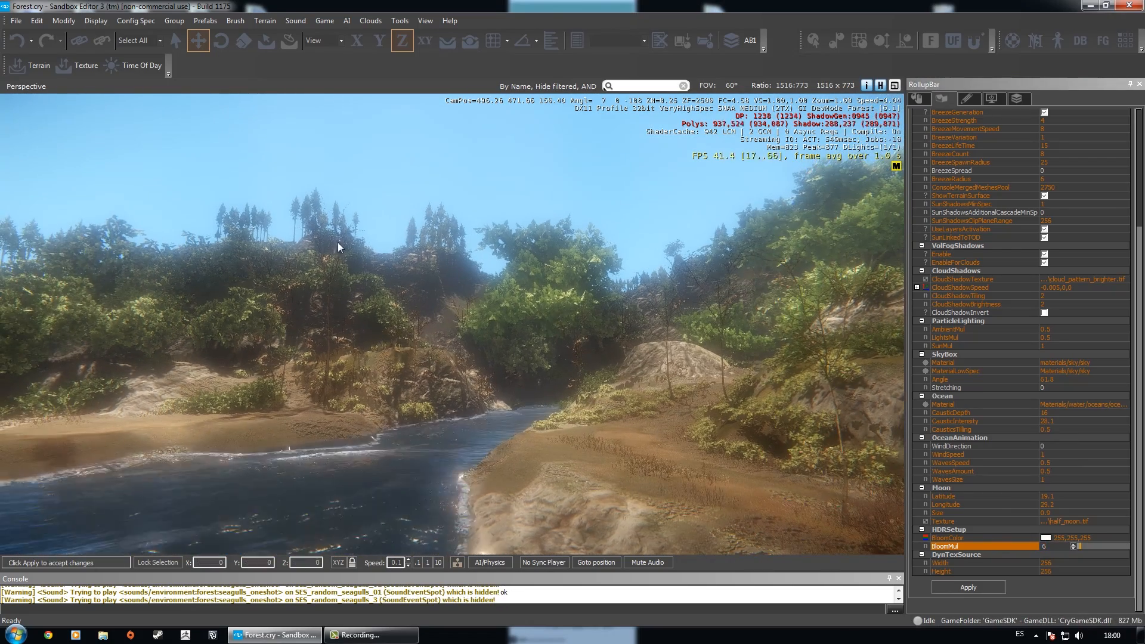
drag(1061, 547, 1011, 542)
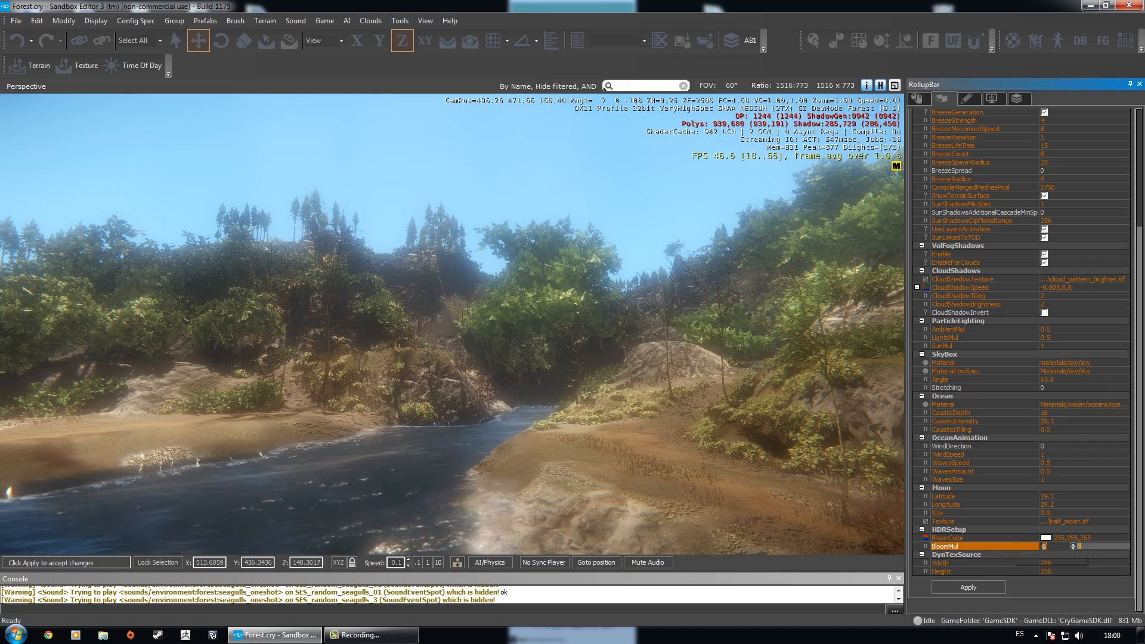
text(15)
key(Return)
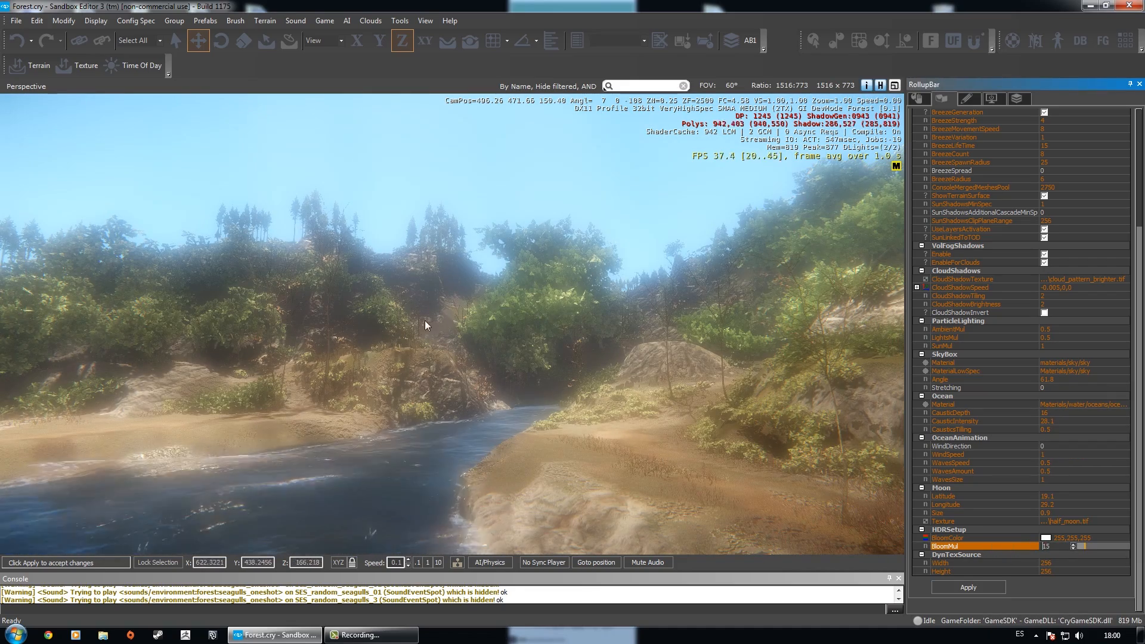
key(s)
right_drag(527, 314, 539, 325)
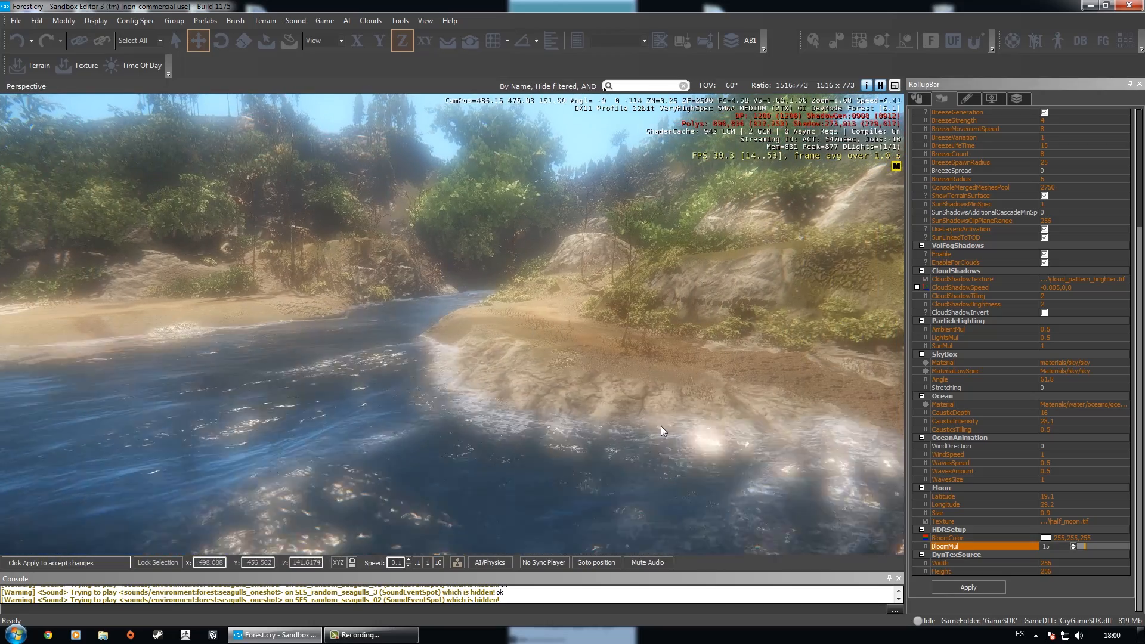
right_drag(629, 402, 632, 406)
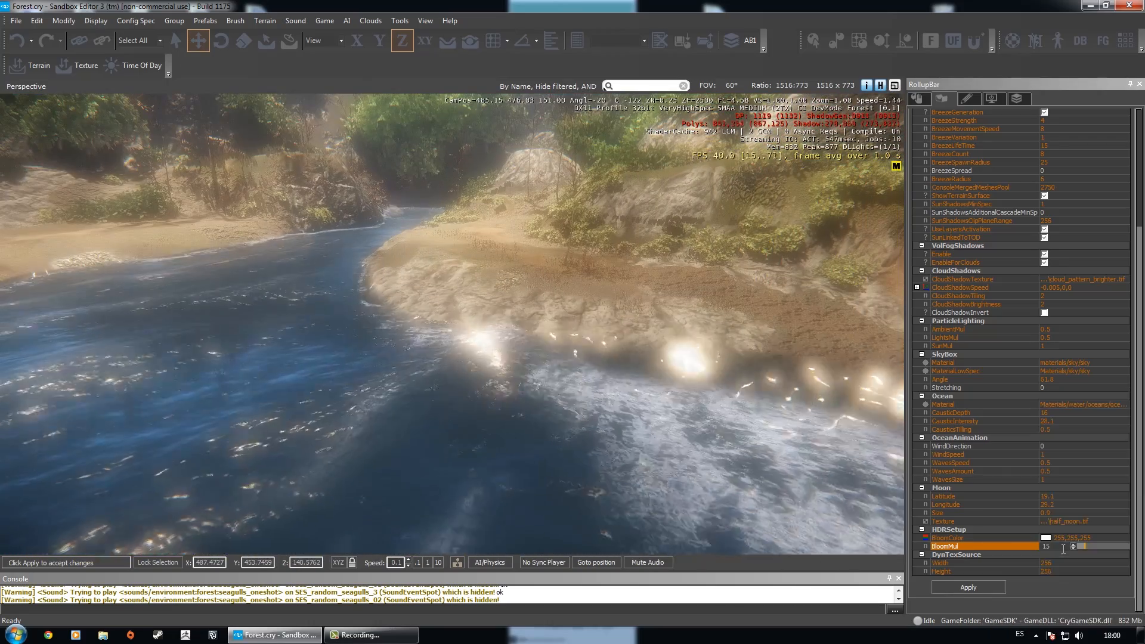
Lower the HDRSetup BloomMul to 3 and check the bloom along the shoreline and across the inlet.
drag(1063, 548, 1041, 545)
text(1)
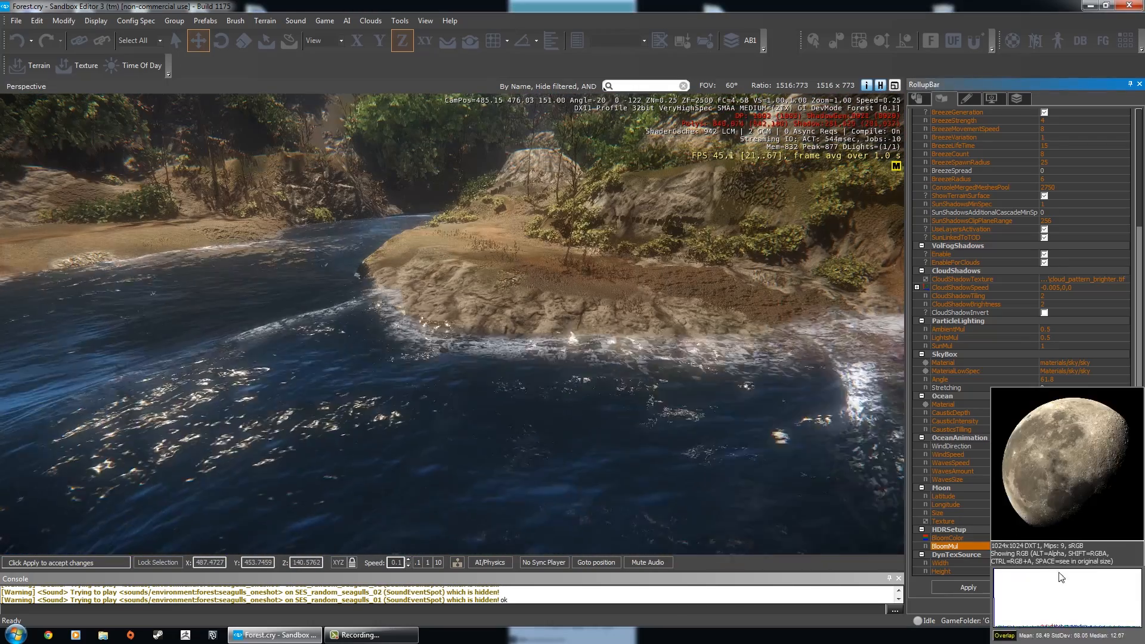
right_drag(633, 362, 715, 360)
key(w)
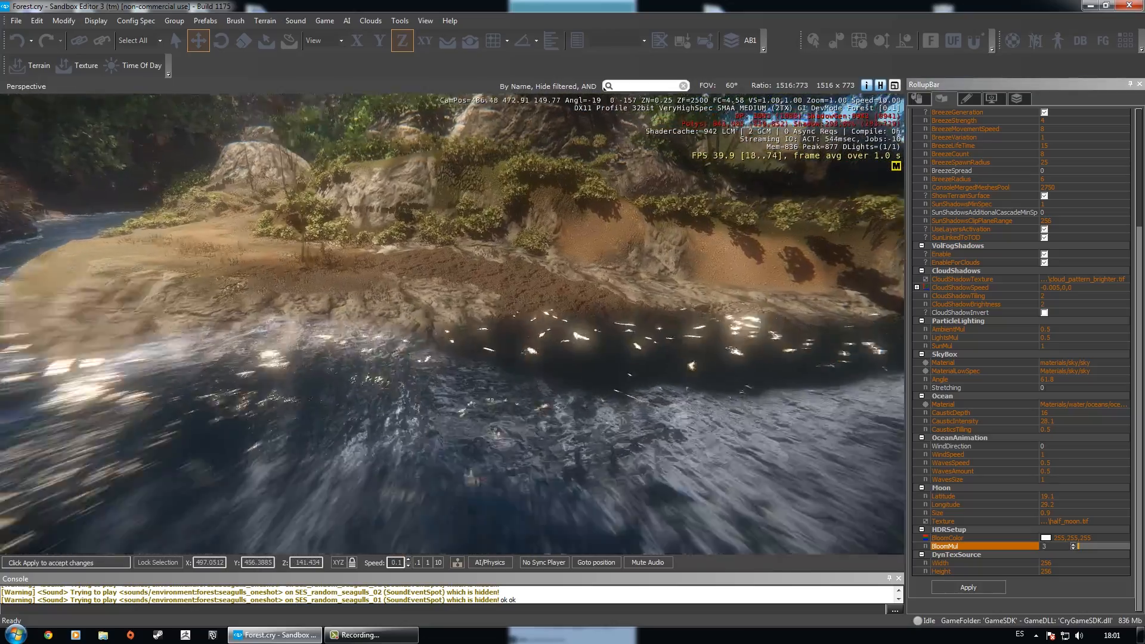
right_drag(531, 298, 546, 303)
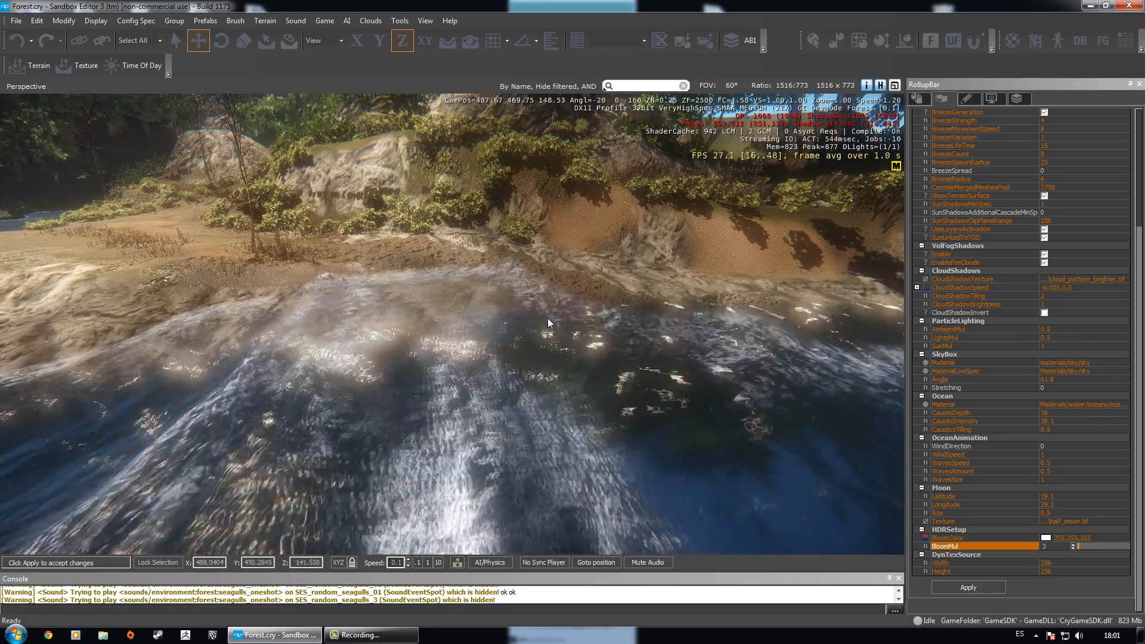
scroll(483, 304, down, 3)
right_drag(483, 302, 328, 286)
key(s)
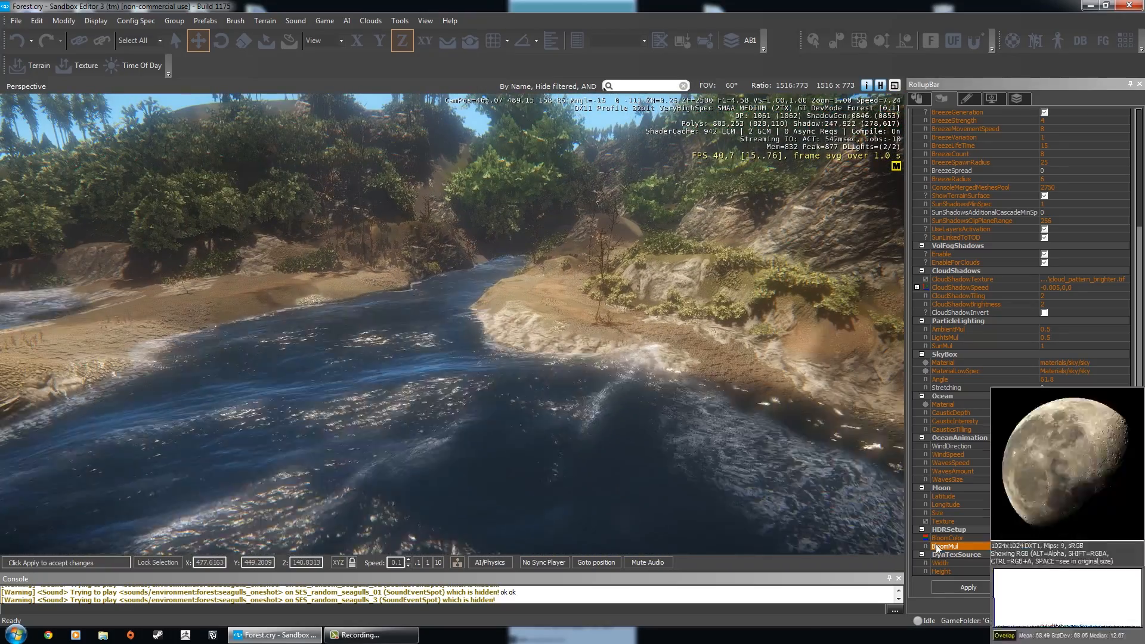
Vary the DynTexSource Width, return it to 256 and look for its effect over the water and coast.
click(958, 562)
drag(1089, 563, 1129, 563)
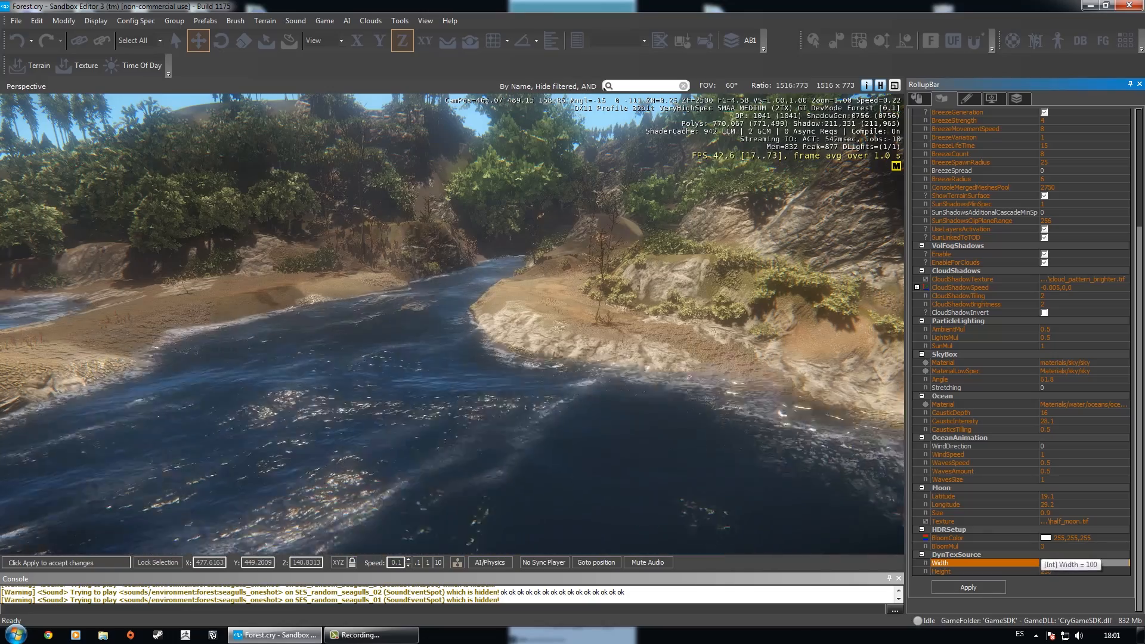
key(s)
right_drag(401, 460, 393, 467)
key(s)
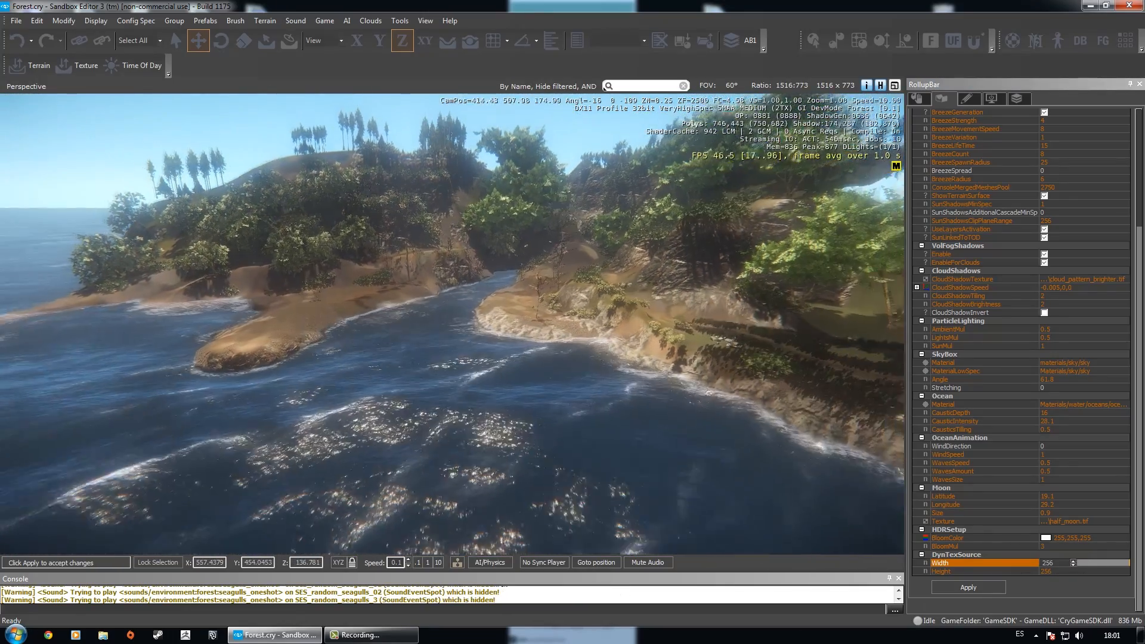
Review the Environment settings from Fog ViewDistance, Terrain DetailLayersViewDistRatio and EnvState BreezeGeneration down to DynTexSource.
scroll(401, 461, down, 5)
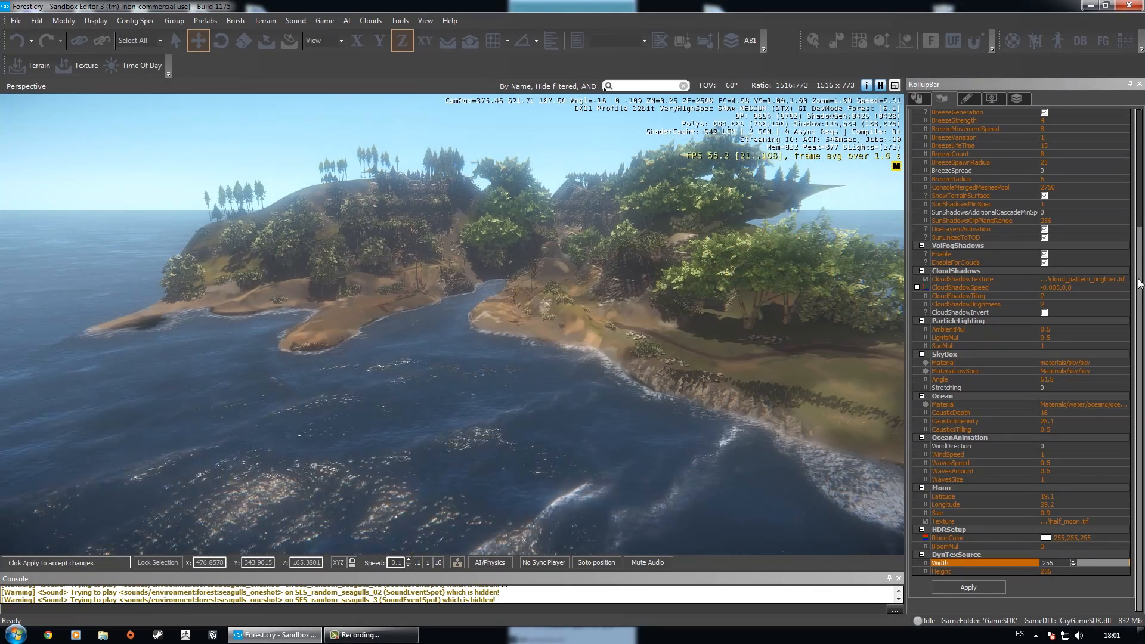
scroll(1138, 284, up, 5)
scroll(914, 195, down, 3)
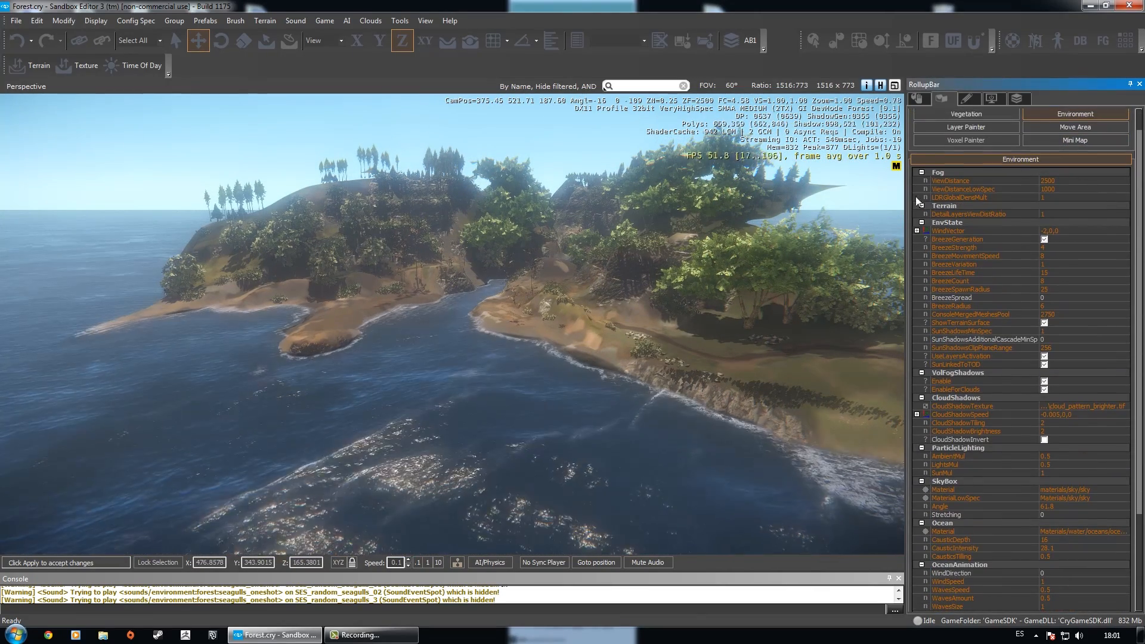
click(959, 143)
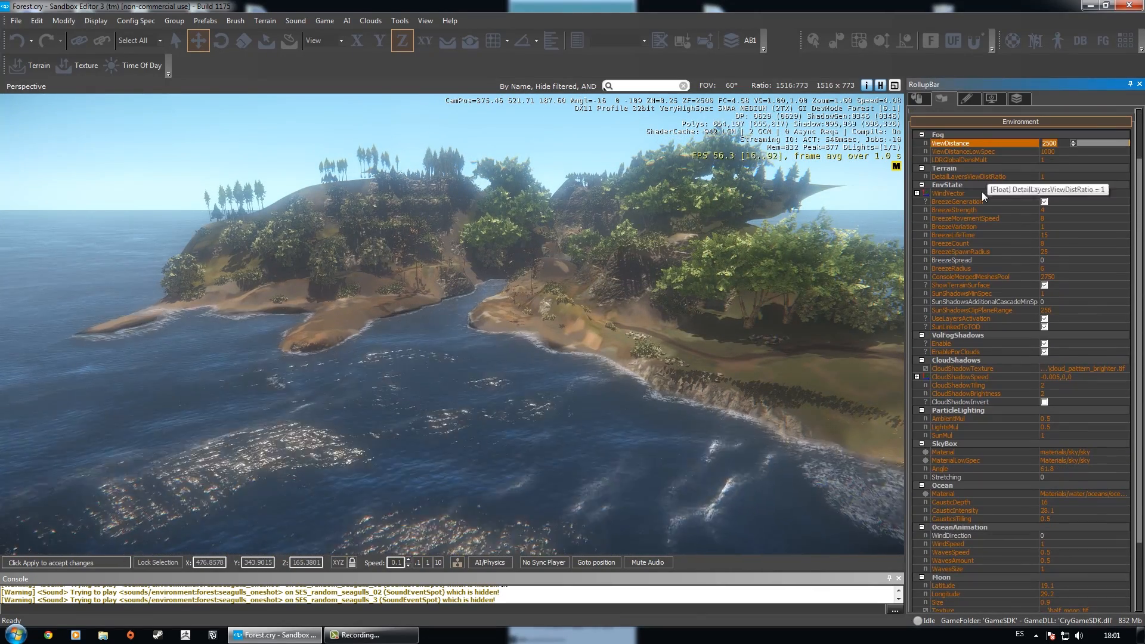
click(977, 177)
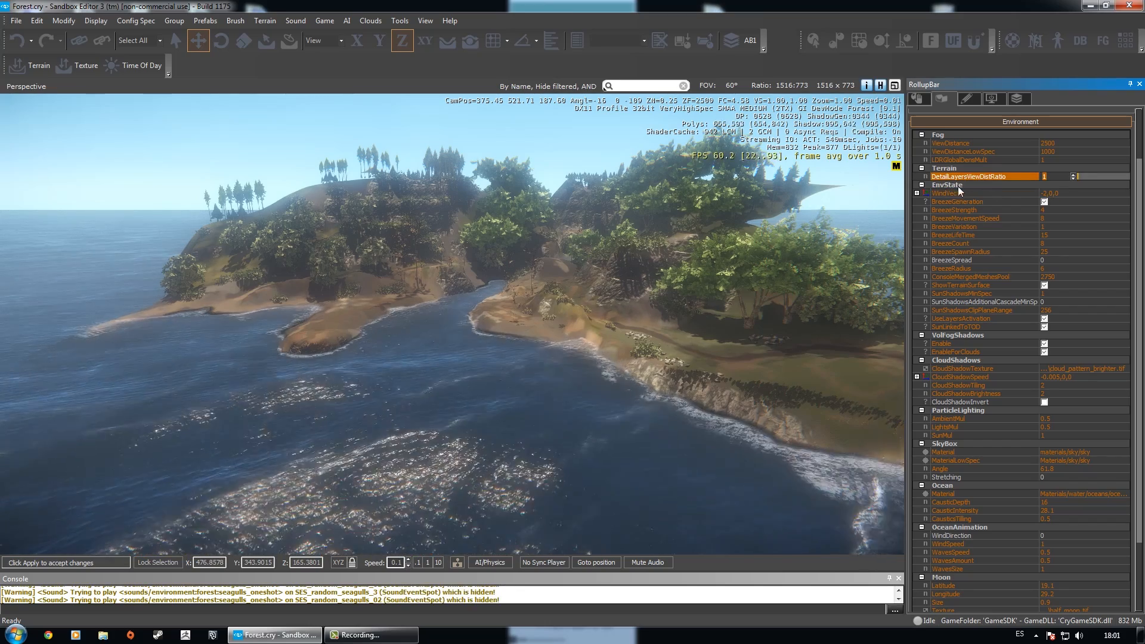
click(975, 201)
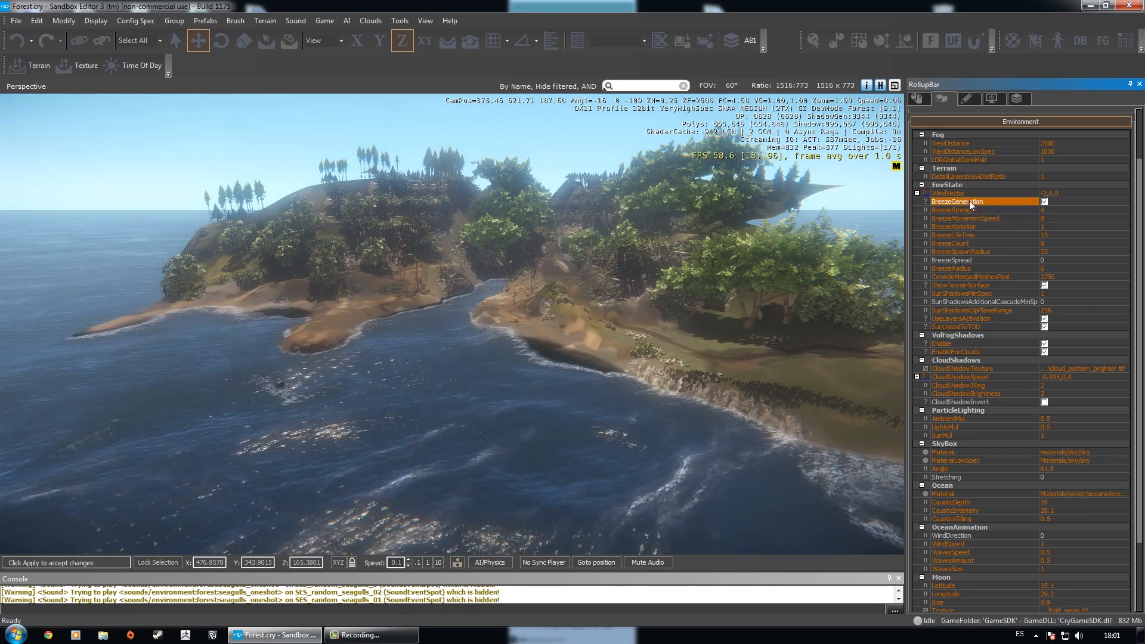
scroll(982, 328, down, 4)
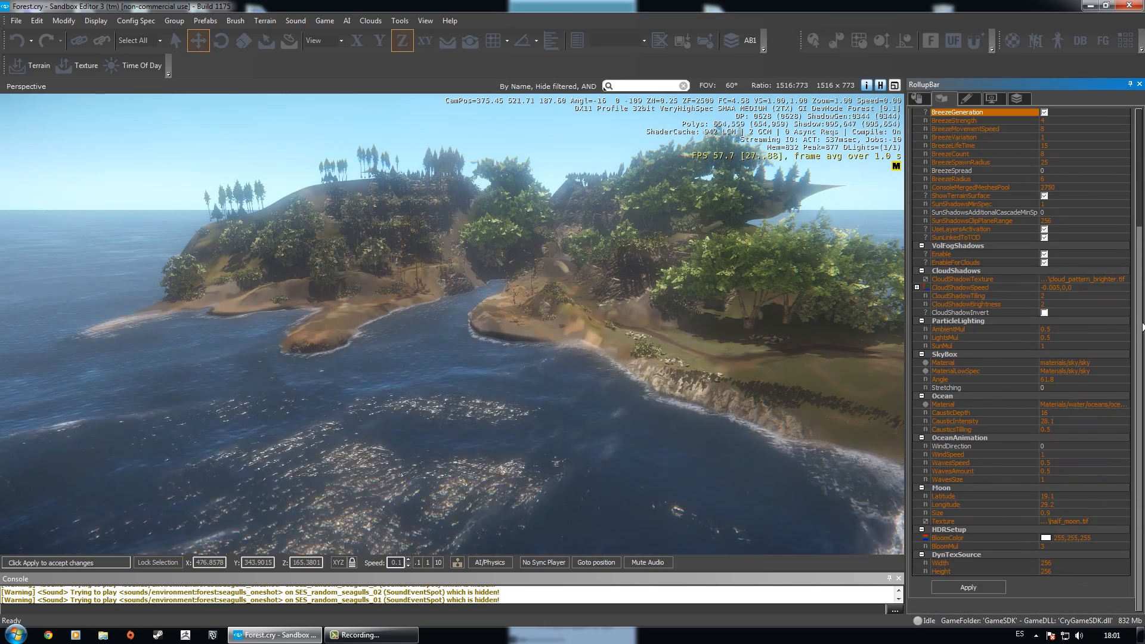
right_drag(477, 394, 479, 391)
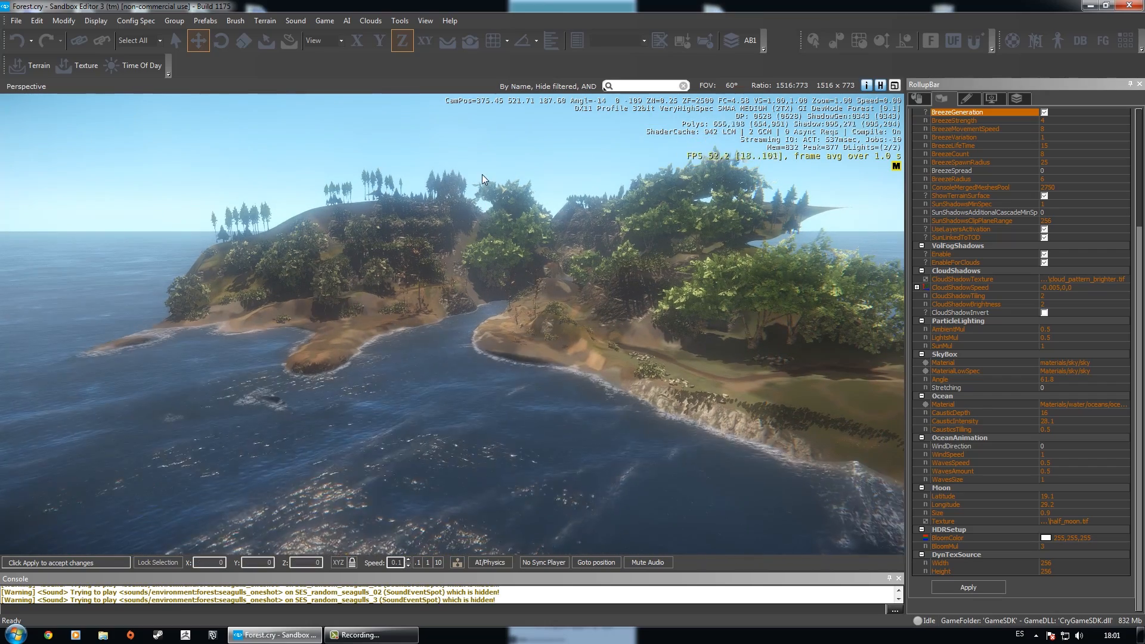
right_drag(332, 385, 399, 405)
right_drag(515, 369, 477, 444)
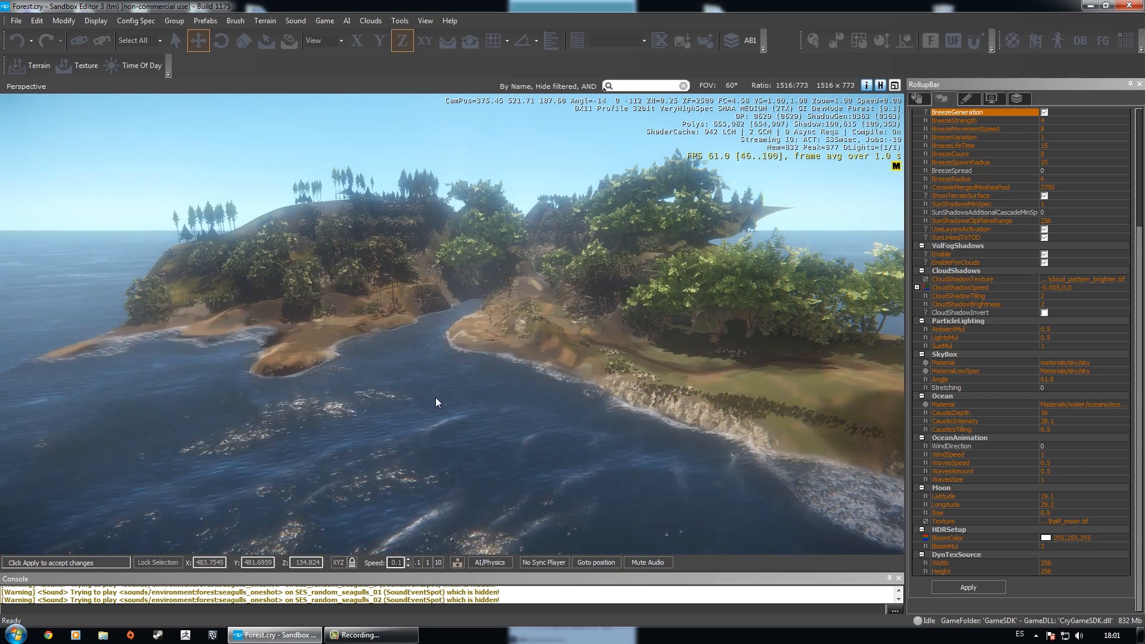
key(s)
right_drag(546, 377, 501, 386)
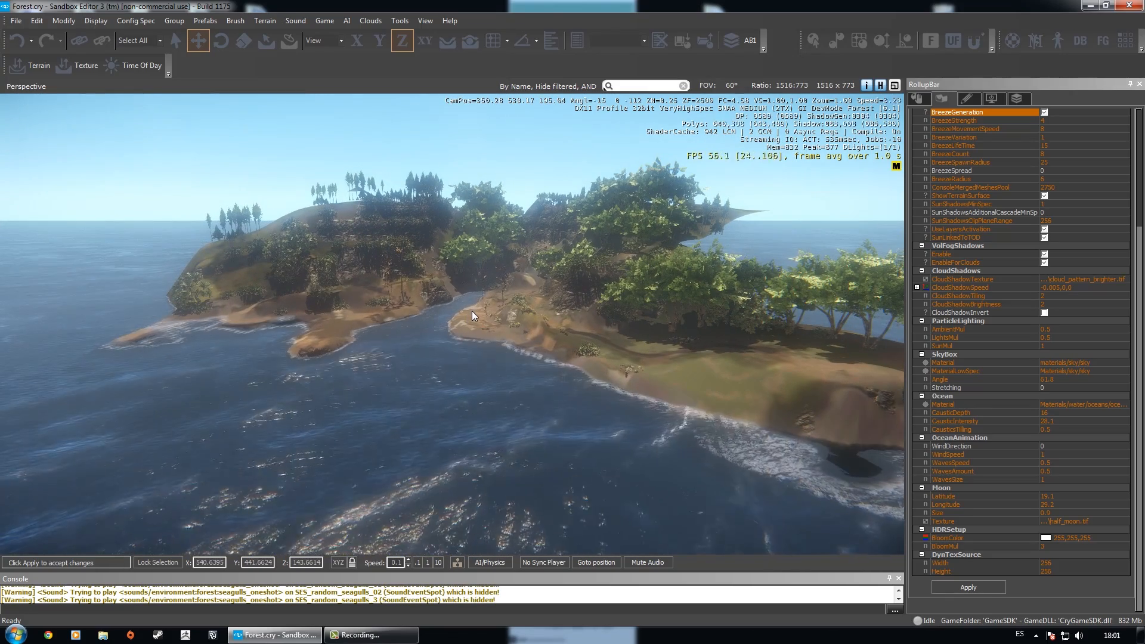